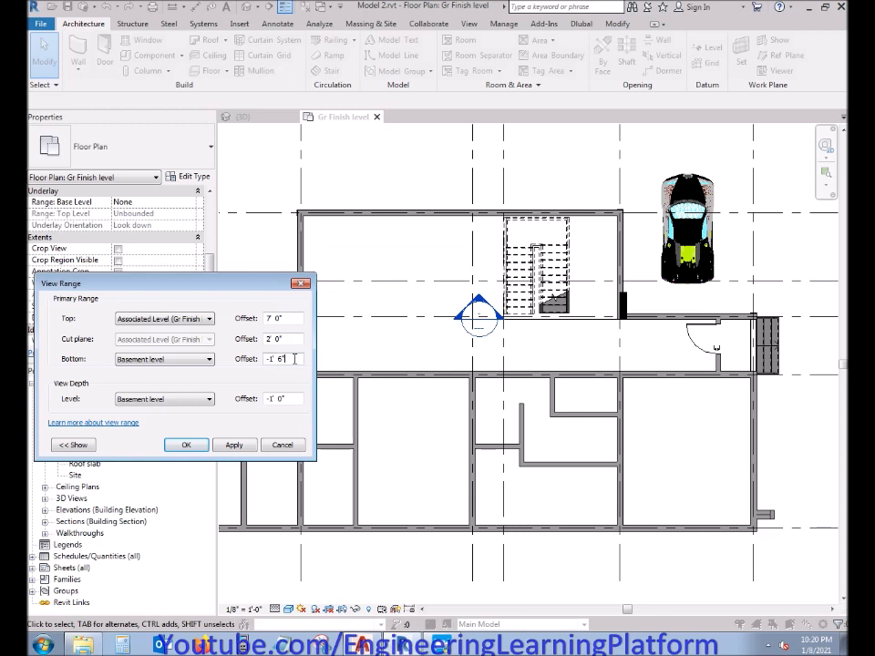
Step: Apply a view range with a 7' 0" cut plane and 0' 0" offsets from Basement level for bottom and view depth
click(235, 445)
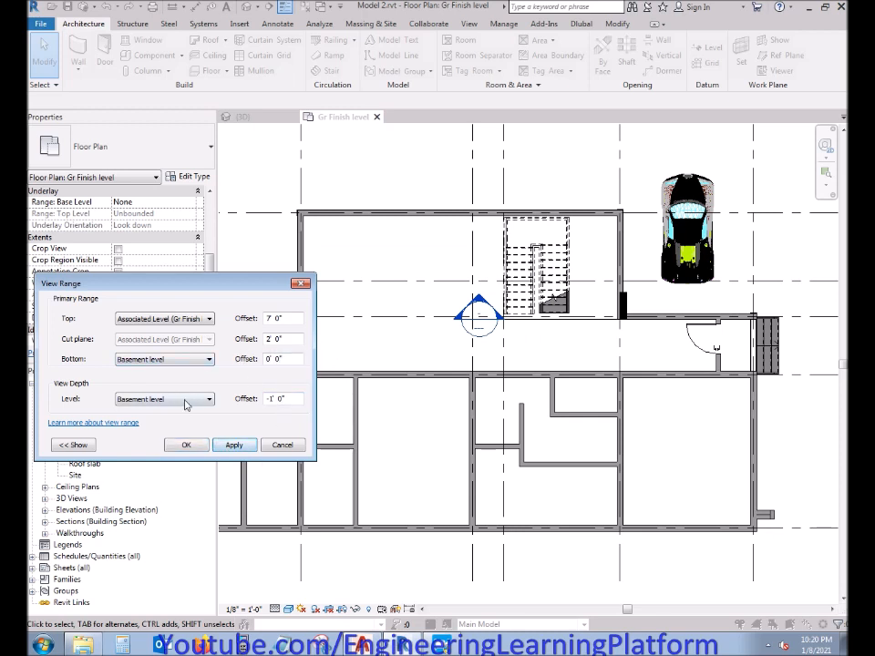
click(245, 450)
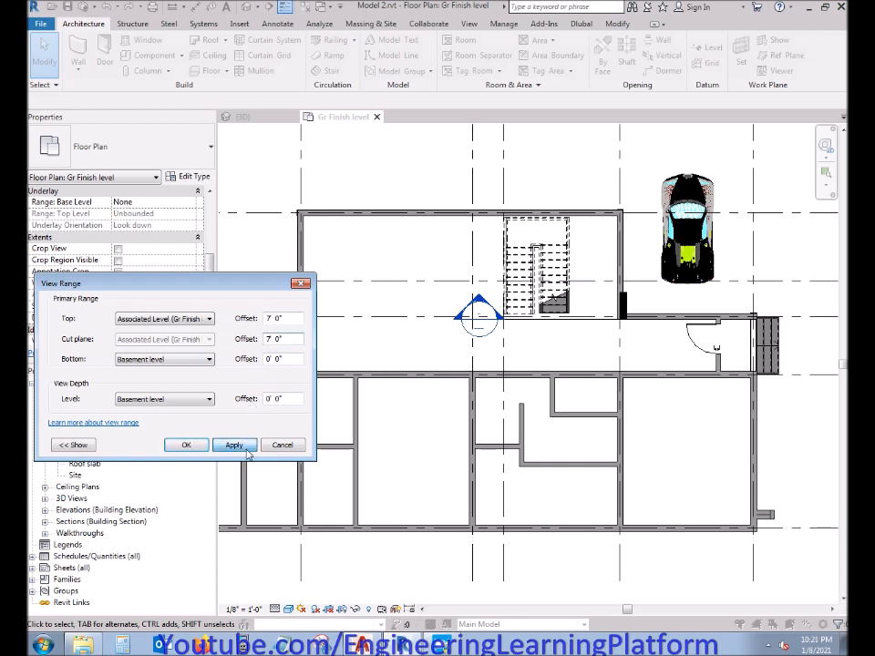
click(234, 445)
Step: Set both the view range's bottom and its view depth level to Unlimited and accept the settings
click(201, 361)
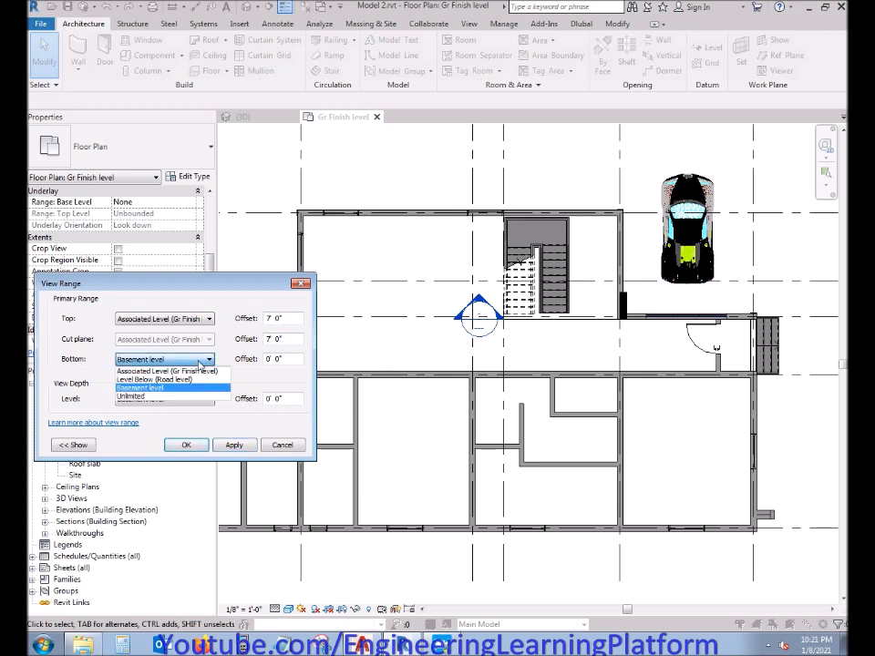
click(195, 398)
click(205, 399)
click(183, 436)
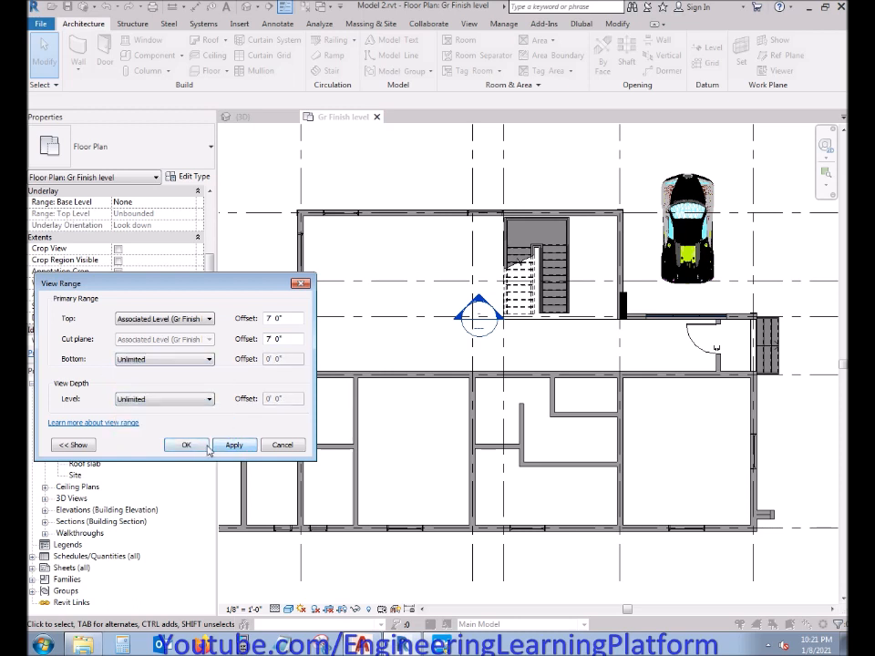
click(202, 447)
Step: Examine the ground floor plan's rooms, staircase and entrance area, including the walls that still lack doors
scroll(694, 417, up, 4)
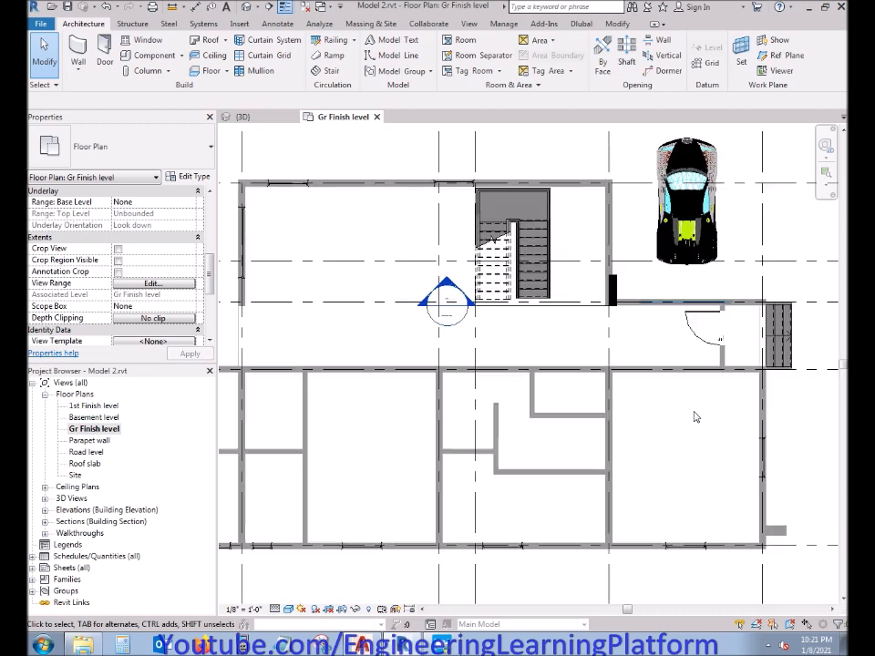
middle_drag(579, 386, 589, 397)
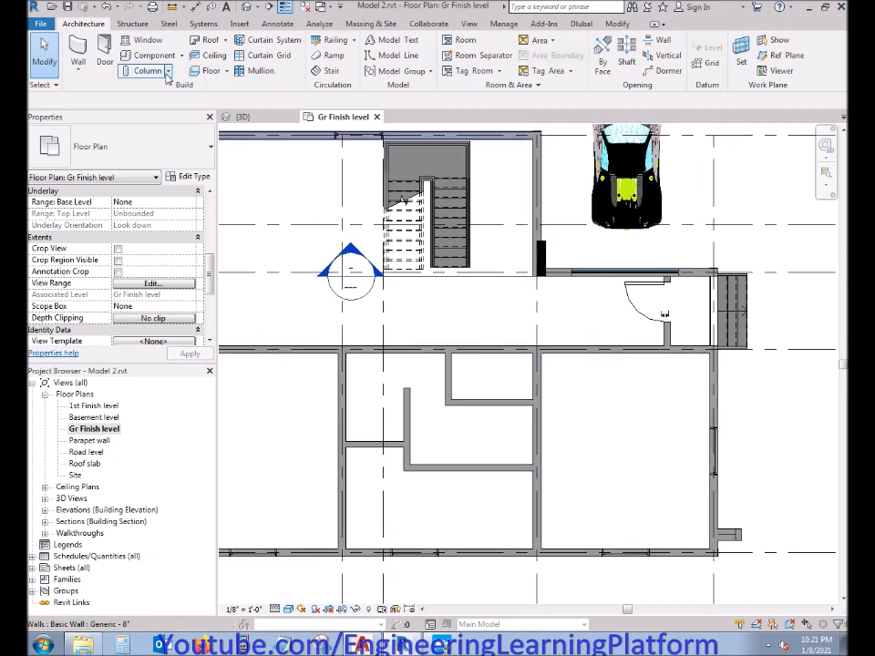
scroll(670, 404, down, 1)
scroll(670, 405, down, 1)
middle_drag(475, 439, 542, 446)
scroll(664, 425, up, 1)
middle_drag(702, 410, 645, 404)
scroll(595, 403, up, 1)
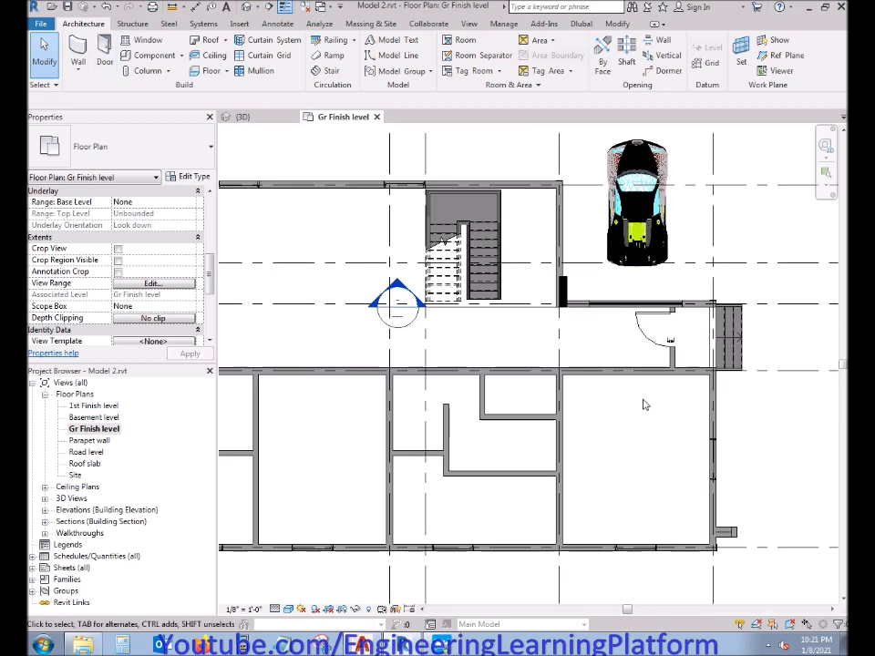
Step: Start placing a door and open the US Imperial library's Doors folder for loading a family
click(105, 51)
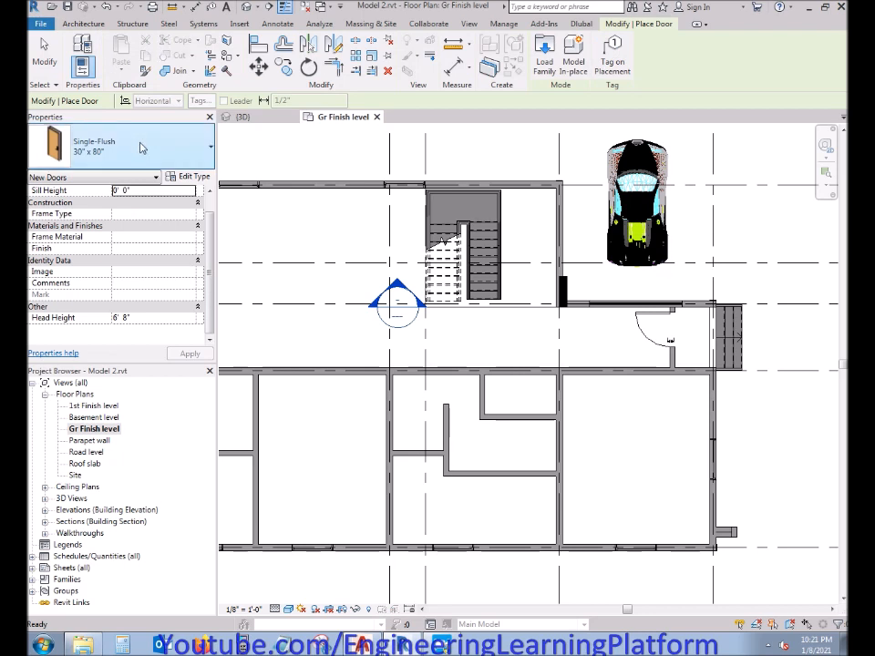
click(544, 54)
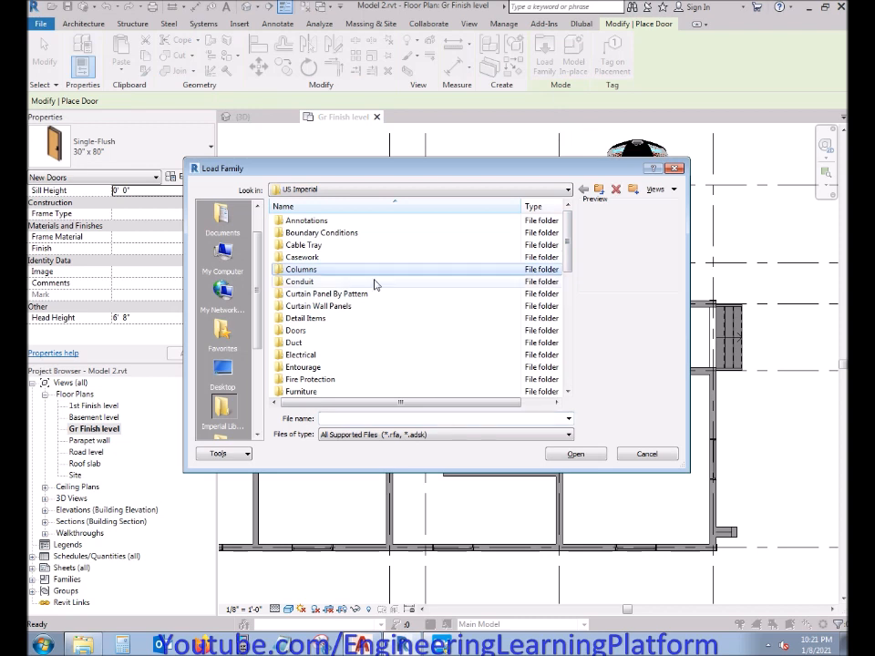
double_click(354, 330)
Step: Preview the door families in the Doors folder, from Door-Curtain-Wall-Double-Glass to Door-Single-Panel
click(340, 259)
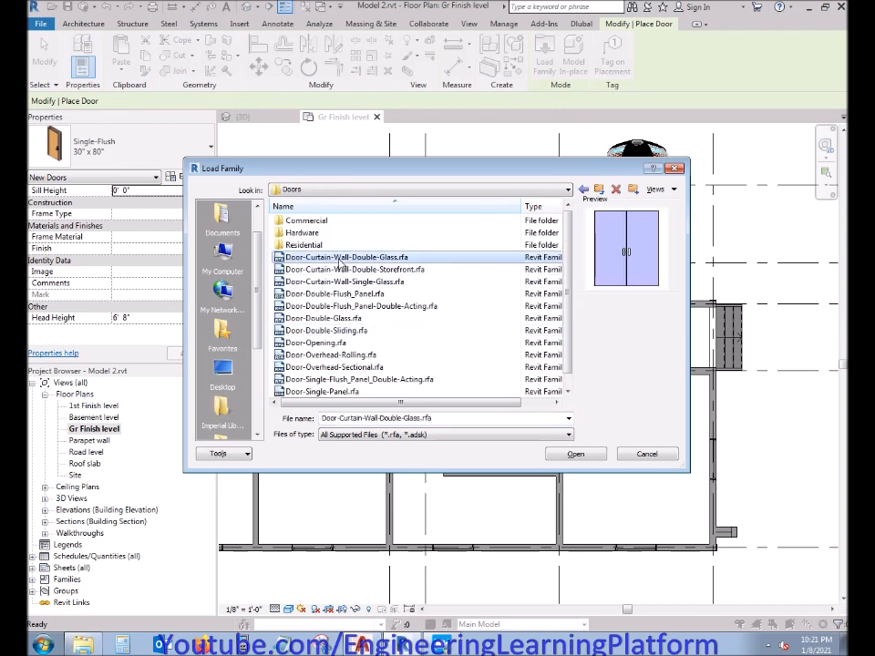
click(341, 270)
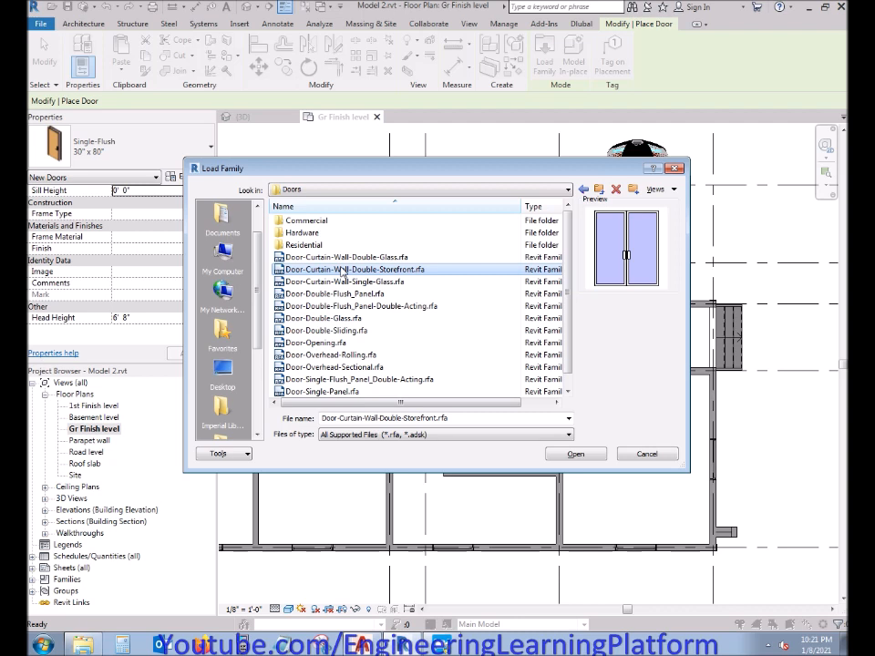
key(Down)
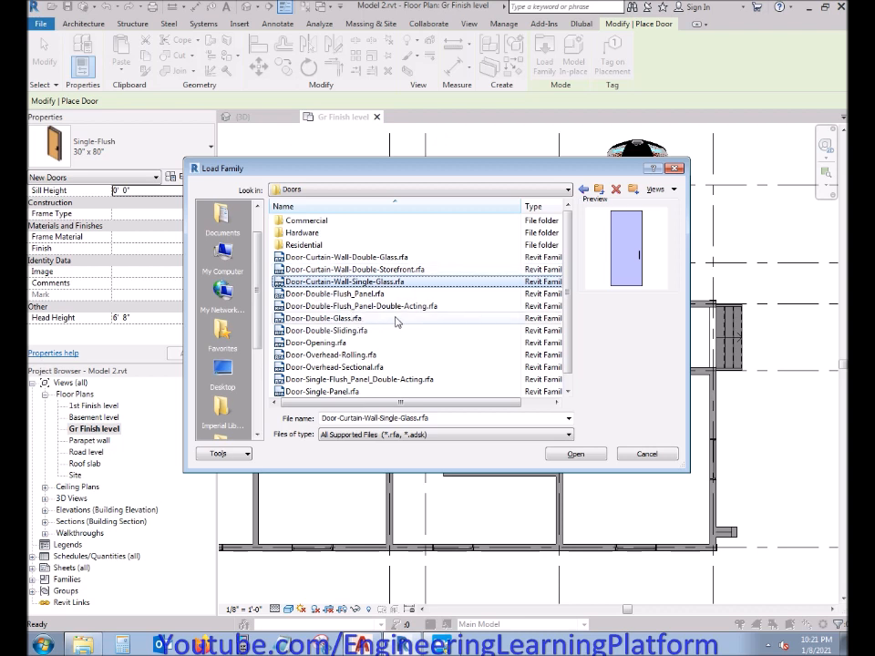
key(Down)
key(Down)
key(Down)
key(Down)
key(Down)
key(Down)
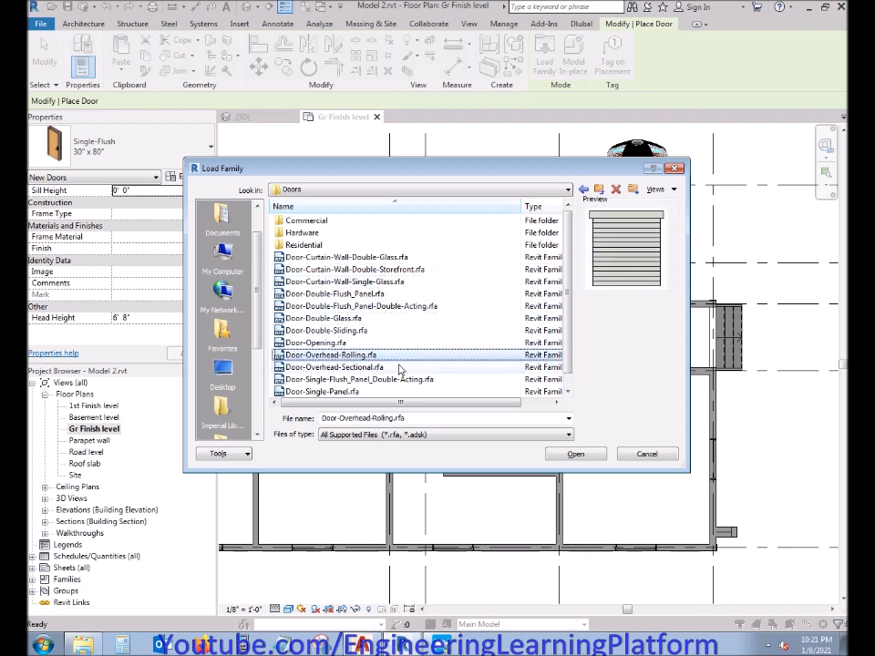
key(Down)
key(Down)
key(Down)
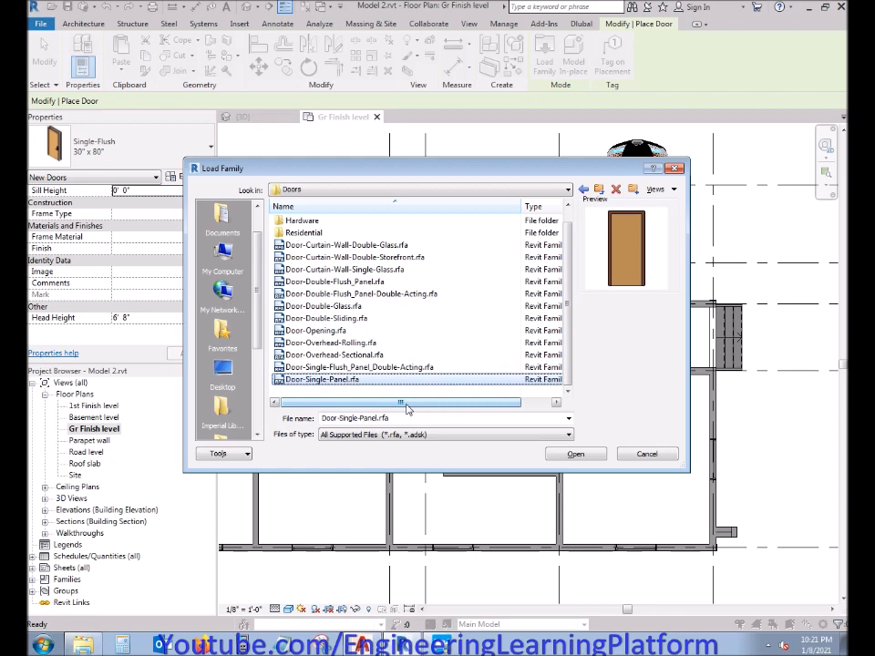
key(Up)
key(Up)
key(Up)
key(Up)
key(Up)
key(Up)
key(Up)
key(Up)
key(Up)
key(Up)
key(Up)
key(Up)
key(Up)
key(Up)
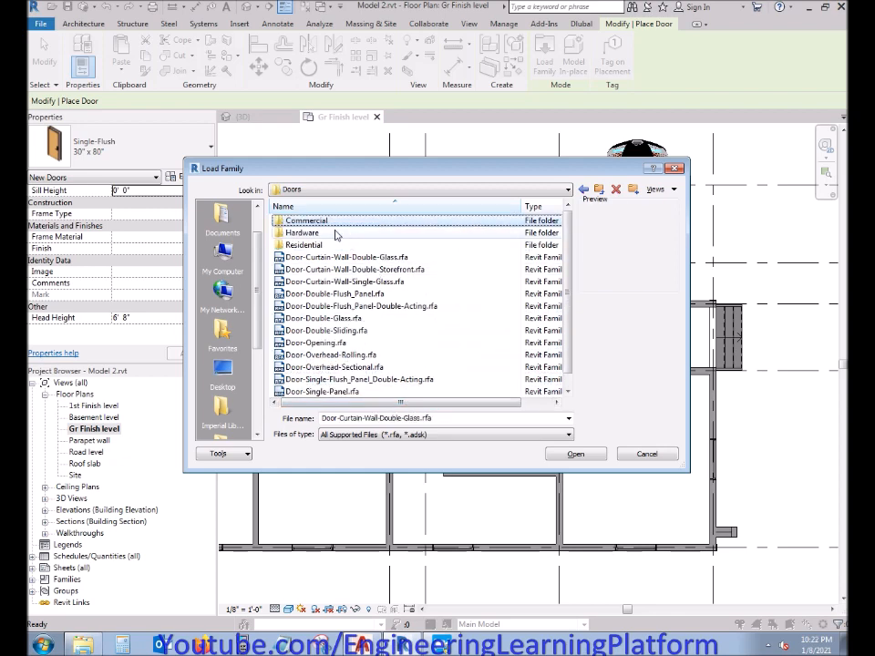
Step: Preview the Residential door families and load Door-Interior-Single-1_Panel-Wood for placement
double_click(338, 246)
key(Down)
key(Down)
key(Down)
key(Down)
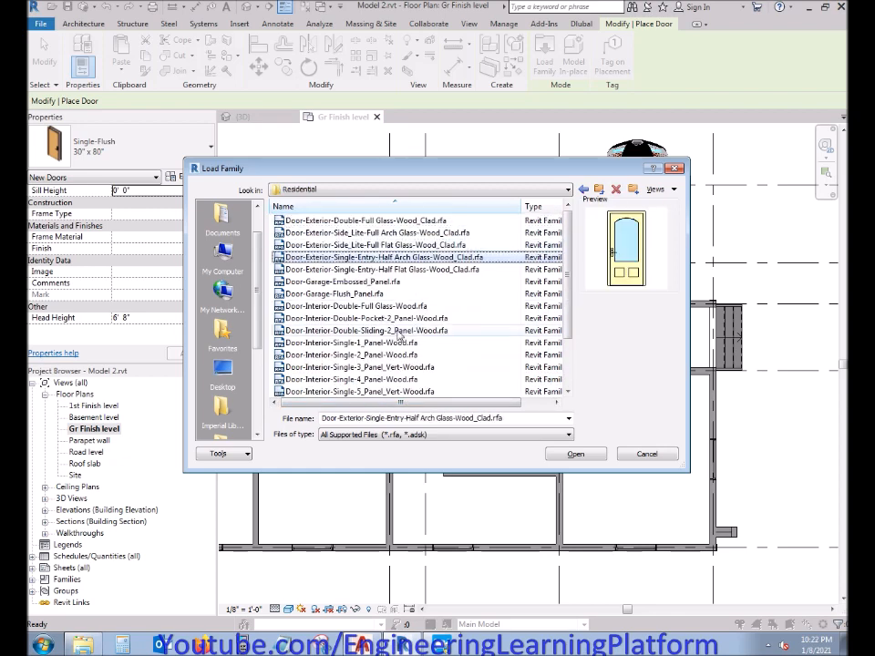
key(Down)
key(Down)
key(Down)
key(Down)
key(Down)
key(Down)
key(Down)
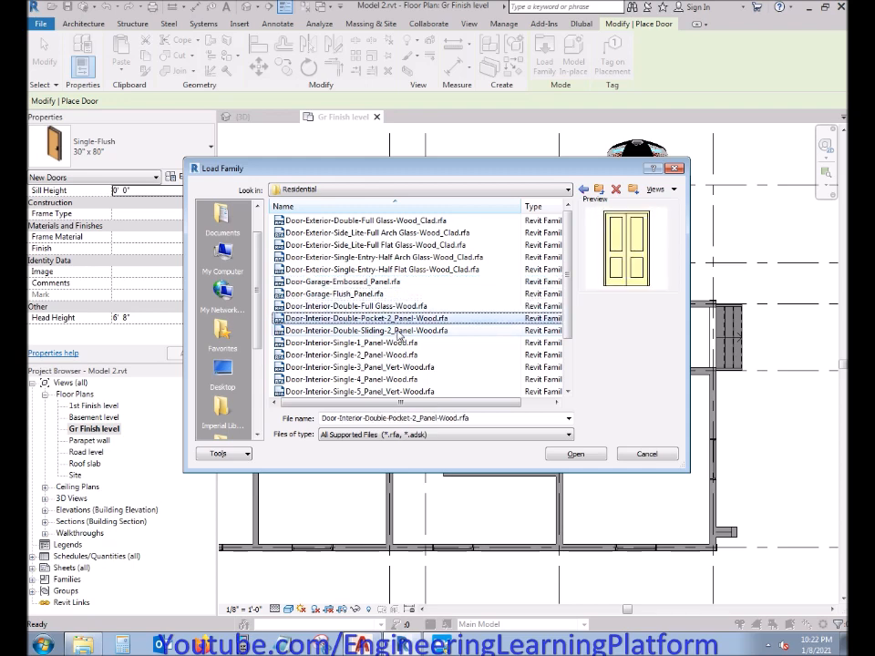
click(573, 454)
click(500, 386)
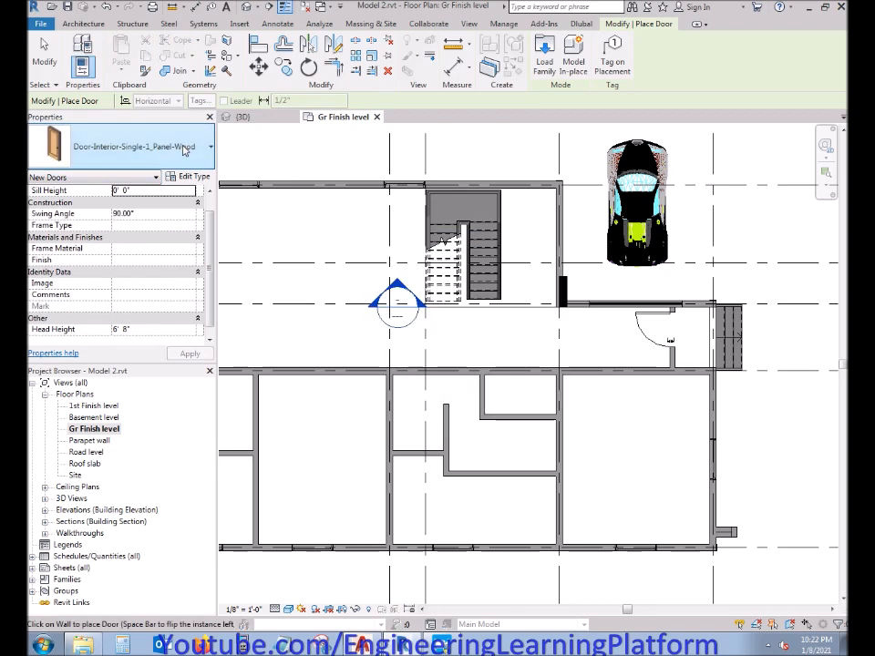
Step: Set the height of the Door-Interior-Single-1_Panel-Wood type to 7' 0"
click(193, 177)
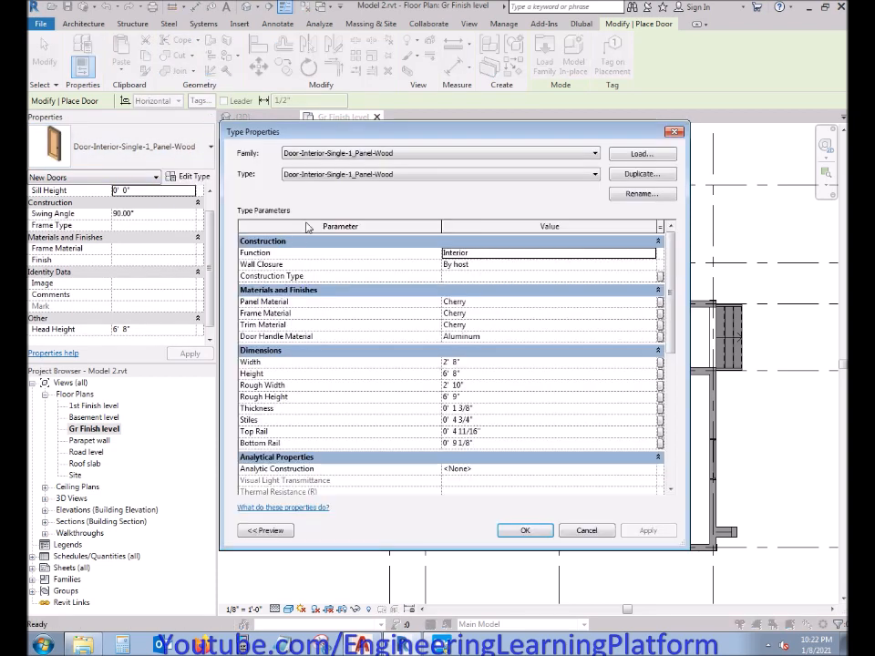
drag(671, 272, 672, 277)
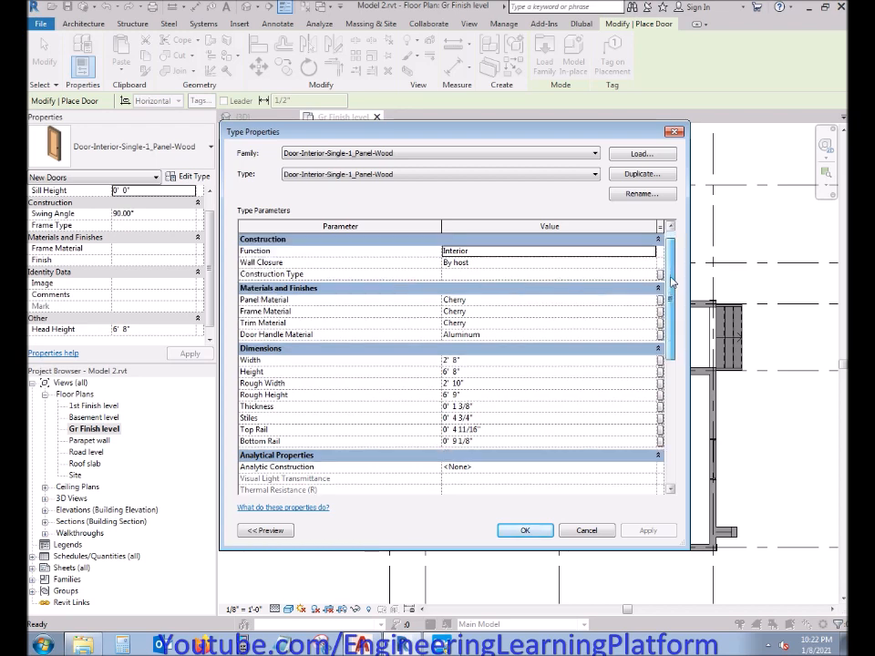
click(458, 372)
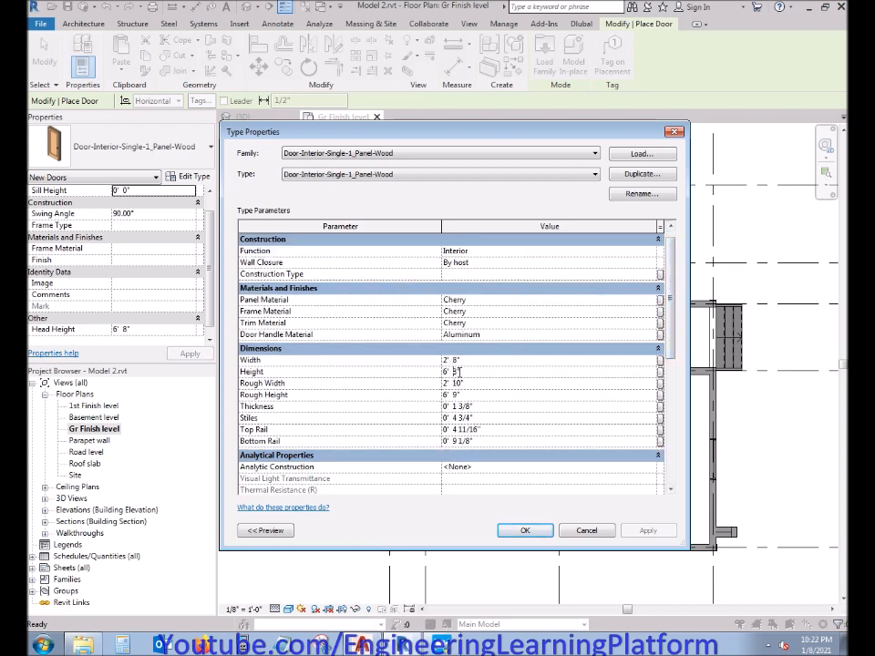
text(7'0)
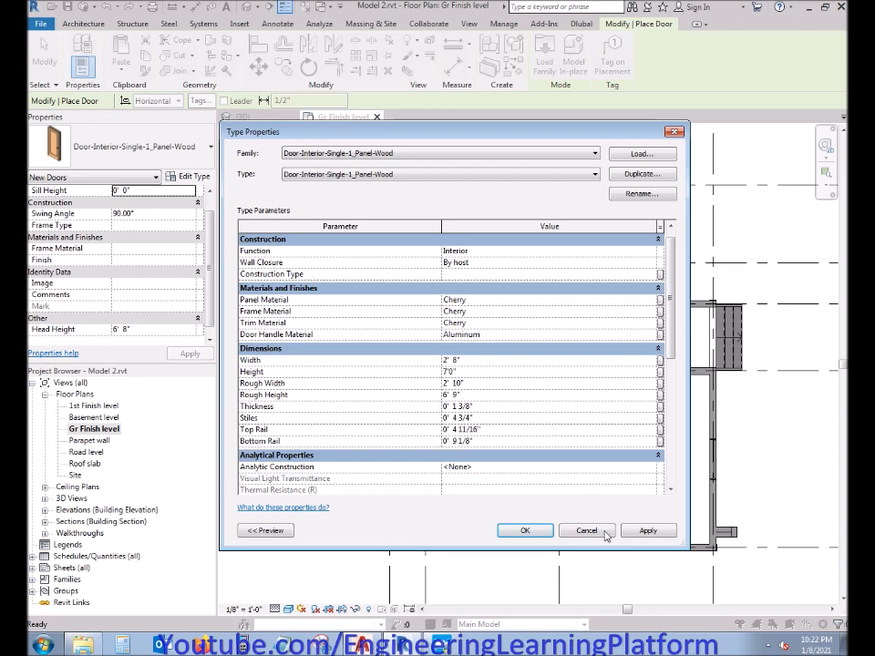
click(646, 528)
click(536, 530)
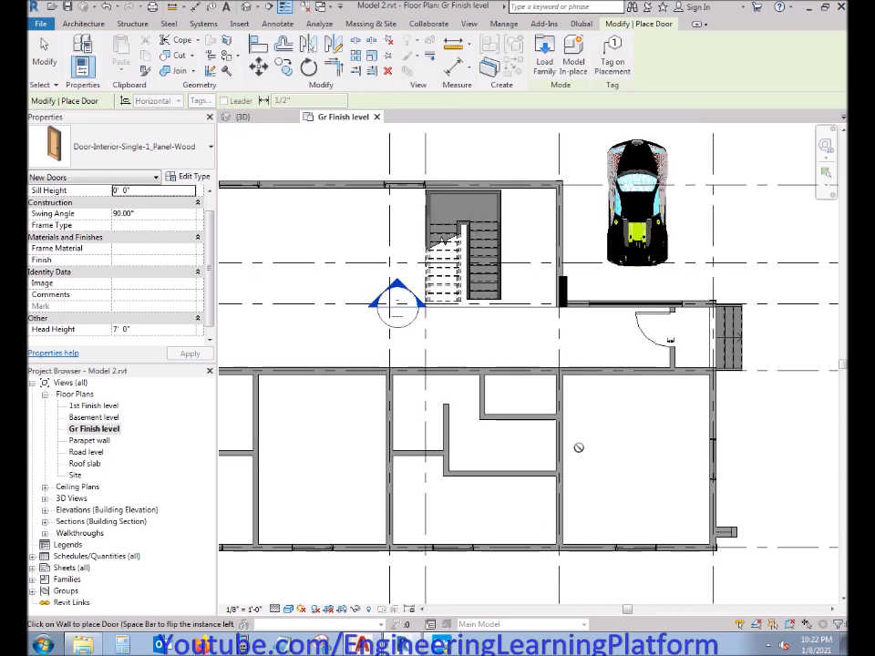
Step: Place a door in the corridor wall of the room beside the entrance, about 2' 0" from its west grid line, with the hinge side flipped
scroll(566, 421, up, 2)
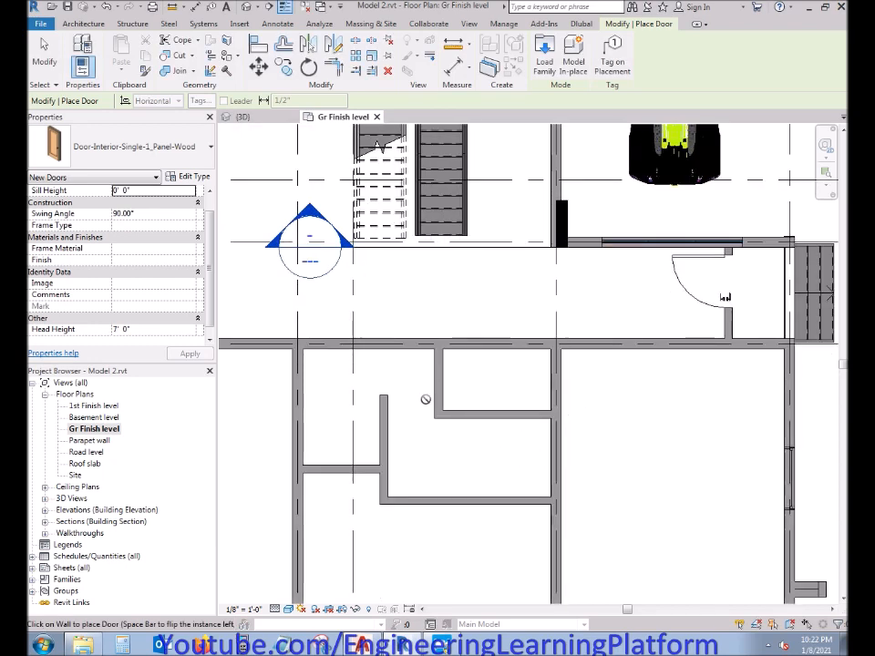
middle_drag(437, 430, 584, 424)
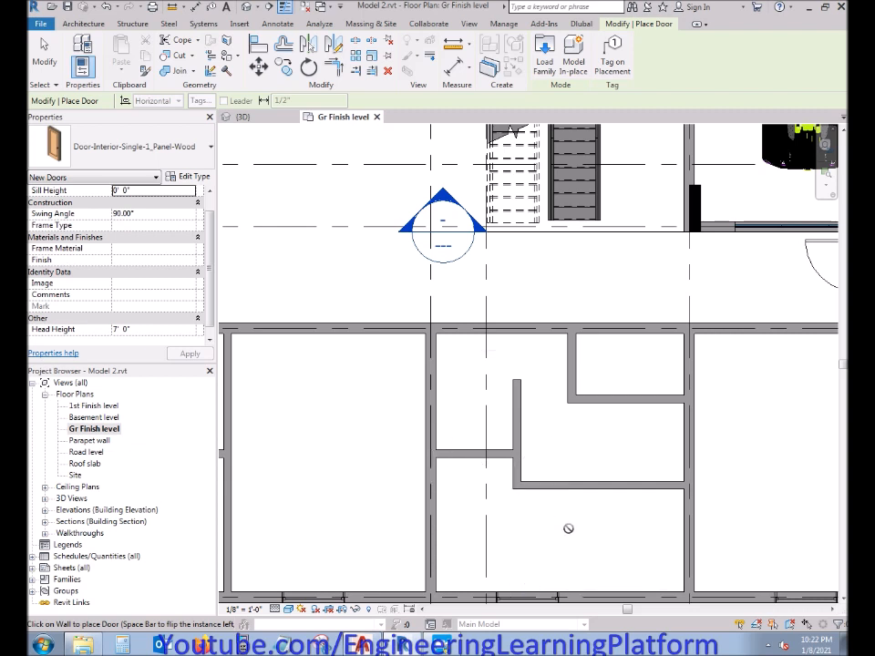
scroll(566, 525, down, 3)
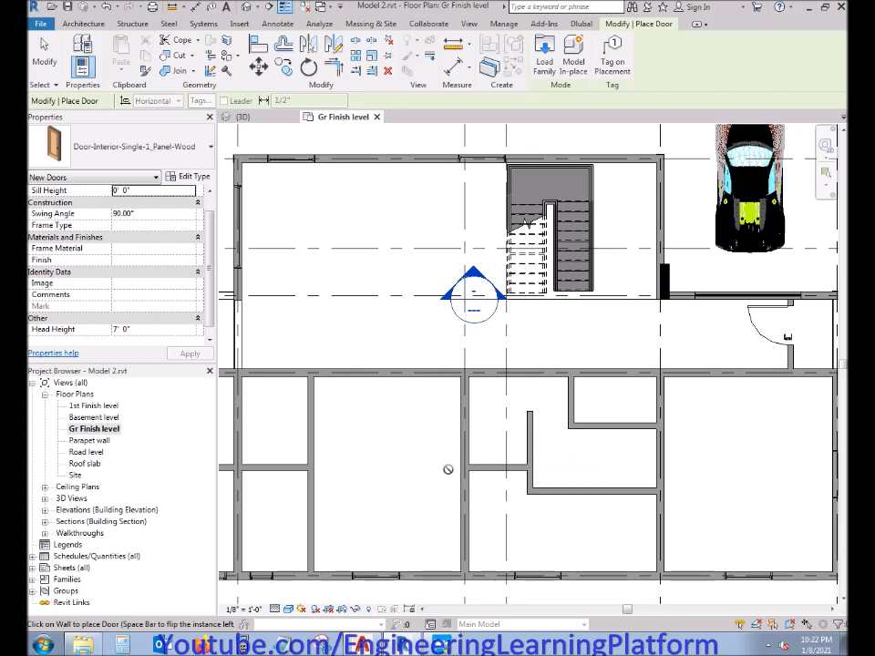
middle_drag(737, 475, 685, 466)
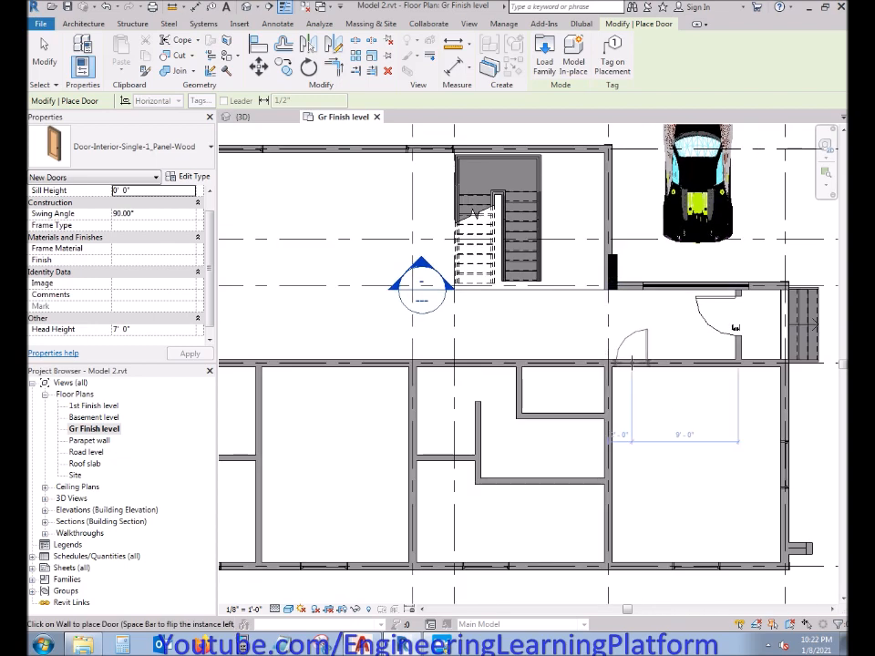
key(space)
click(632, 364)
Step: Place a door in the west wall of the small closet, swinging inward, about 1' 11" from the corridor wall
scroll(576, 386, up, 2)
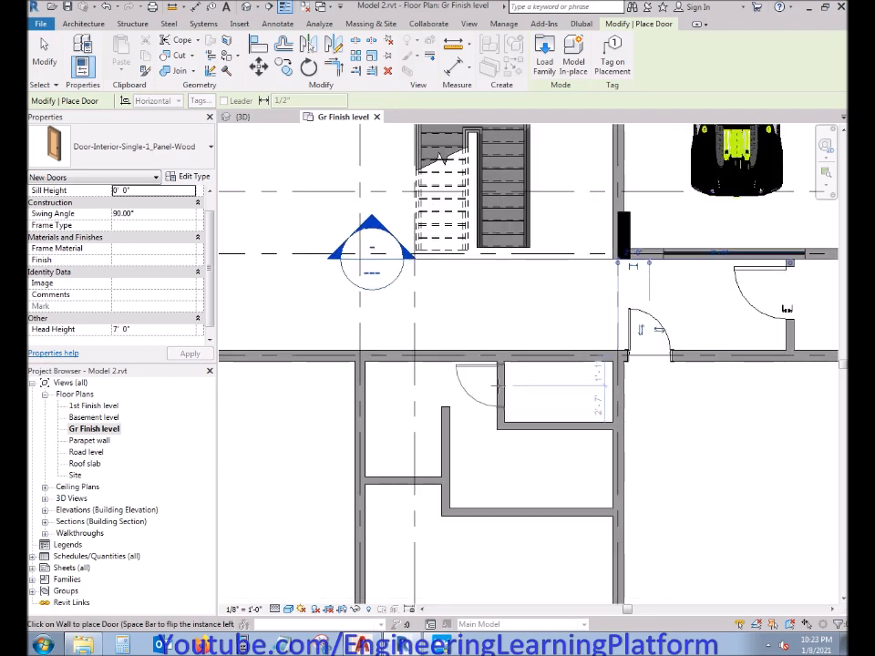
scroll(497, 385, up, 3)
key(space)
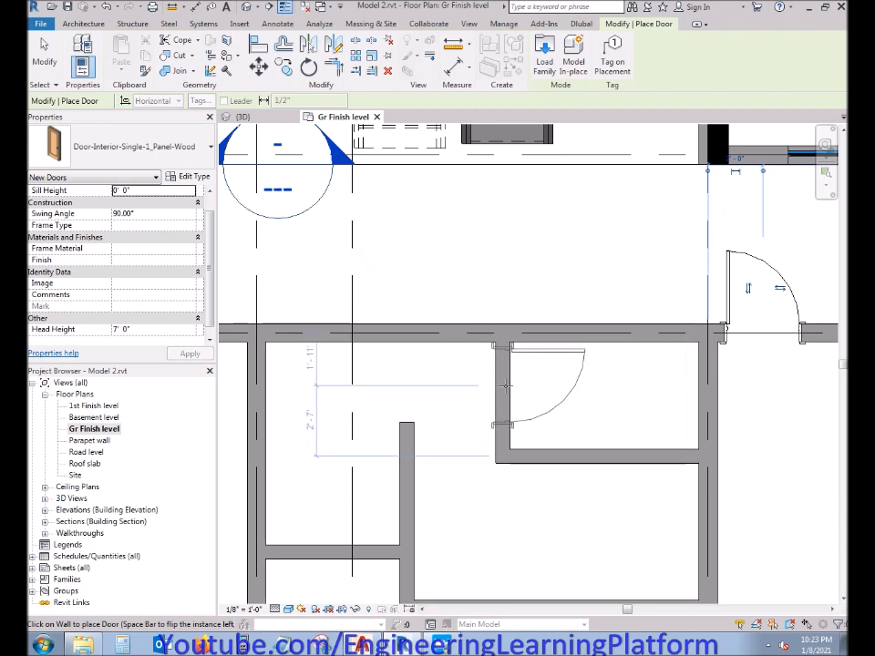
click(506, 387)
scroll(581, 423, down, 1)
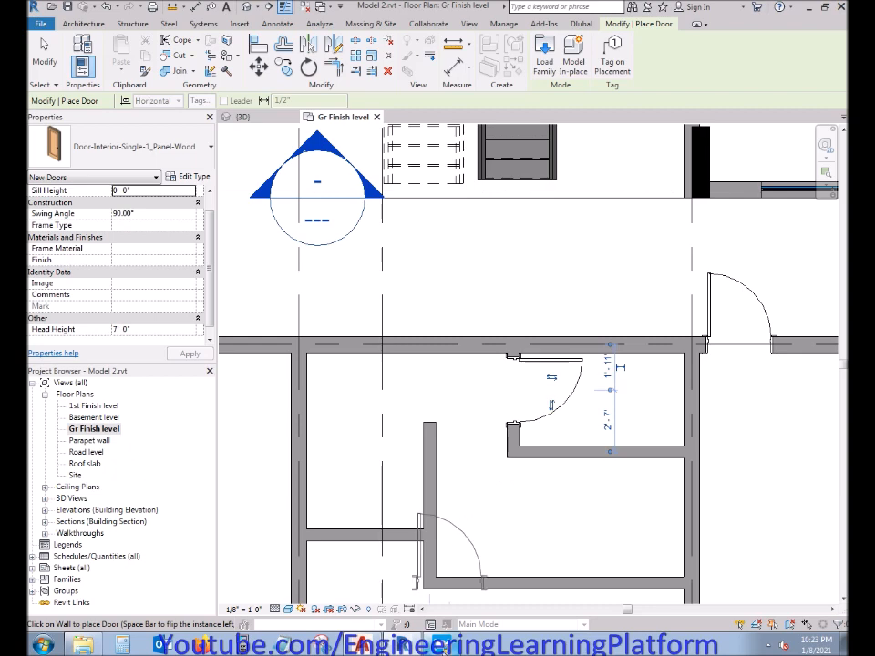
Step: Place doors in the corridor wall of the next room to the west and in its partition, the latter swinging into the adjoining small room
scroll(490, 443, down, 3)
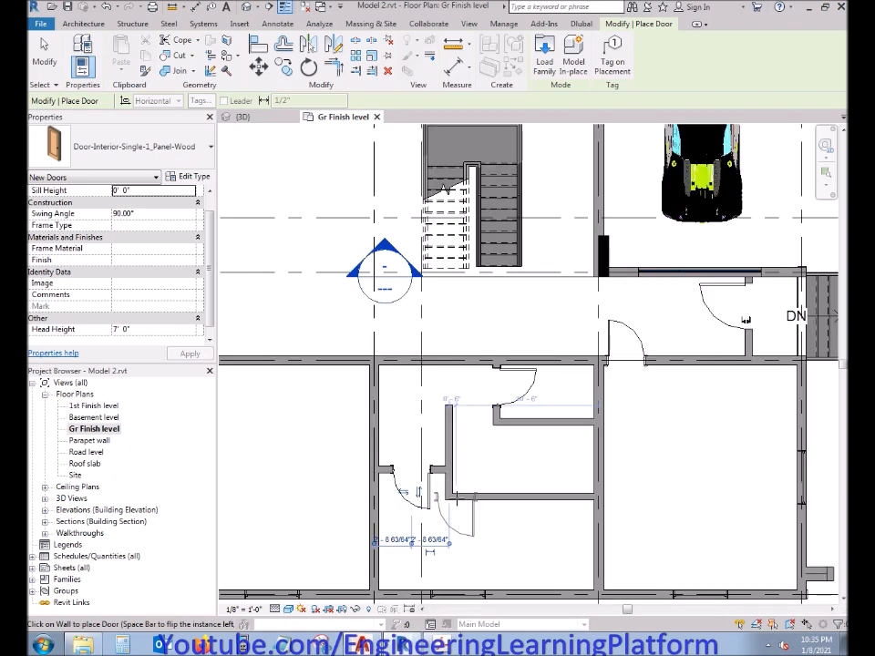
middle_drag(505, 517, 664, 504)
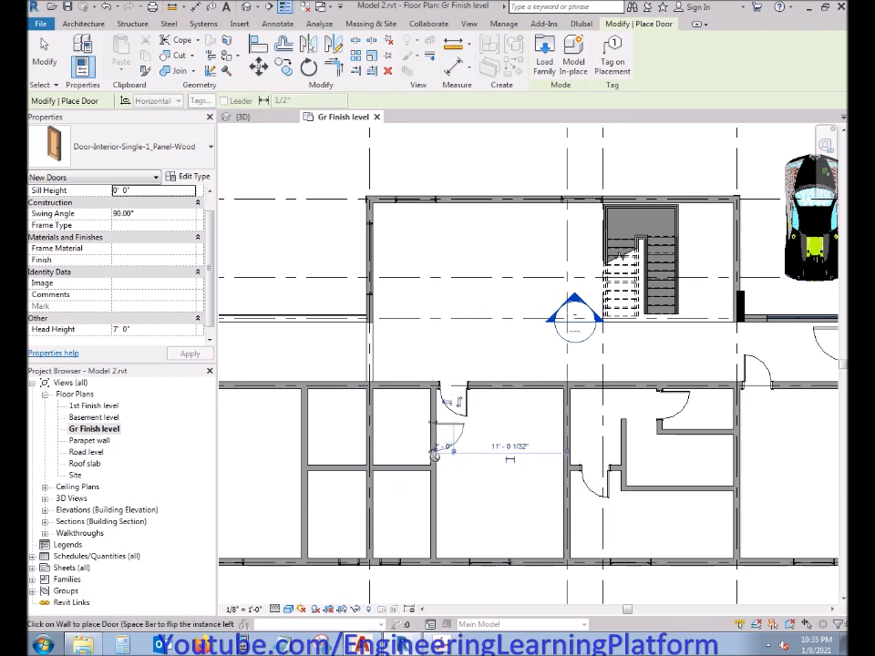
scroll(434, 453, up, 2)
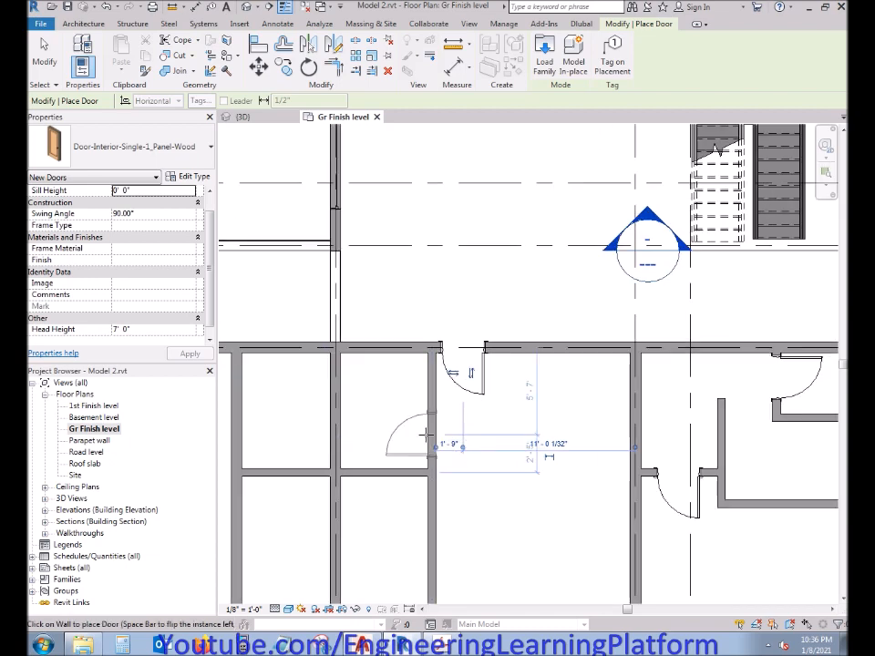
click(426, 435)
Step: Place a door in the opposite small room's west partition, swinging into that small room, 2' 5" from the cross wall
middle_drag(396, 449, 491, 437)
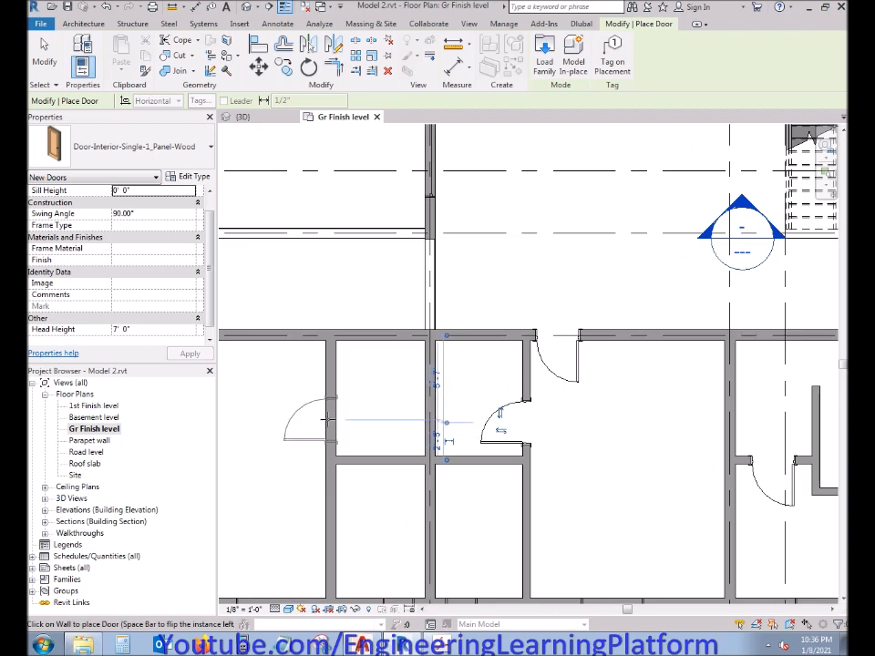
key(space)
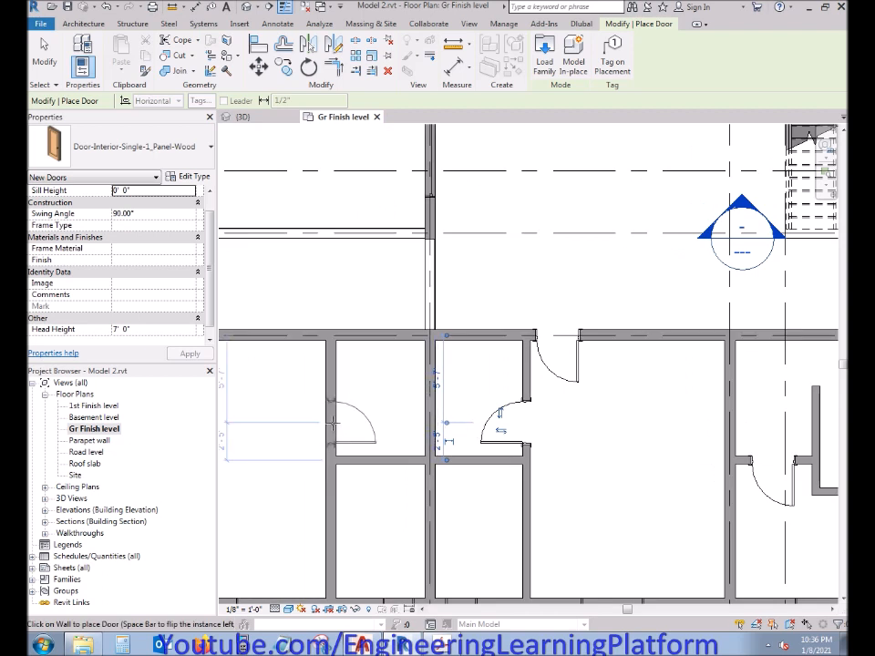
click(334, 421)
Step: Place doors in both outer partitions of the two southern small rooms, swinging inward, each 2' 0" from the cross wall
scroll(401, 424, down, 2)
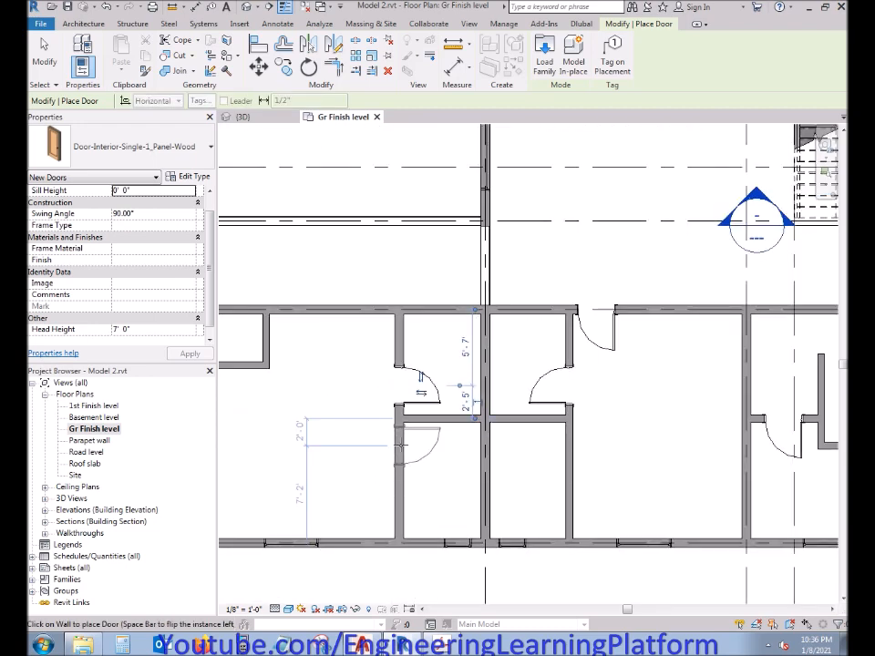
click(402, 446)
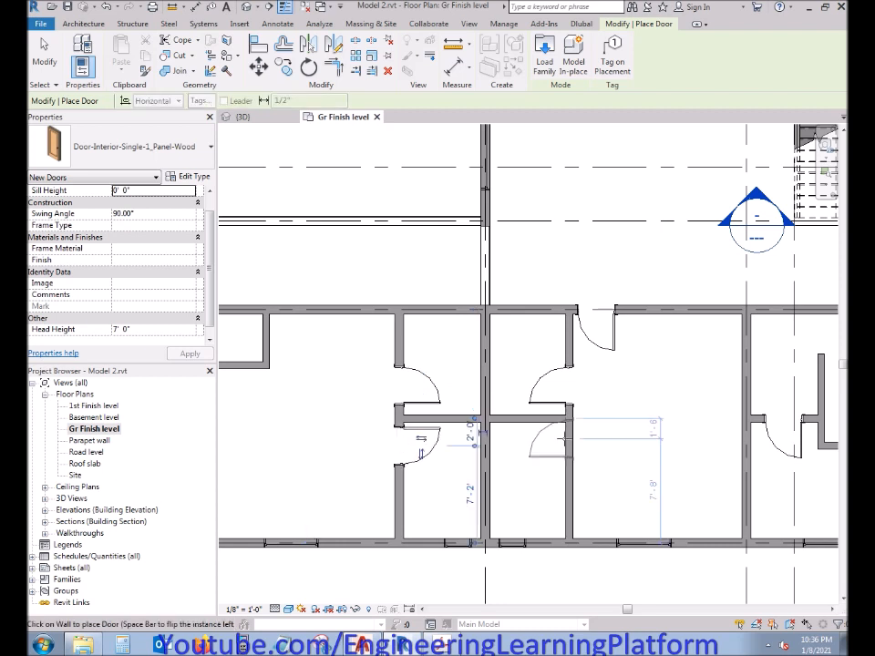
click(566, 446)
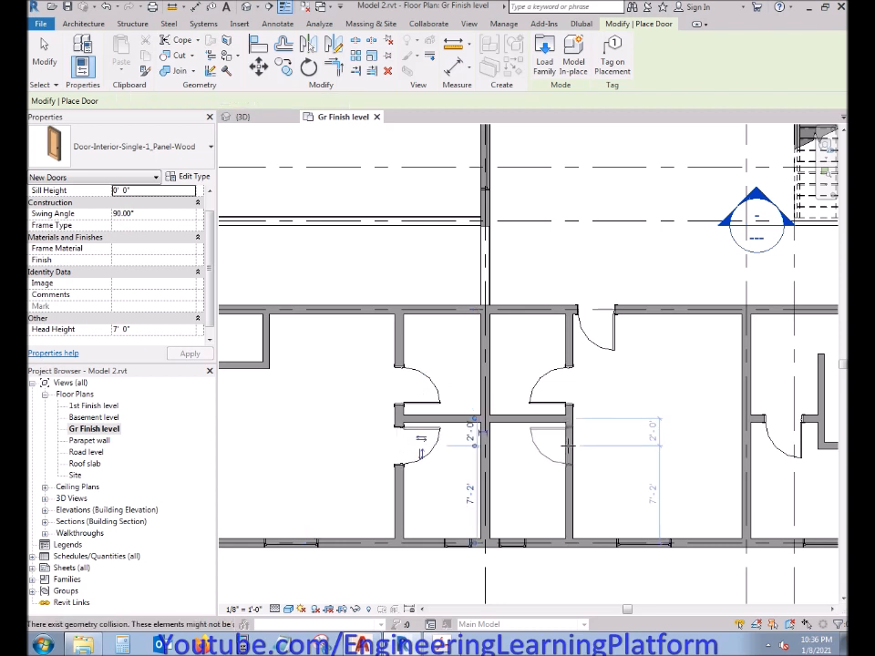
Step: Place a door in the next room's corridor wall, 2' 0" from the partition, and two doors in the westernmost room's small-room partition
scroll(544, 445, down, 2)
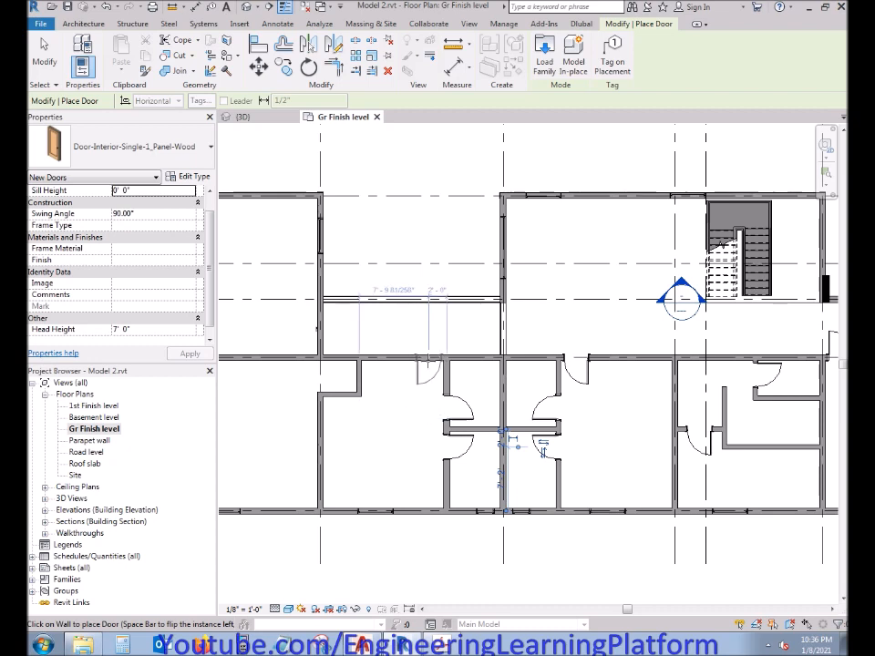
middle_drag(402, 417, 496, 443)
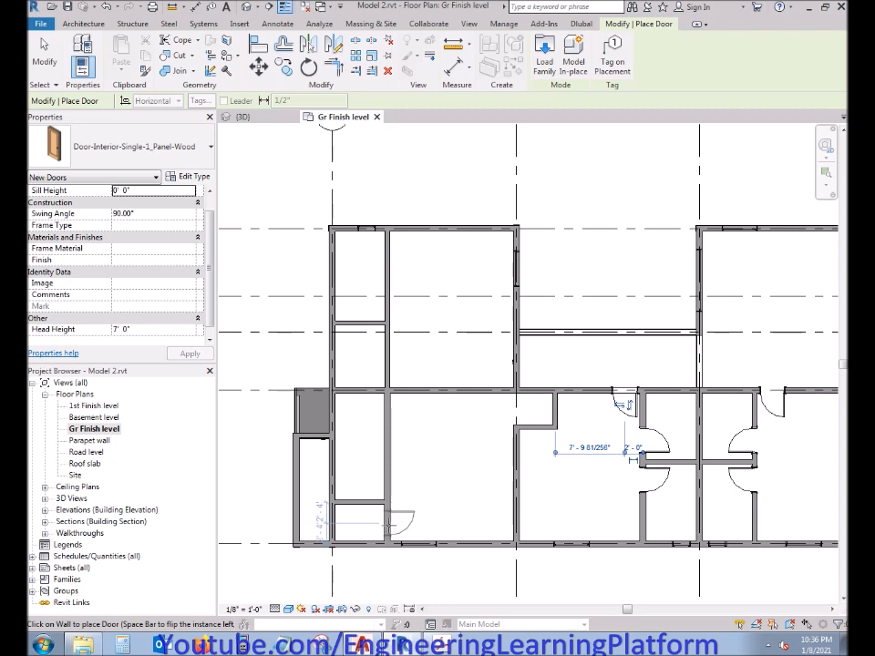
click(388, 407)
click(402, 522)
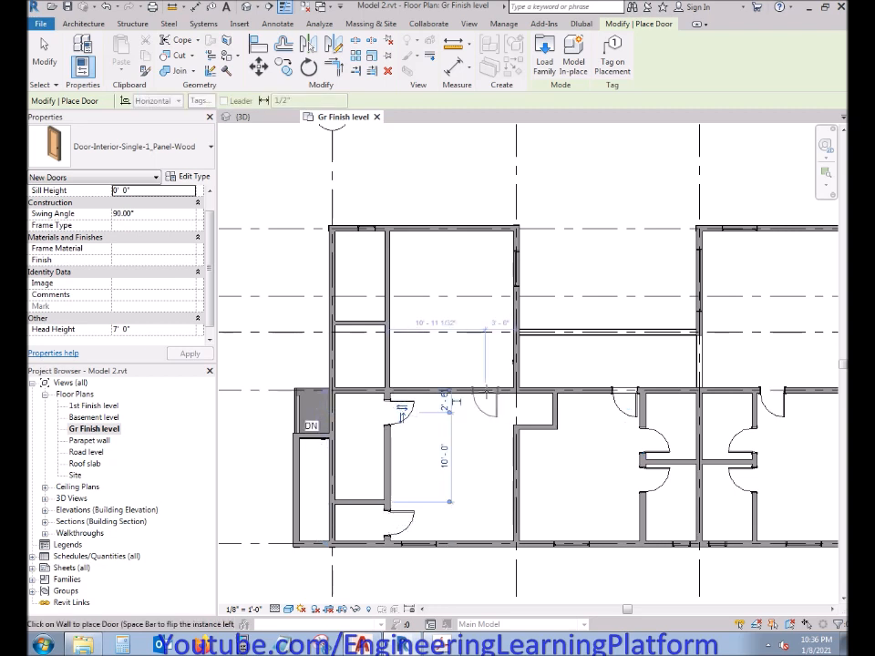
Step: End door placement and delete the partition door nearest the corridor wall in the westernmost room
key(Escape)
key(Escape)
click(406, 416)
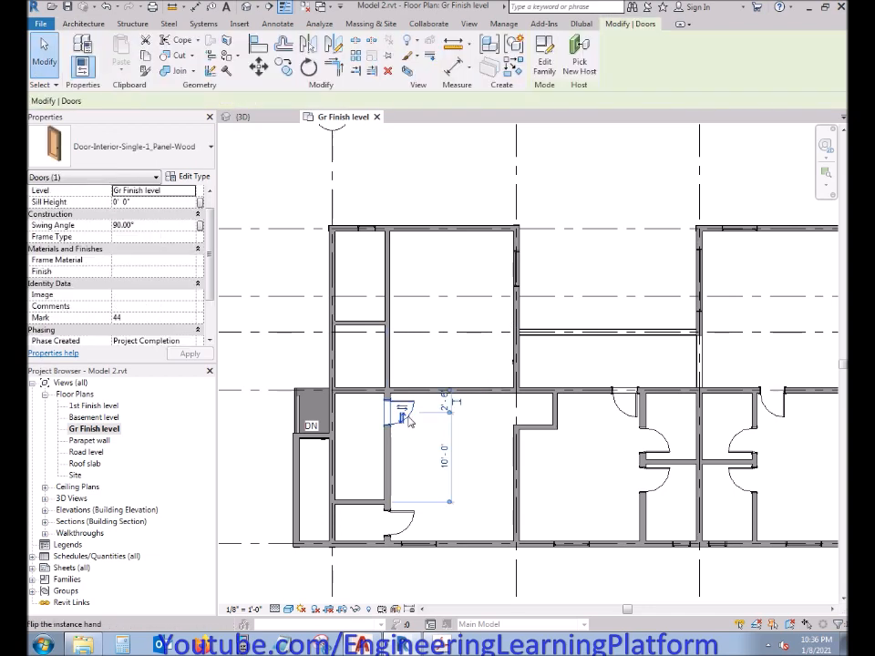
key(Delete)
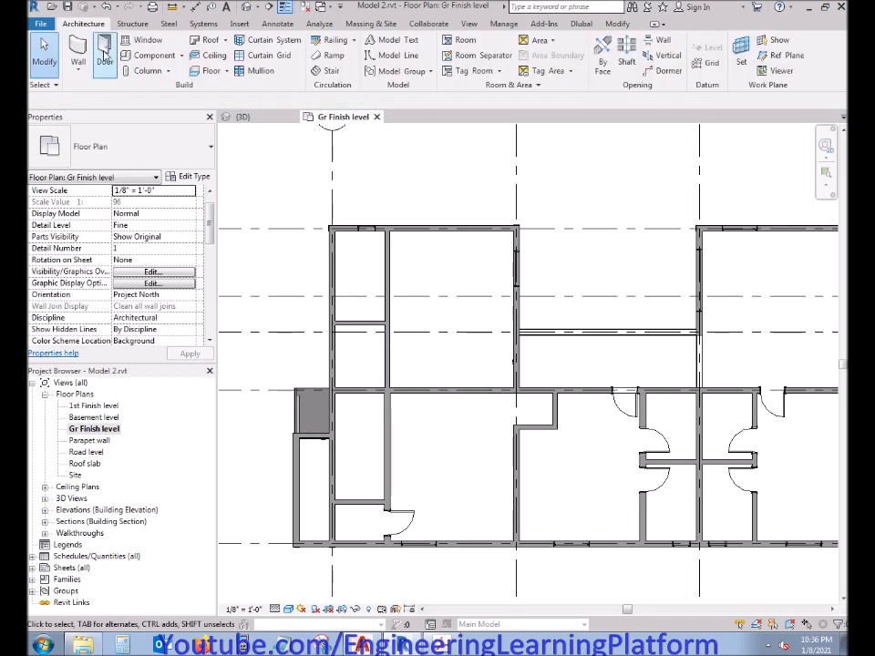
scroll(402, 407, up, 3)
middle_drag(388, 414, 405, 453)
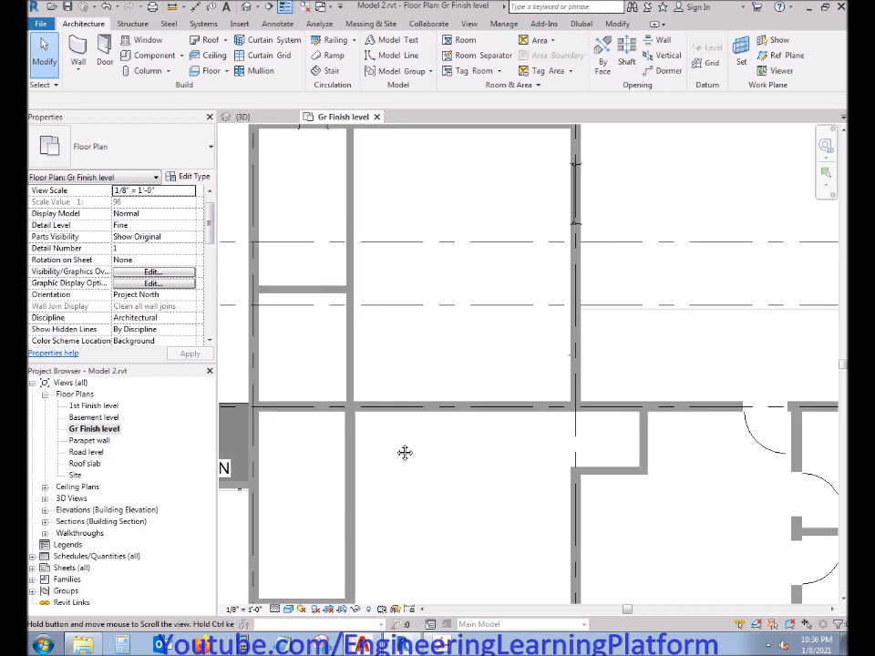
click(769, 645)
right_click(746, 570)
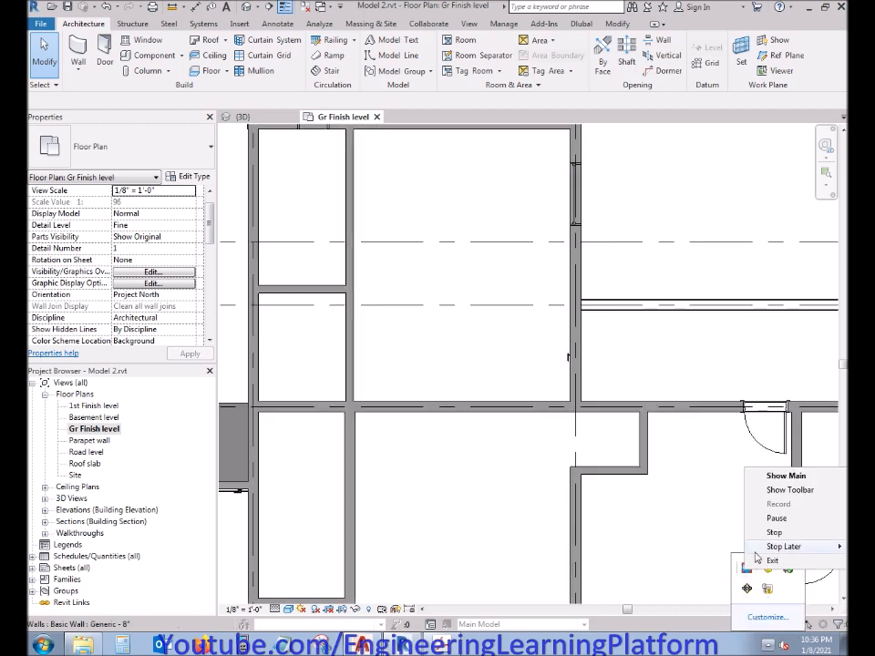
click(769, 514)
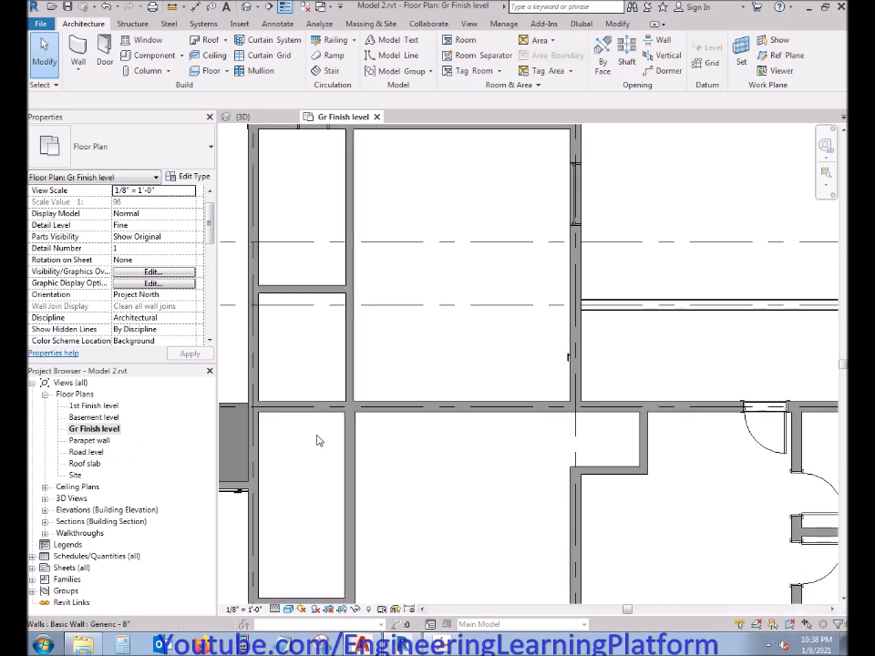
Step: Place a door in the westernmost room's partition, swinging into the small room, 2' 0" from the corridor wall
middle_drag(391, 451, 432, 433)
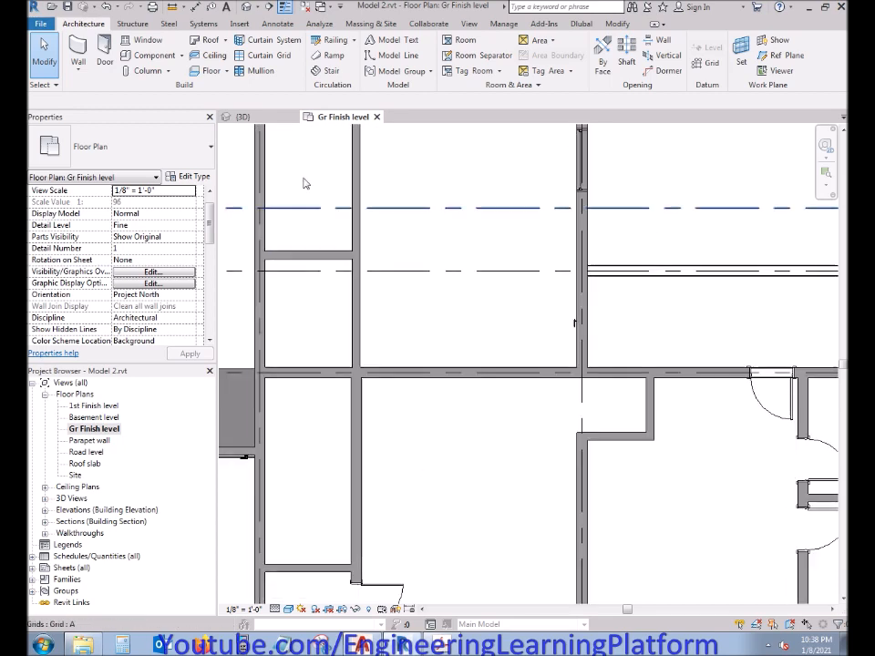
key(d)
key(r)
scroll(365, 424, down, 2)
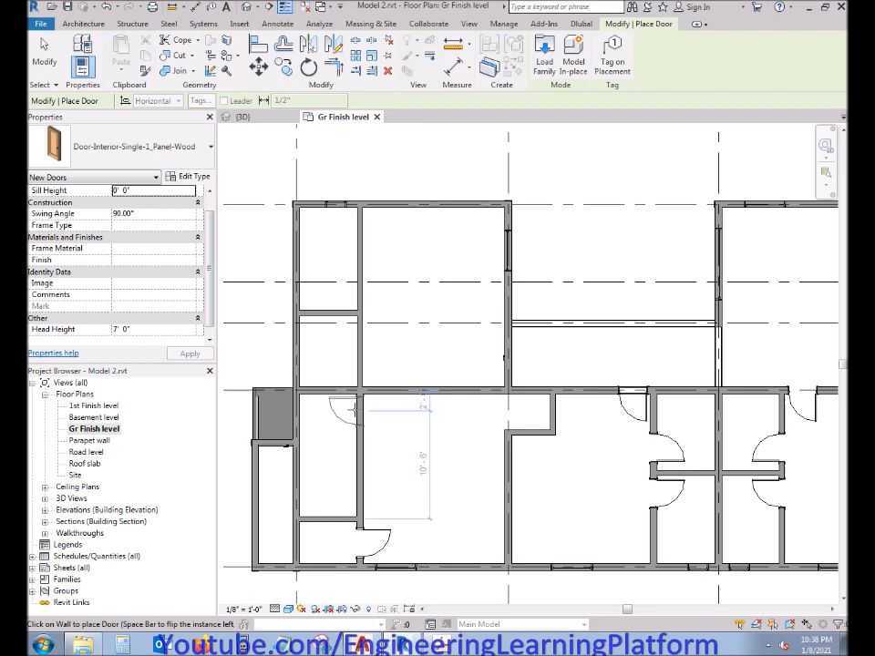
click(356, 412)
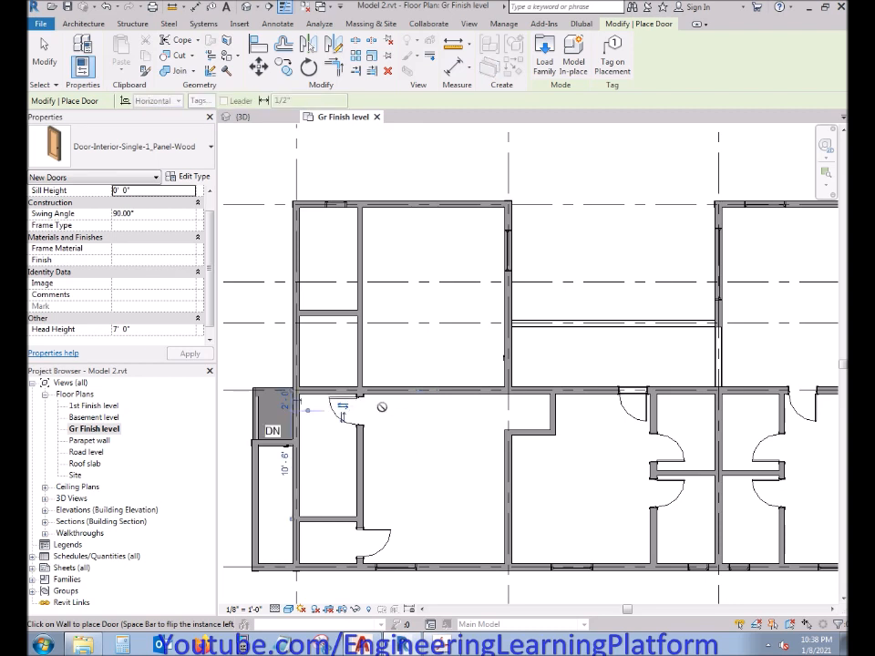
Step: Place a door in the corridor wall of the westernmost room, close to its east grid line, with the hinge side flipped
scroll(485, 387, up, 2)
key(space)
click(489, 399)
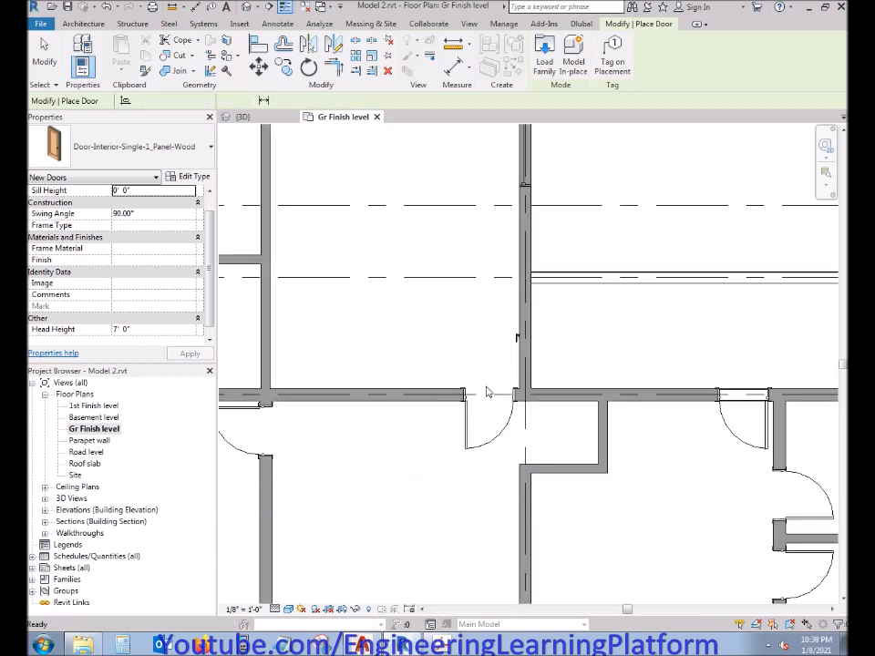
key(Escape)
Step: In the 3D view, turn the model to the edge between front and right and hide the upper-storey elements
key(ctrl+Tab)
shift+middle_drag(440, 318, 443, 274)
click(762, 186)
scroll(702, 319, up, 5)
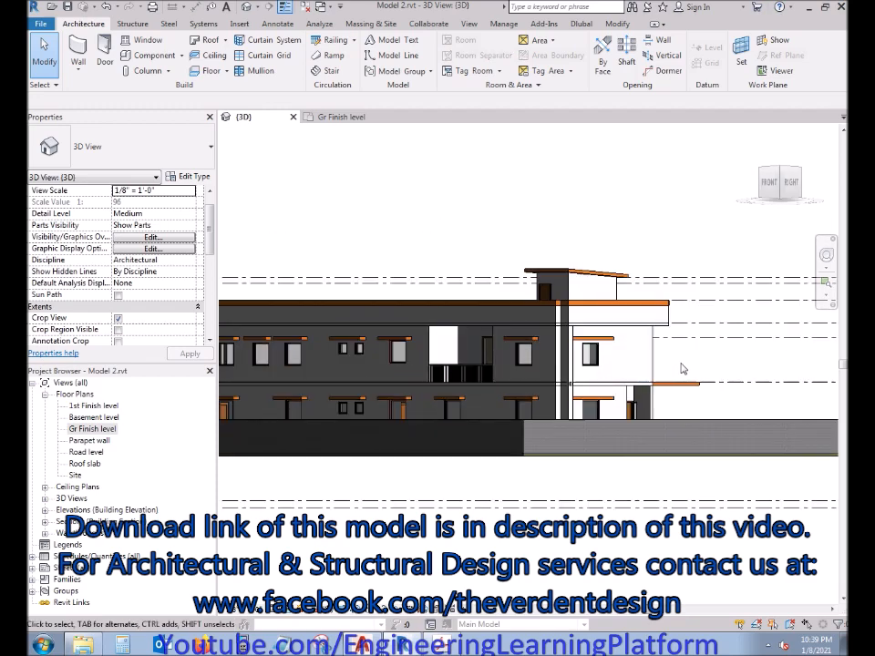
drag(743, 369, 297, 287)
shift+drag(283, 363, 257, 294)
right_click(320, 232)
click(510, 294)
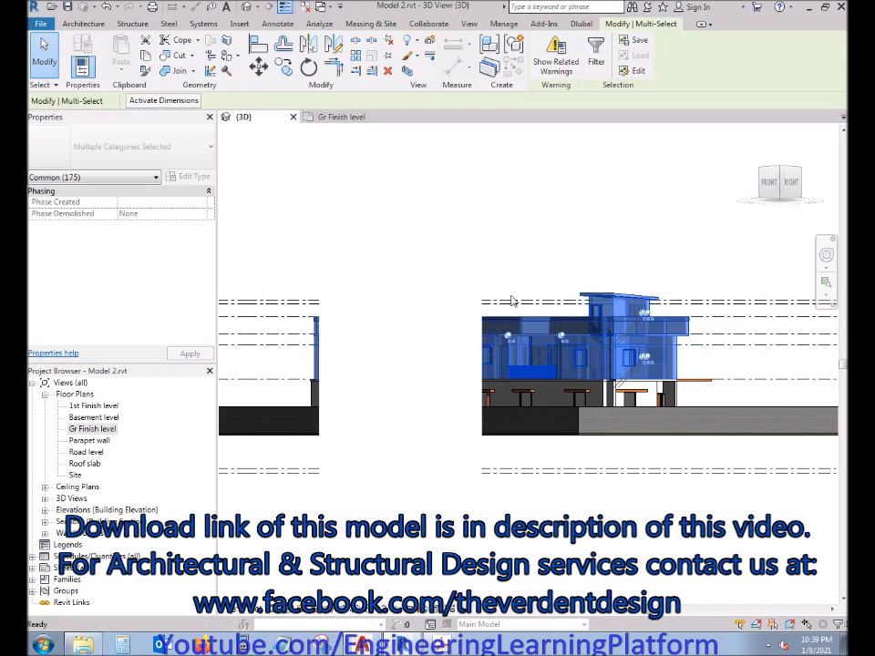
Step: Hide the 1st Finish level concrete floor slab in the 3D view and inspect the doors placed in the ground floor rooms
shift+middle_drag(531, 368, 609, 458)
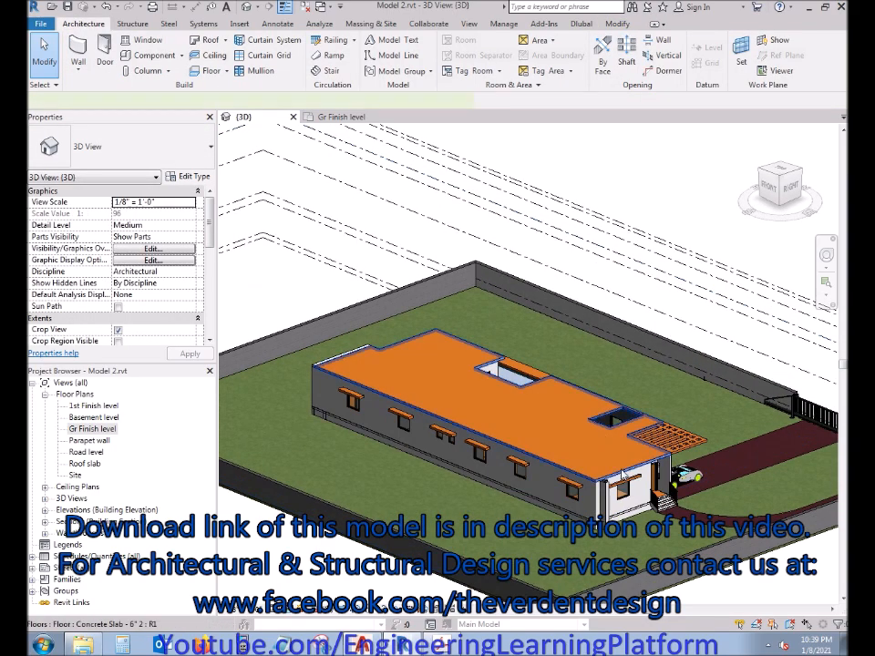
click(609, 459)
right_click(664, 197)
mouse_move(705, 260)
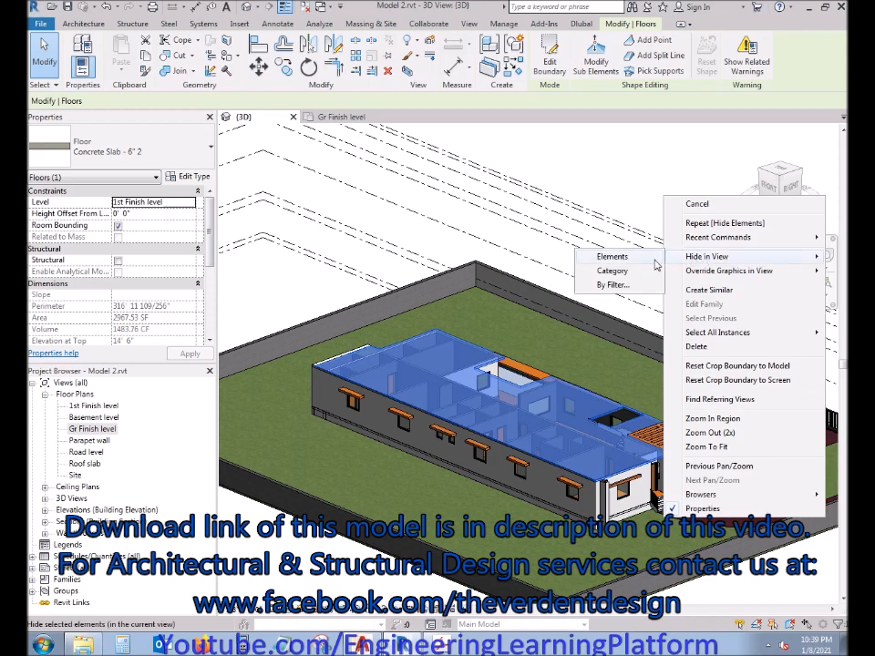
click(620, 256)
shift+middle_drag(547, 492, 431, 474)
scroll(433, 470, up, 3)
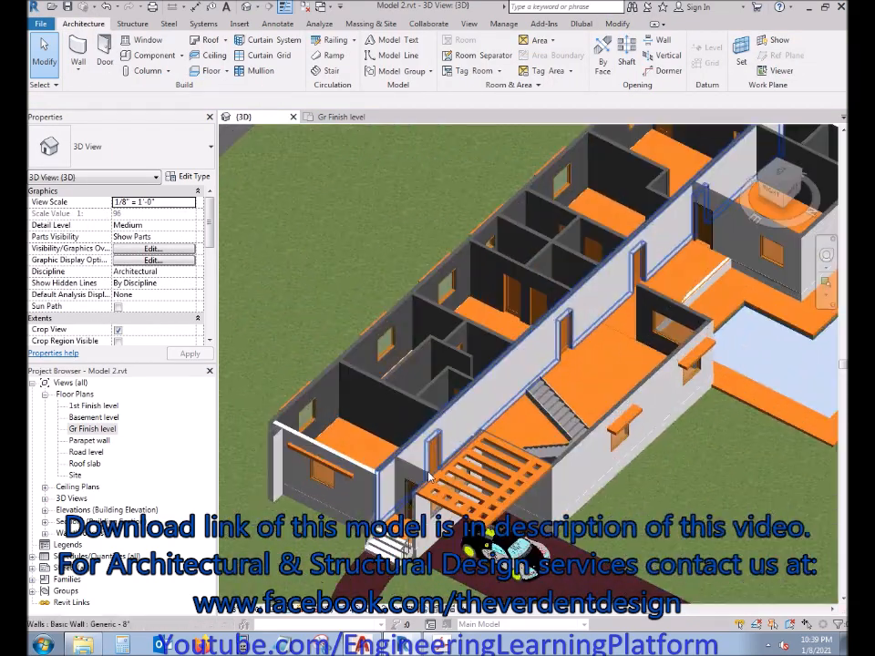
middle_drag(562, 364, 679, 369)
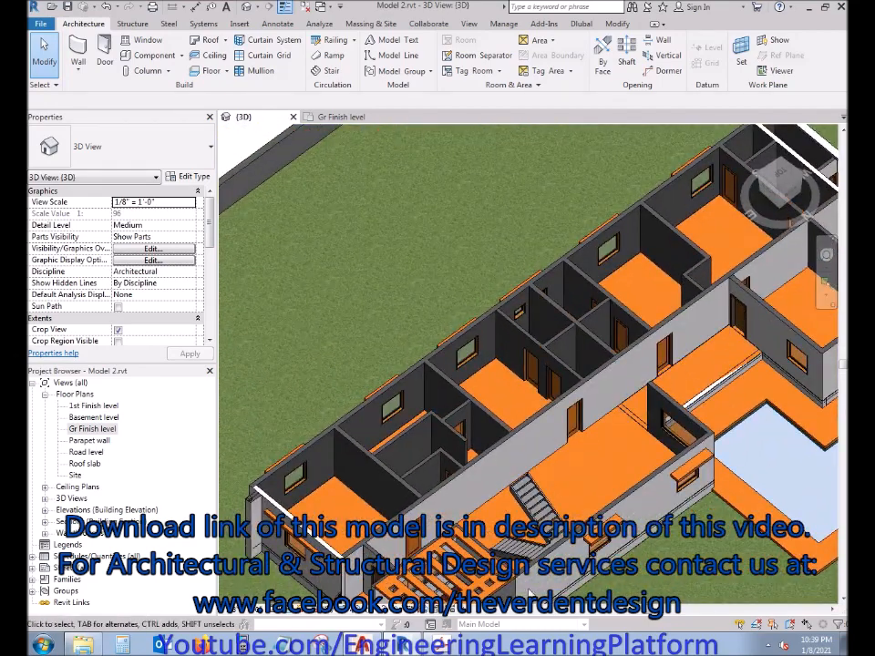
Step: In the Gr Finish level plan, place inward-swinging doors for both northwest small rooms, 2' 0" from the corridor wall and the cross wall
click(339, 117)
scroll(438, 378, down, 2)
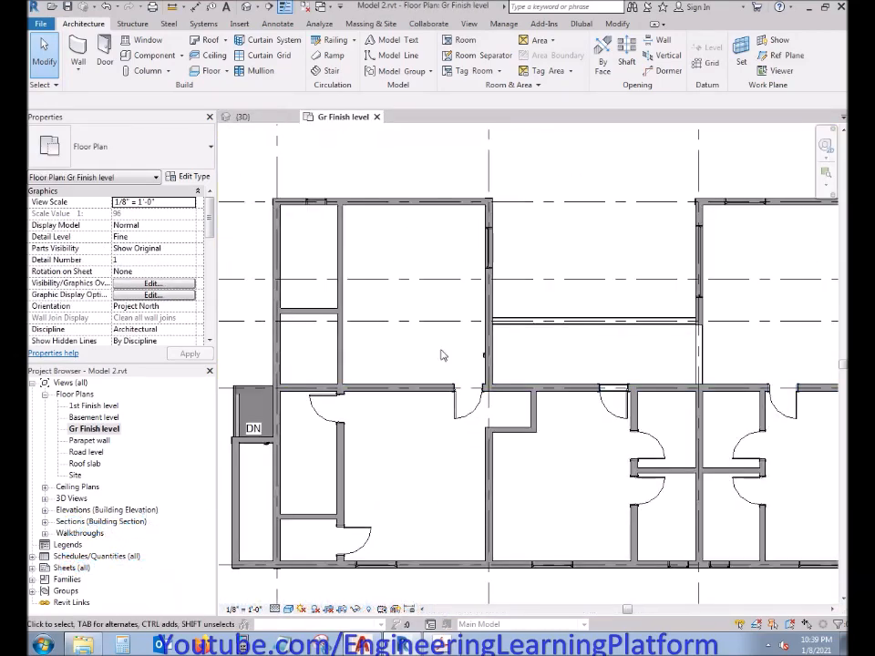
click(104, 51)
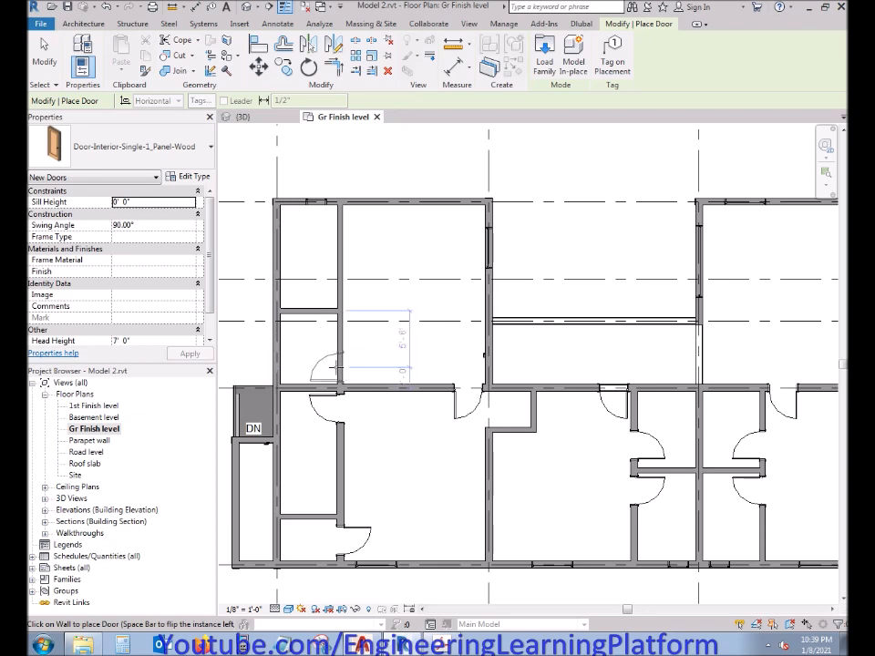
scroll(335, 368, up, 2)
scroll(335, 368, down, 3)
scroll(301, 338, up, 2)
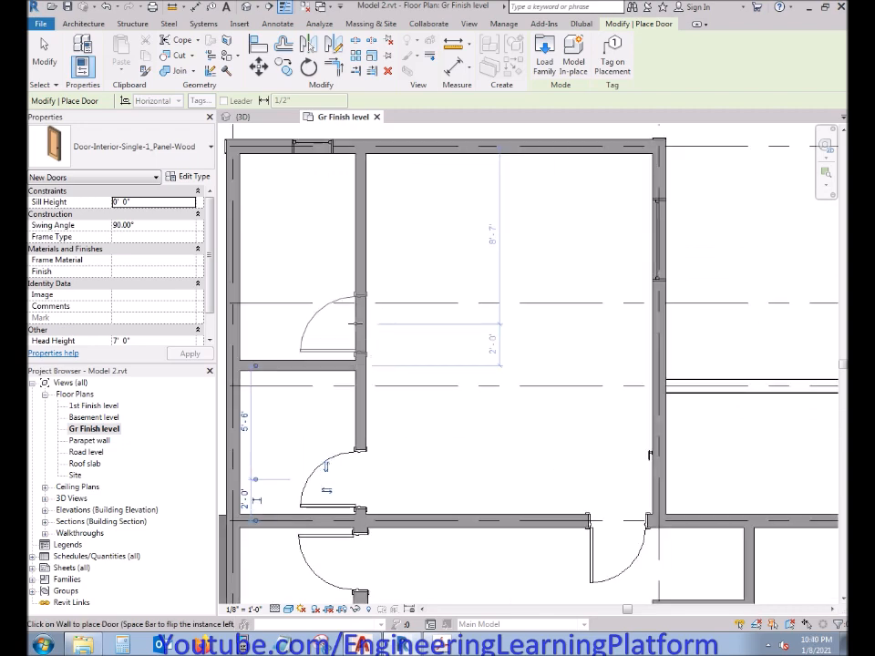
scroll(389, 420, down, 3)
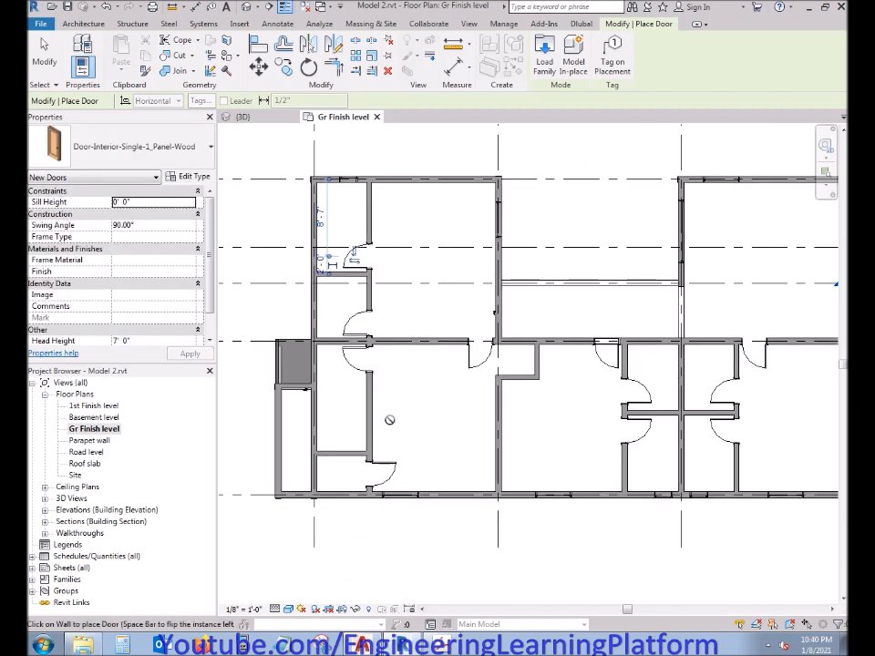
middle_drag(466, 448, 369, 448)
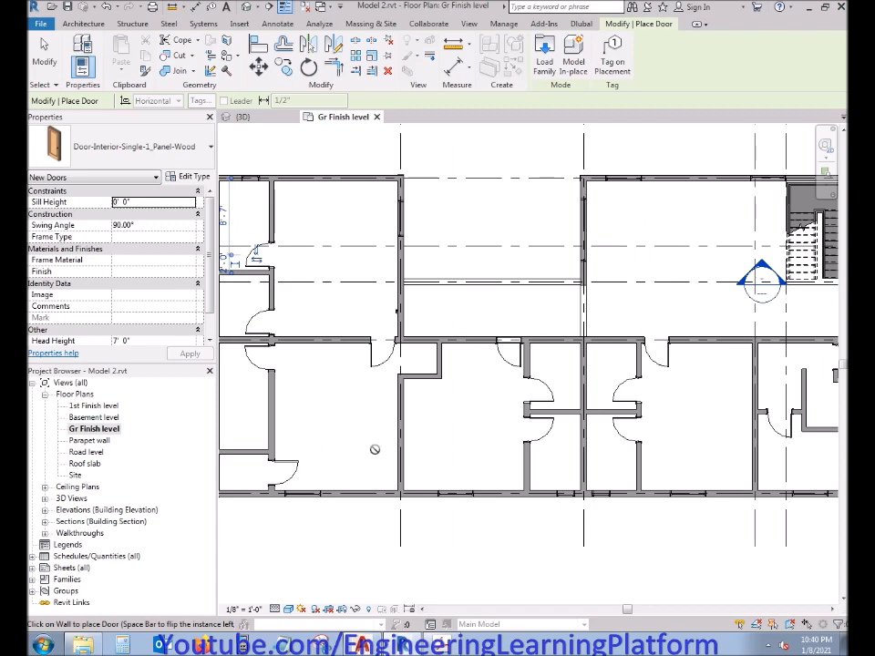
scroll(416, 474, down, 1)
middle_drag(572, 419, 444, 439)
scroll(540, 441, down, 1)
key(Escape)
key(Escape)
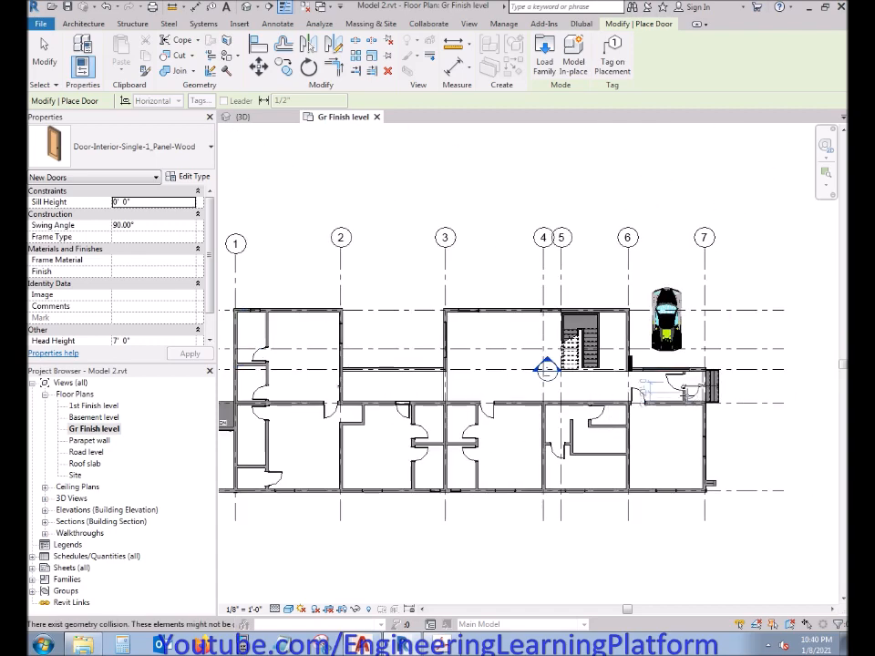
Step: Delete the 40" x 84" Single-Flush door from the short wall of the entrance passage beside the outside steps
scroll(684, 391, up, 5)
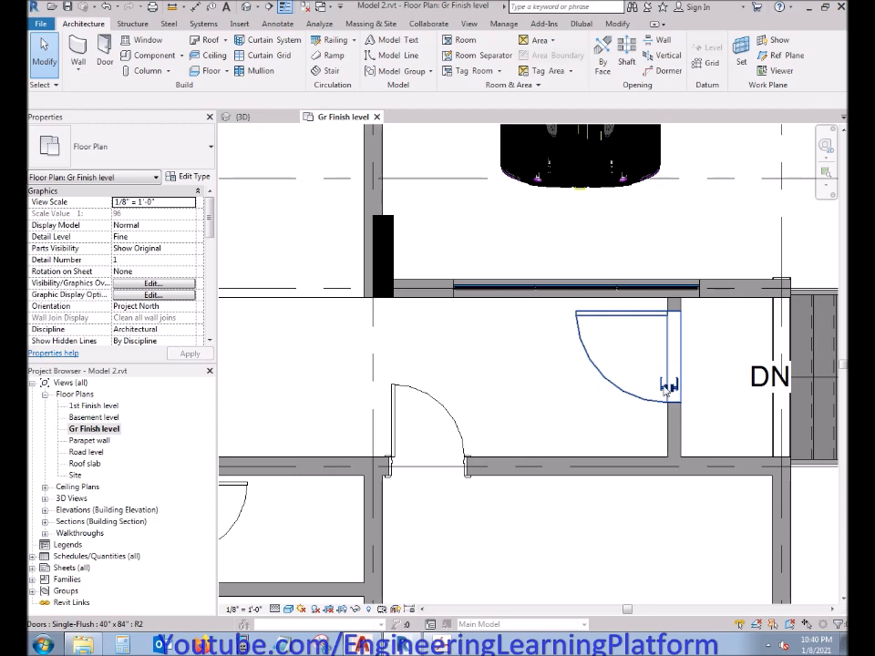
click(668, 388)
key(Escape)
scroll(675, 390, up, 4)
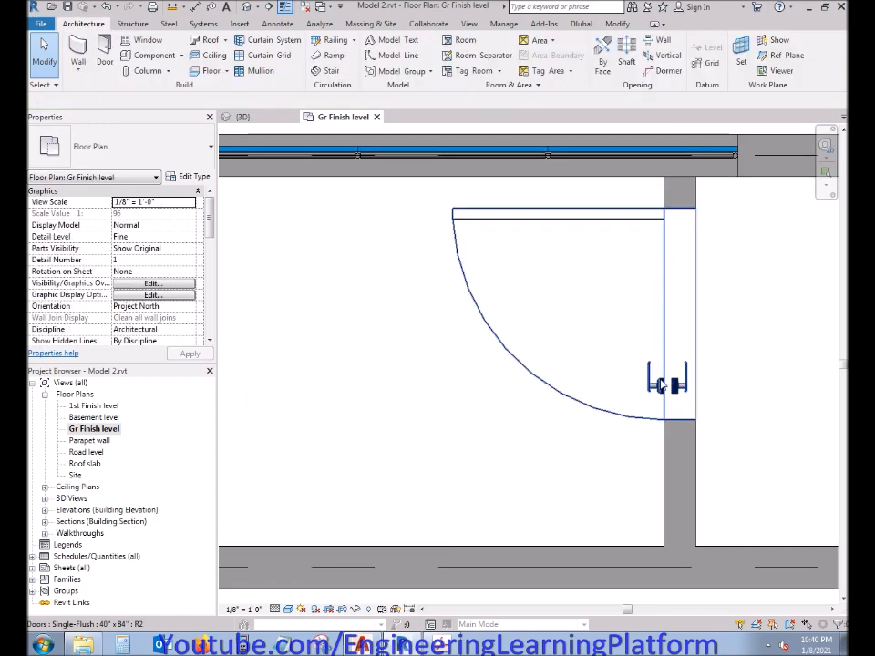
click(660, 387)
key(Delete)
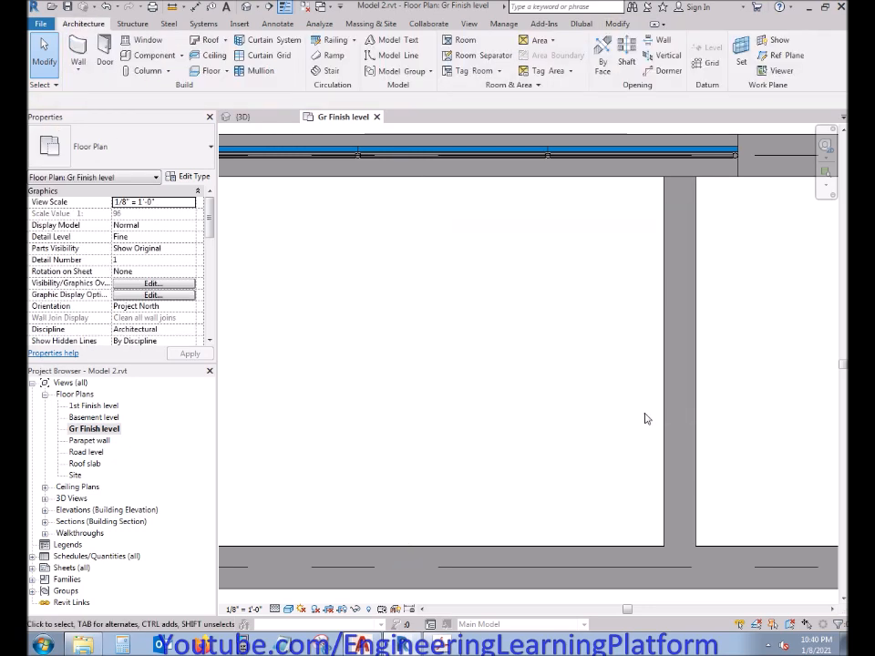
Step: Place an ExtDbl (4) 1510 x 2110mm double door in the short entrance wall, swinging inward, centred at 3' 3" from each side wall
scroll(645, 416, down, 1)
click(105, 52)
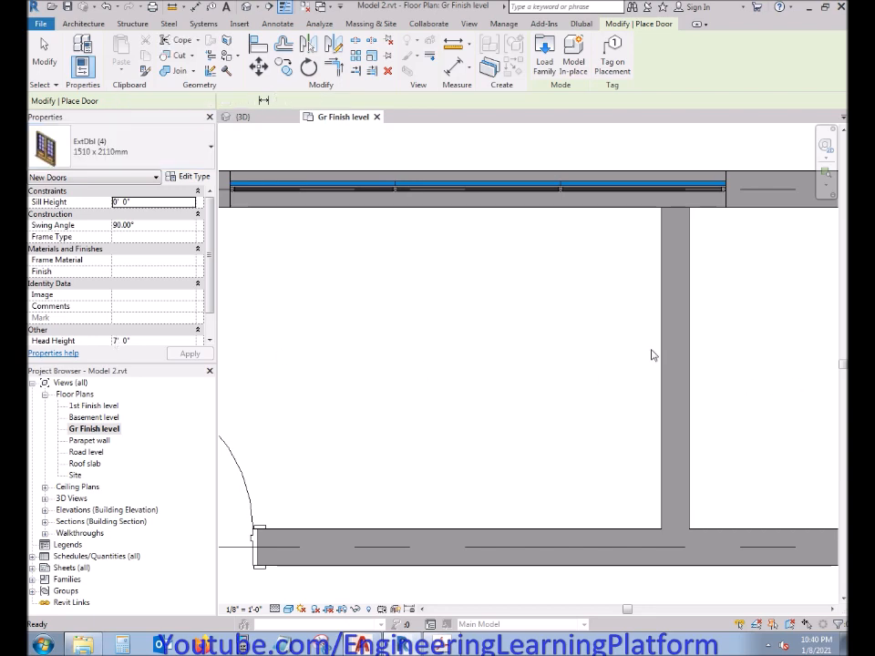
scroll(650, 353, down, 3)
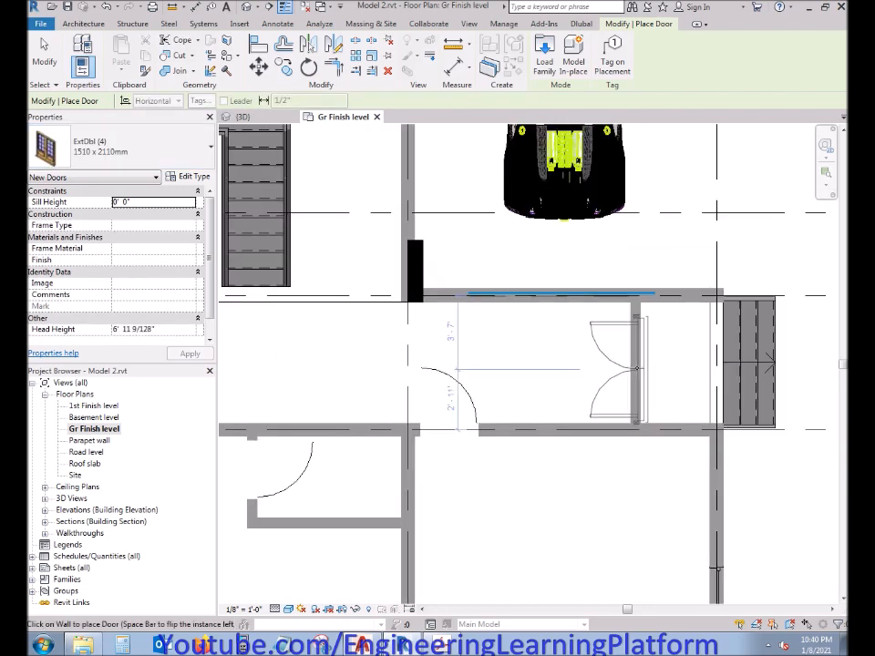
scroll(637, 368, up, 3)
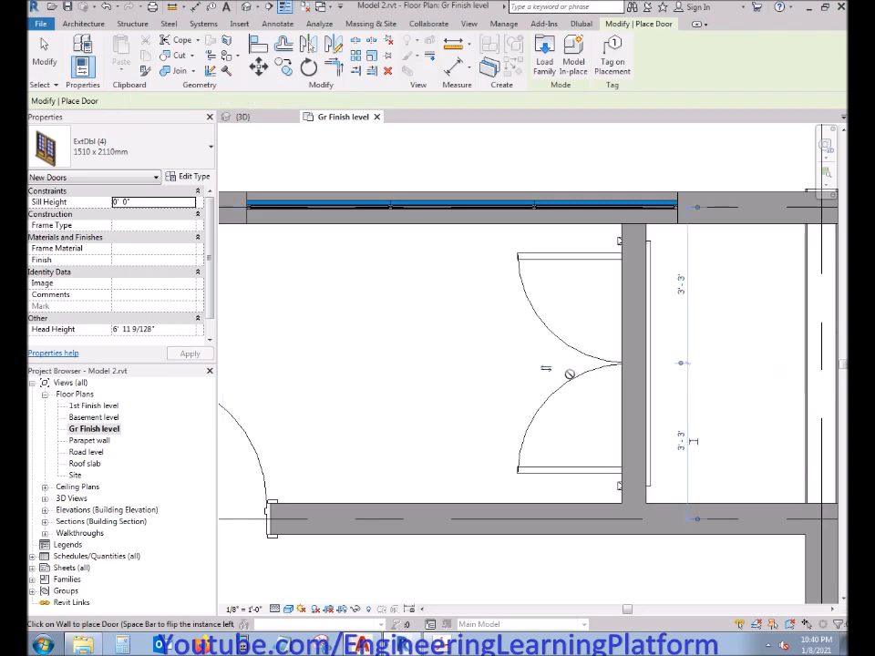
Step: Delete the 30" x 80" Single-Flush door from the wall on grid 2 at the corridor
scroll(593, 401, down, 5)
key(Escape)
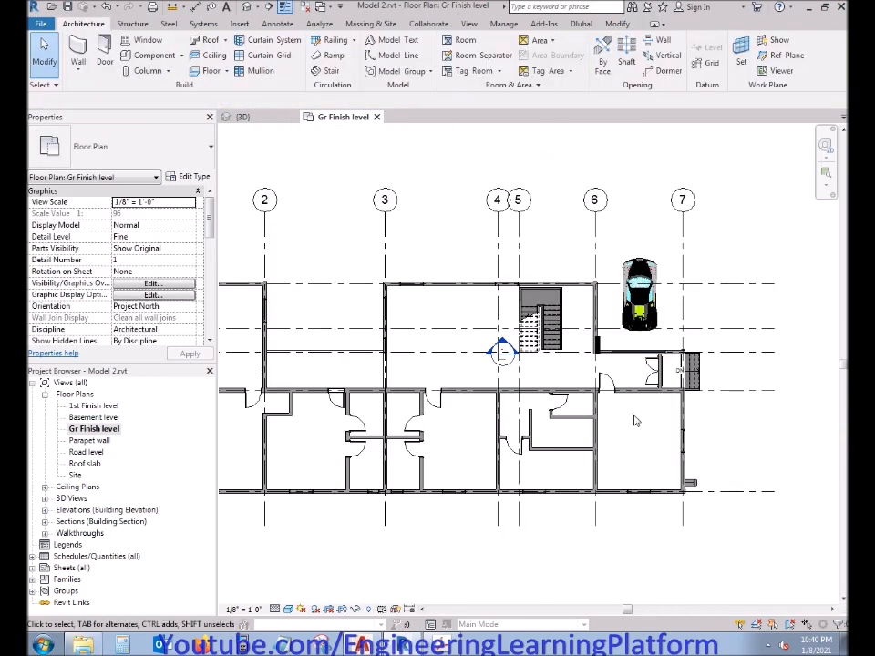
scroll(635, 419, down, 1)
middle_drag(543, 433, 672, 427)
scroll(448, 372, up, 5)
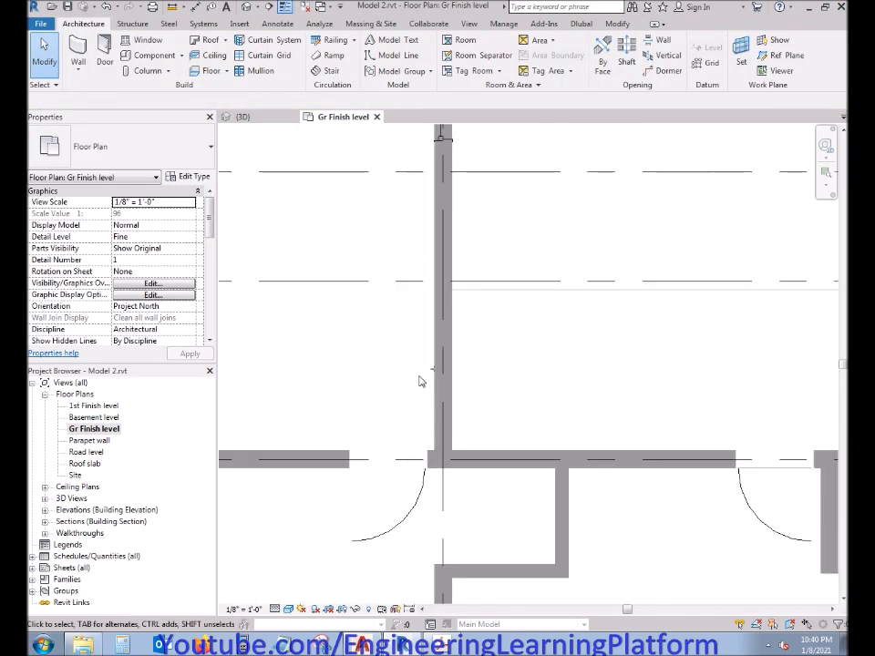
click(476, 444)
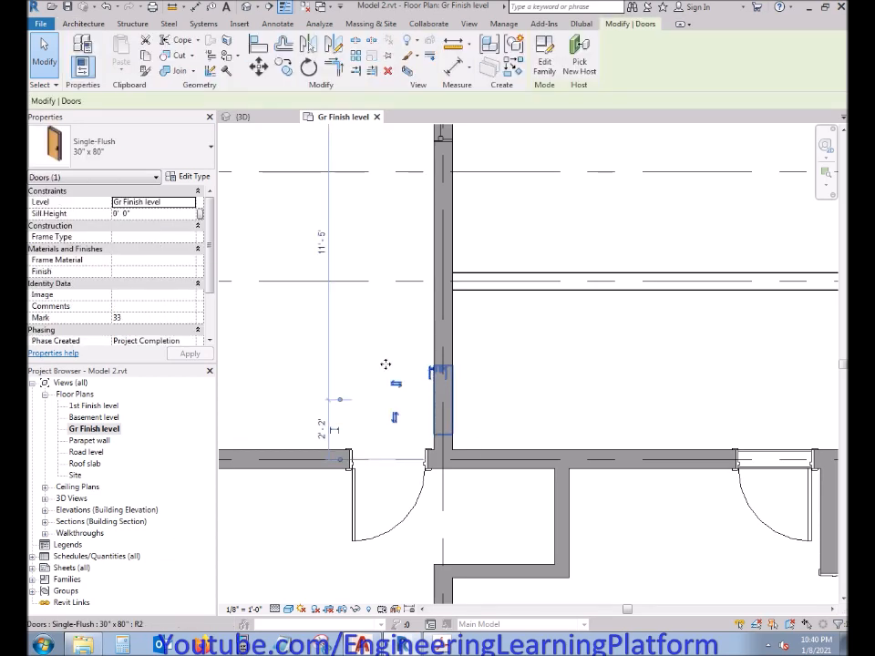
key(Delete)
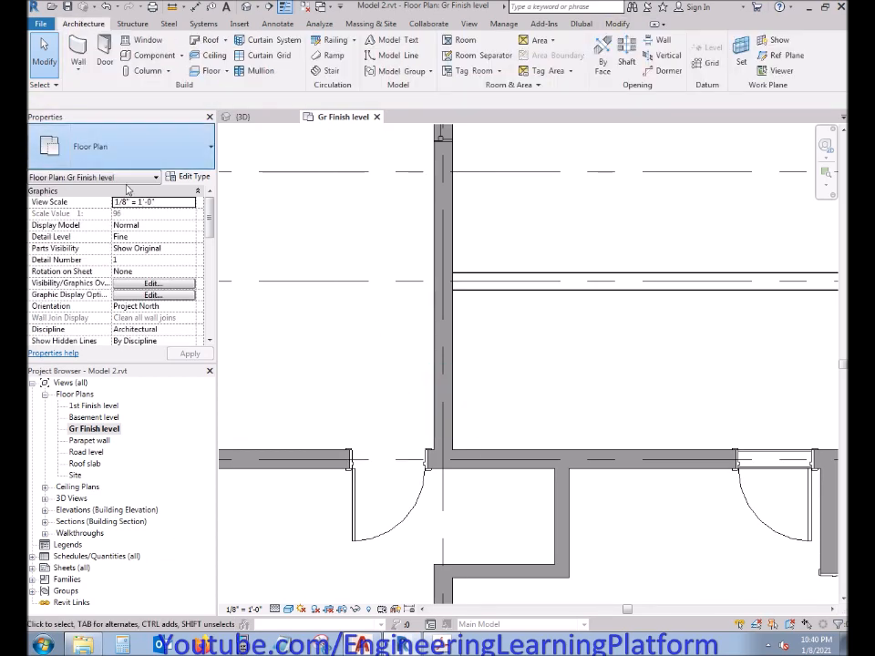
Step: Start placing a door and browse the loadable family files in the Residential doors folder, checking their previews
click(106, 60)
click(540, 63)
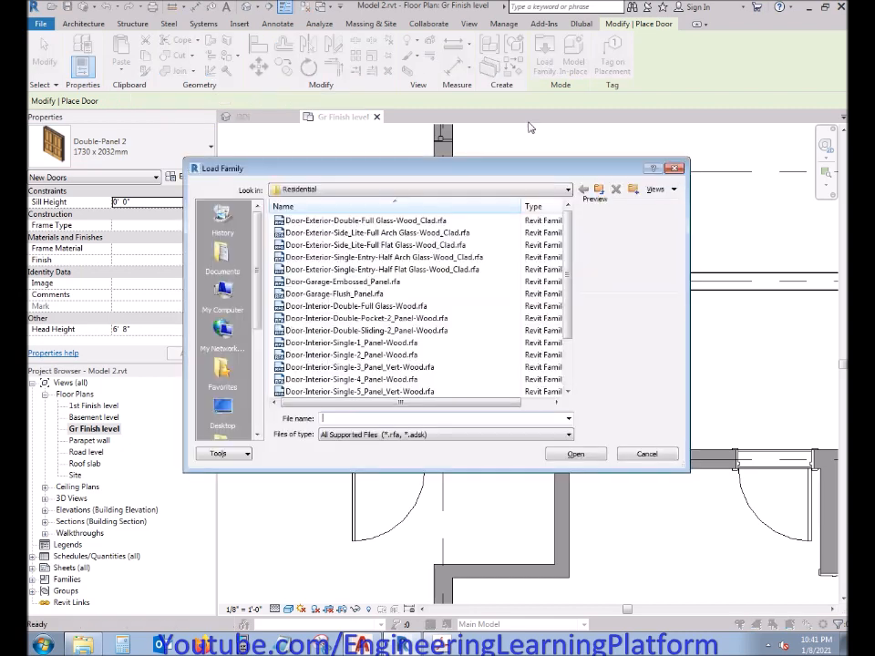
click(351, 222)
key(Down)
key(Down)
key(Down)
key(Down)
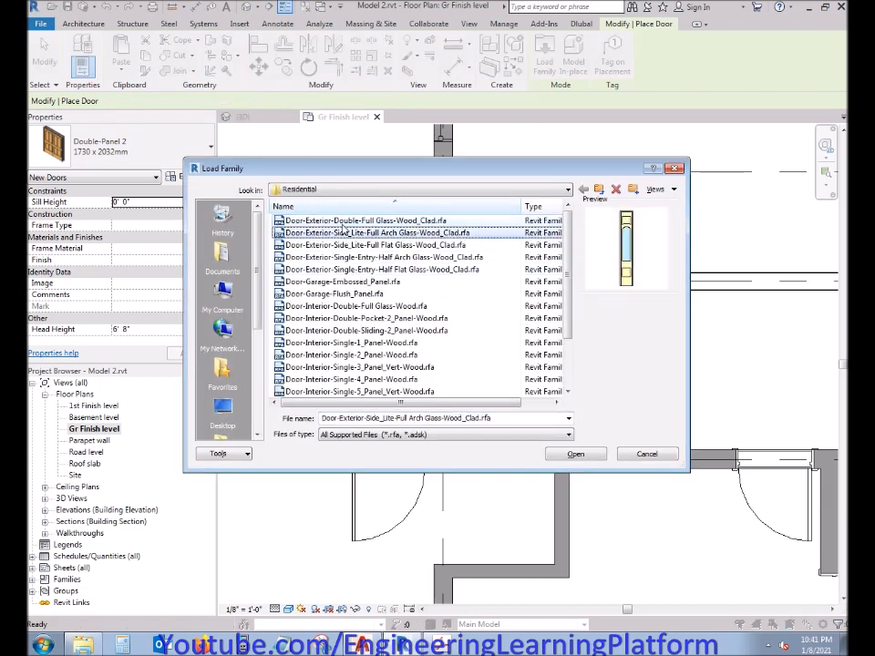
key(Down)
key(Down)
key(Down)
key(Down)
key(Down)
key(Down)
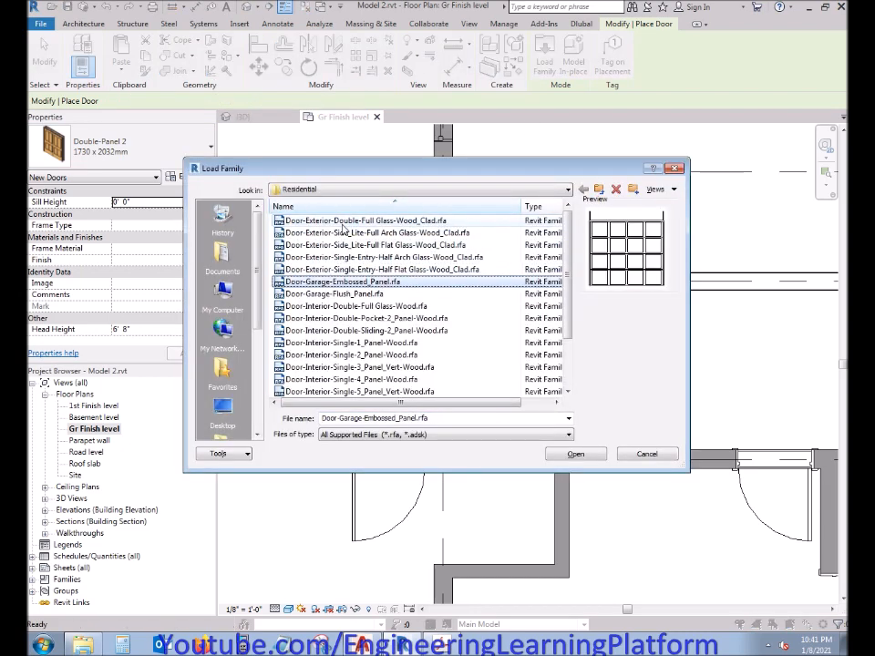
key(Down)
key(Down)
key(Down)
key(Down)
key(Down)
key(Down)
key(Down)
key(Down)
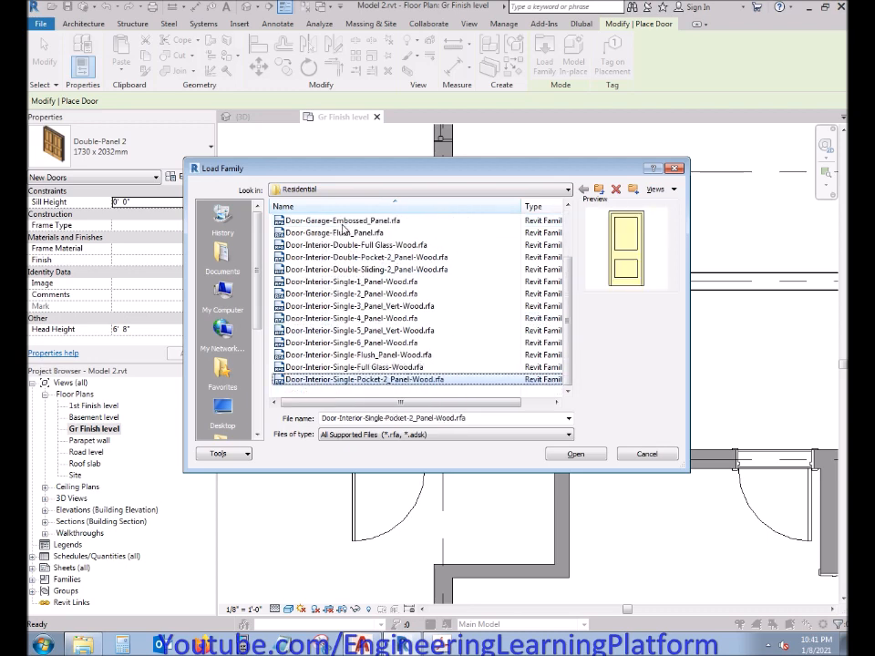
Step: Load the Door-Opening.rfa family from the main Doors folder
click(598, 190)
click(398, 259)
key(Down)
key(Down)
key(Down)
key(Down)
key(Down)
key(Down)
key(Down)
key(Down)
key(Down)
key(Down)
key(Down)
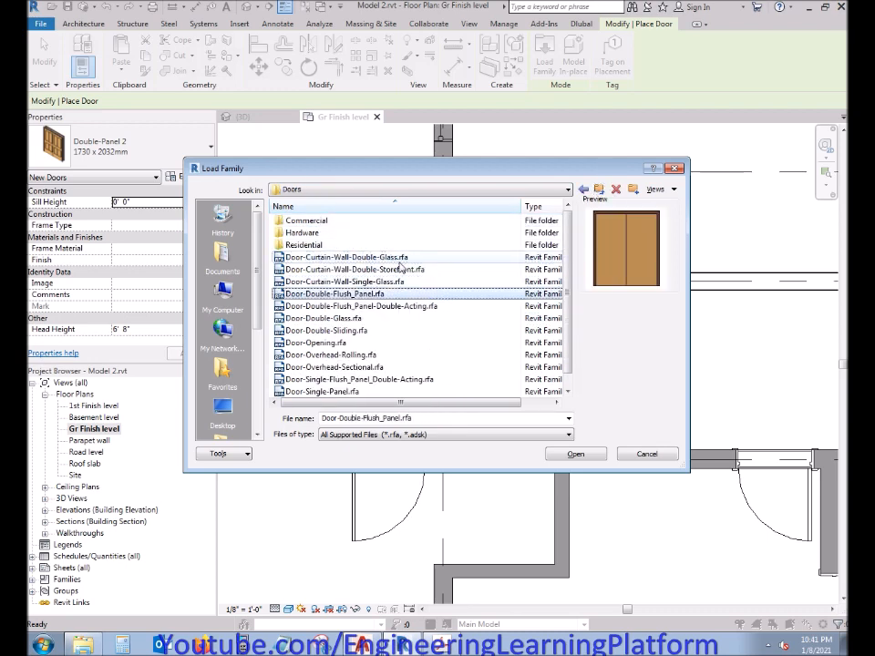
key(Up)
key(Up)
key(Up)
key(Up)
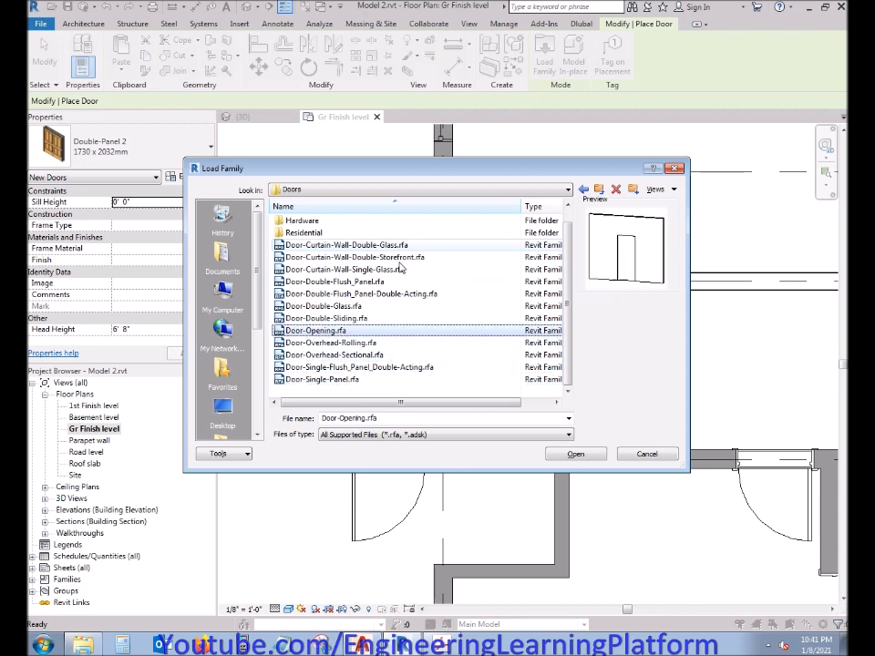
click(575, 454)
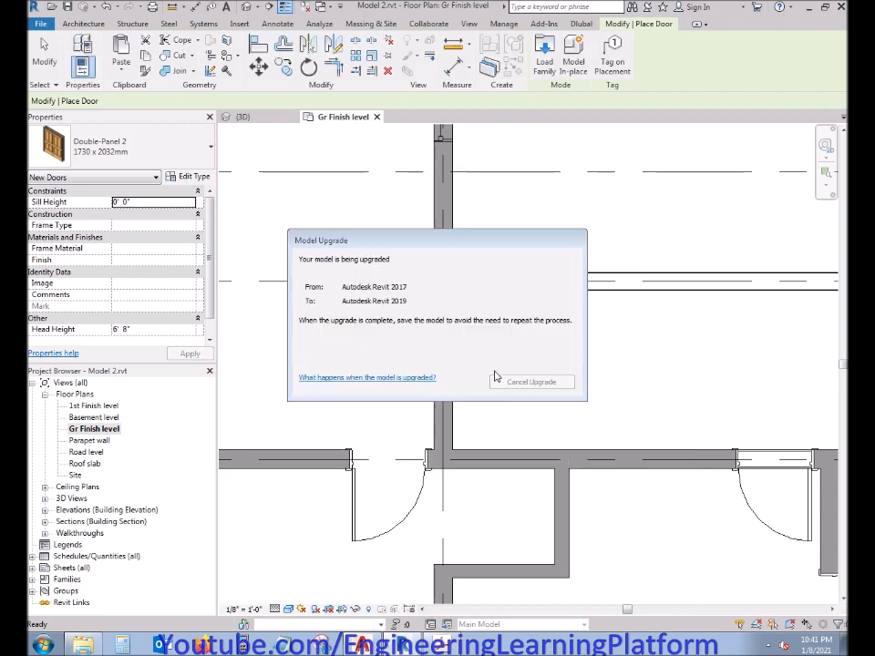
Step: Duplicate the 36" x 84" Door-Opening type as 48" x 84" and edit its rough width
click(193, 177)
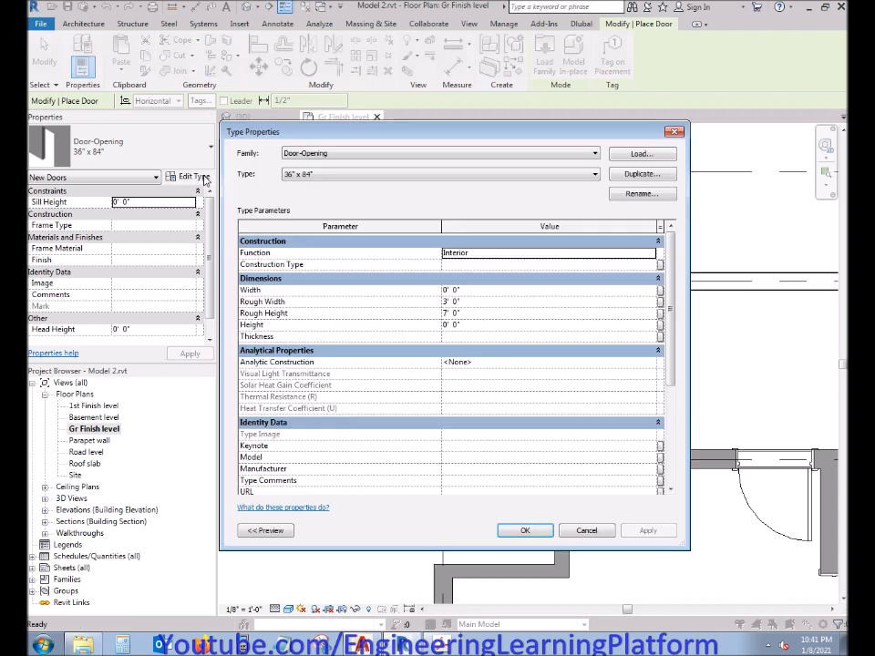
click(632, 175)
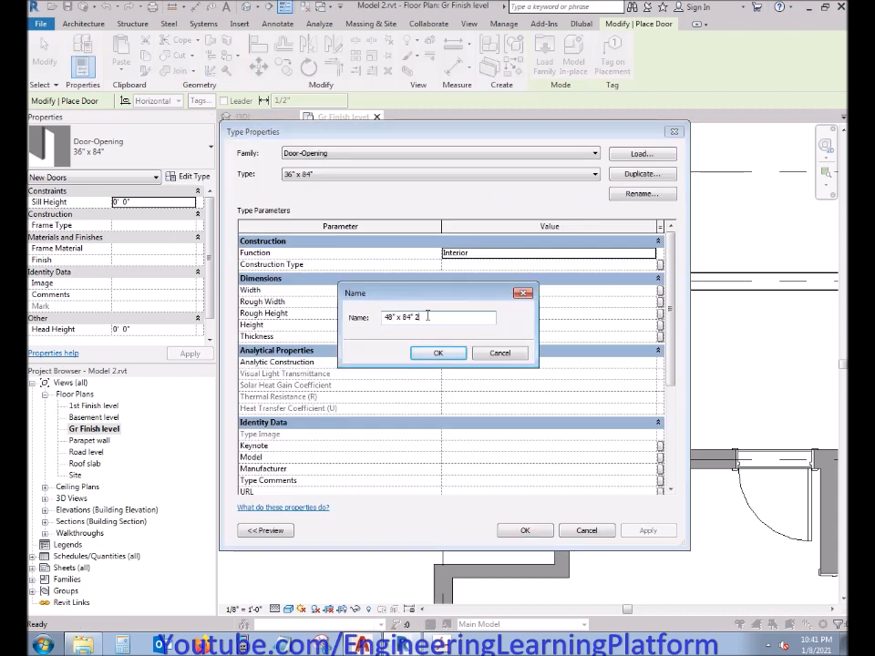
click(435, 352)
click(446, 304)
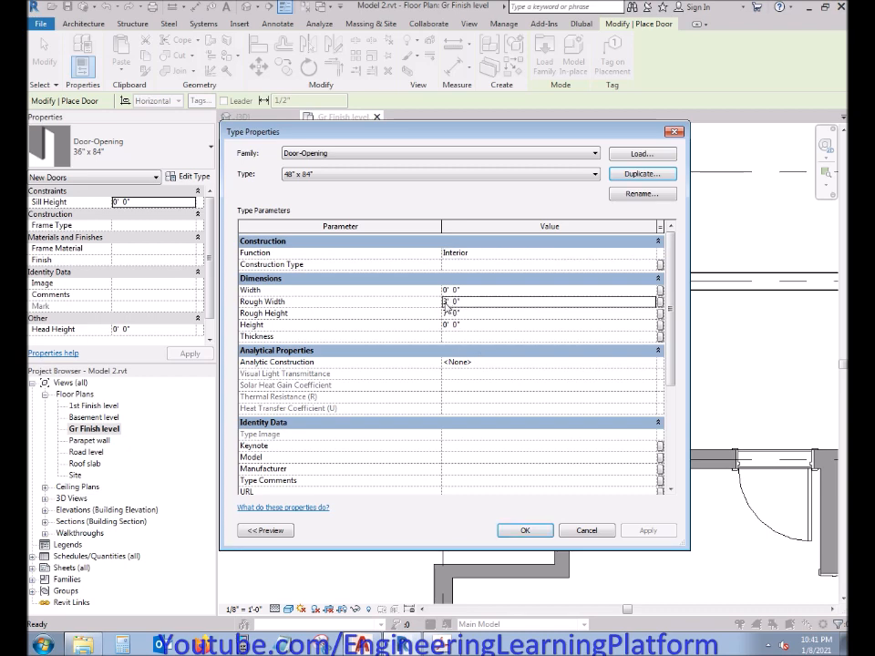
click(545, 535)
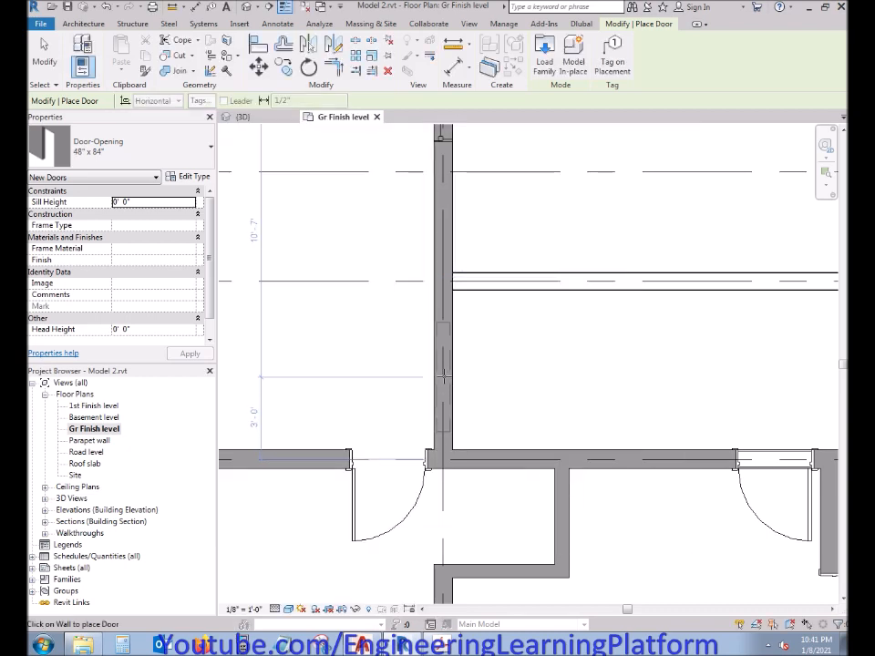
Step: Place the 48" x 84" door opening in the grid 2 wall, centred 3' 0" from the corridor wall
key(Escape)
key(Escape)
scroll(539, 376, down, 3)
Step: Inspect the new corridor opening and the surrounding ground floor rooms in the 3D view
click(242, 117)
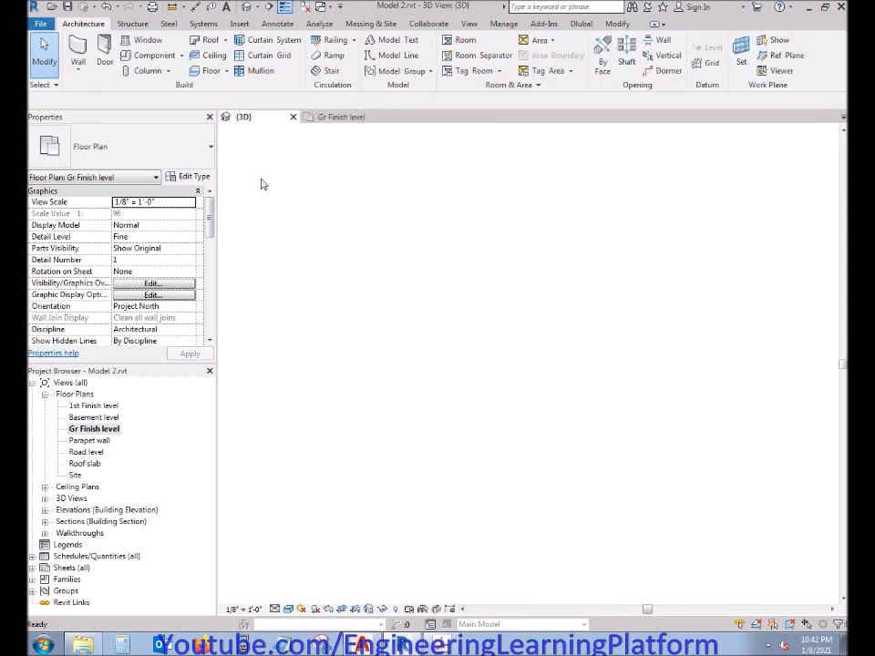
middle_drag(425, 358, 319, 270)
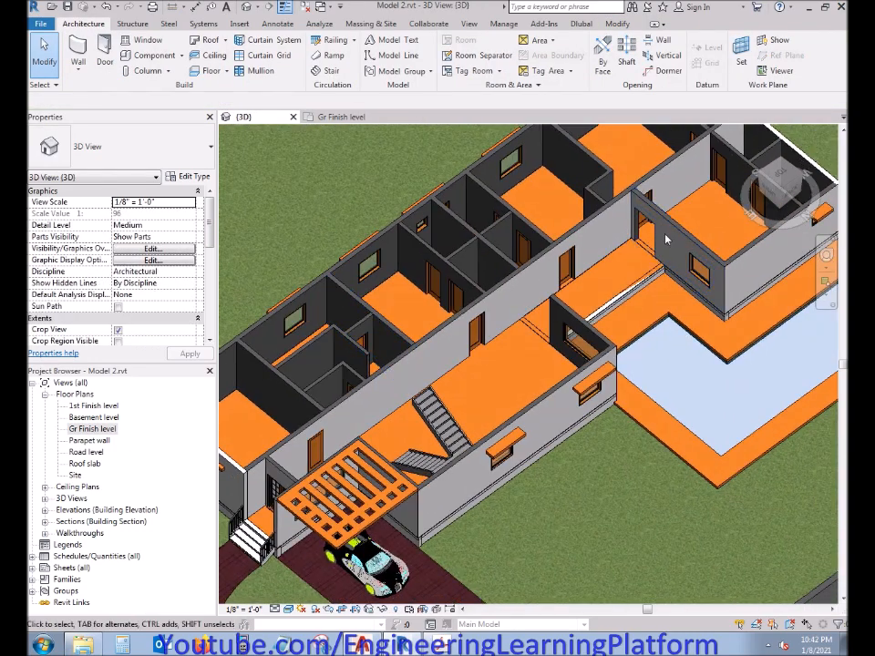
scroll(664, 240, up, 3)
shift+middle_drag(619, 283, 637, 285)
middle_drag(463, 398, 239, 503)
shift+middle_drag(450, 415, 559, 417)
scroll(559, 416, down, 3)
shift+middle_drag(621, 371, 511, 437)
Step: Review the door layout in the Gr Finish level plan and compare it with the 3D view
click(340, 117)
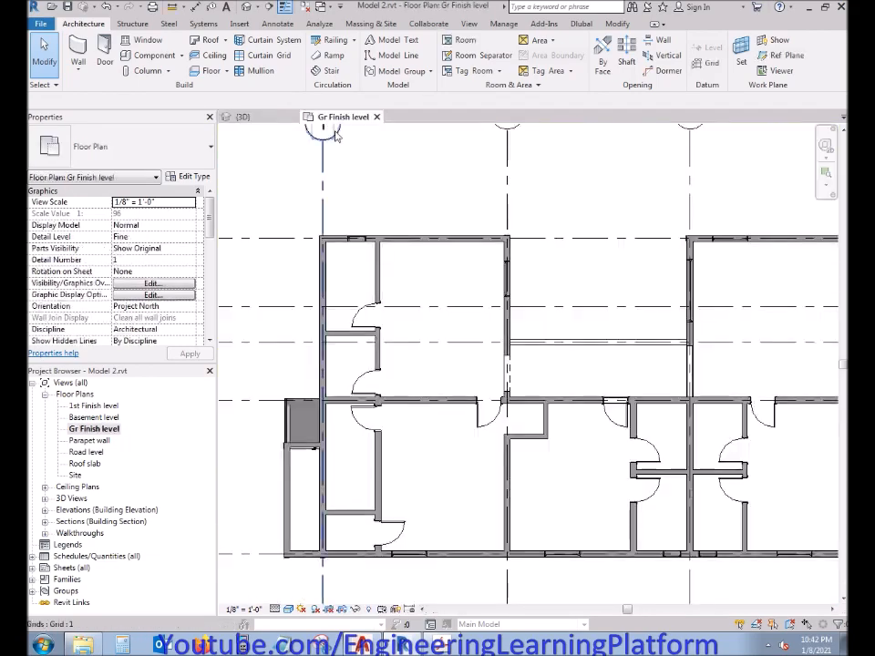
scroll(453, 444, down, 1)
middle_drag(553, 396, 409, 419)
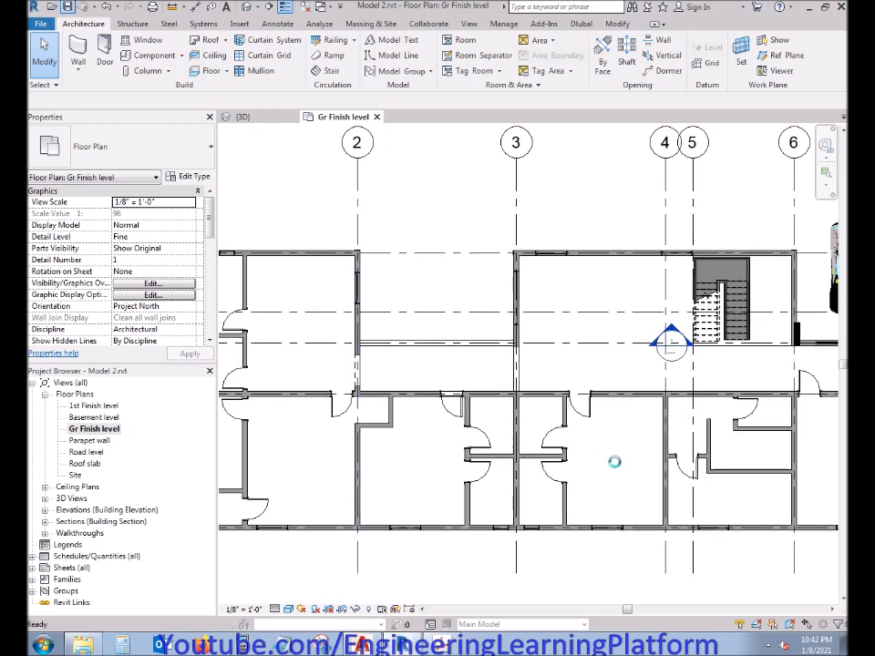
scroll(609, 472, down, 2)
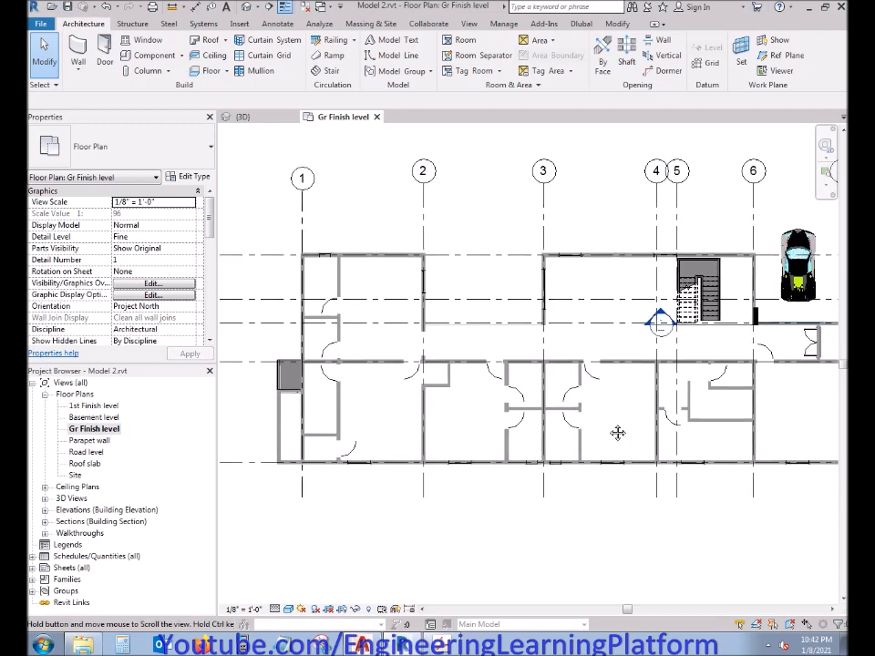
scroll(335, 409, up, 2)
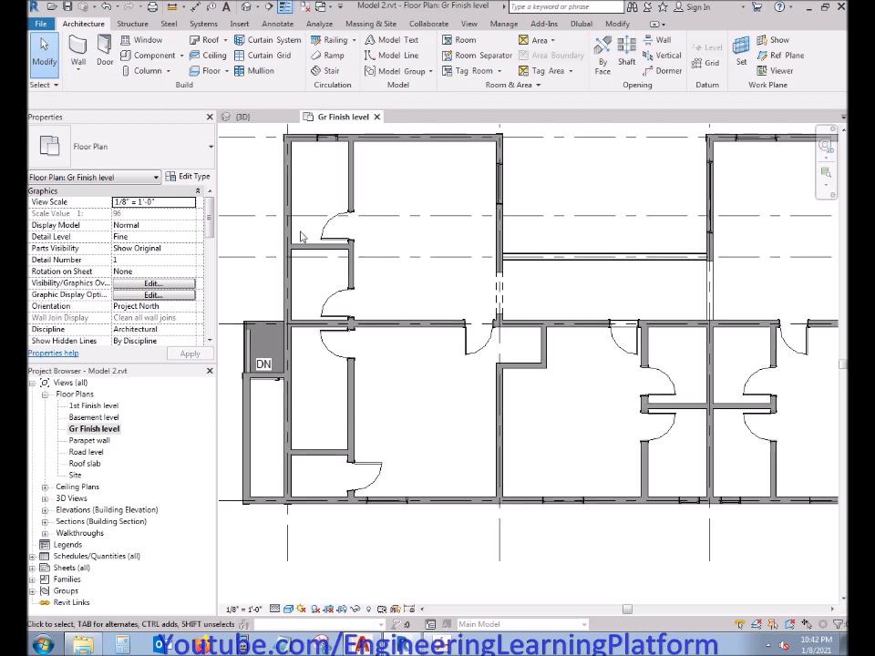
click(246, 117)
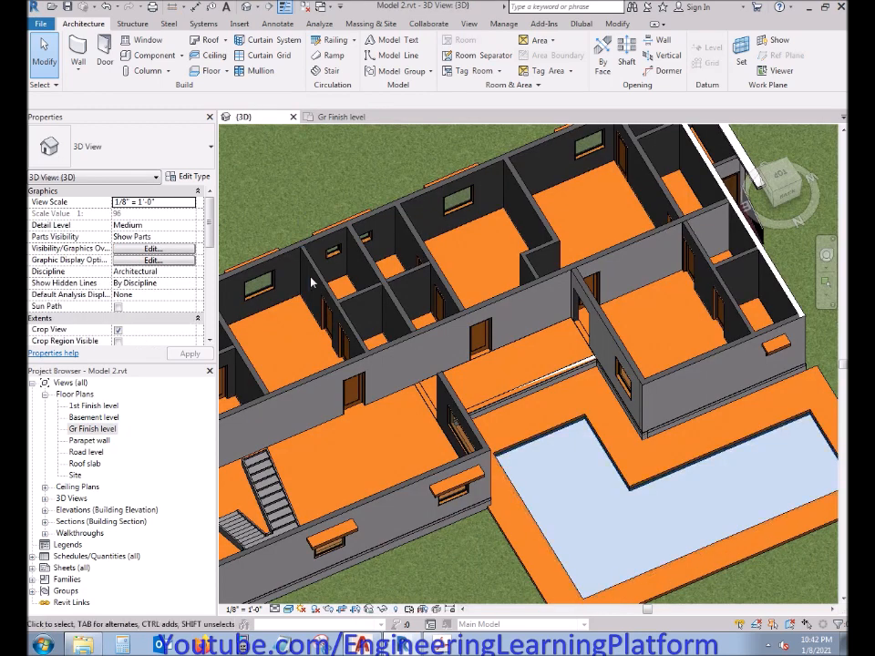
click(339, 117)
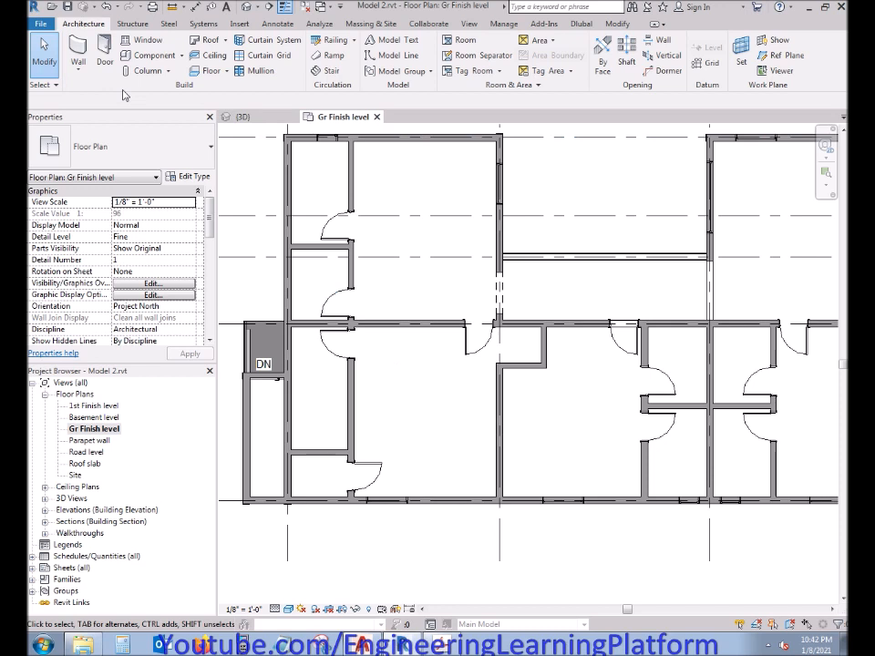
Step: Place a Bed-Box Queen 60" x 79" in the south bedroom between grids 1 and 2, headed against the south wall, 5' 6" from the west partition
click(181, 56)
click(181, 74)
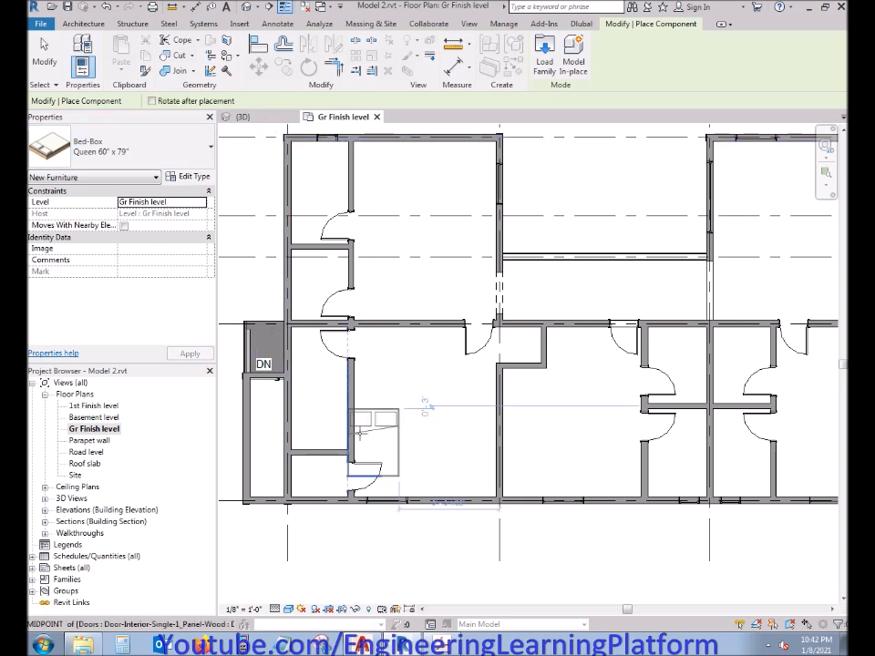
scroll(441, 476, up, 2)
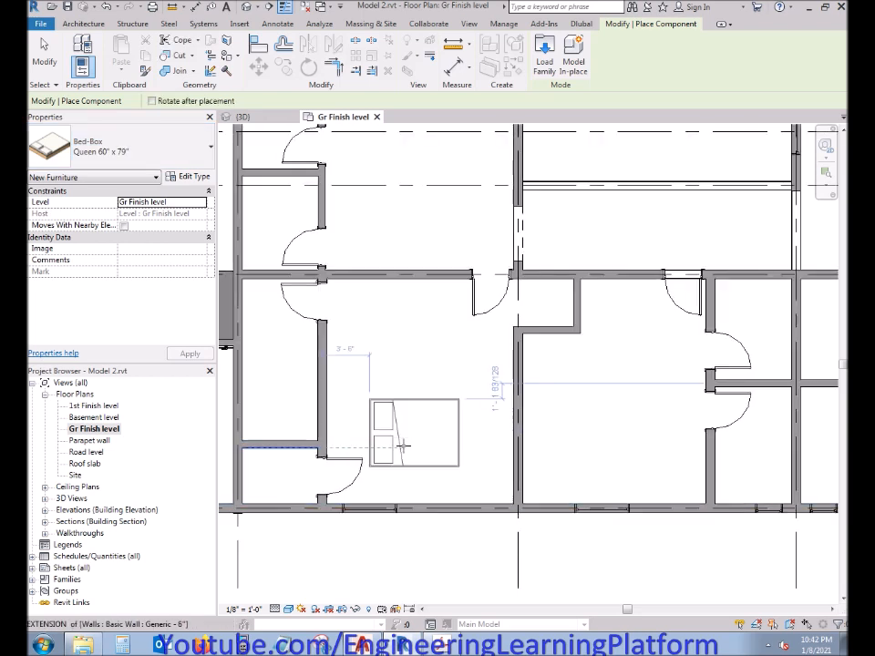
scroll(453, 479, up, 4)
middle_drag(454, 478, 545, 430)
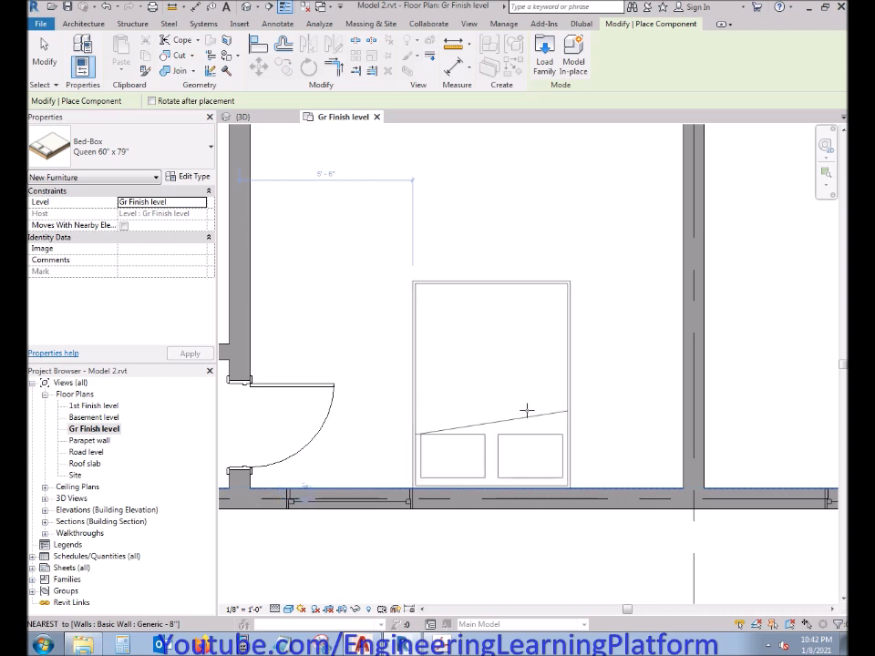
Step: Place a Queen 60" x 79" bed in the bedroom between grids 2 and 3, headed against the grid 2 wall, 4' 5" from the recess wall
scroll(527, 411, down, 5)
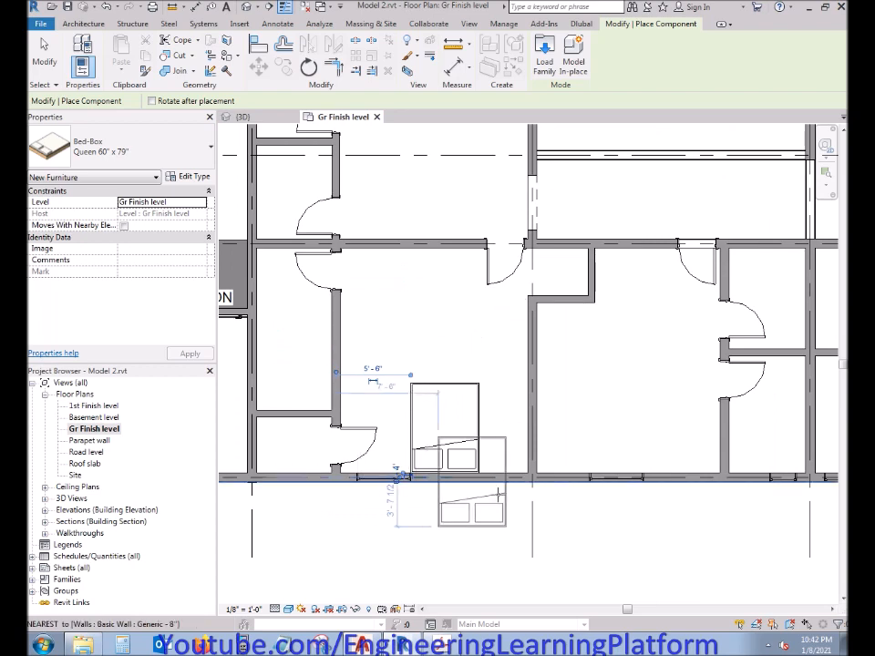
scroll(506, 501, up, 4)
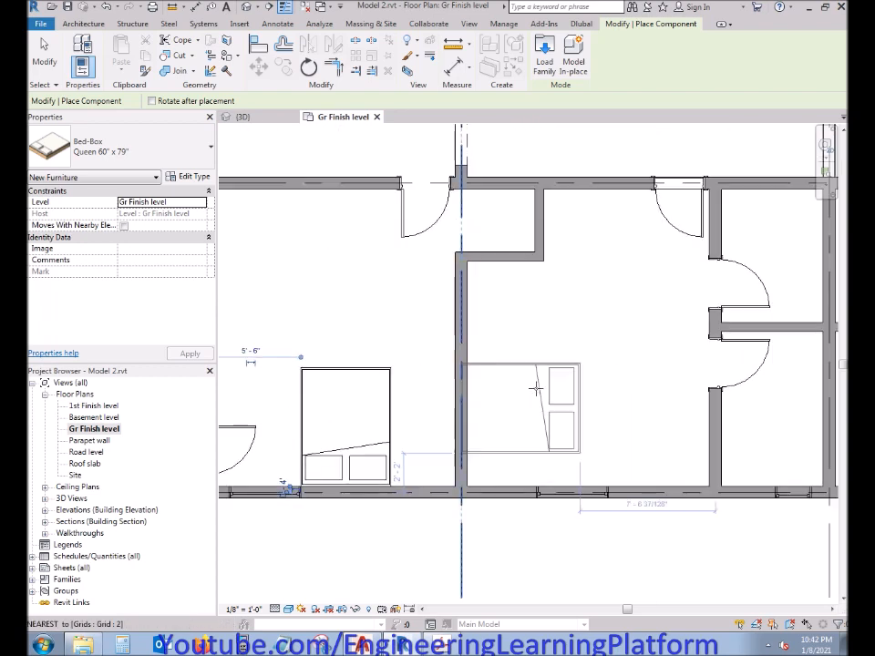
key(space)
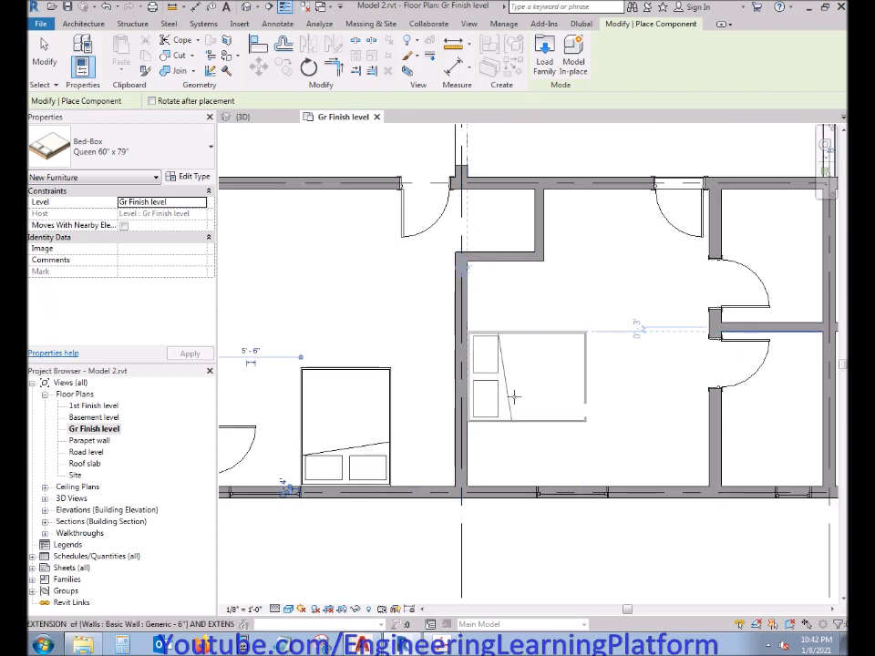
scroll(514, 397, up, 4)
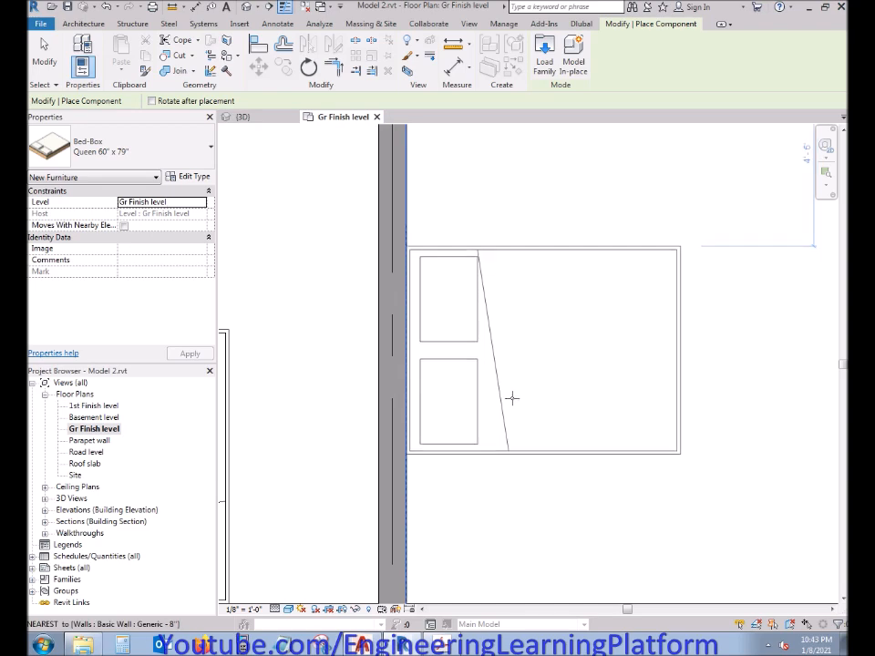
Step: Place a Queen 60" x 79" bed in the bedroom between grids 3 and 4, headed against the grid 4 wall, 6' 2" from the south wall
scroll(512, 397, down, 6)
middle_drag(557, 430, 442, 458)
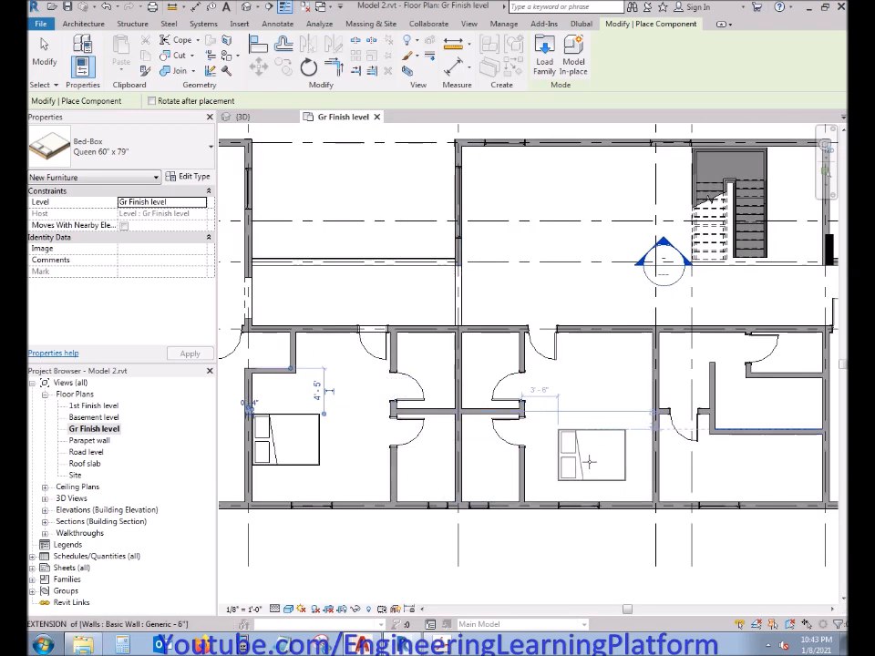
scroll(618, 447, up, 5)
key(space)
key(space)
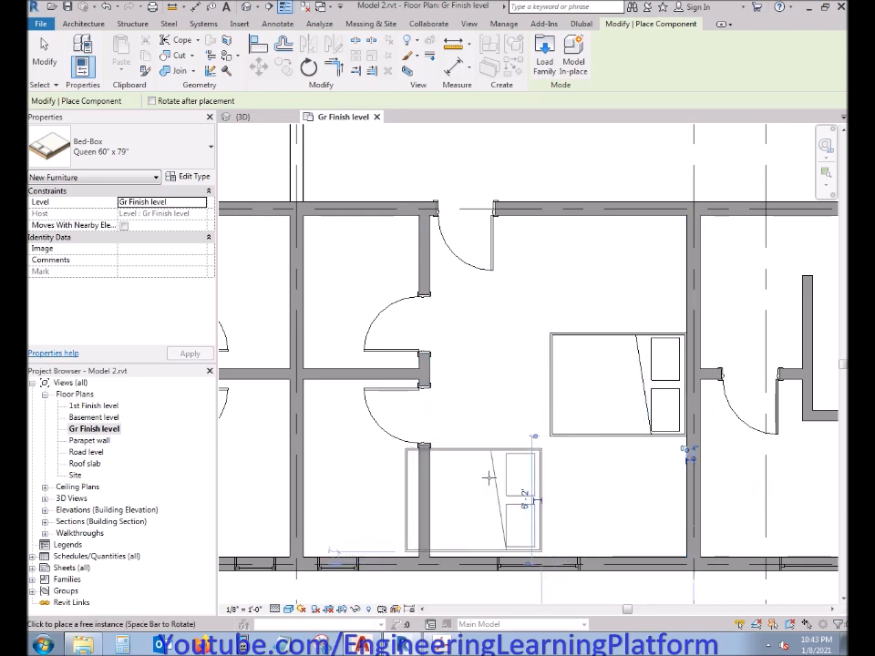
Step: Place a Queen 60" x 79" bed in the southeast bedroom between grids 6 and 7, headed against the grid 6 wall
scroll(481, 492, down, 4)
scroll(553, 487, up, 1)
middle_drag(656, 465, 567, 496)
scroll(576, 451, up, 1)
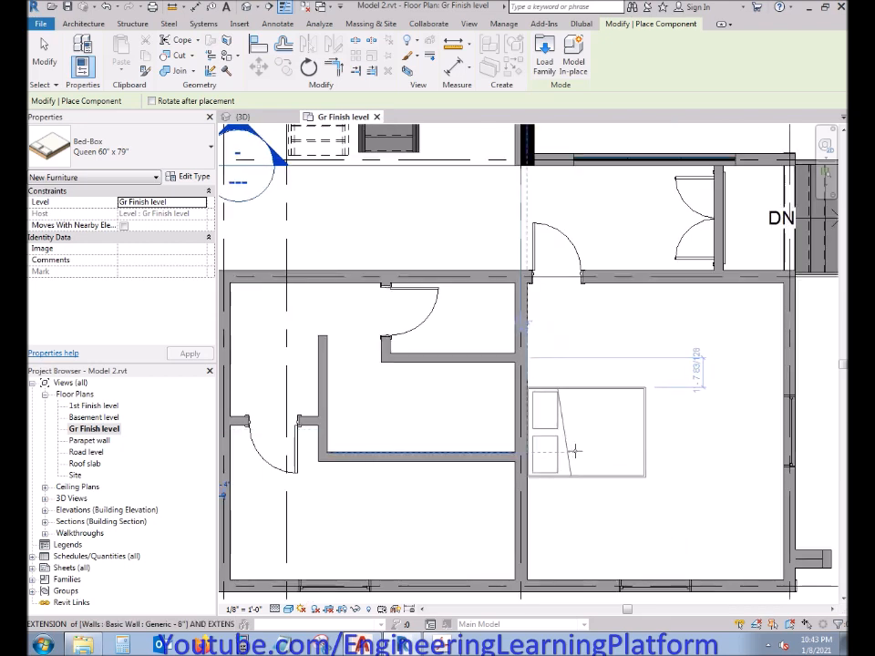
Step: Delete the queen bed in the southeast bedroom between grids 6 and 7
scroll(574, 450, down, 5)
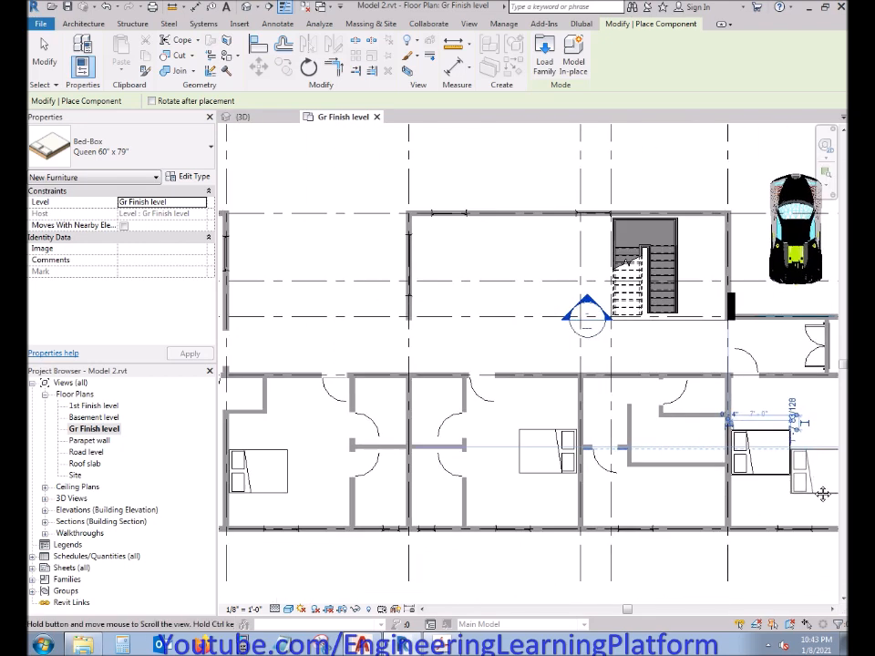
middle_drag(508, 458, 597, 446)
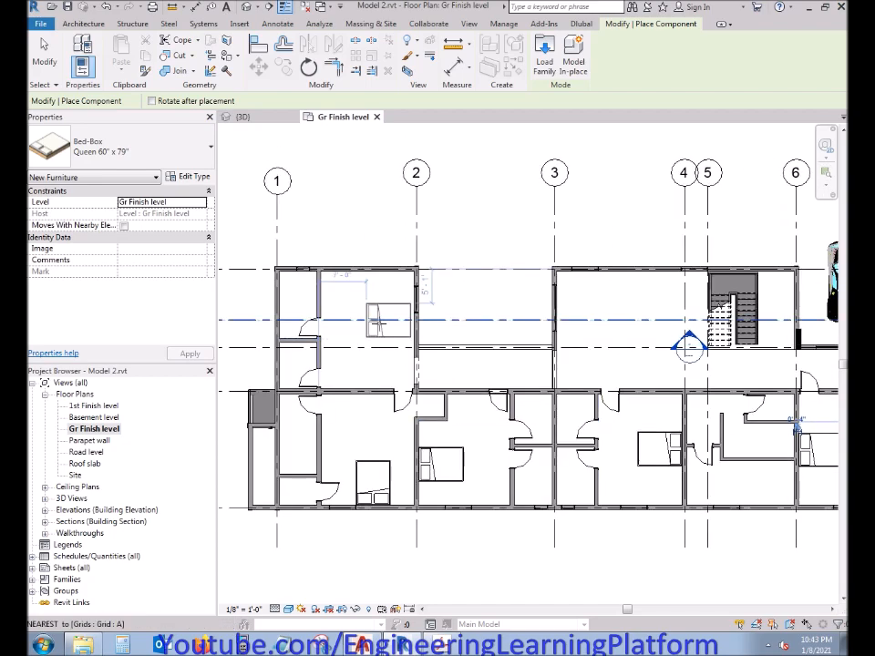
scroll(364, 315, up, 3)
key(Escape)
key(Escape)
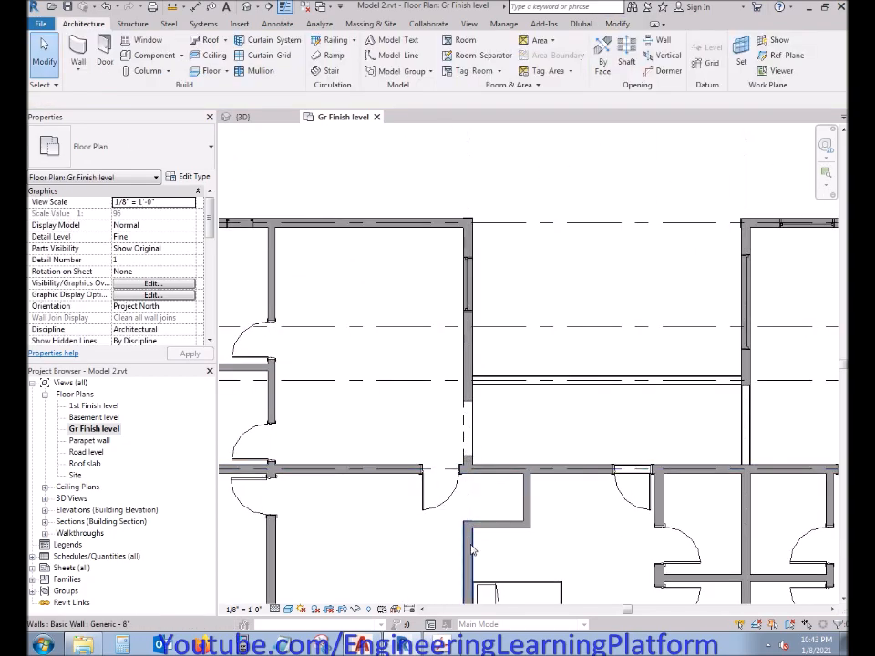
scroll(412, 543, down, 2)
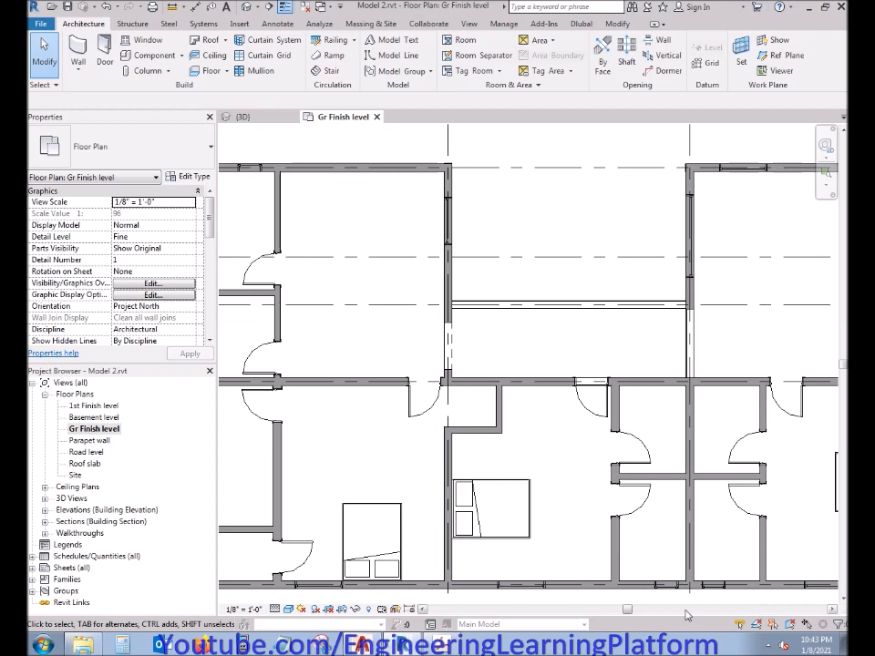
scroll(639, 558, down, 4)
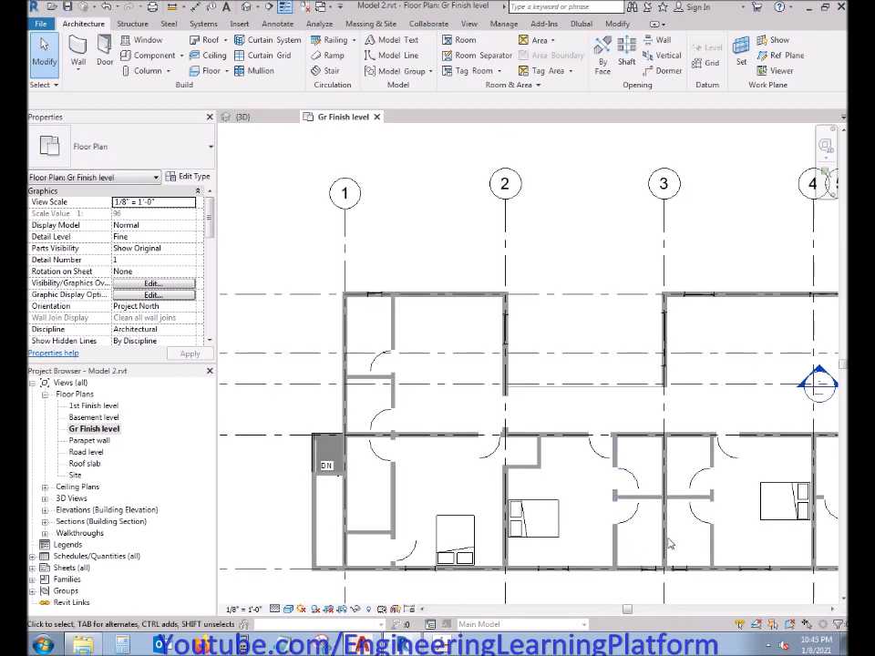
scroll(706, 528, down, 1)
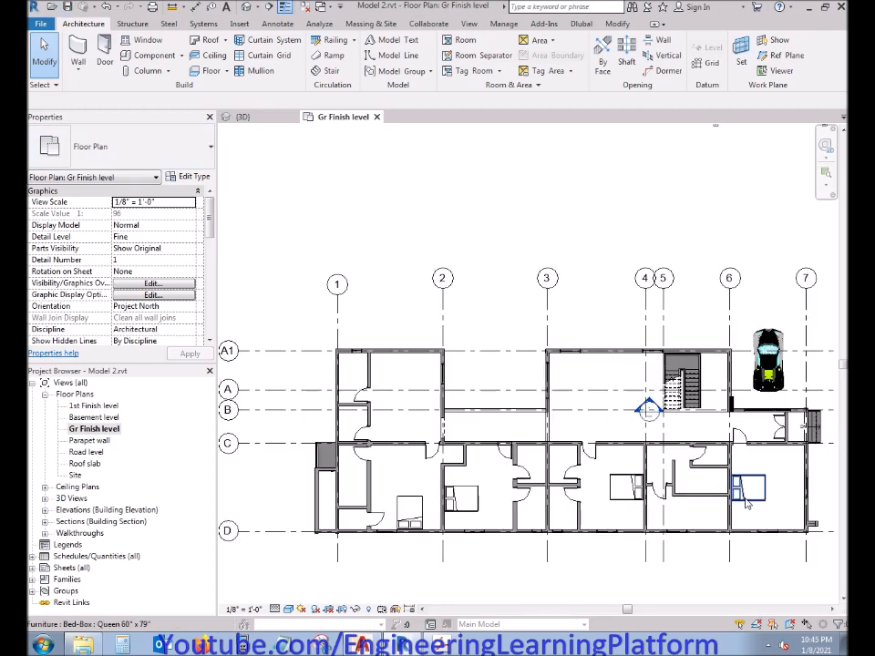
scroll(788, 521, up, 3)
click(733, 453)
key(Delete)
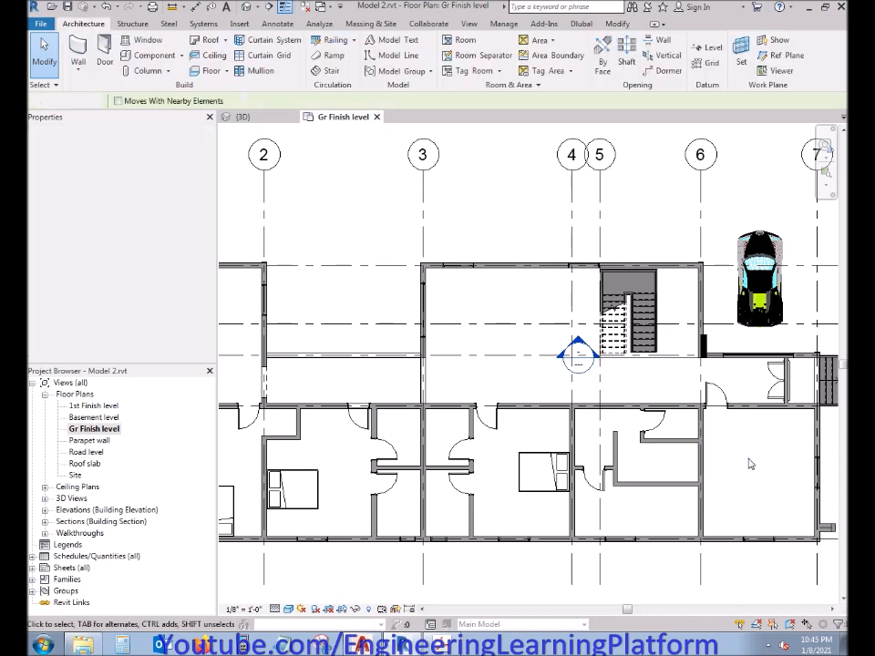
Step: Open the Seating folder of the furniture family library for loading a new component
scroll(764, 461, down, 2)
scroll(318, 385, up, 1)
scroll(338, 406, up, 2)
scroll(328, 422, down, 1)
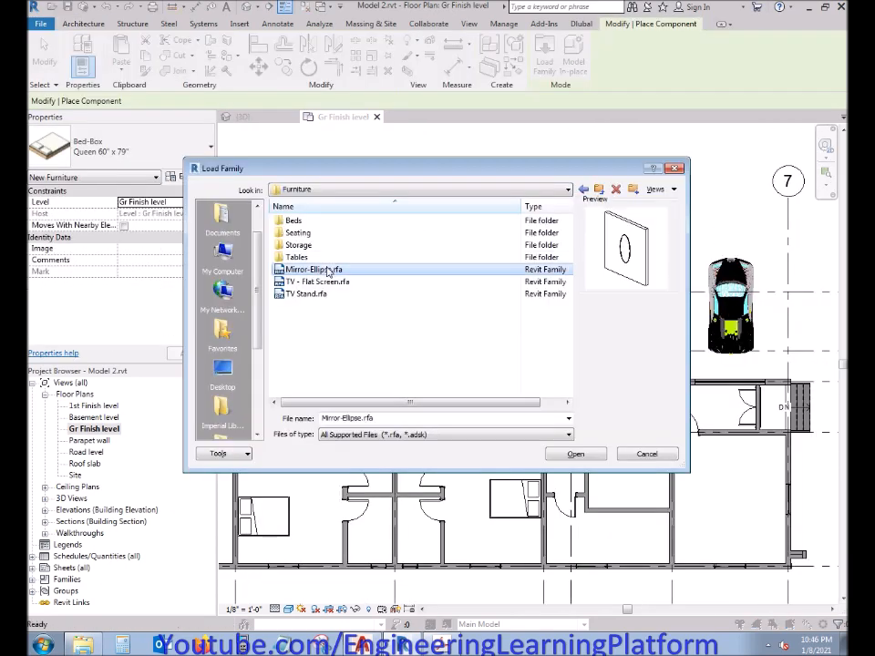
double_click(305, 223)
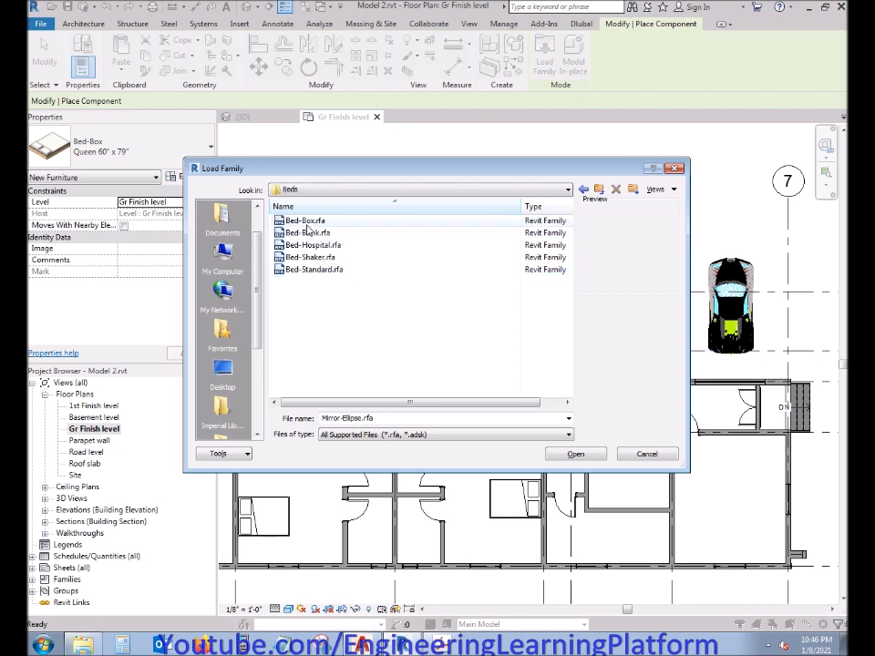
click(599, 189)
double_click(385, 234)
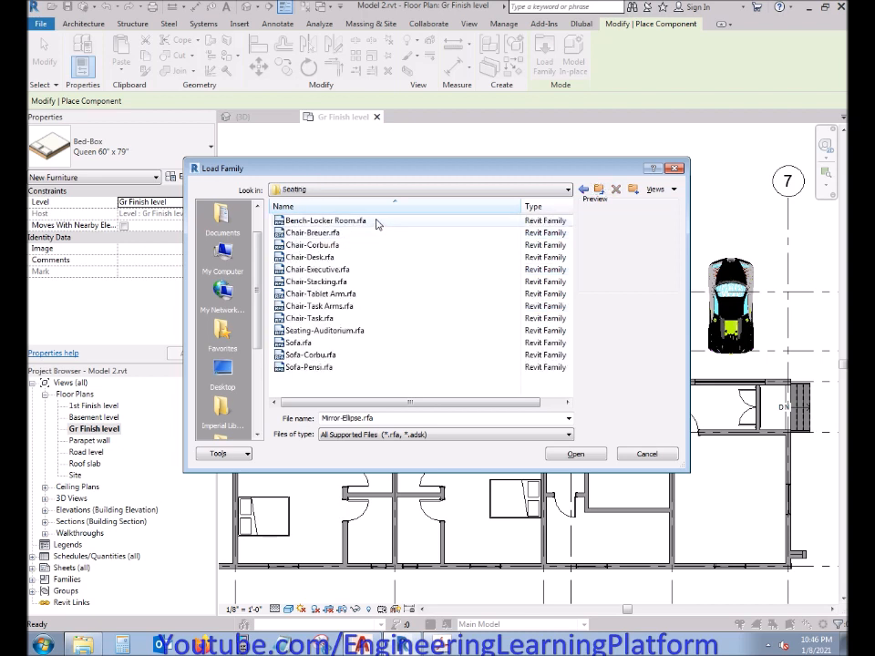
Step: Preview the seating families and load Sofa-Pensi into the project
click(378, 223)
key(Down)
key(Down)
key(Down)
key(Down)
key(Down)
key(Down)
key(Down)
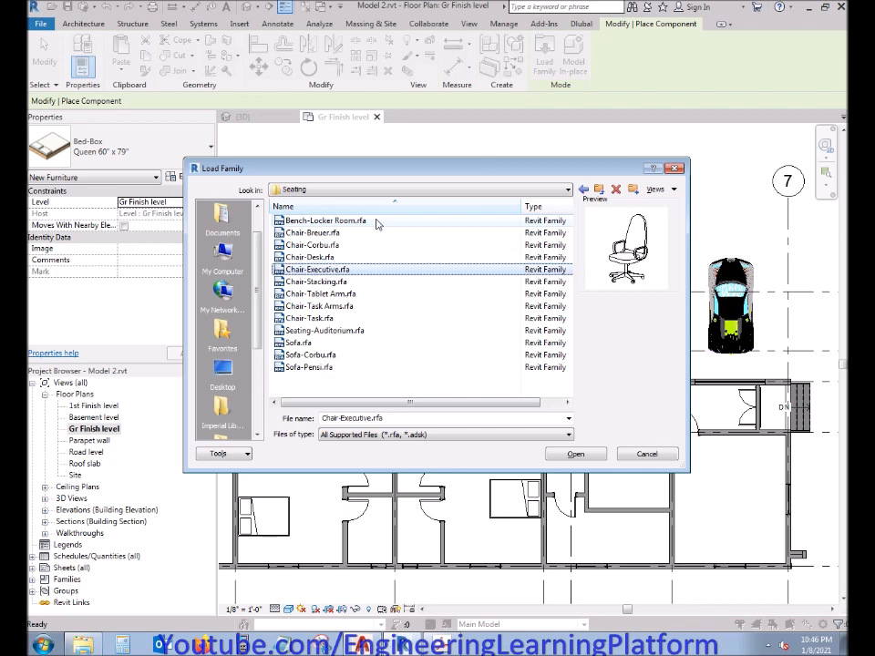
key(Down)
key(Down)
key(Down)
key(Down)
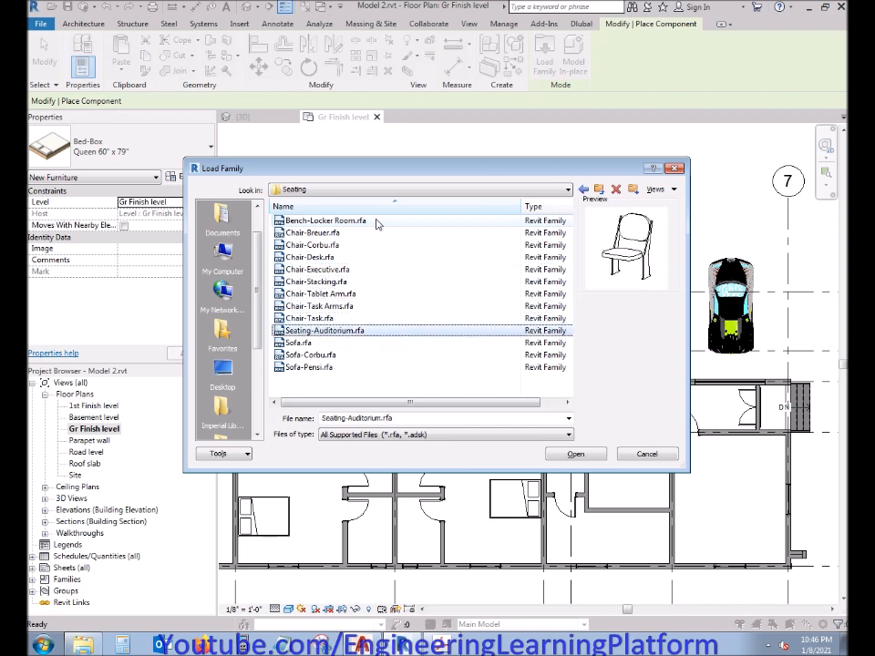
key(Down)
key(Up)
key(Down)
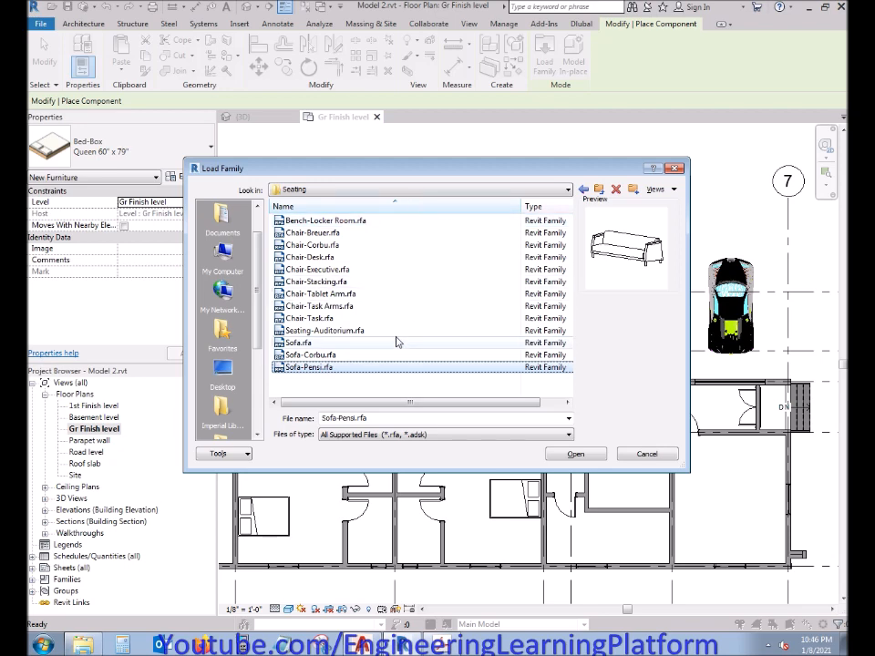
click(589, 458)
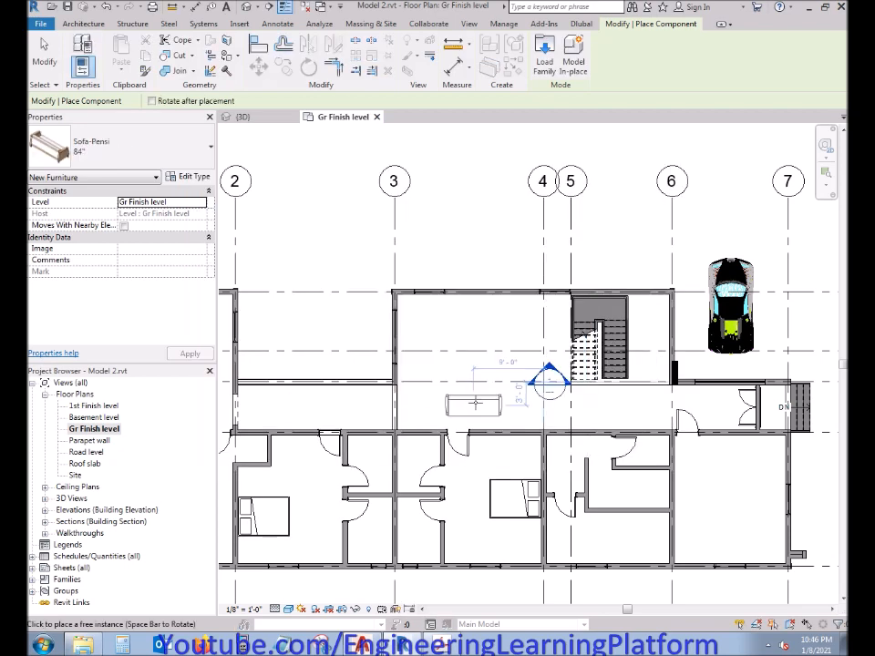
Step: Place the 84" Sofa-Pensi in the living area between grids 3 and 4, about 7' 4" north of the grid C wall
scroll(469, 361, up, 5)
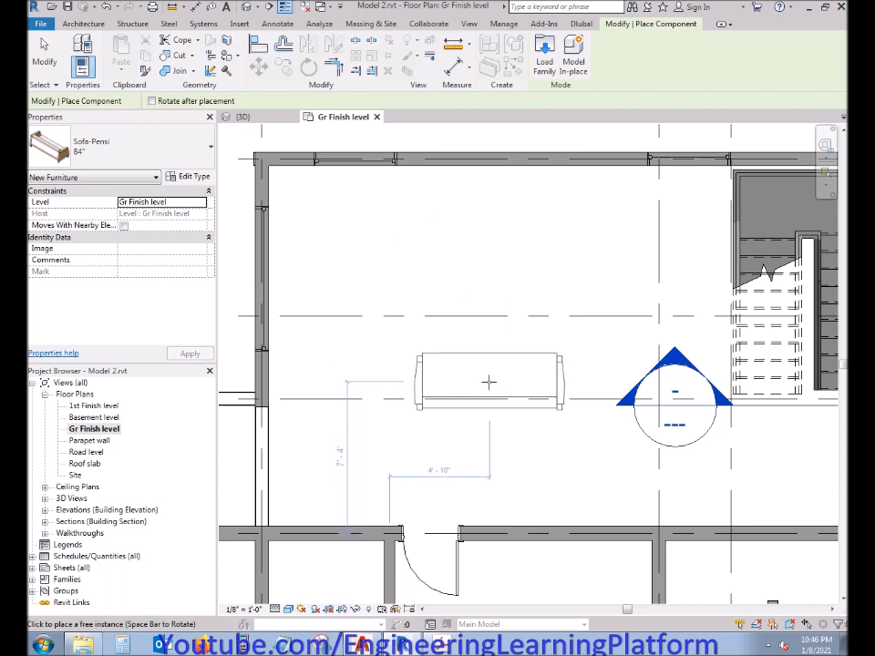
click(488, 382)
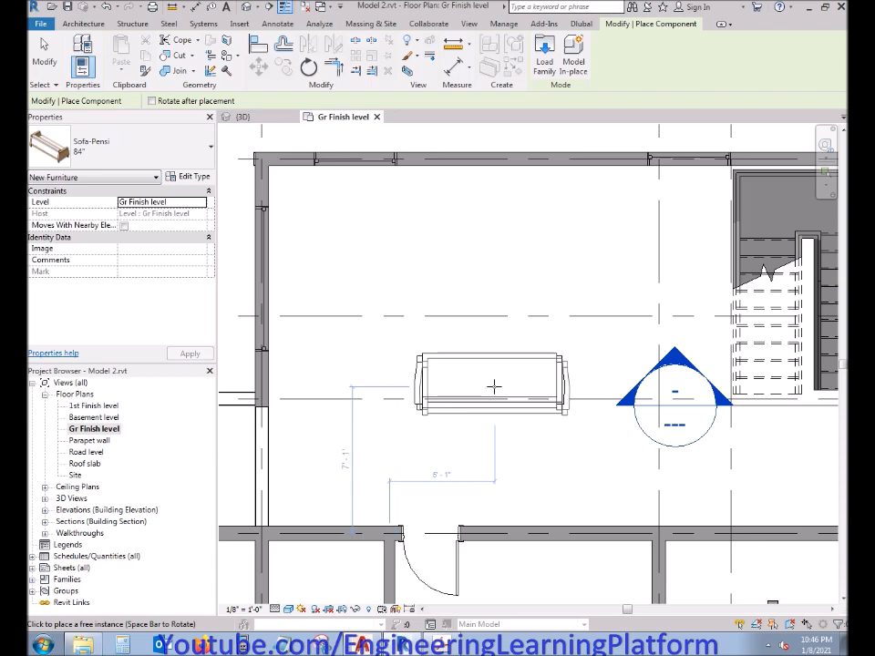
key(Escape)
Step: Load the Chair-Corbu family from the Seating folder
click(536, 59)
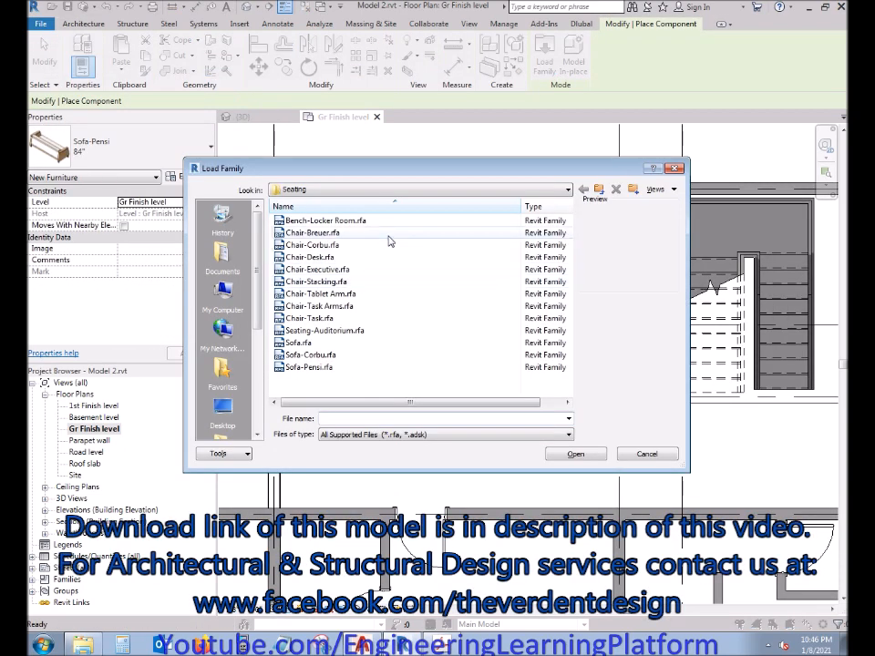
click(388, 235)
click(388, 242)
click(388, 236)
click(387, 246)
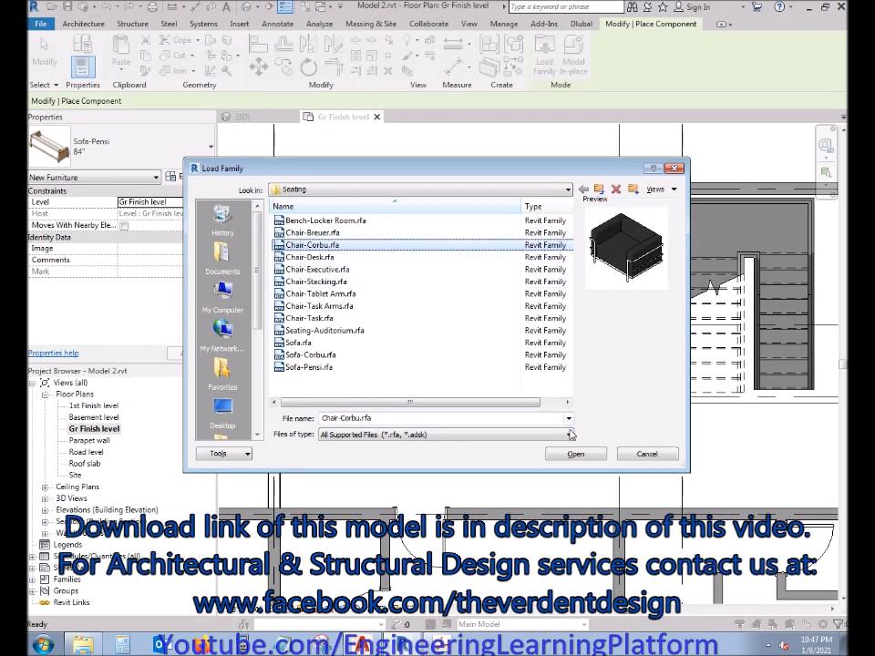
click(576, 454)
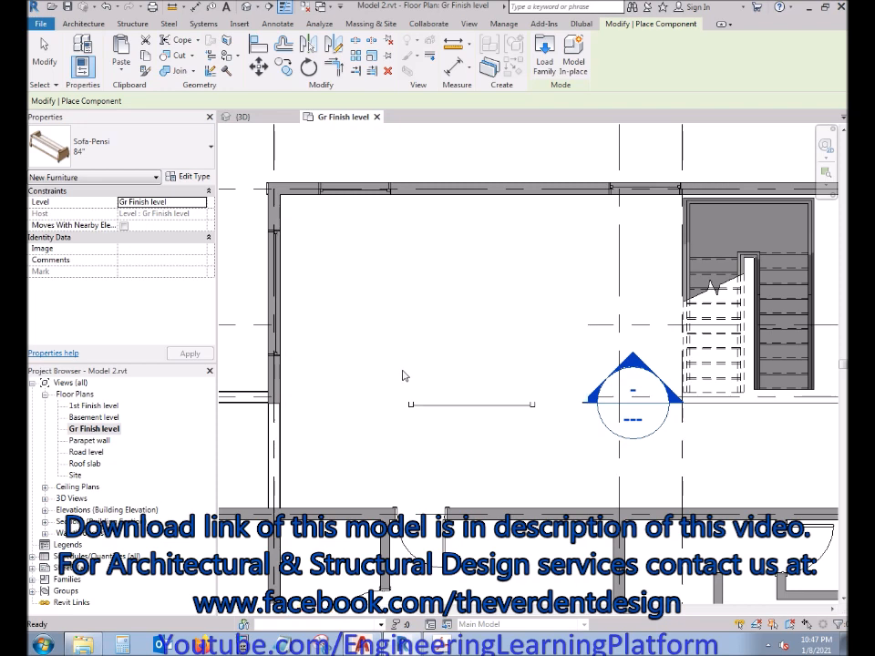
Step: Place two Chair-Corbu armchairs level with each other on either side of the sofa, the west one 2' 3" from the grid 3 wall
key(space)
key(space)
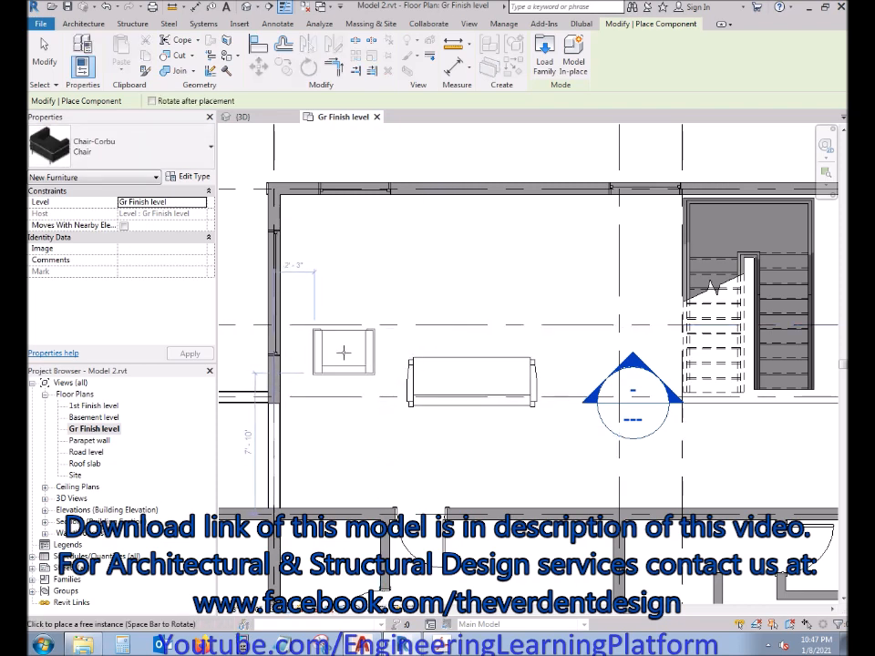
click(344, 352)
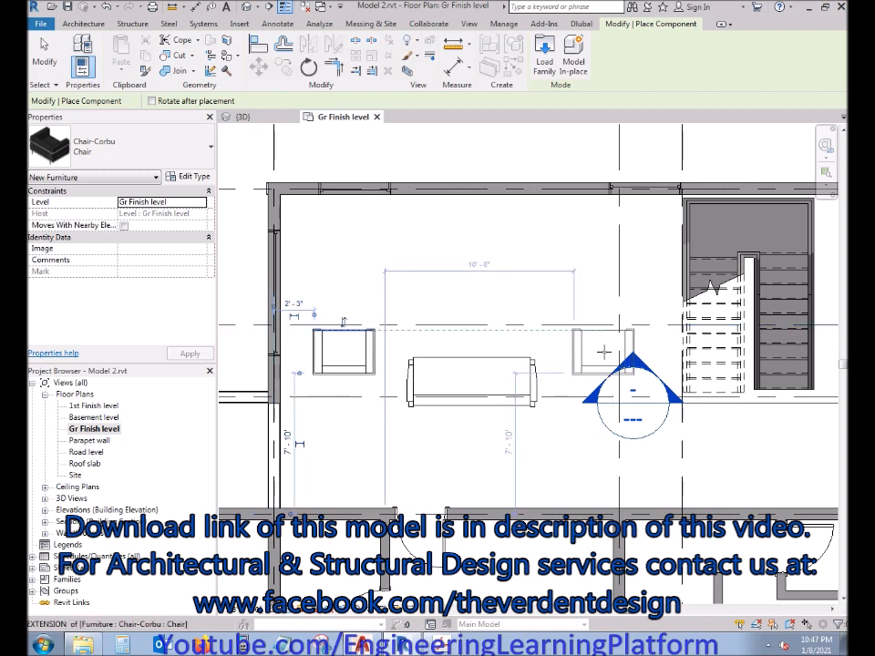
click(604, 352)
key(Escape)
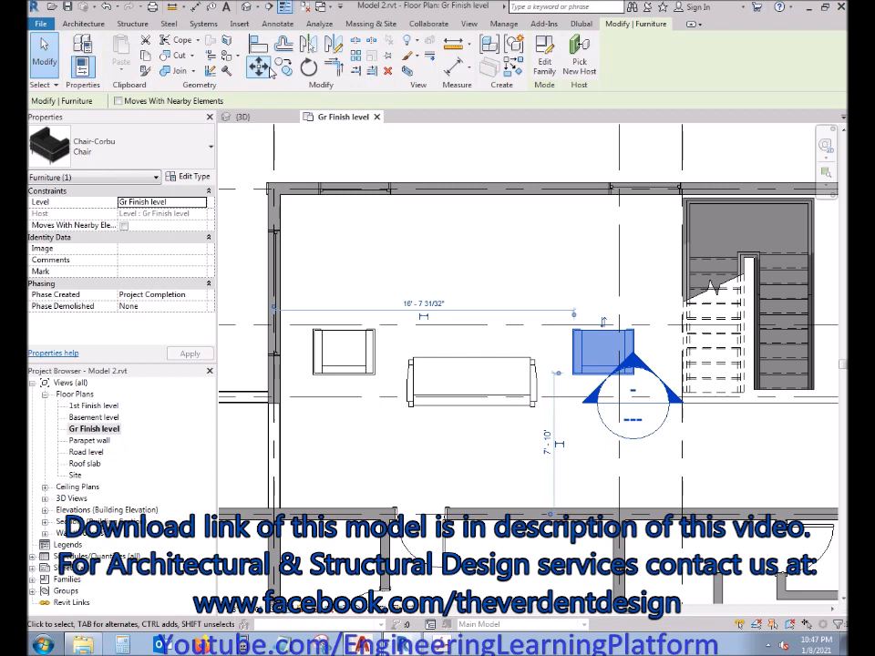
Step: Rotate the east armchair 45 degrees and the west armchair diagonally the opposite way, so both angle inward in front of the sofa
key(r)
key(o)
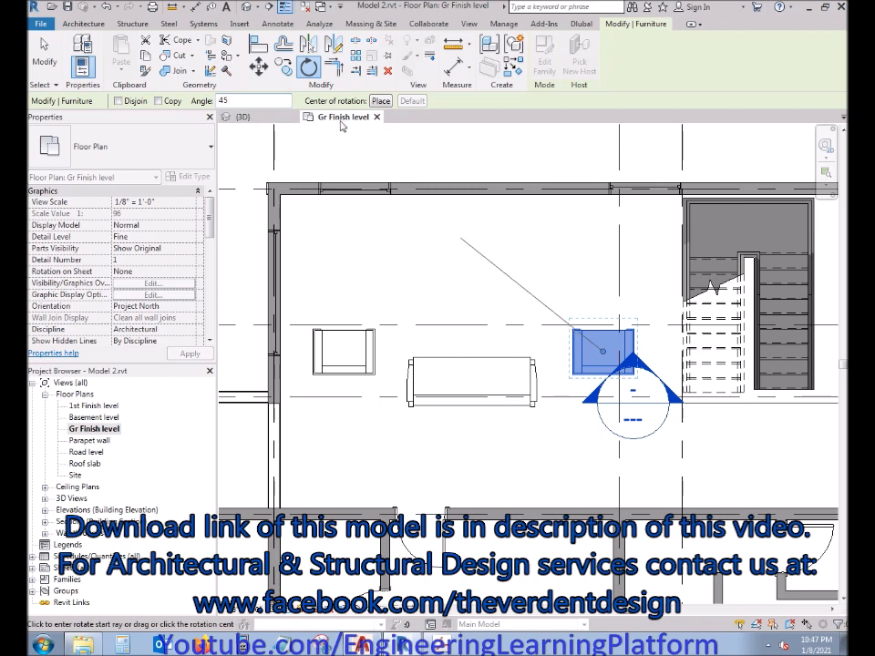
key(Return)
click(353, 330)
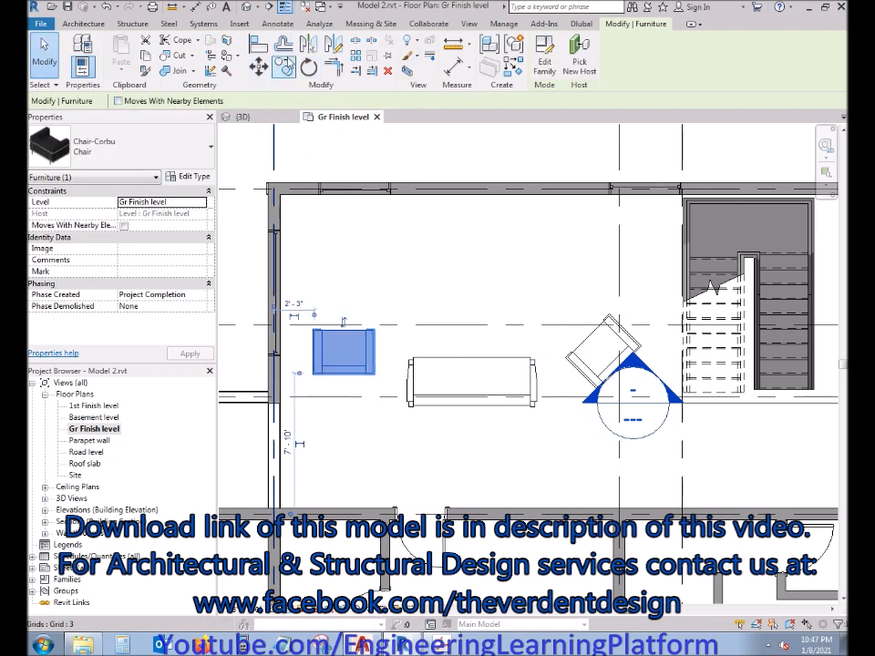
click(308, 67)
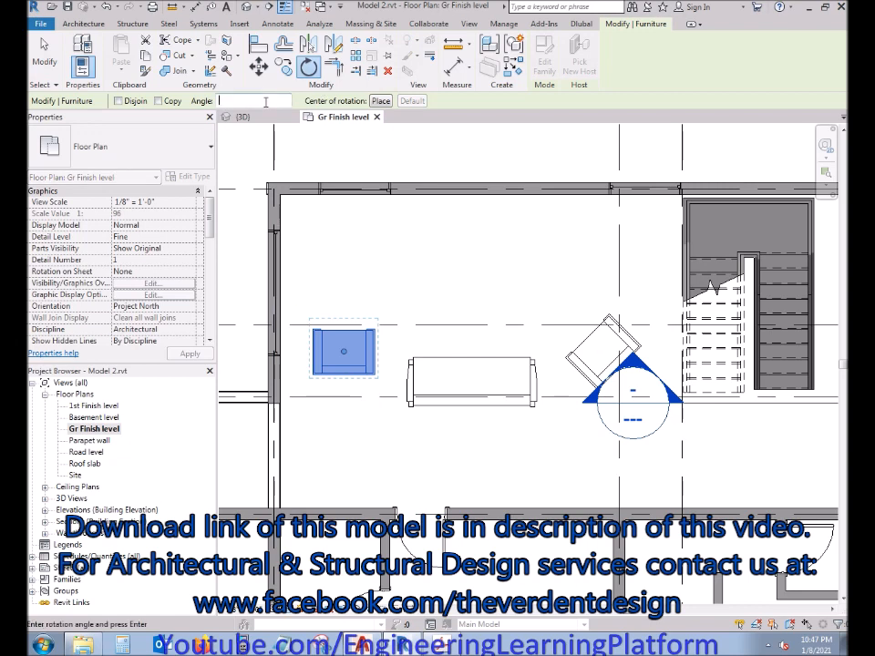
key(Return)
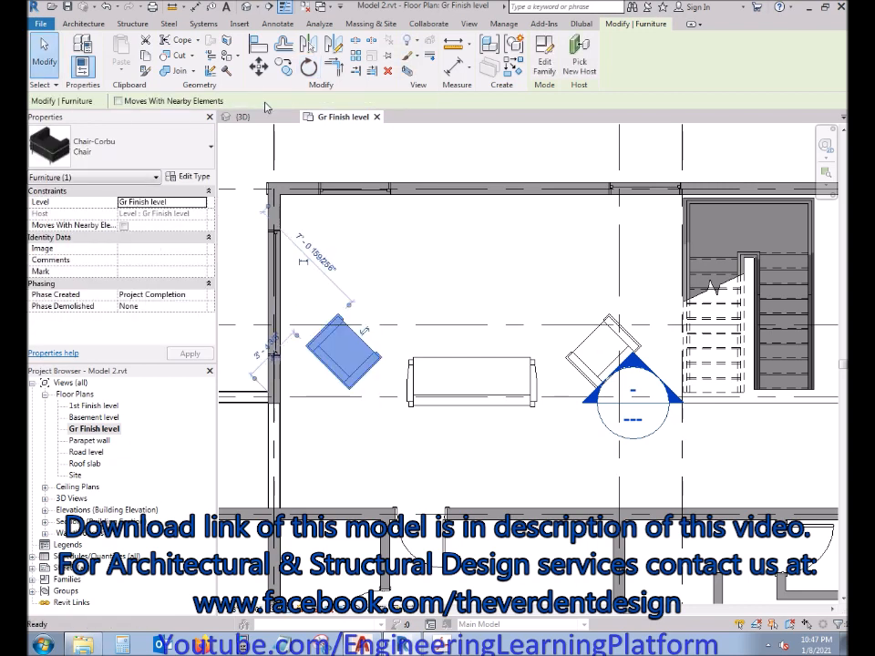
click(487, 285)
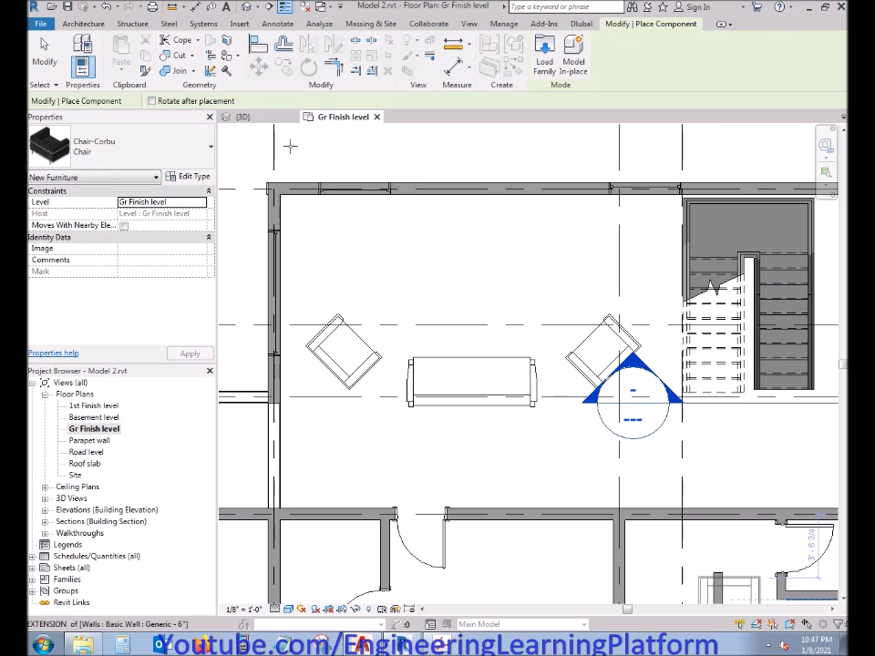
Step: Load the Table-Dining Round family from the Tables folder of the furniture library
click(539, 57)
click(598, 189)
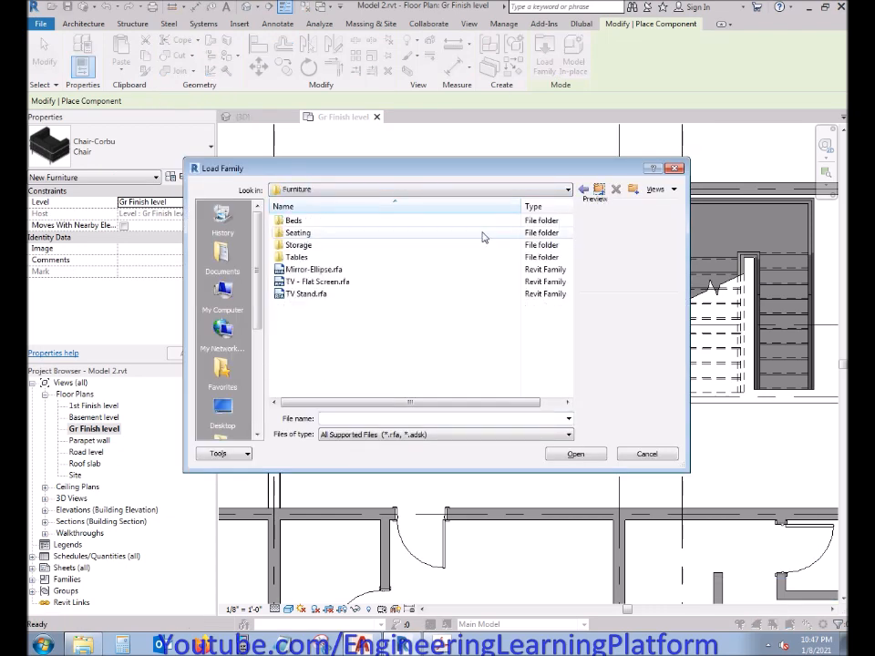
double_click(337, 256)
click(334, 221)
click(401, 270)
click(402, 282)
click(402, 269)
click(576, 454)
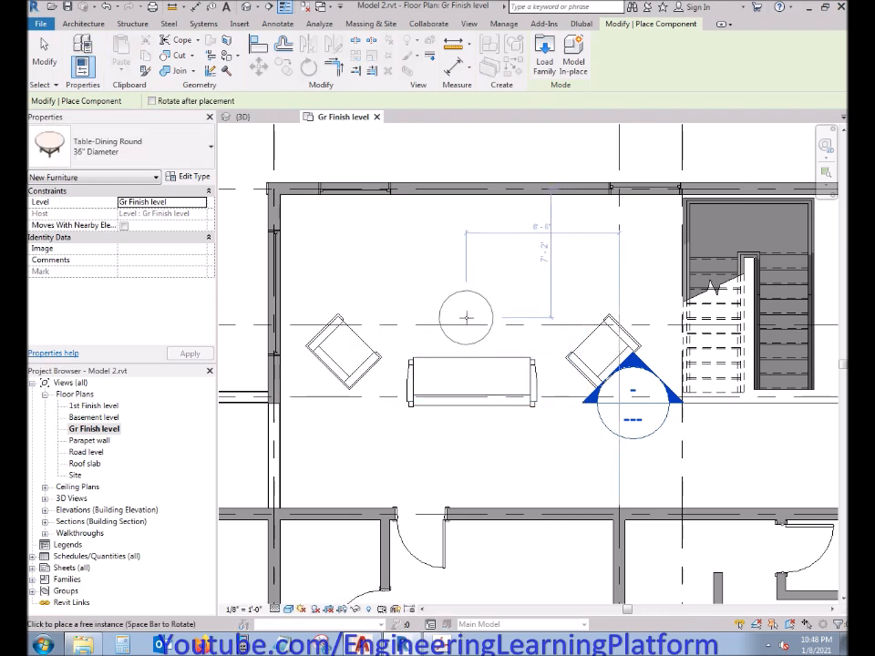
Step: Place the 36" diameter round table just north of the sofa, 7' 2" from the north wall and 8' 6" from grid 4
click(466, 318)
key(Escape)
key(Escape)
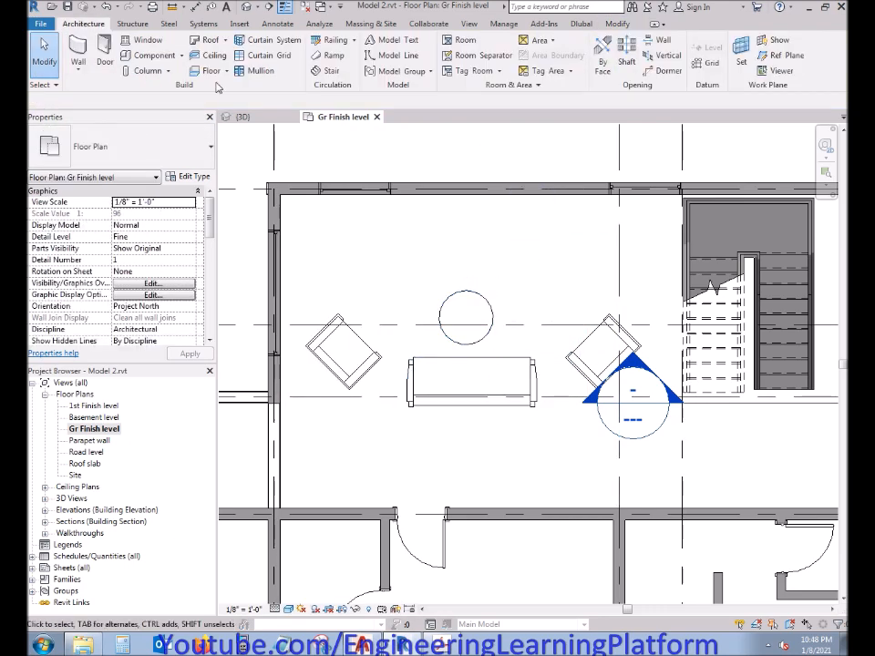
Step: Check the living area furniture in the 3D view and return to the Gr Finish level plan
click(230, 118)
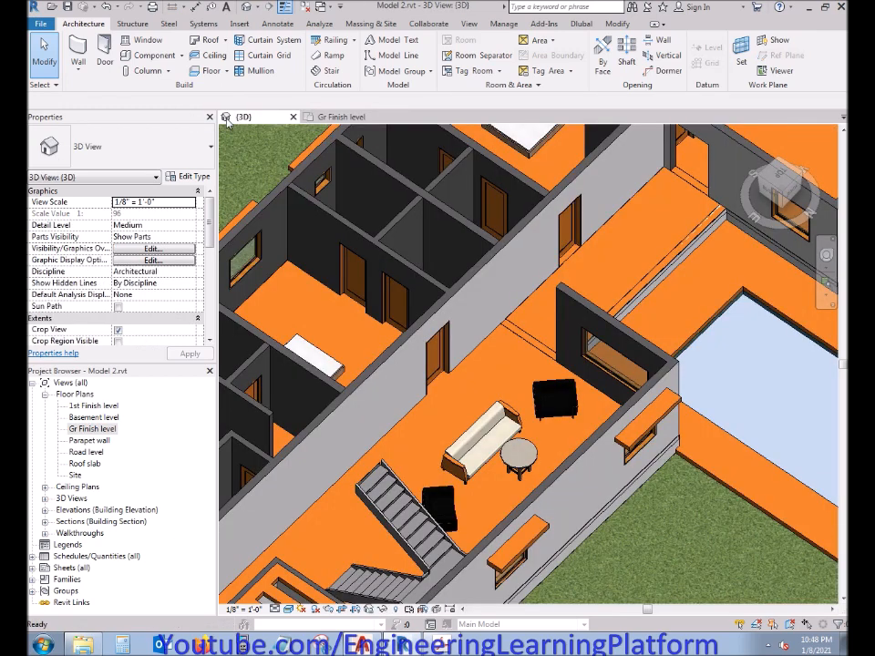
click(341, 117)
scroll(450, 325, up, 1)
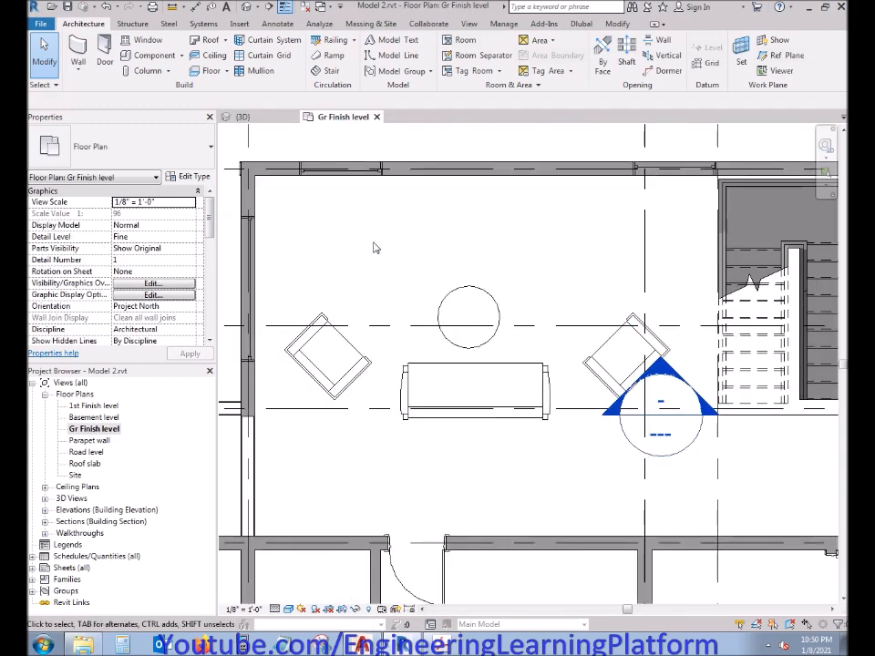
Step: Start placing a component and preview the table families in the library's Tables folder
click(182, 55)
click(175, 102)
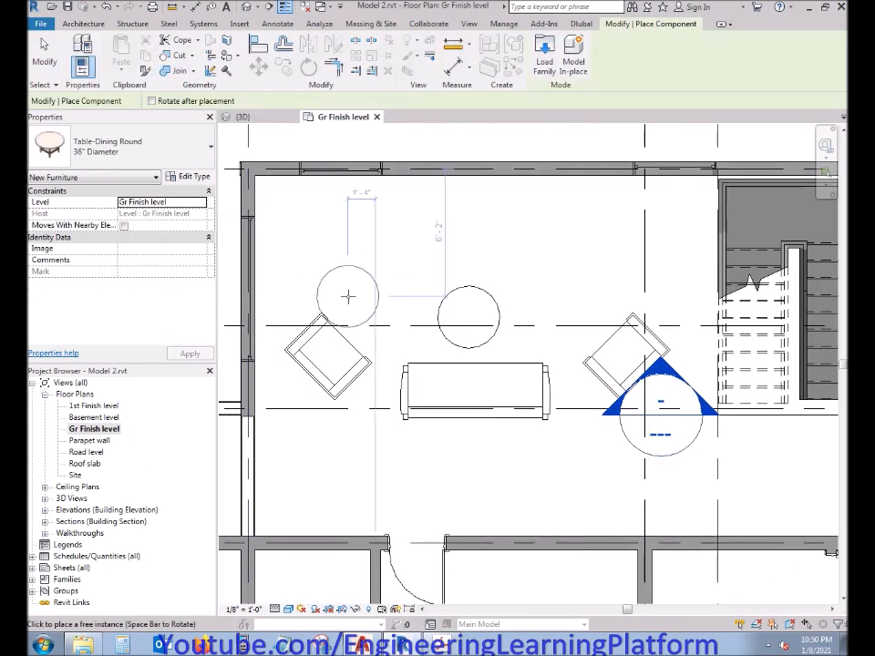
click(541, 59)
click(371, 222)
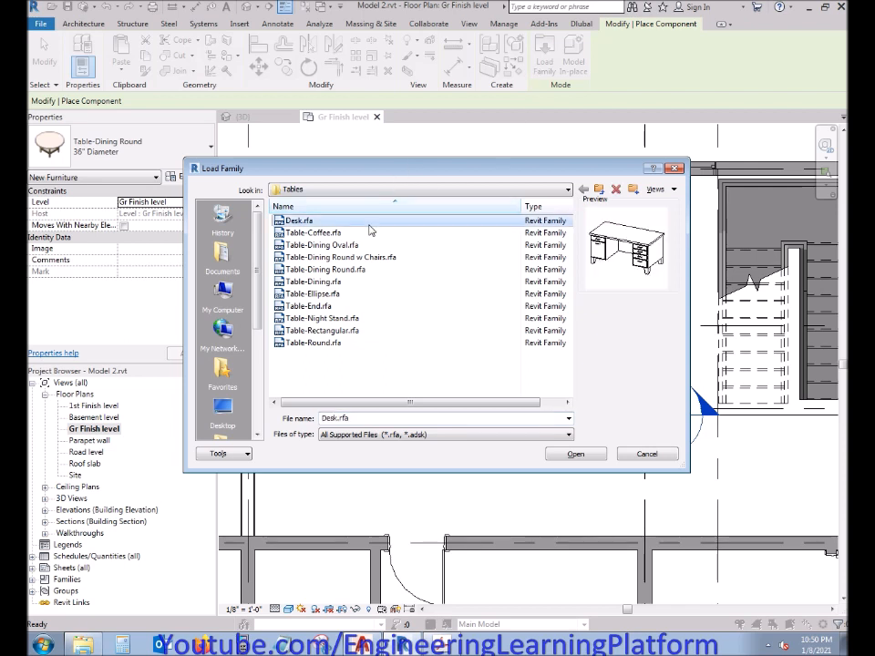
key(Down)
key(Down)
key(Down)
key(Down)
key(Down)
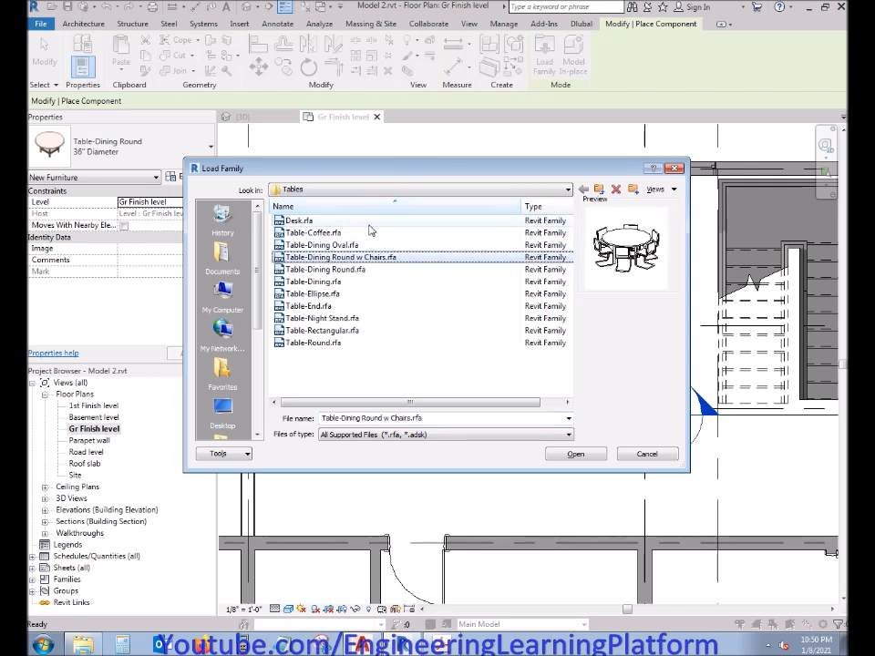
key(Down)
key(Down)
key(Down)
key(Down)
key(Down)
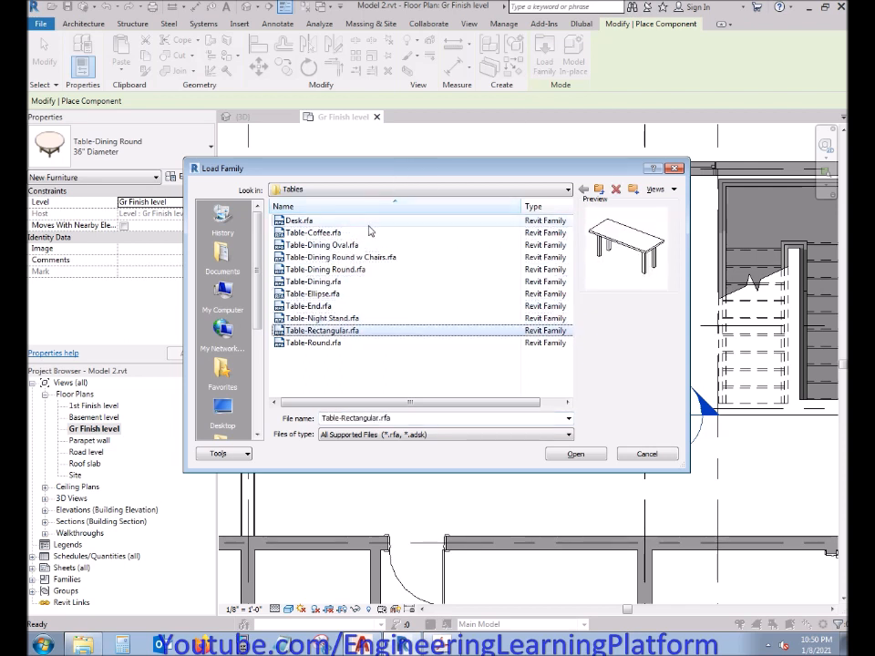
Step: Browse the US Imperial library, looking through its Detail Items and Entourage folders for more families
click(599, 189)
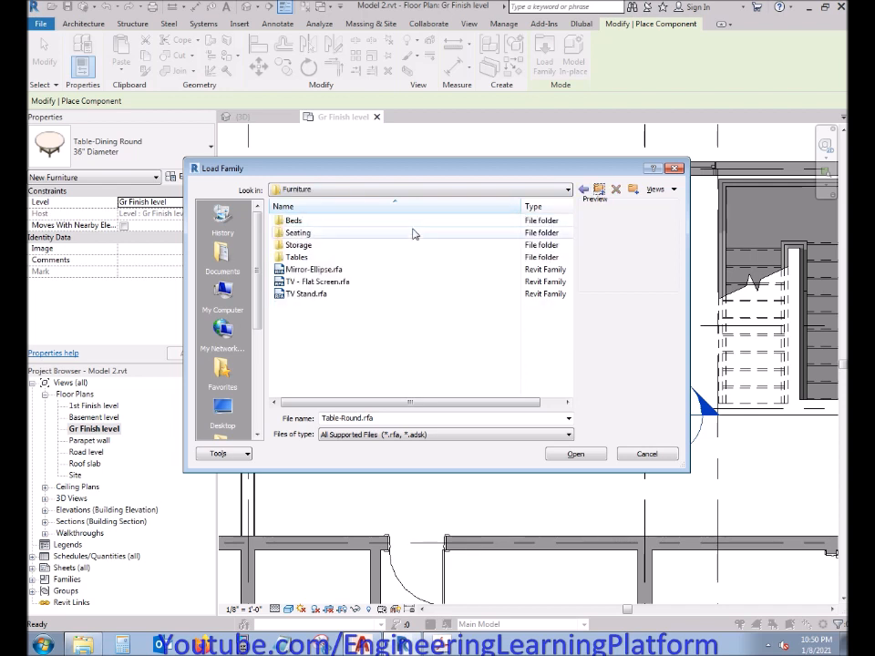
click(599, 190)
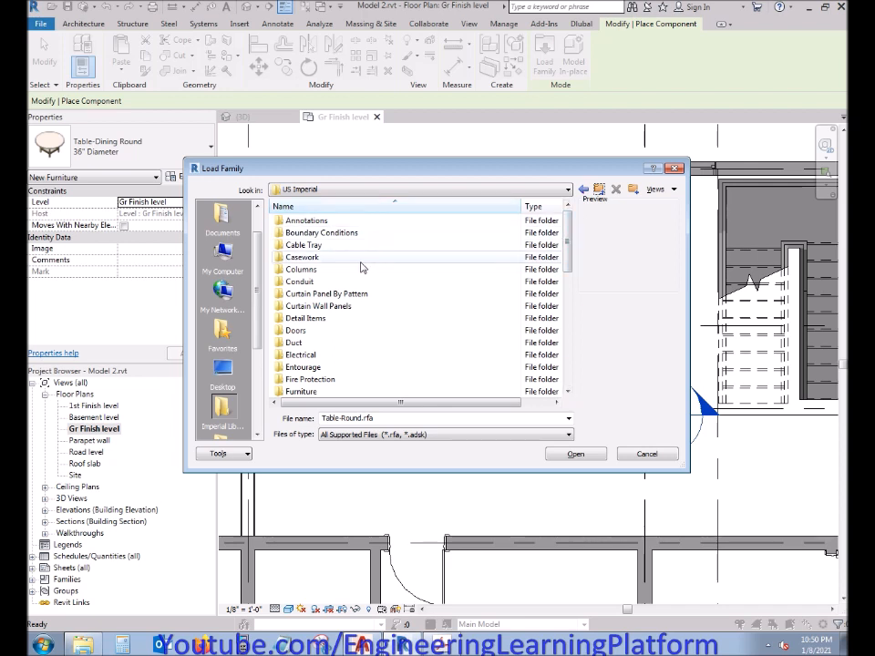
double_click(351, 319)
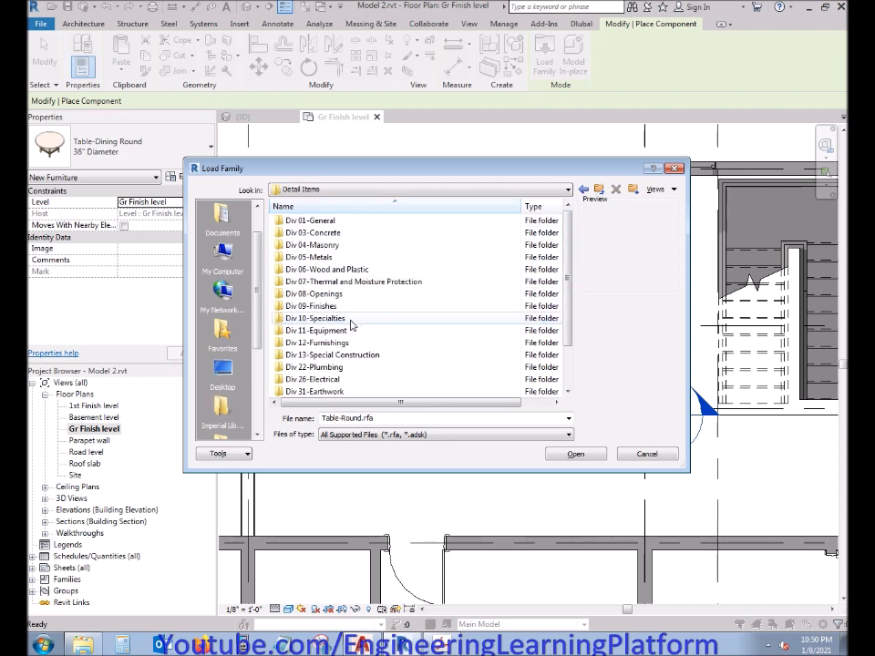
click(599, 191)
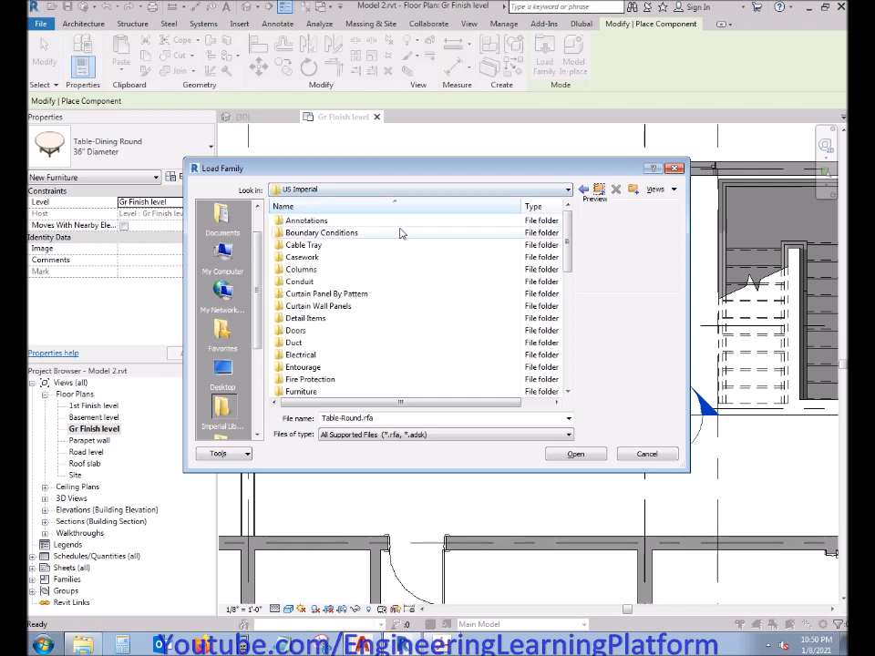
double_click(333, 369)
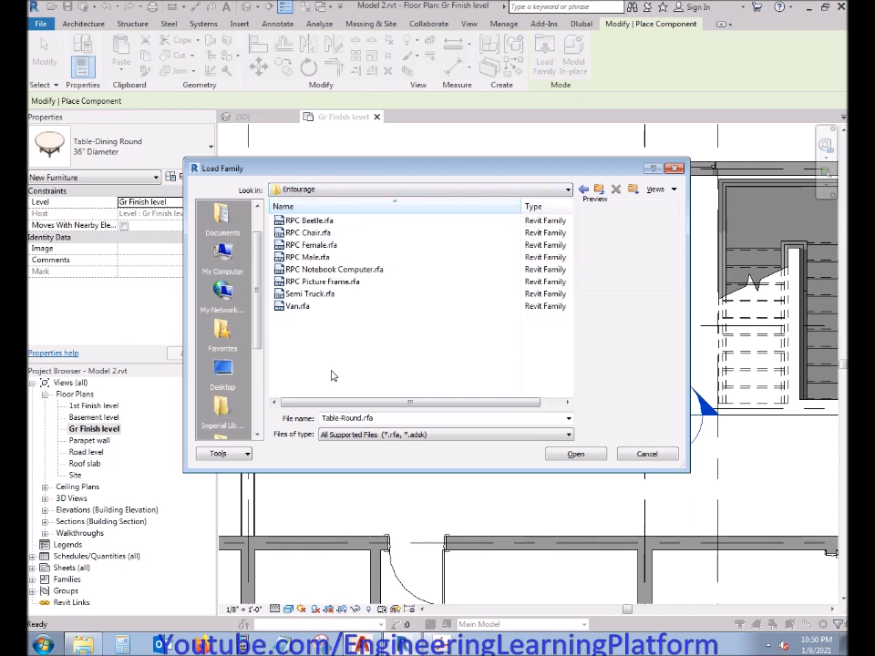
key(BackSpace)
Step: Load the TV Stand family from the Furniture folder and place it against the north wall, centred on the round table
double_click(331, 392)
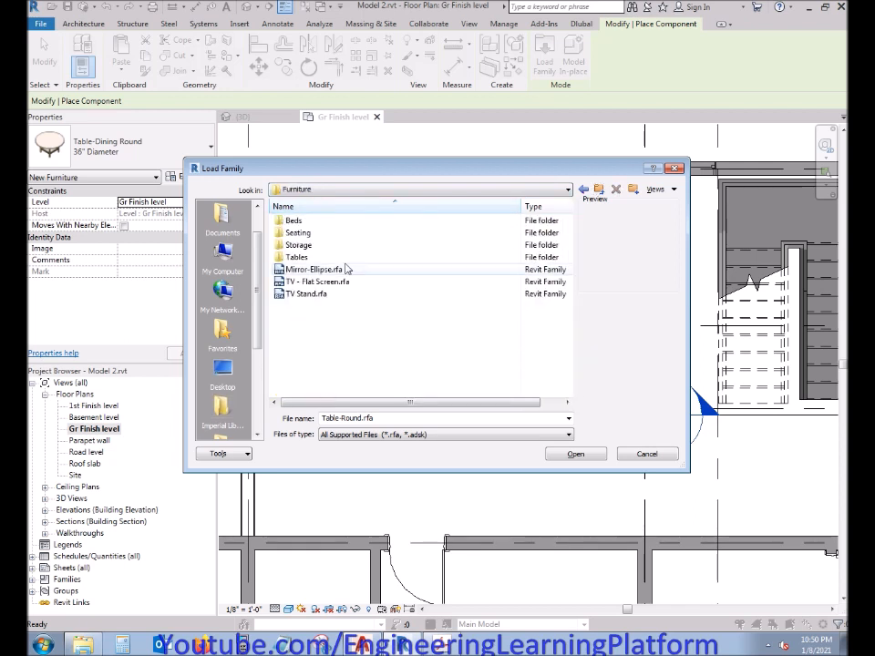
click(315, 270)
click(323, 281)
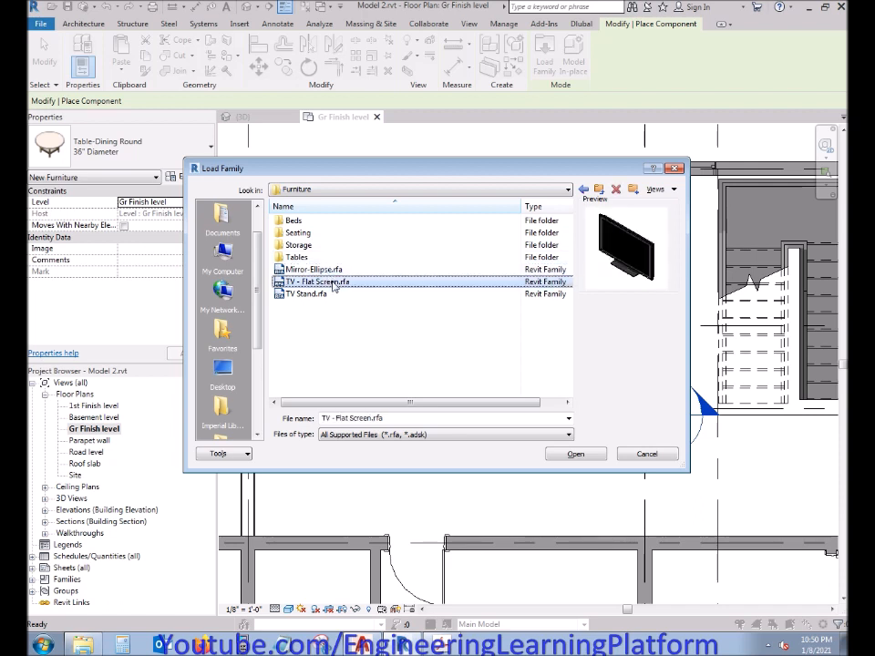
click(334, 294)
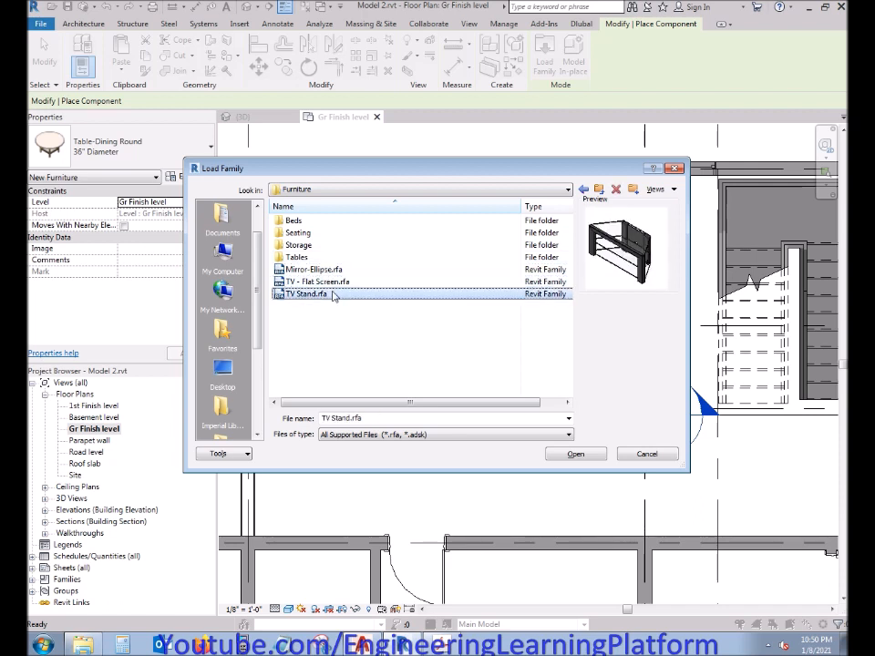
click(575, 454)
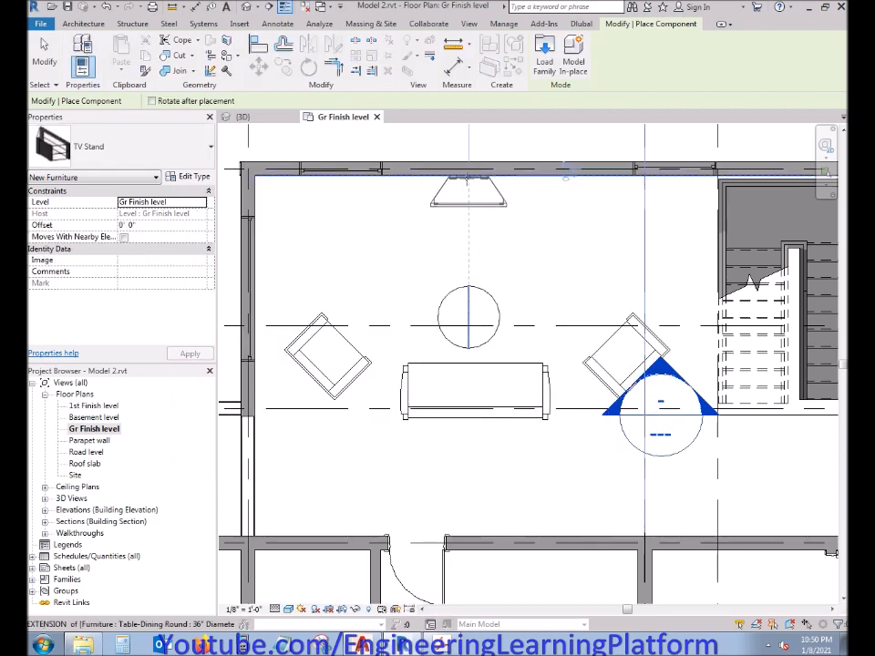
click(468, 179)
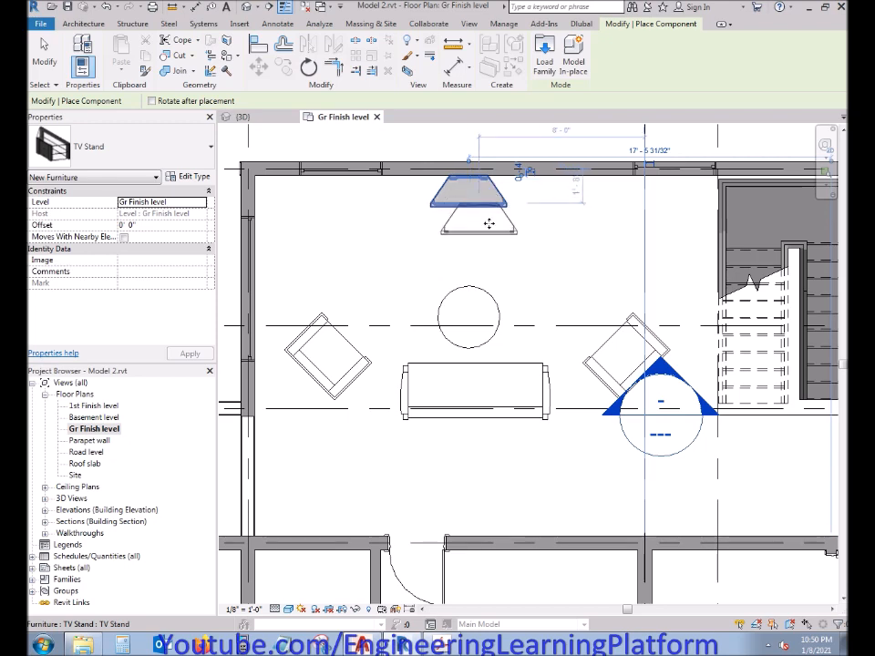
Step: Load the TV - Flat Screen family and place the 32" type on the TV stand with an offset of 3' 0"
click(544, 55)
click(380, 283)
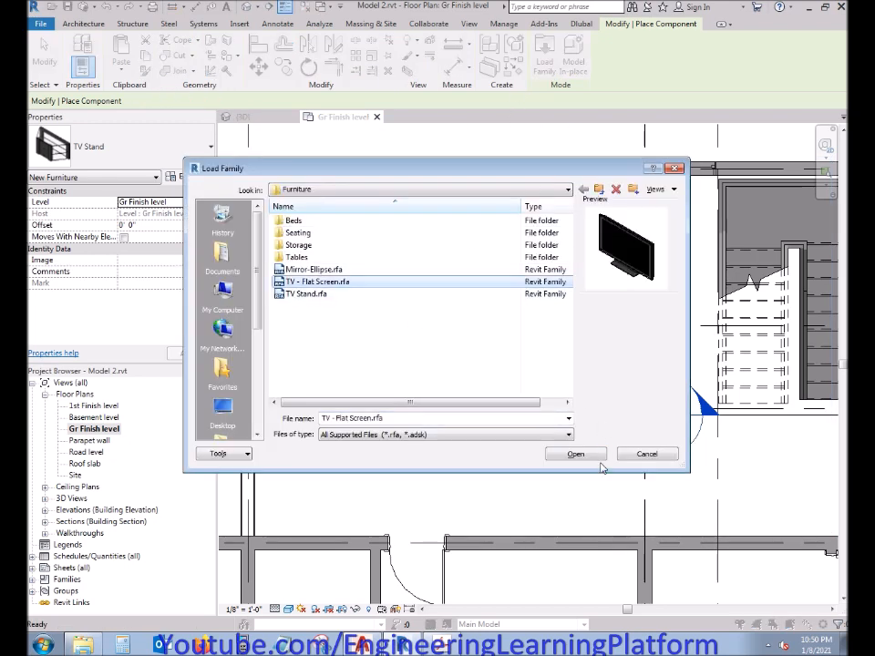
click(575, 454)
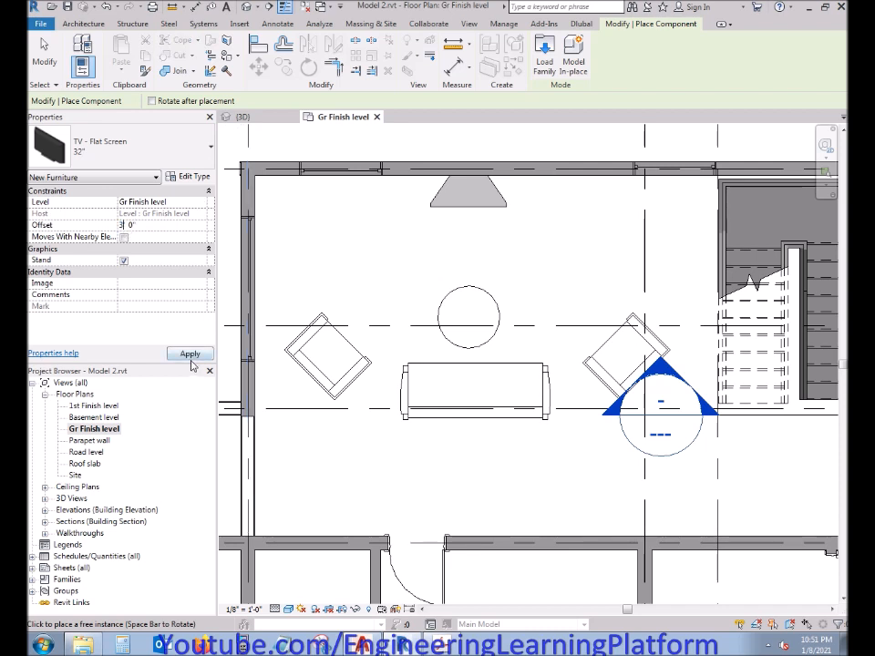
click(190, 358)
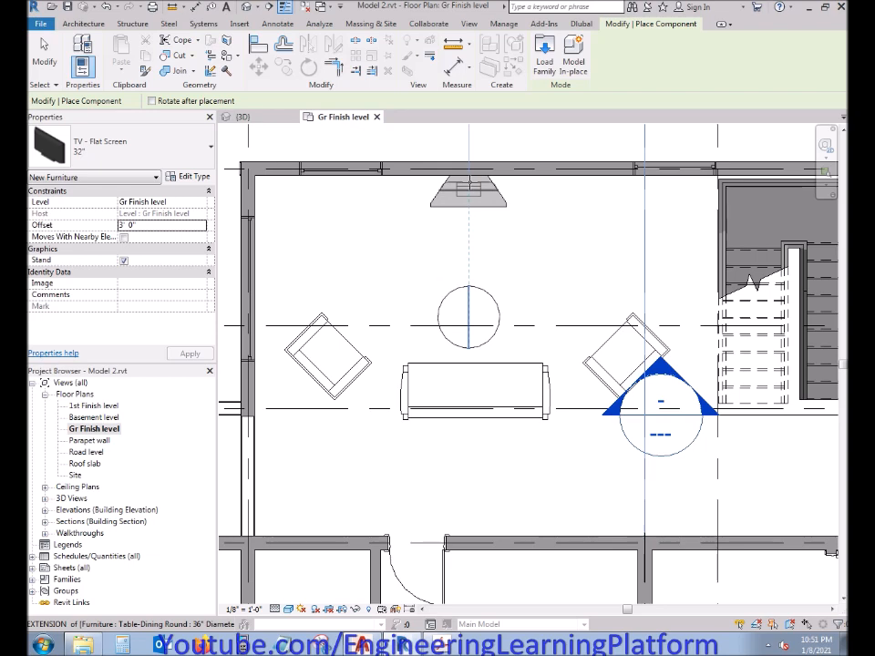
click(470, 185)
key(Escape)
key(Escape)
Step: Draw a horizontal section across the living area just south of the TV stand, looking north, and open its view
click(285, 7)
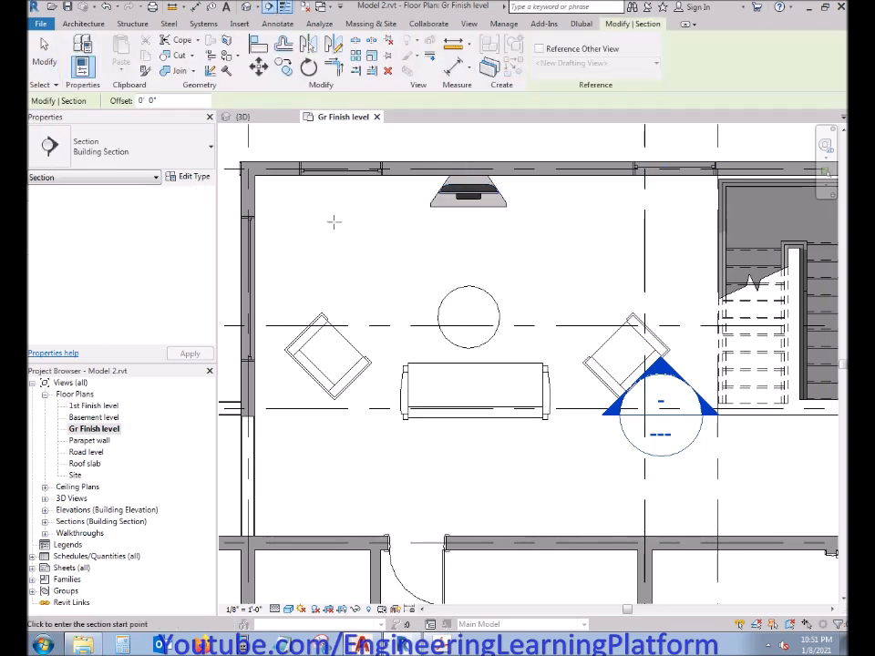
click(229, 213)
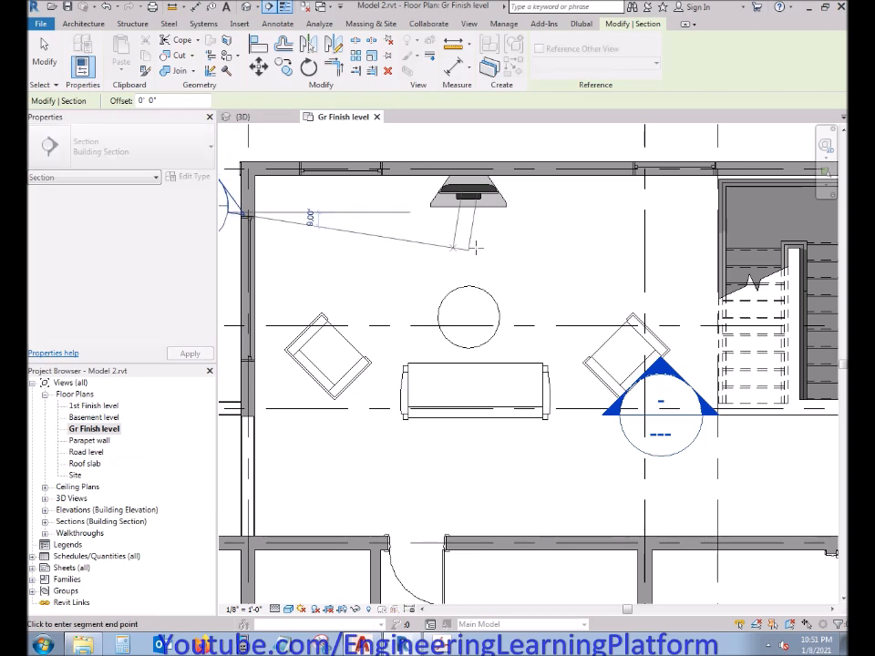
click(605, 214)
click(433, 212)
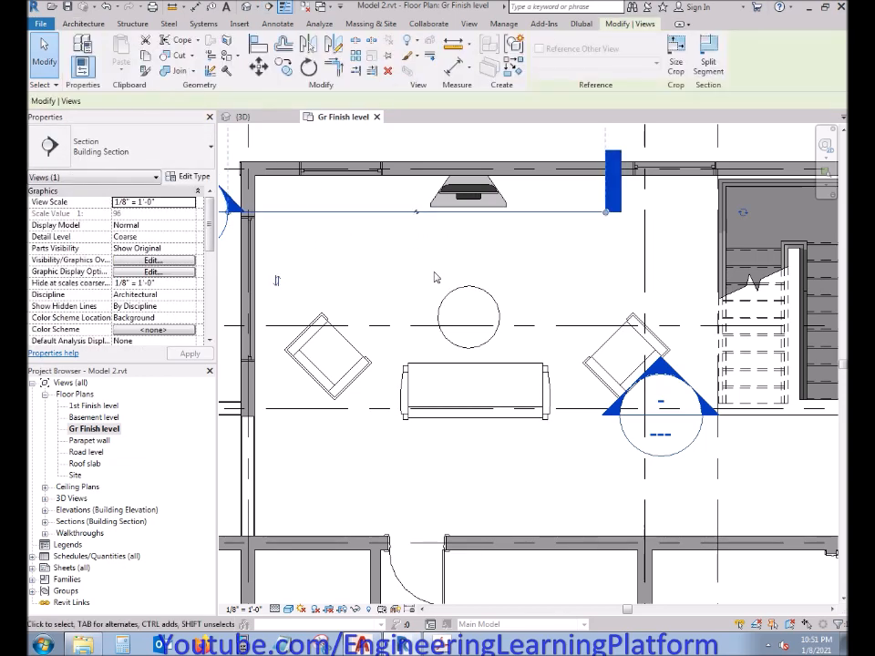
right_click(434, 272)
click(476, 347)
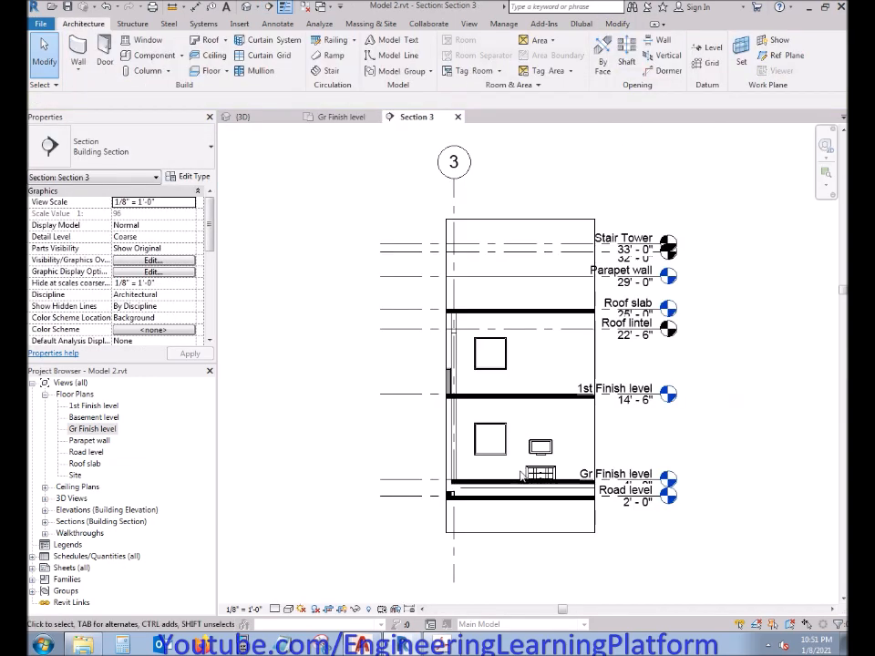
Step: Lower the flat screen TV onto its stand, trying an offset of 2' 0" and then setting it to 1' 8"
scroll(522, 471, up, 5)
click(529, 424)
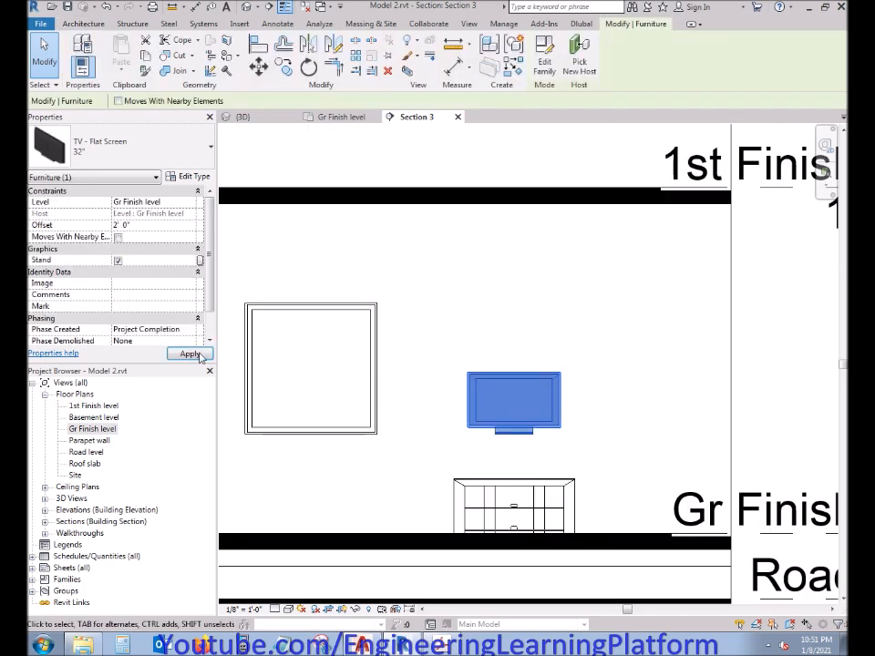
click(200, 355)
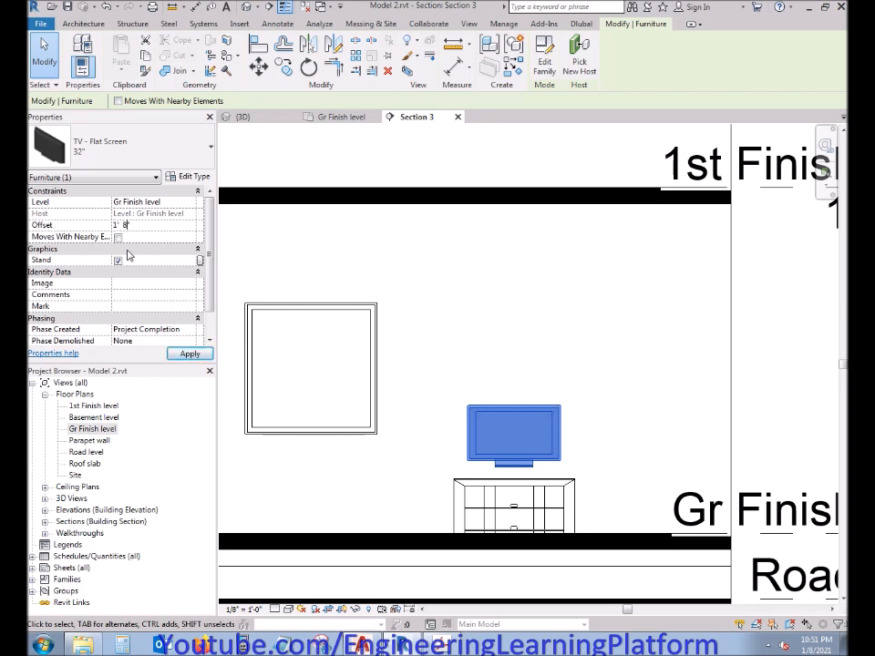
click(190, 355)
click(458, 412)
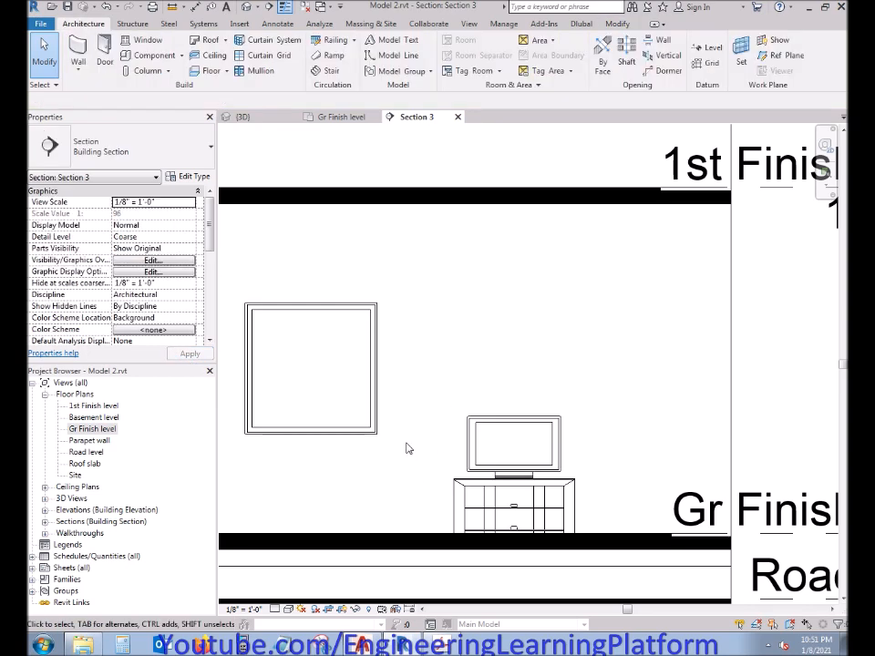
Step: Close the section view and delete its section line in front of the TV stand from the plan
scroll(409, 449, down, 3)
click(458, 117)
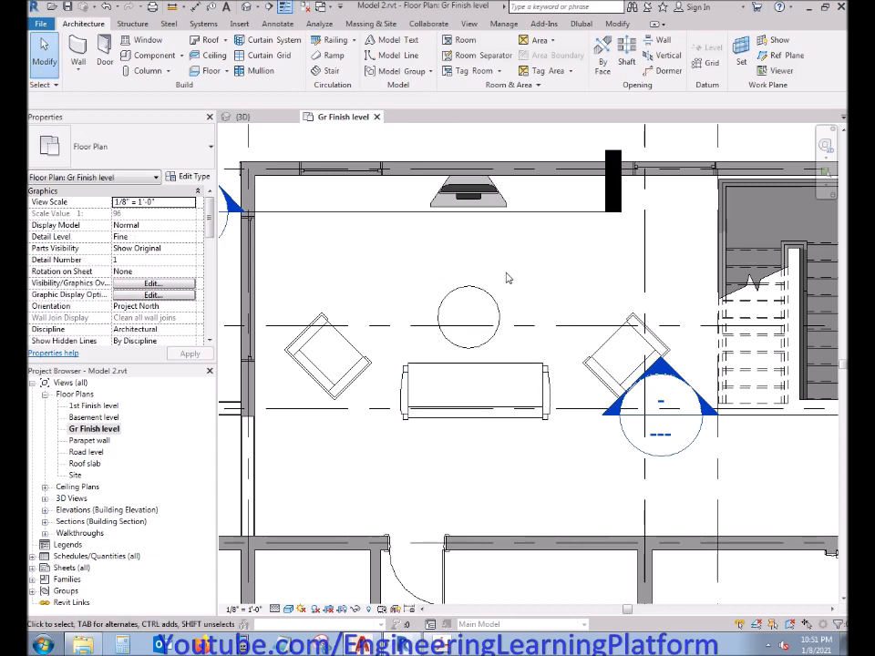
click(381, 213)
key(Delete)
click(482, 362)
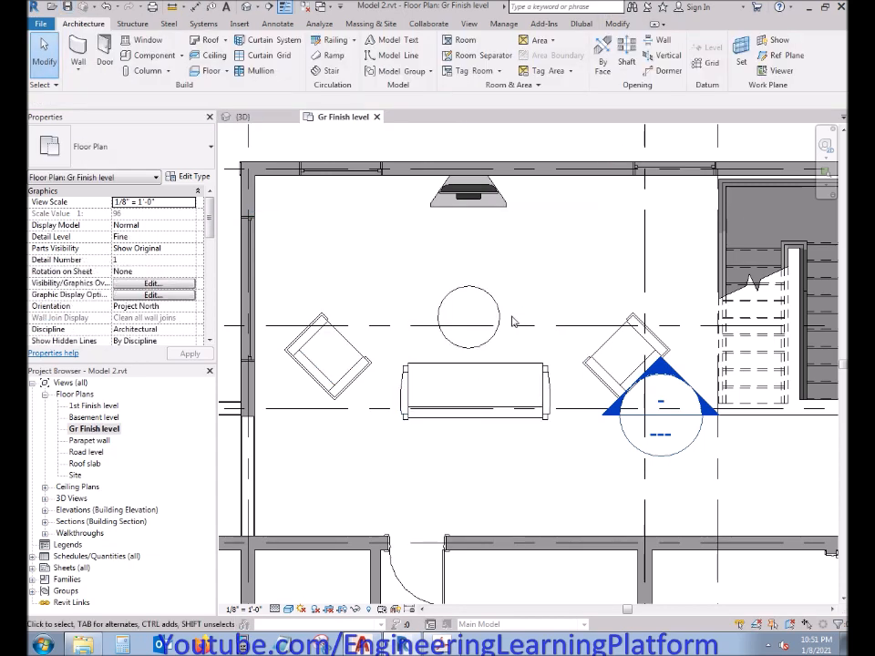
Step: Inspect the TV and stand from the opposite side in the 3D view, and return to the Gr Finish level plan
click(260, 118)
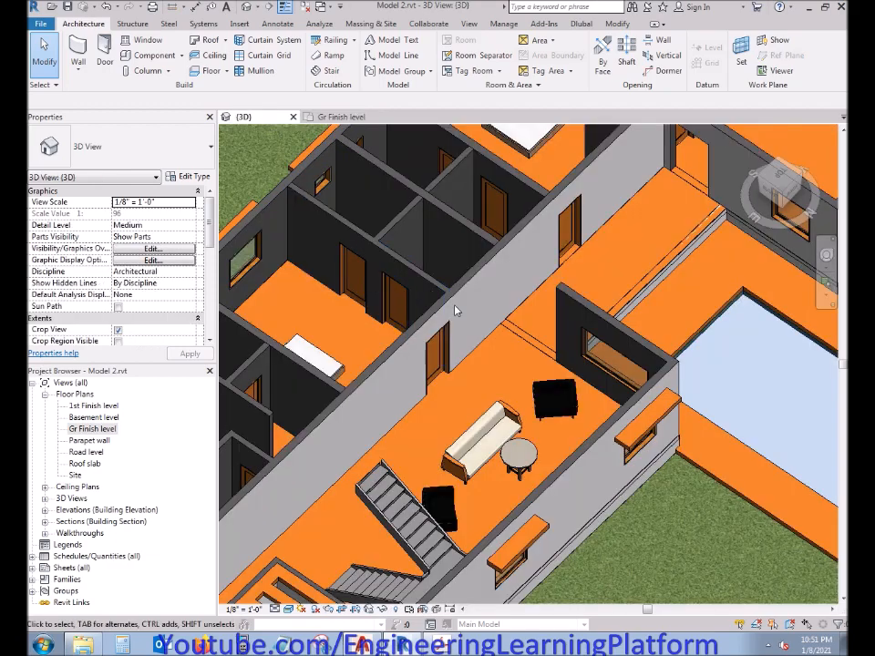
scroll(455, 310, down, 1)
shift+middle_drag(453, 514, 533, 511)
click(644, 449)
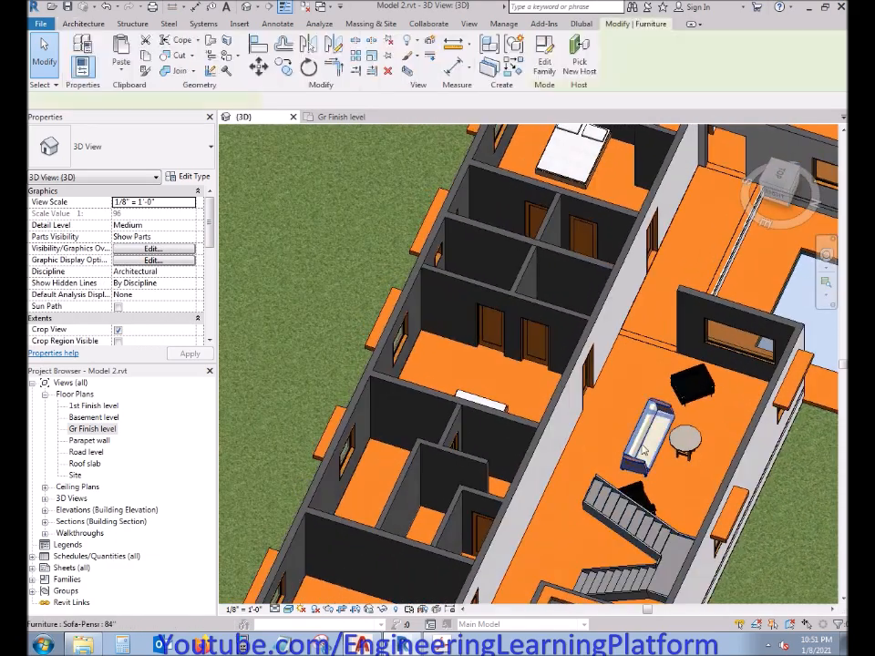
shift+middle_drag(642, 450, 594, 447)
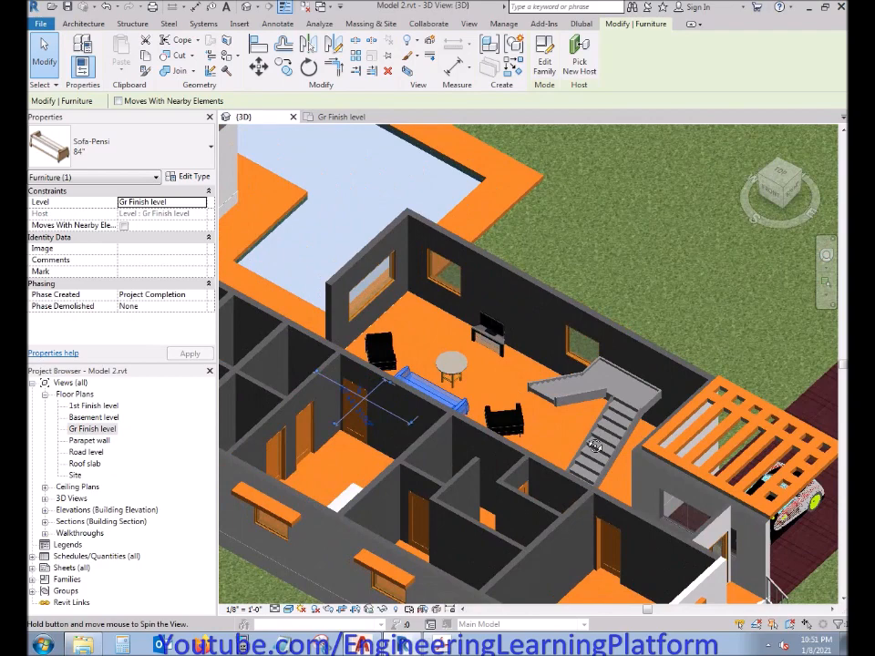
click(467, 195)
click(346, 116)
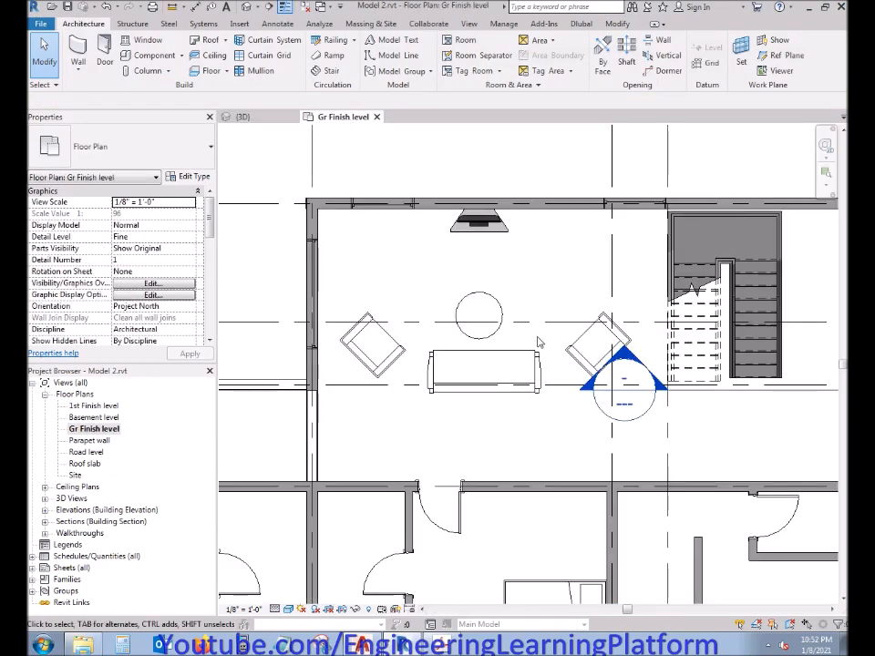
Step: Load the Entertainment Center family from the Storage folder of the Furniture library as a component for placement
click(181, 57)
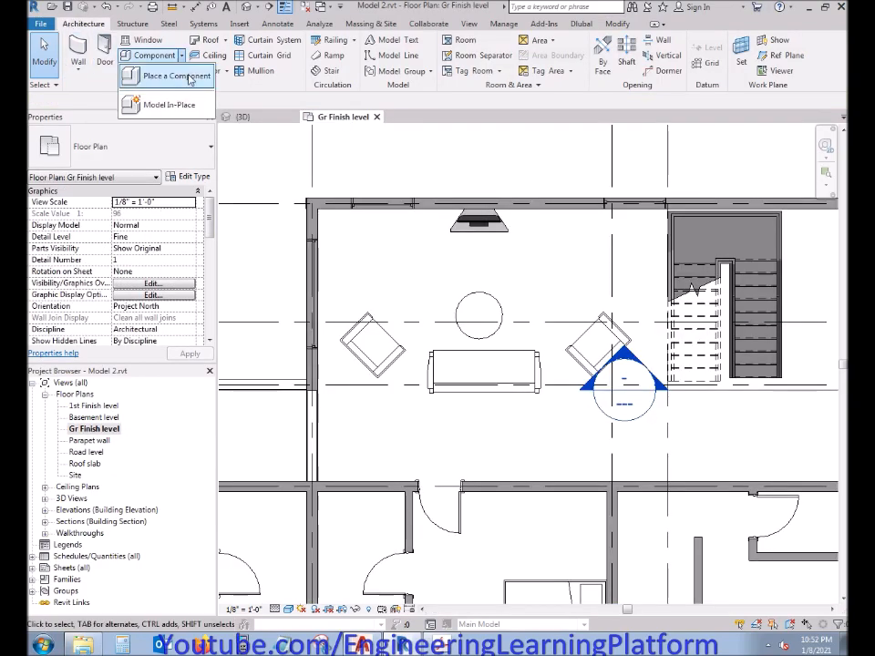
click(159, 75)
click(543, 57)
click(360, 270)
click(360, 282)
click(361, 294)
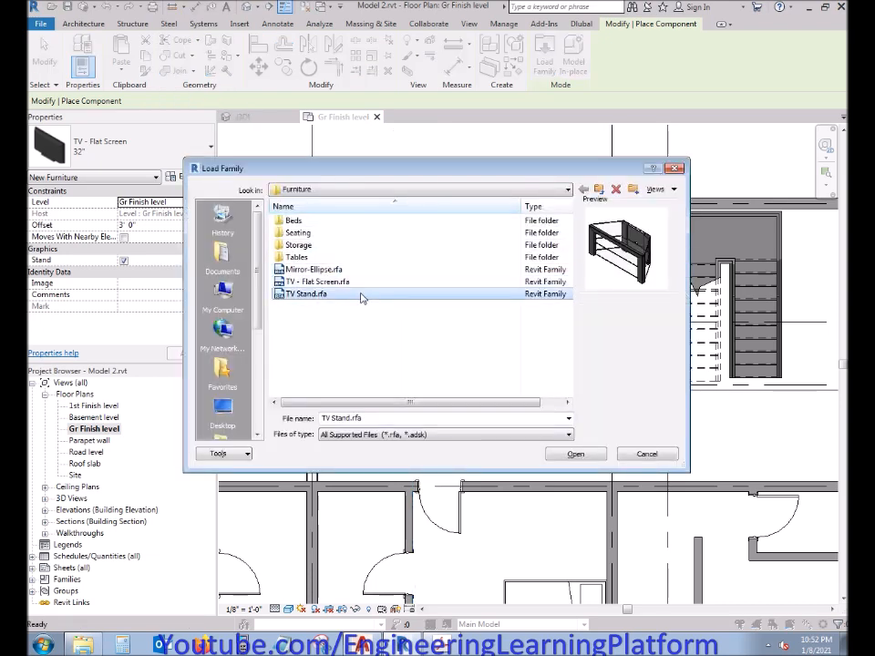
double_click(383, 246)
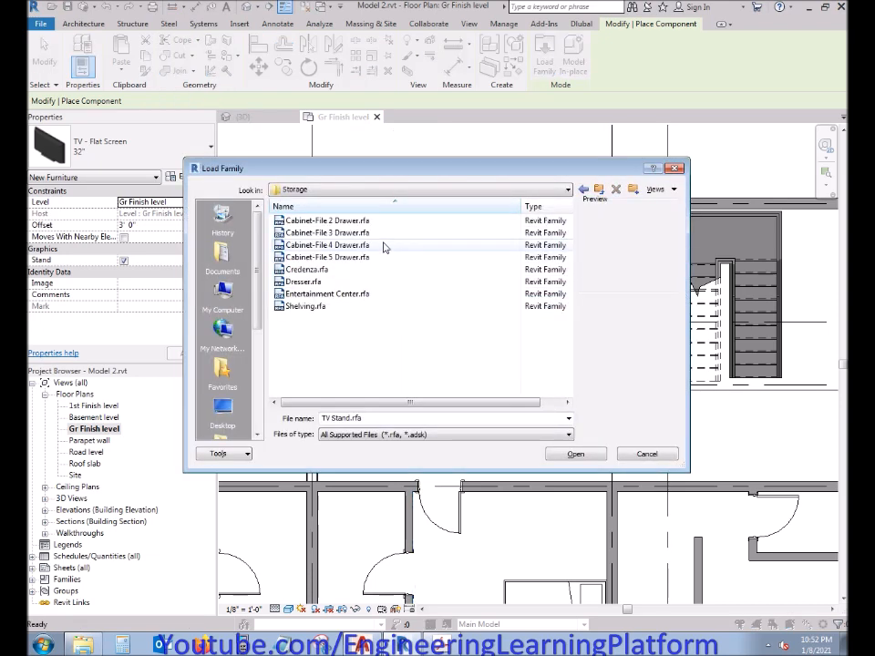
click(398, 295)
click(575, 454)
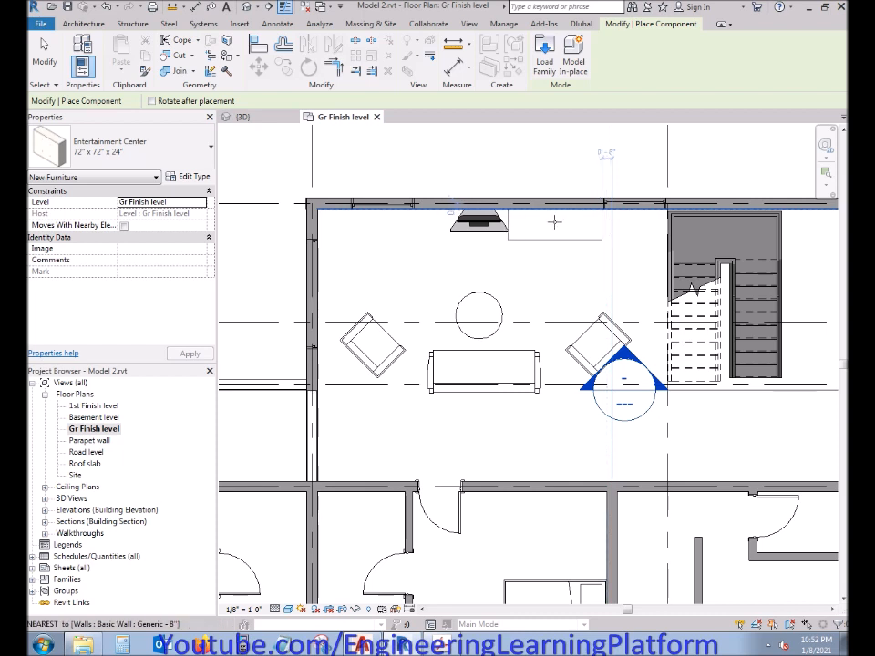
Step: Place a 72" x 72" x 24" entertainment center against the living area's north wall, directly east of the TV stand
scroll(556, 221, up, 3)
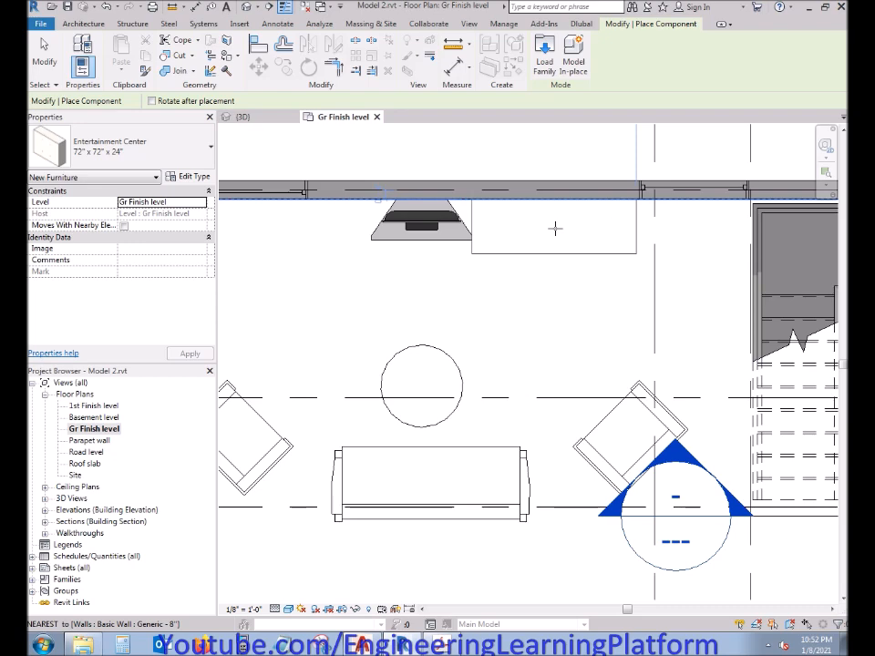
click(556, 226)
key(Escape)
key(Escape)
Step: Check the entertainment center in the 3D view and return to the Gr Finish level plan
click(243, 117)
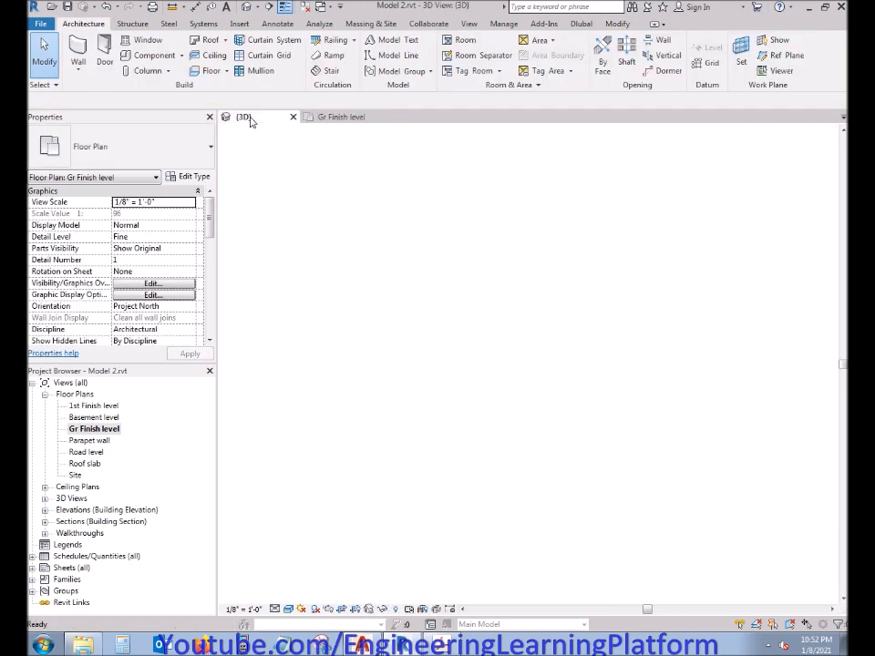
scroll(511, 390, down, 1)
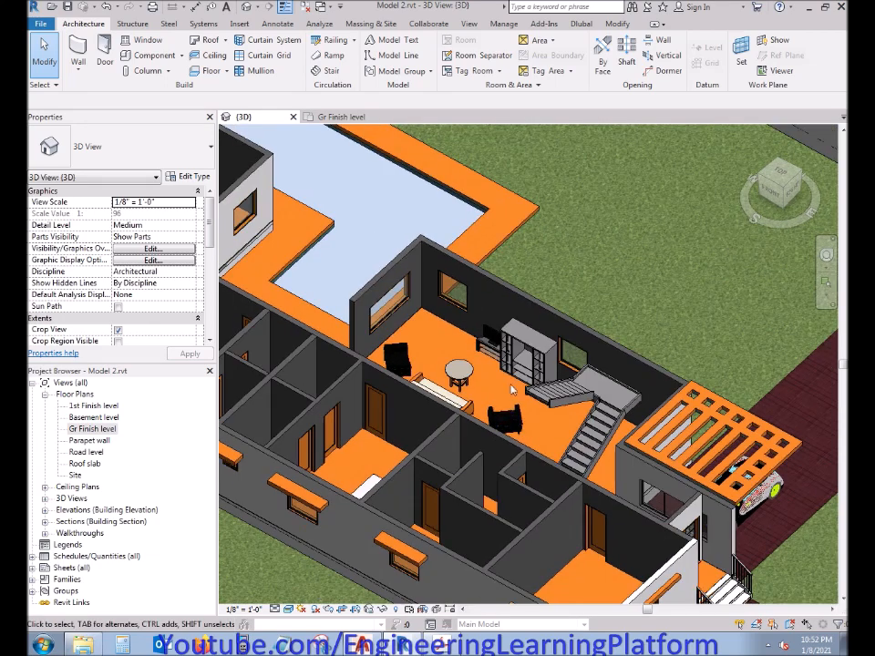
click(364, 119)
scroll(629, 282, down, 2)
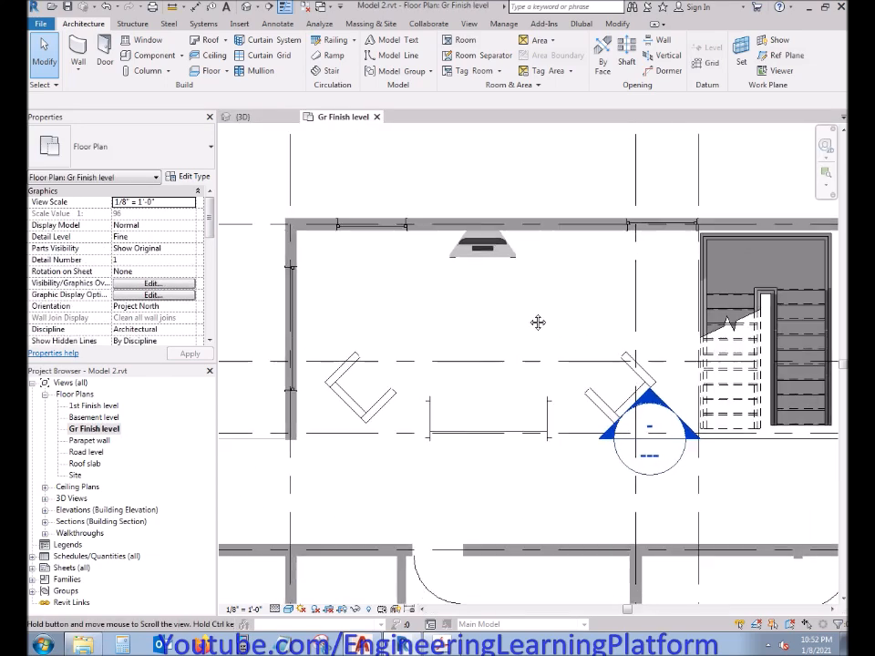
Step: Load the Table-Rectangular family from the Tables folder of the US Imperial Furniture library
click(180, 56)
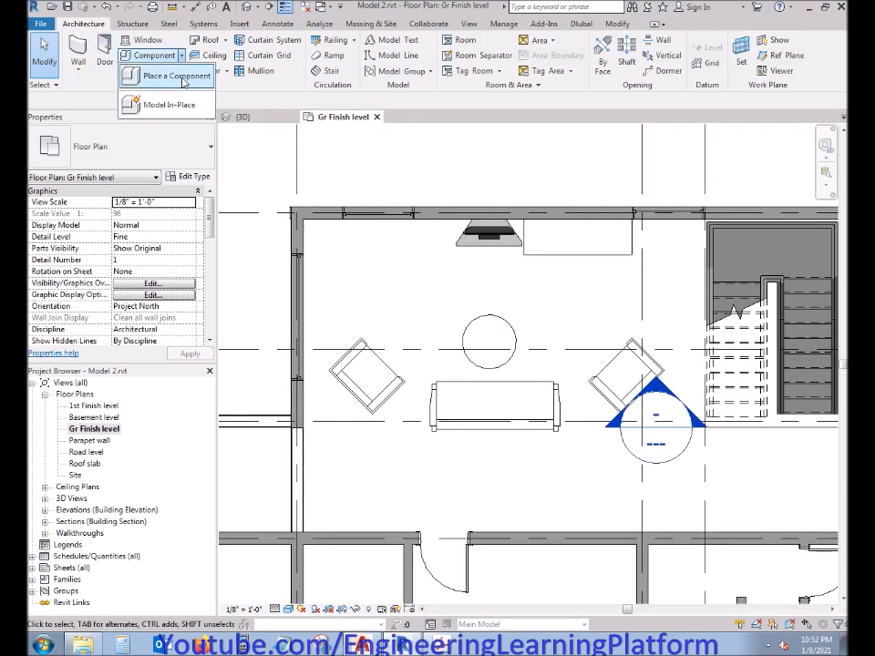
click(174, 73)
click(545, 51)
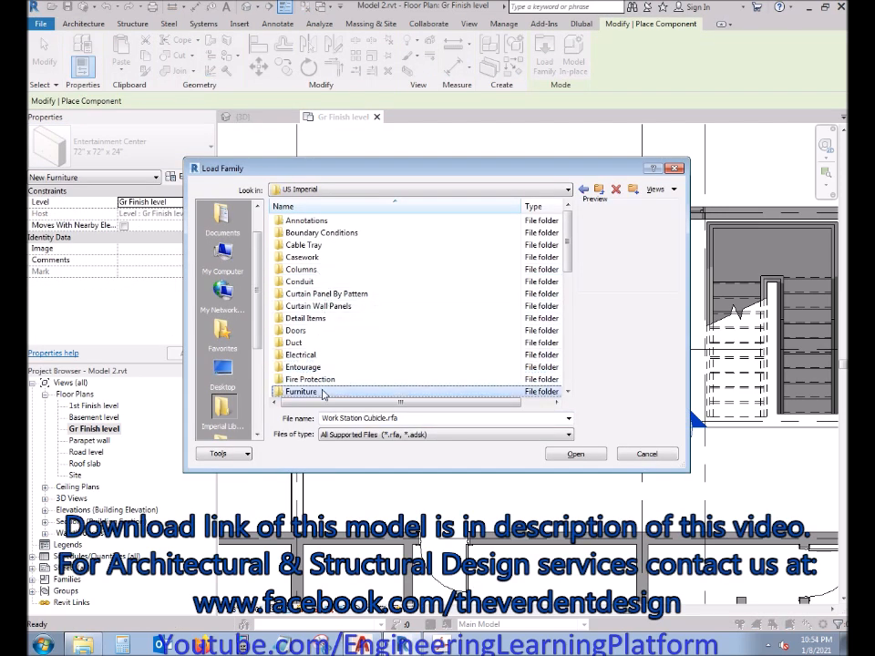
double_click(321, 392)
double_click(320, 258)
click(321, 258)
key(Up)
key(Down)
key(Down)
key(Down)
key(Down)
key(Down)
key(Down)
key(Down)
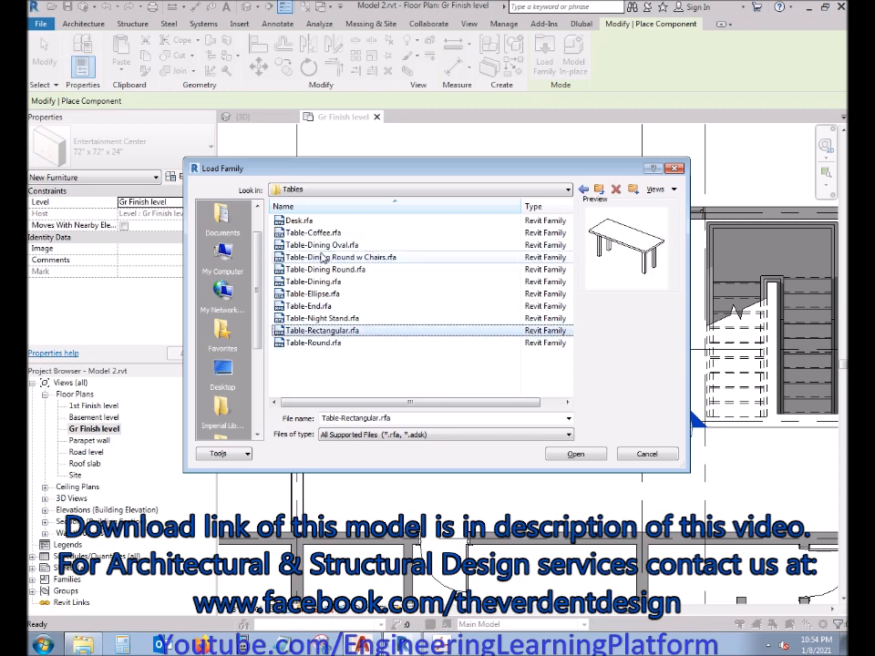
click(585, 454)
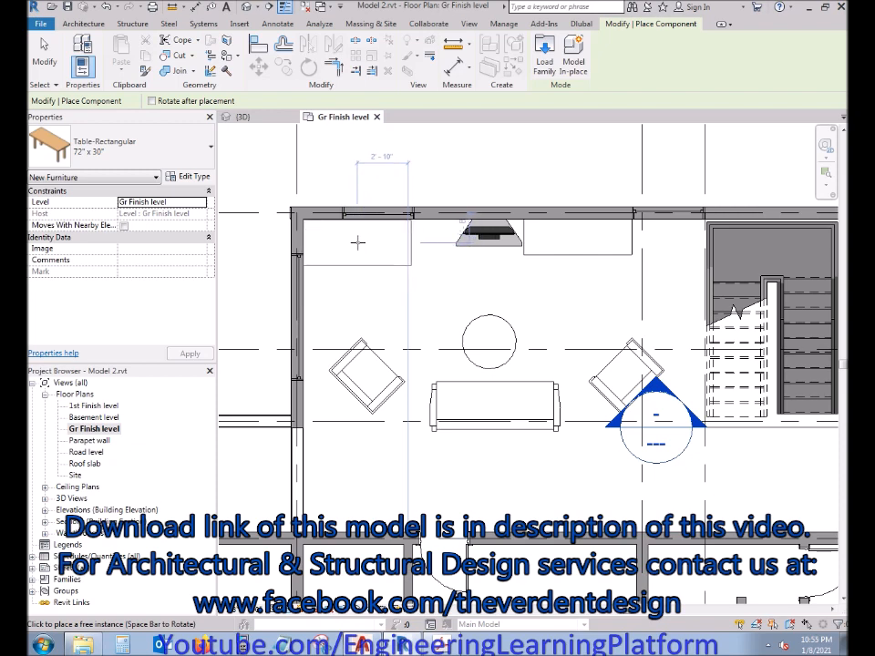
Step: Place a 72" x 30" rectangular table lengthwise against the living area's north wall, west of the TV stand
key(space)
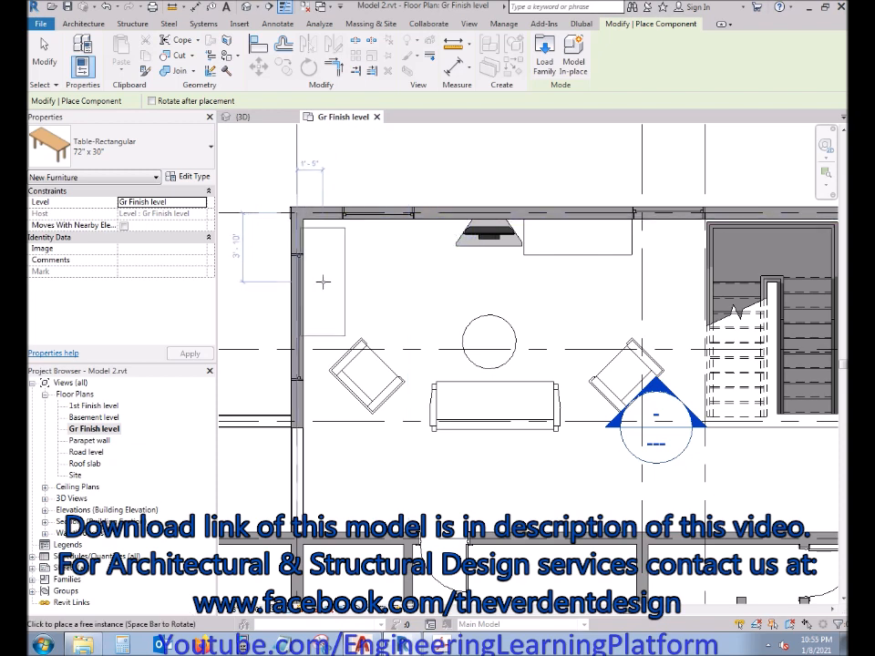
key(space)
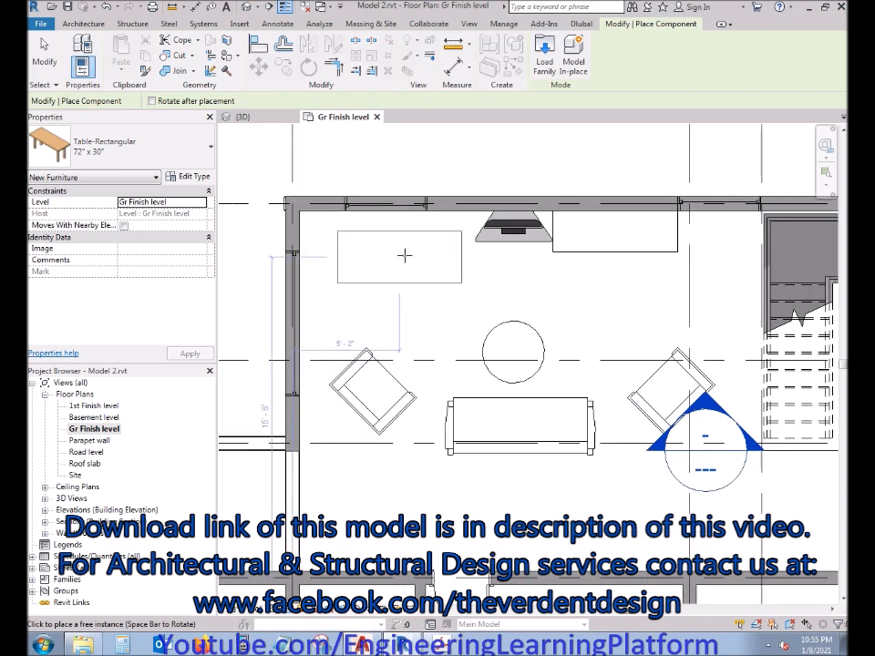
scroll(398, 250, up, 3)
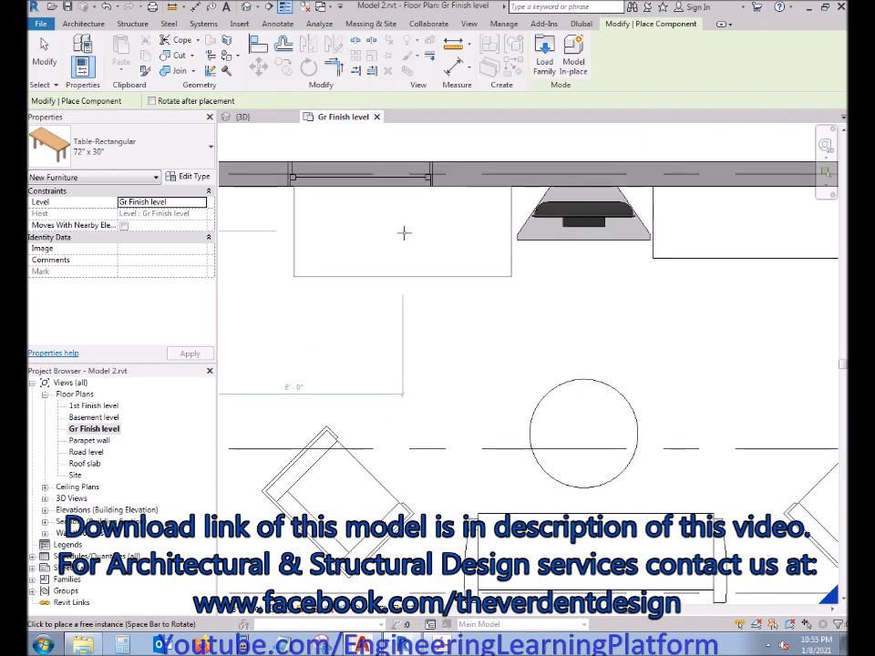
Step: Inspect the rectangular table in the 3D view and return to the Gr Finish level plan
click(242, 116)
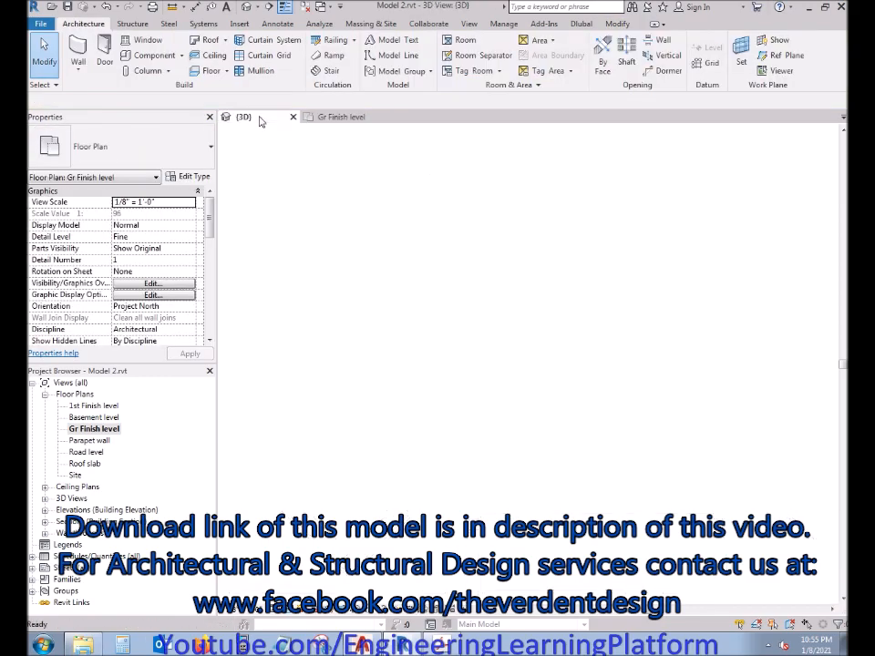
shift+middle_drag(490, 296, 601, 290)
click(342, 119)
scroll(503, 278, down, 1)
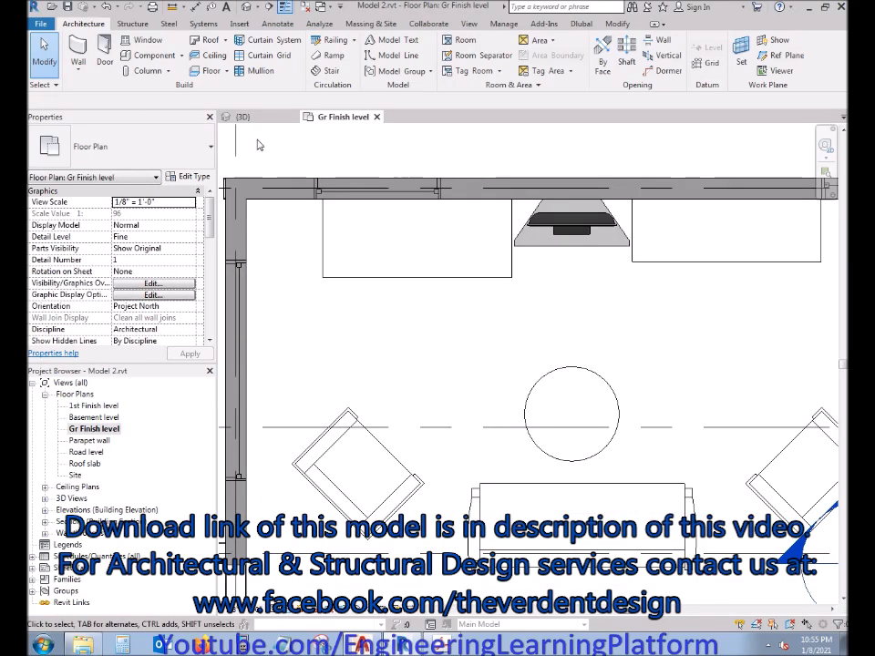
click(179, 55)
click(191, 73)
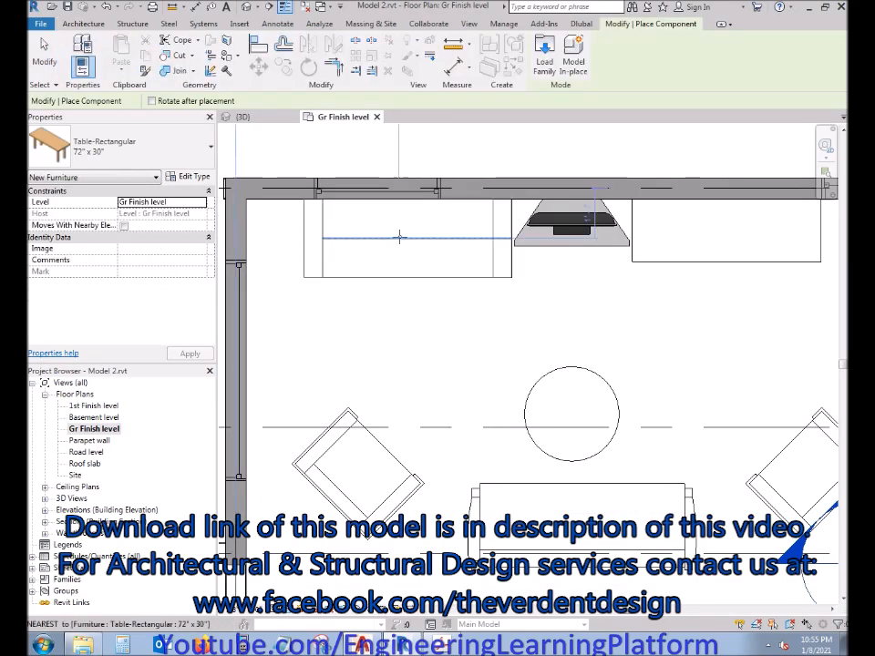
key(Escape)
key(Escape)
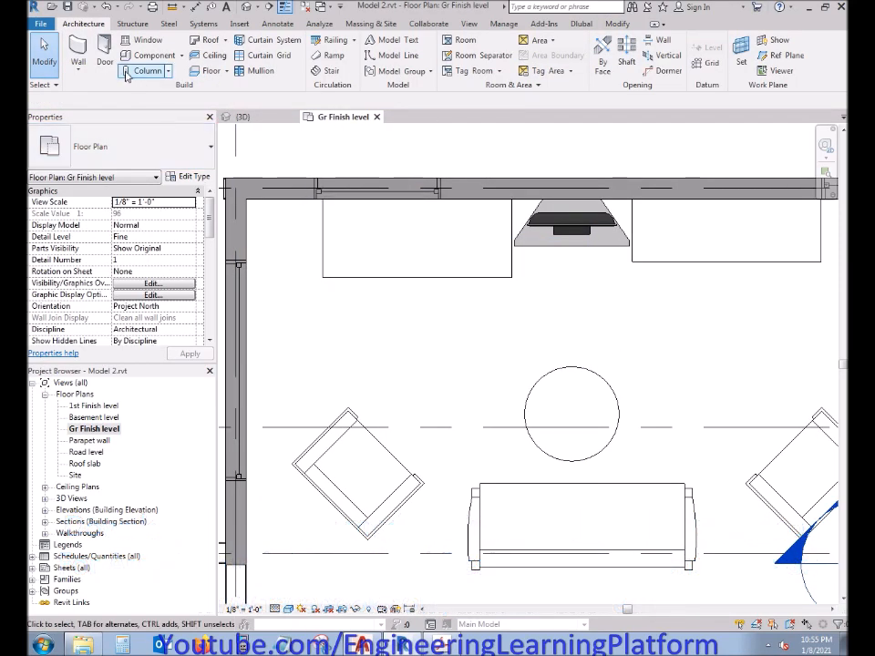
Step: Load the Cabinet-File 2 Drawer family from the Storage folder of the US Imperial Furniture library
click(181, 60)
click(543, 54)
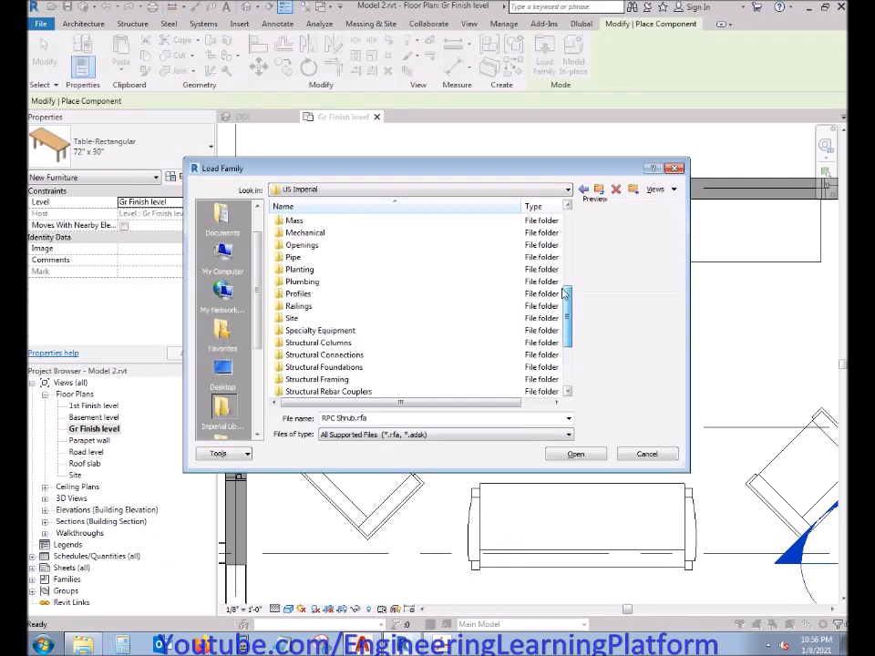
scroll(566, 224, up, 7)
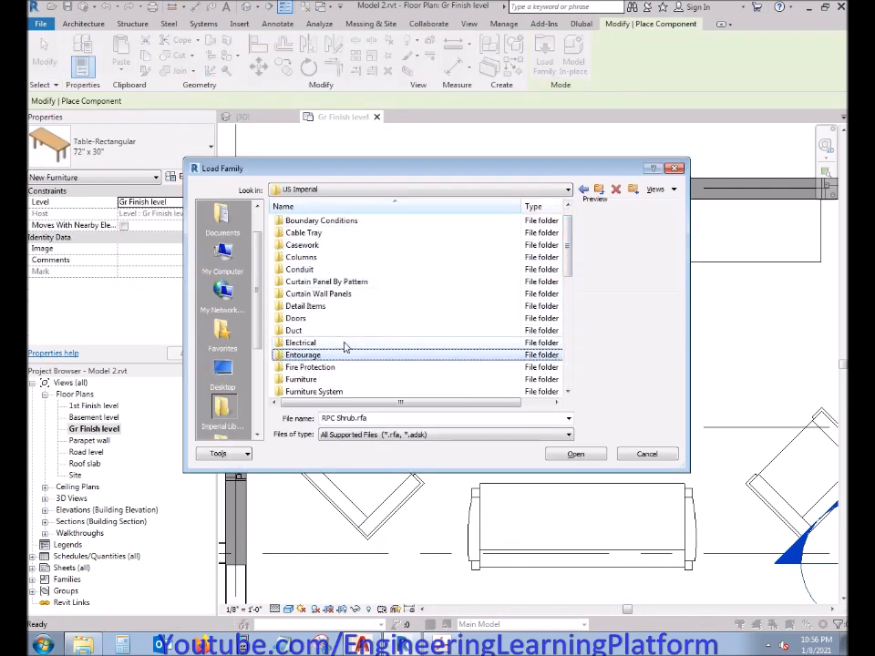
double_click(330, 379)
click(325, 222)
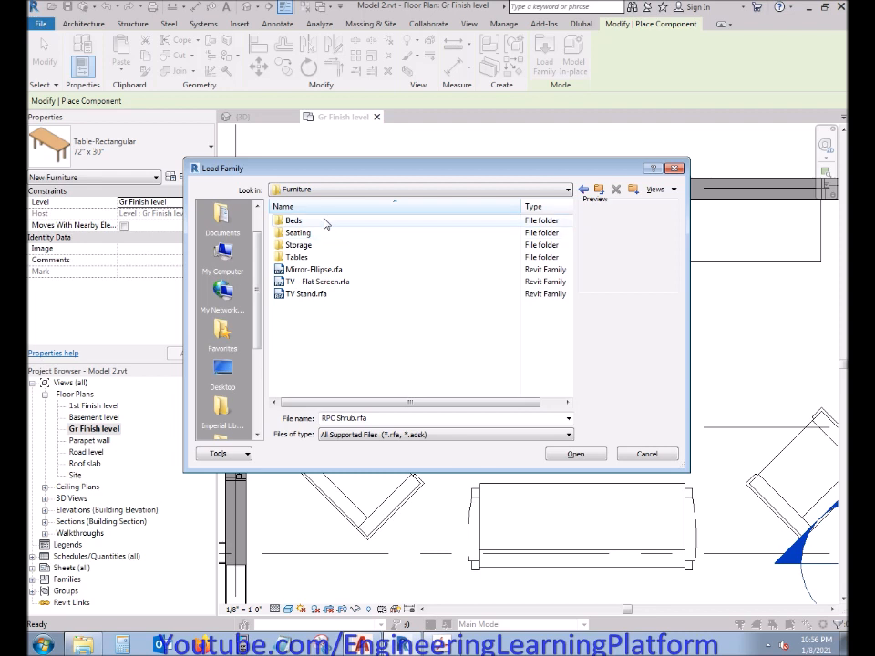
click(325, 223)
click(298, 233)
double_click(321, 246)
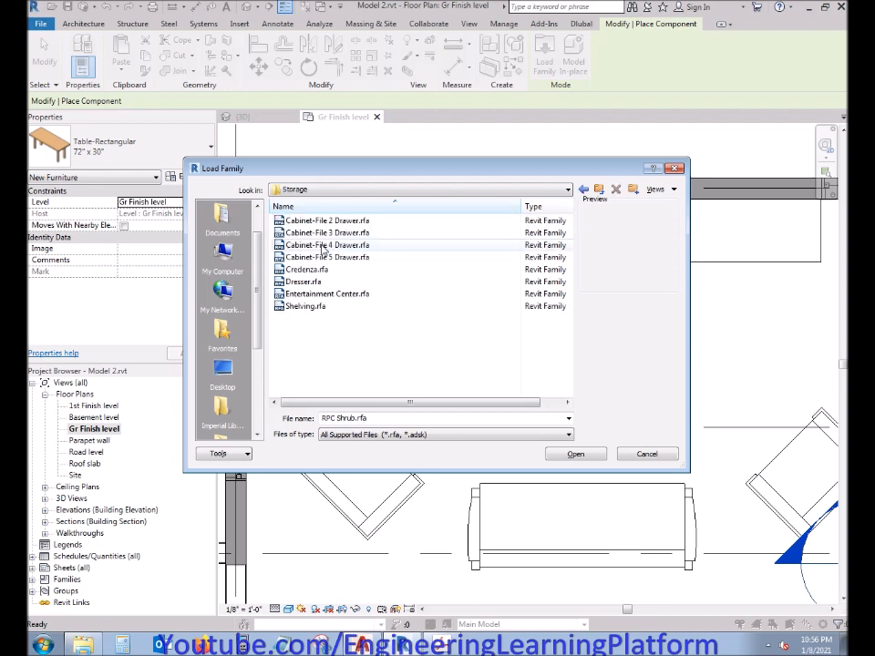
click(330, 222)
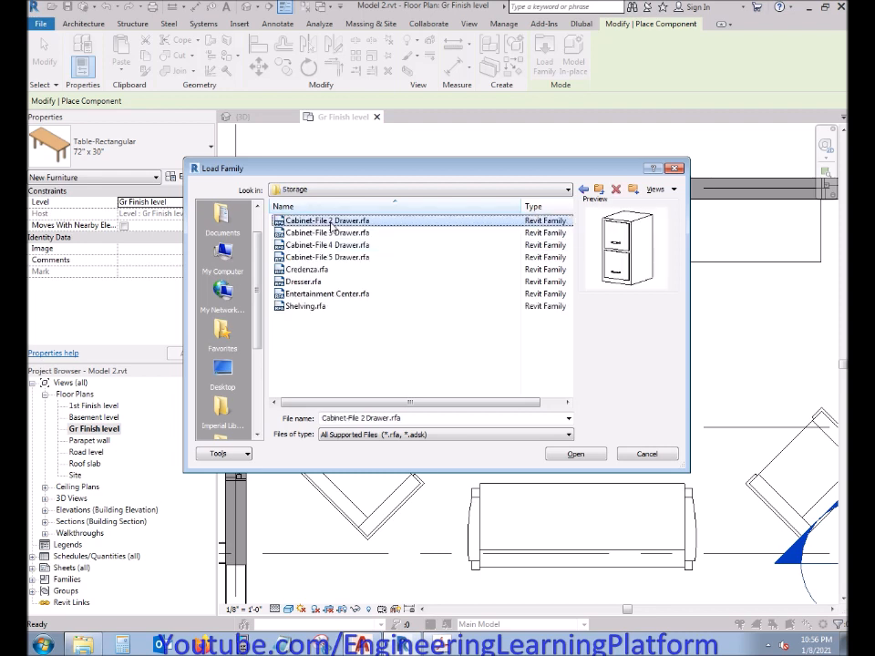
click(574, 454)
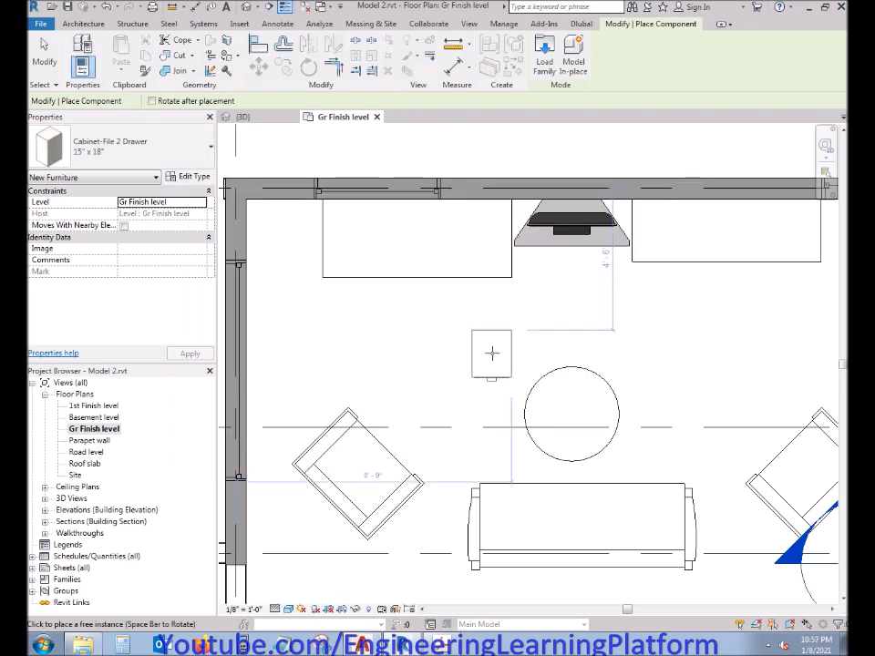
Step: Place 15" x 18" two-drawer cabinets on both sides of the bed between grids 3 and 4, backs to the east wall, drawers facing west
scroll(551, 356, down, 2)
middle_drag(592, 446, 518, 271)
scroll(521, 281, down, 1)
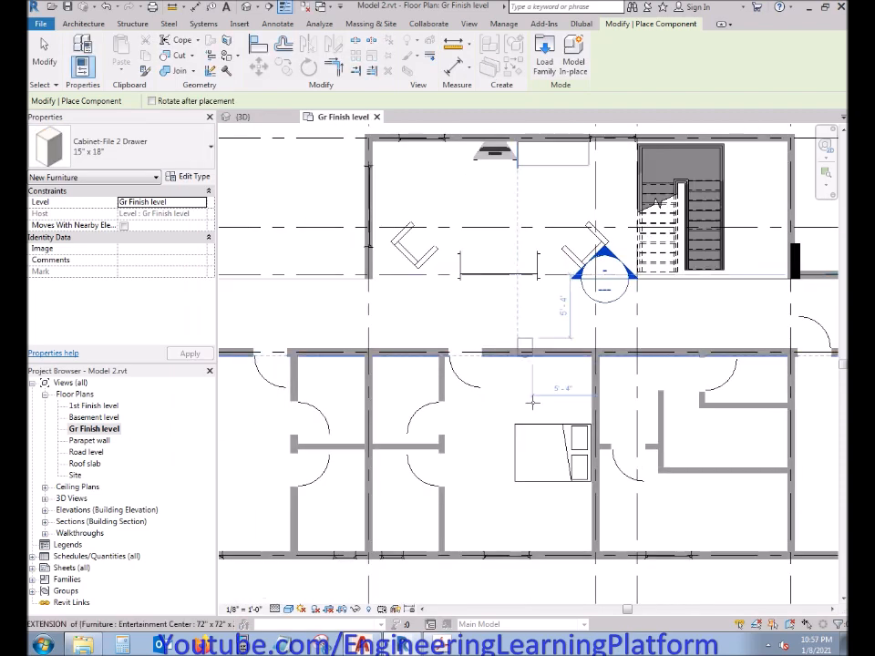
scroll(586, 482, up, 2)
scroll(583, 492, up, 1)
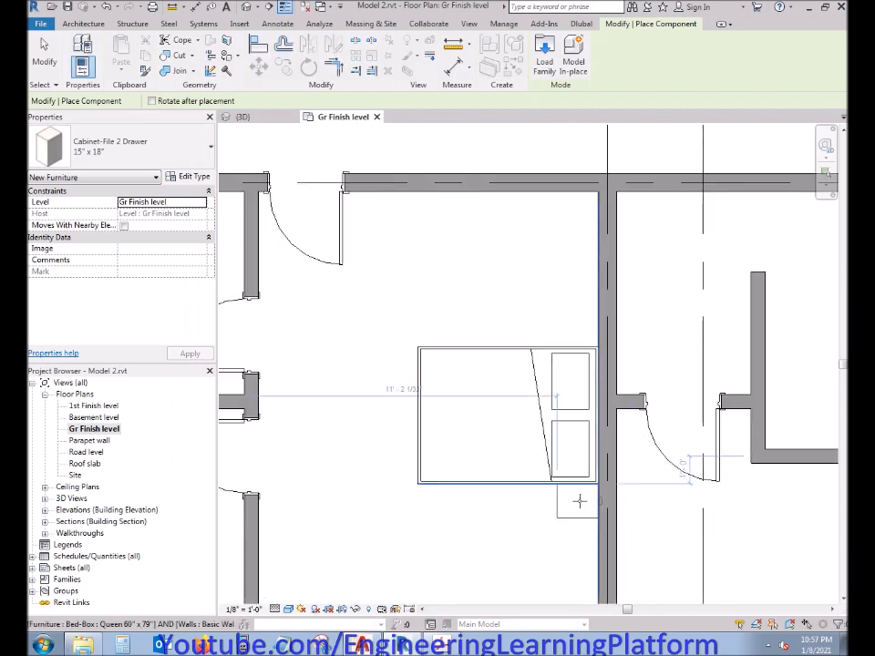
scroll(578, 499, up, 2)
key(space)
key(space)
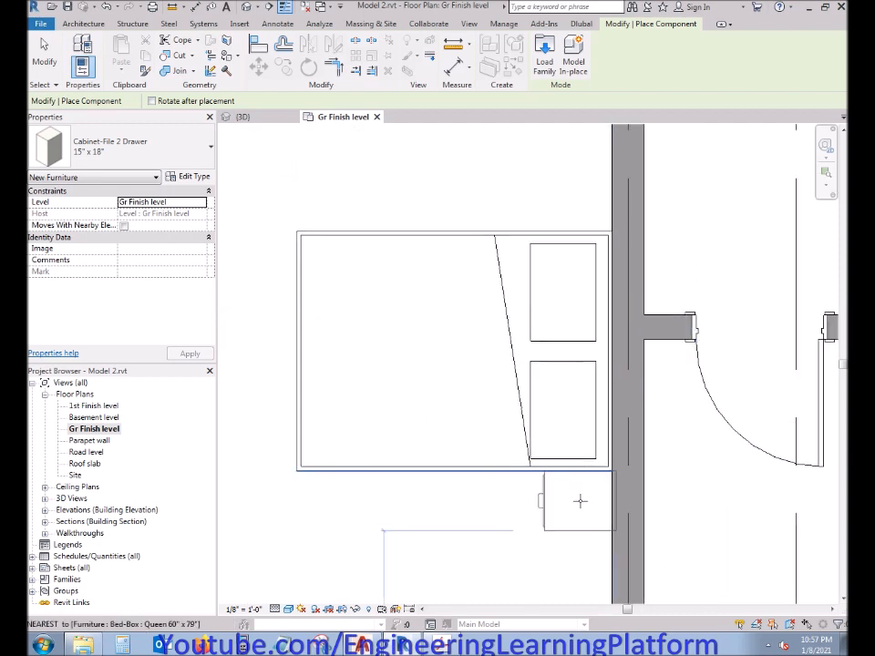
click(578, 501)
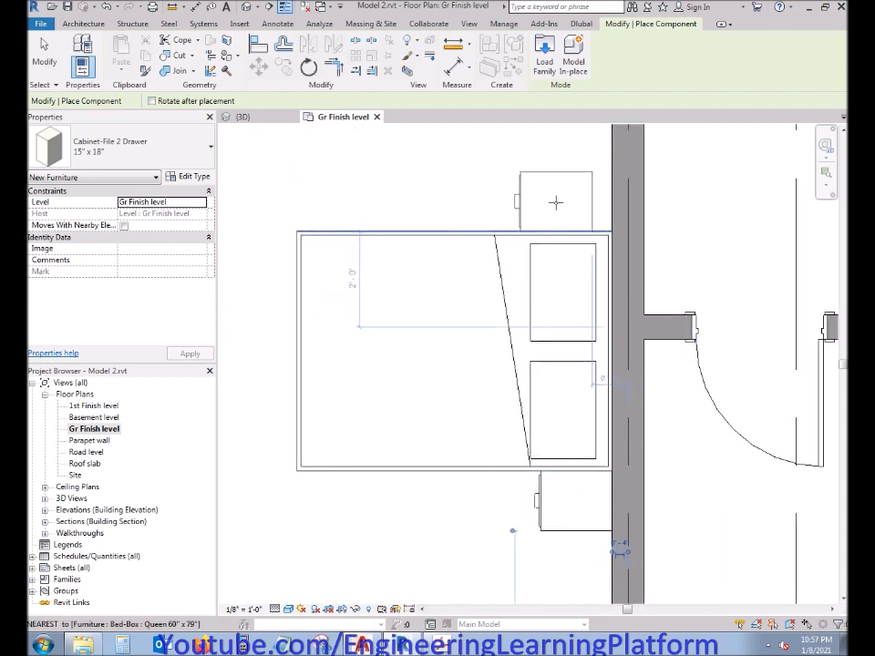
Step: Place two-drawer cabinets against the south wall on both sides of the bed between grids 1 and 2, drawers facing north
scroll(514, 396, down, 4)
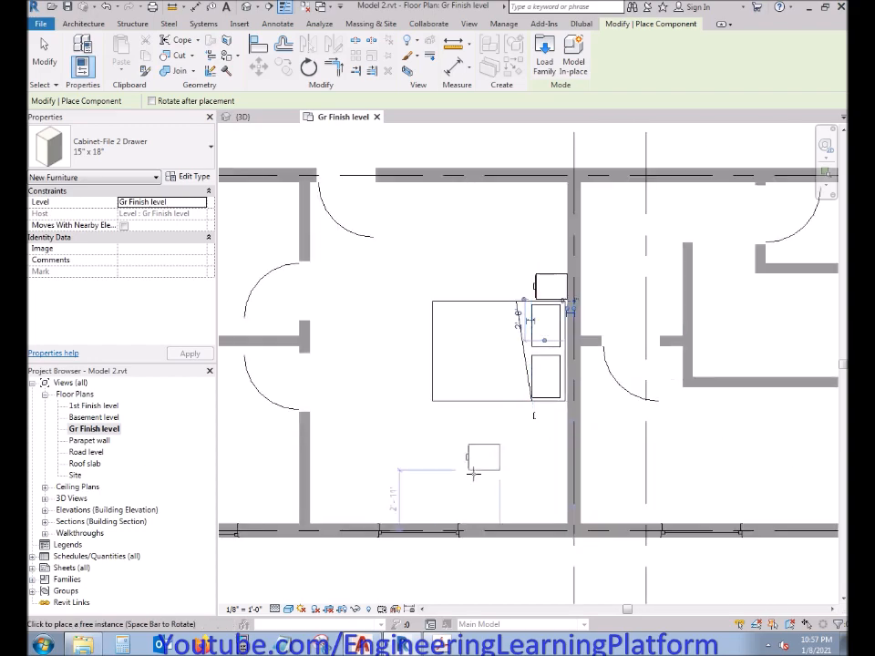
middle_drag(473, 475, 573, 505)
middle_drag(338, 517, 723, 493)
scroll(610, 510, up, 3)
key(space)
scroll(671, 468, up, 2)
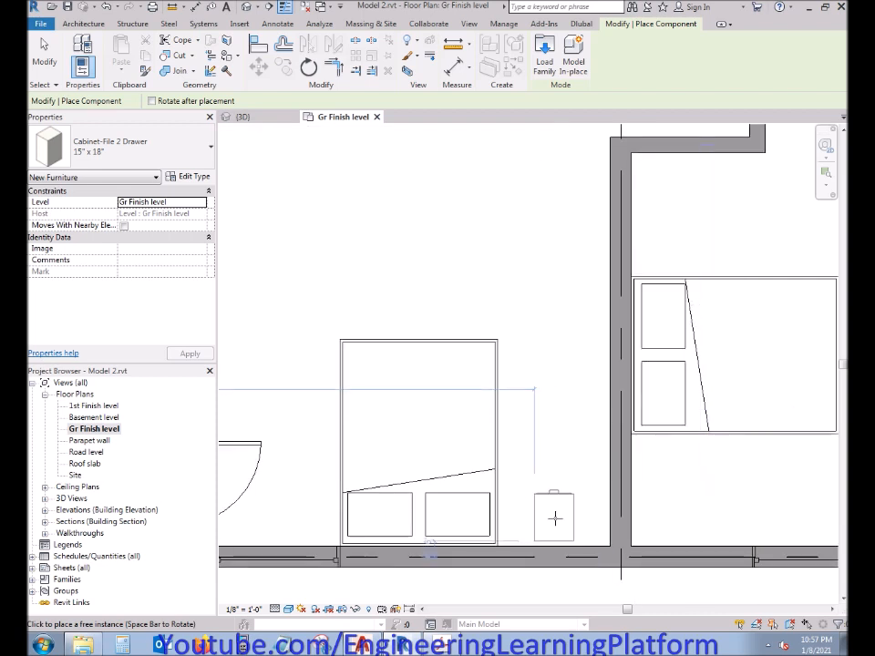
click(519, 521)
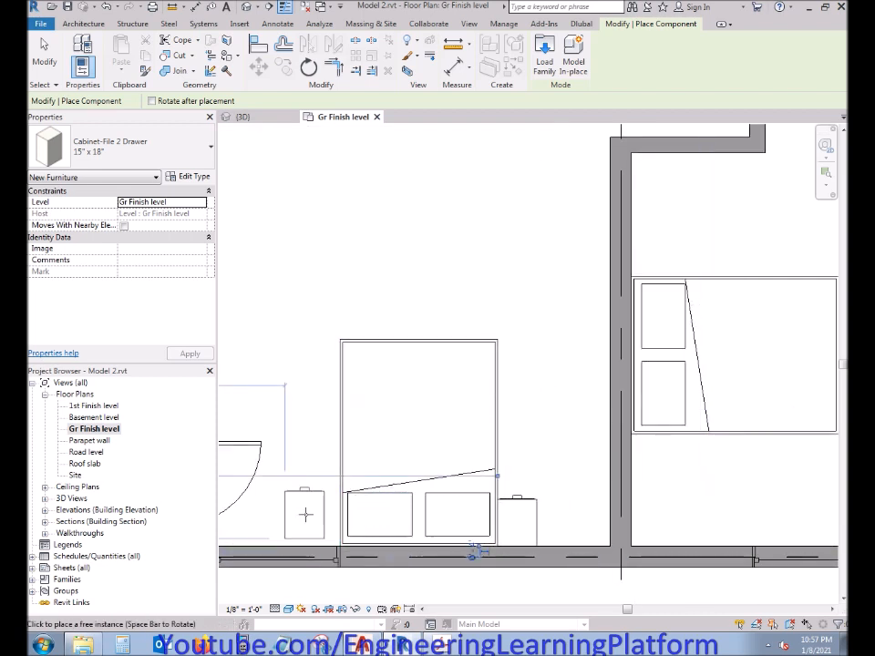
click(318, 519)
Step: Place two-drawer cabinets on both sides of the bed between grids 2 and 3, against its west wall, and end component placement
key(space)
key(space)
key(space)
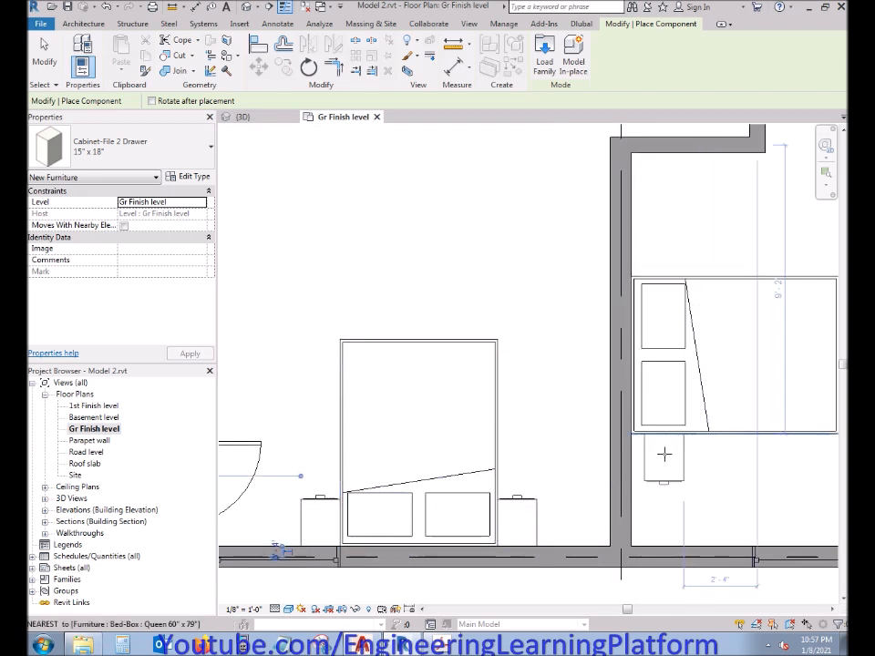
click(653, 454)
click(653, 256)
scroll(549, 497, down, 5)
middle_drag(580, 365, 531, 310)
scroll(605, 476, down, 2)
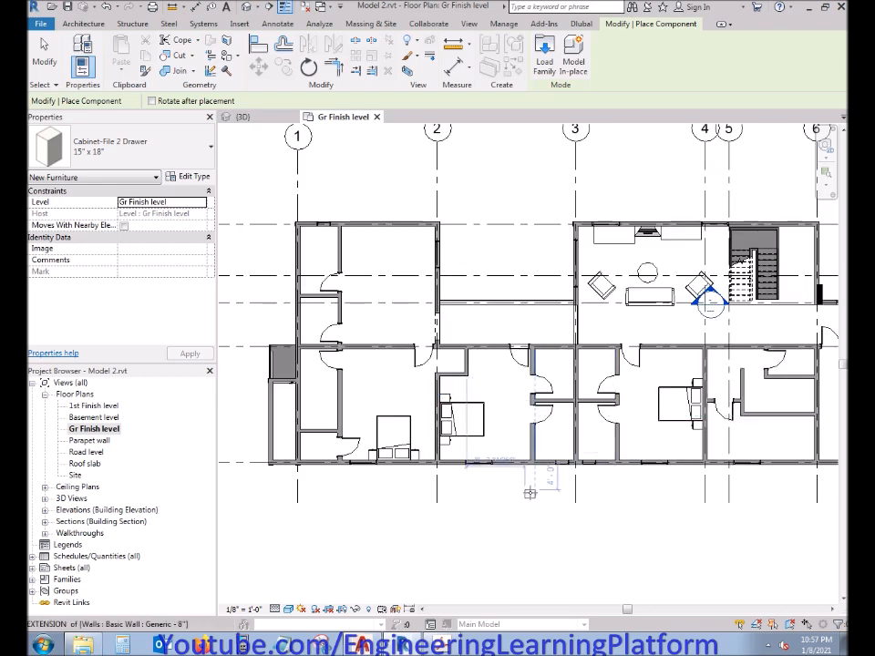
key(Escape)
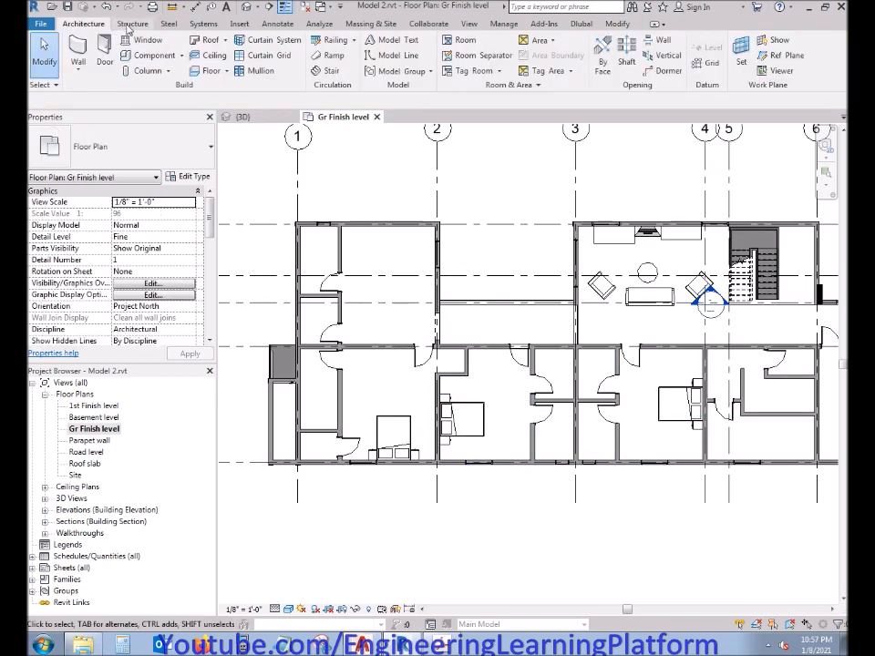
Step: Copy the 32" flat-screen TV and its stand from the living room to the north wall of the bedroom between grids 1 and 2
scroll(672, 238, up, 2)
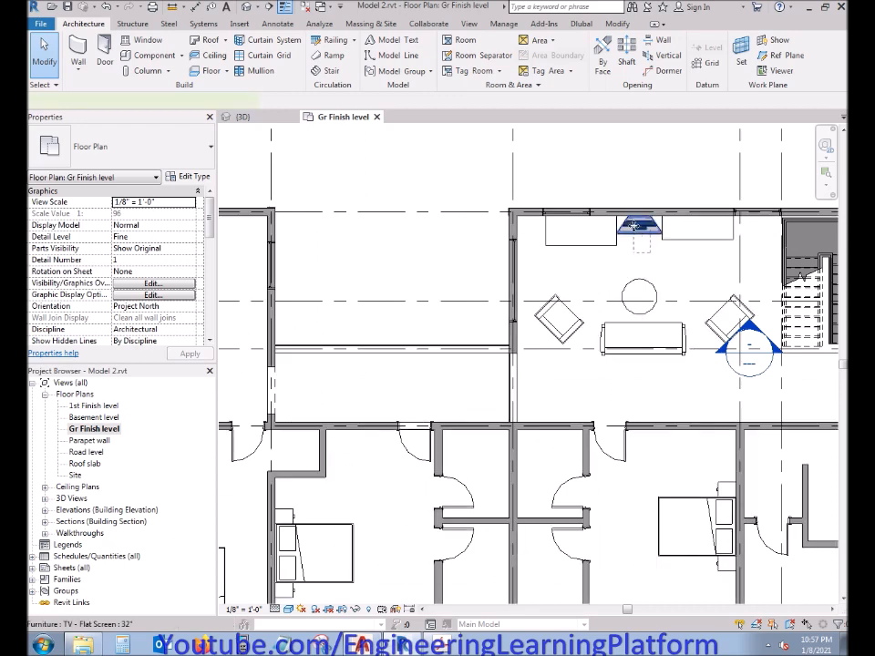
click(633, 227)
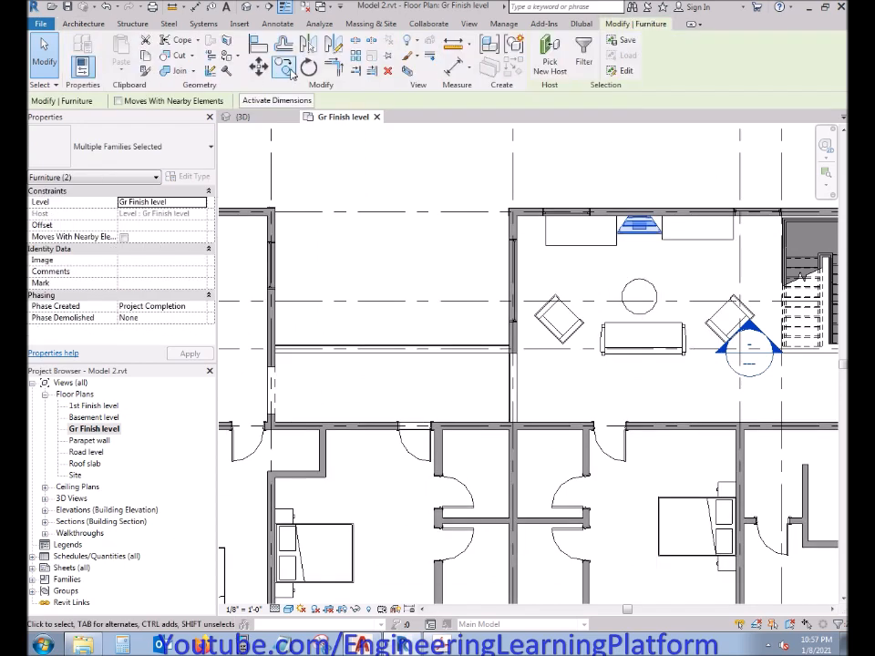
click(286, 68)
scroll(638, 223, up, 2)
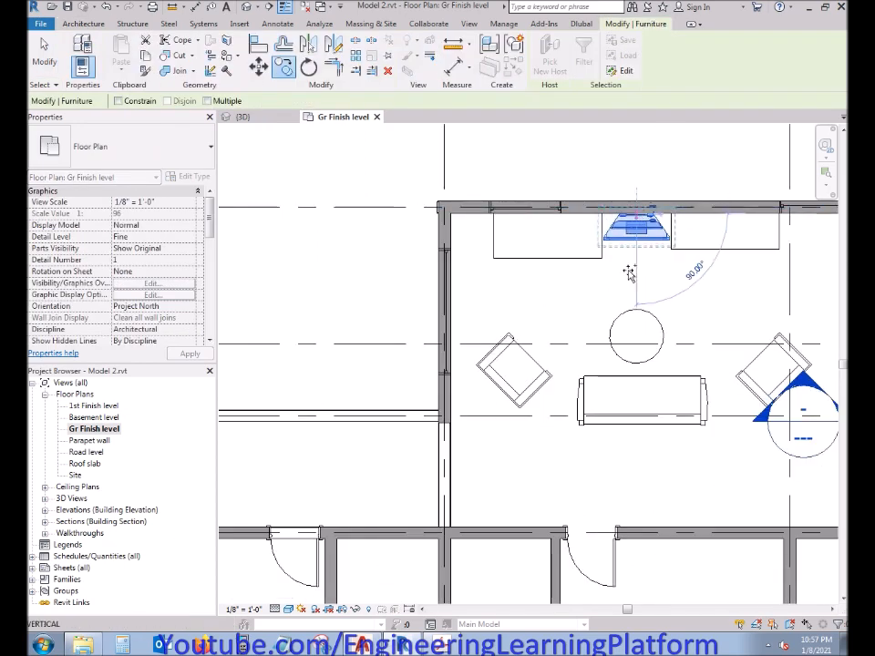
scroll(622, 316, down, 1)
middle_drag(609, 556, 622, 396)
middle_drag(364, 488, 507, 439)
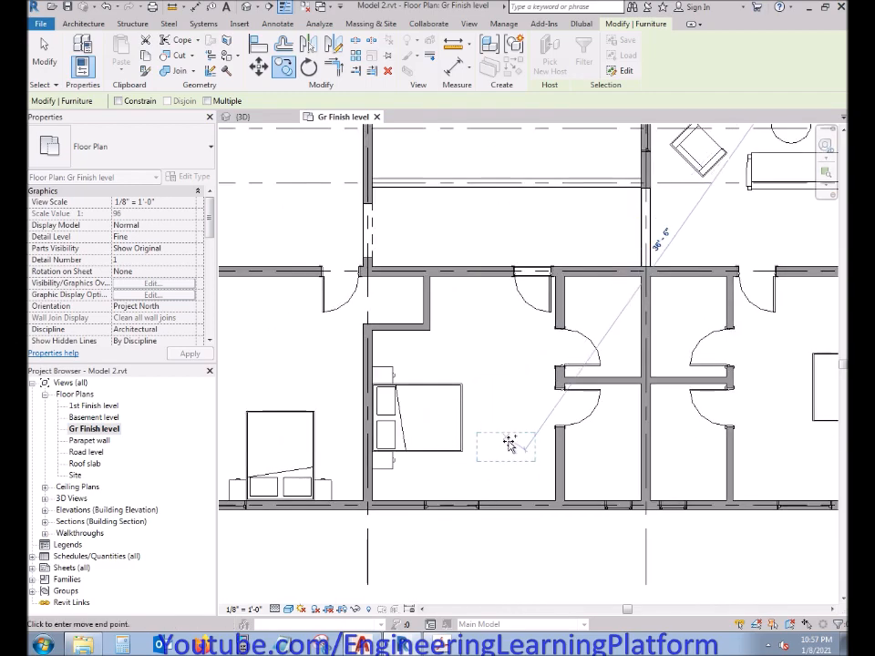
middle_drag(723, 421, 514, 407)
scroll(508, 418, down, 2)
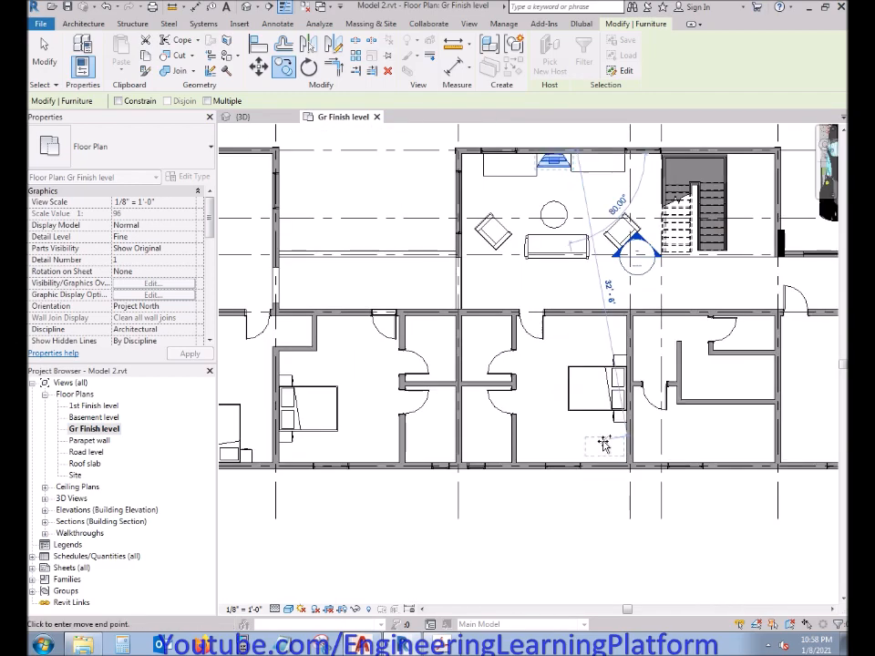
scroll(604, 443, down, 2)
scroll(301, 378, up, 4)
scroll(316, 327, up, 3)
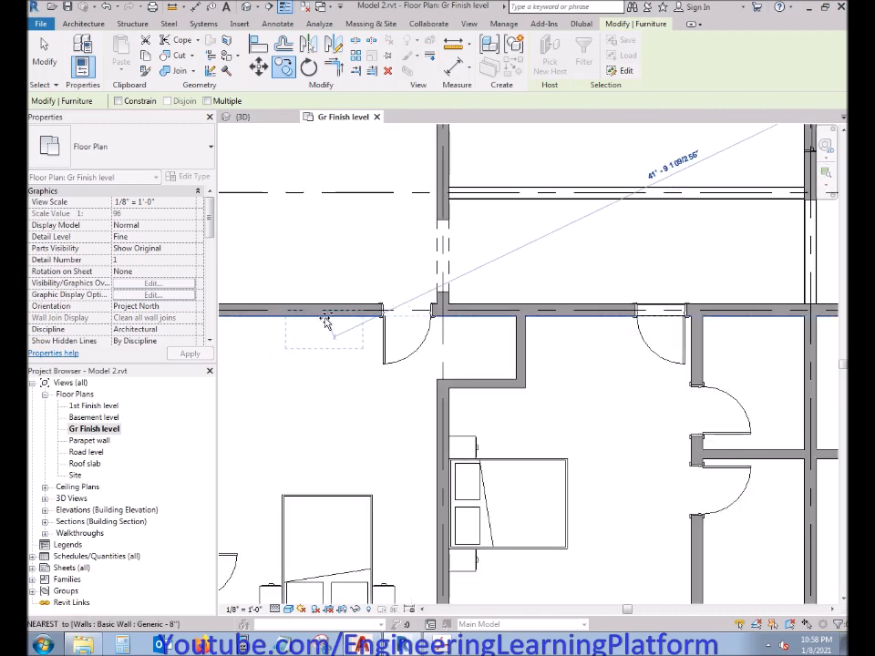
click(326, 324)
scroll(404, 425, down, 4)
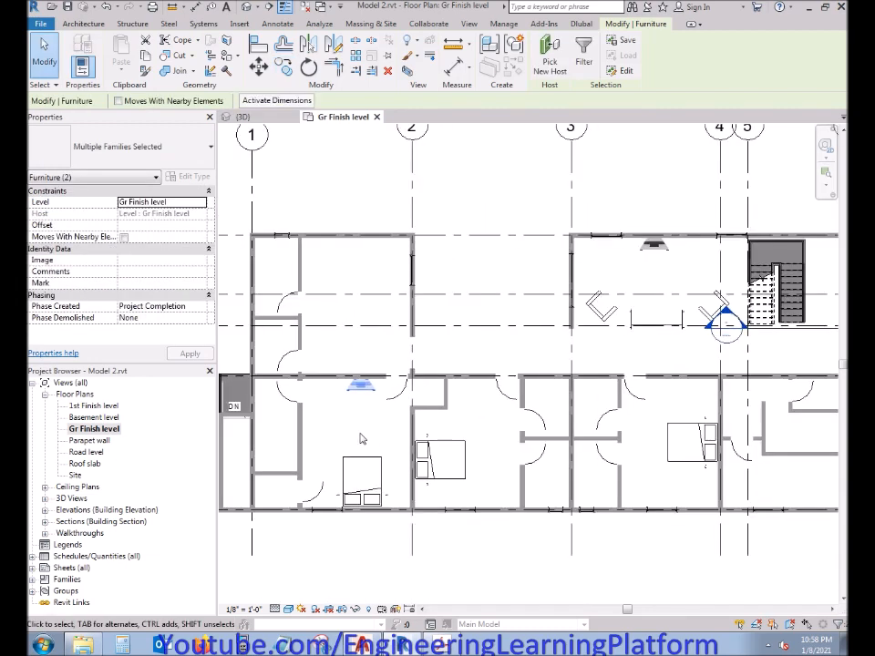
key(Escape)
scroll(466, 502, down, 1)
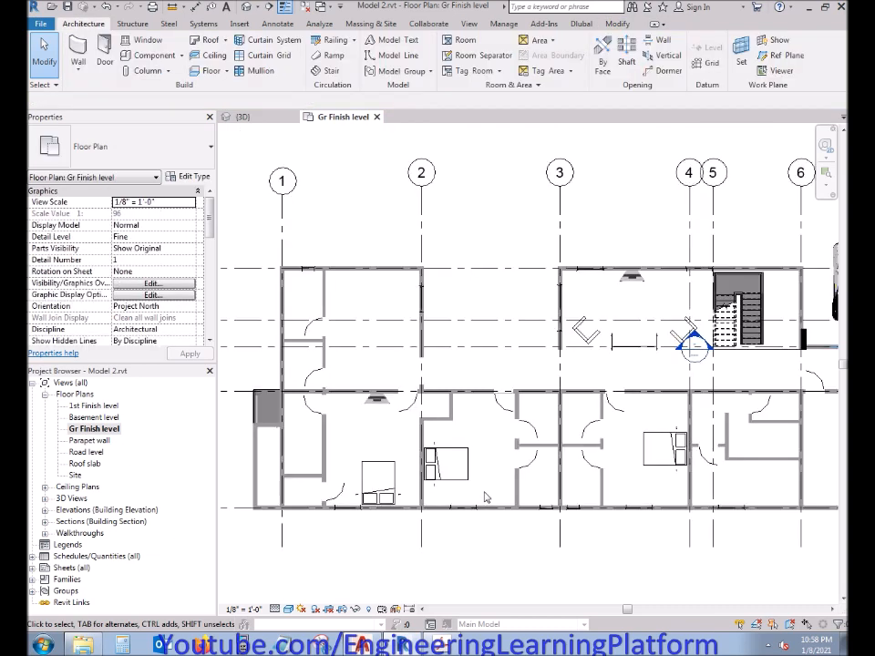
Step: Load the Dresser family from the Storage folder for component placement
scroll(379, 364, up, 2)
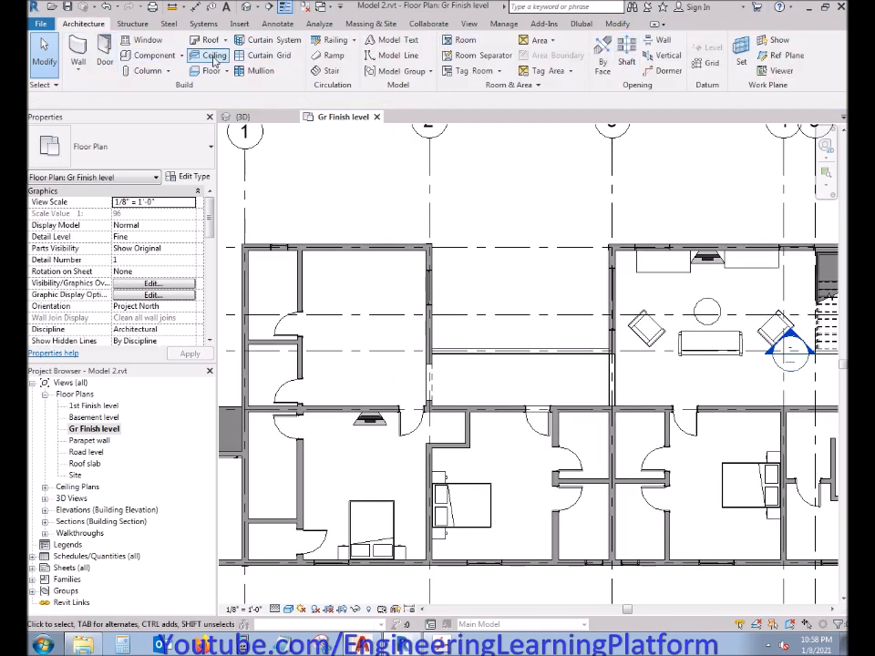
click(182, 54)
click(190, 71)
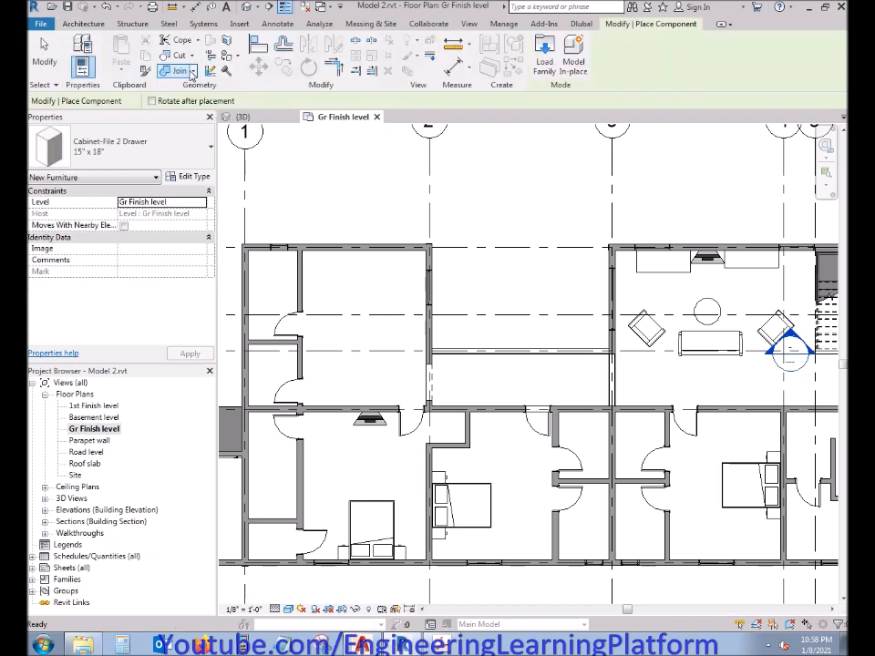
click(545, 62)
click(437, 282)
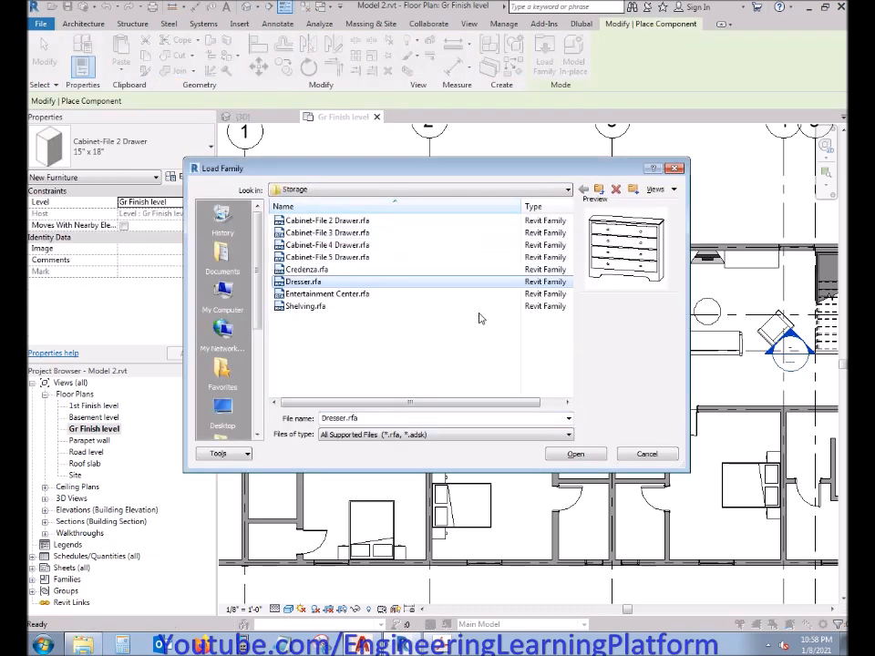
click(572, 458)
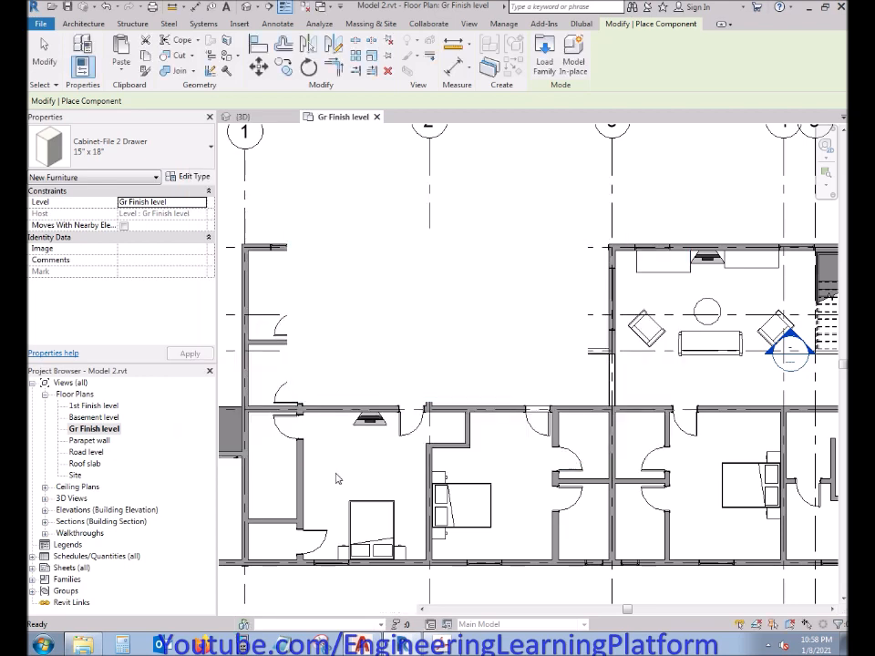
Step: Place a 48" x 72" x 24" dresser in the southwest closet beside grid 1, against its west wall and north partition
scroll(370, 472, up, 3)
scroll(370, 472, down, 5)
scroll(361, 518, up, 7)
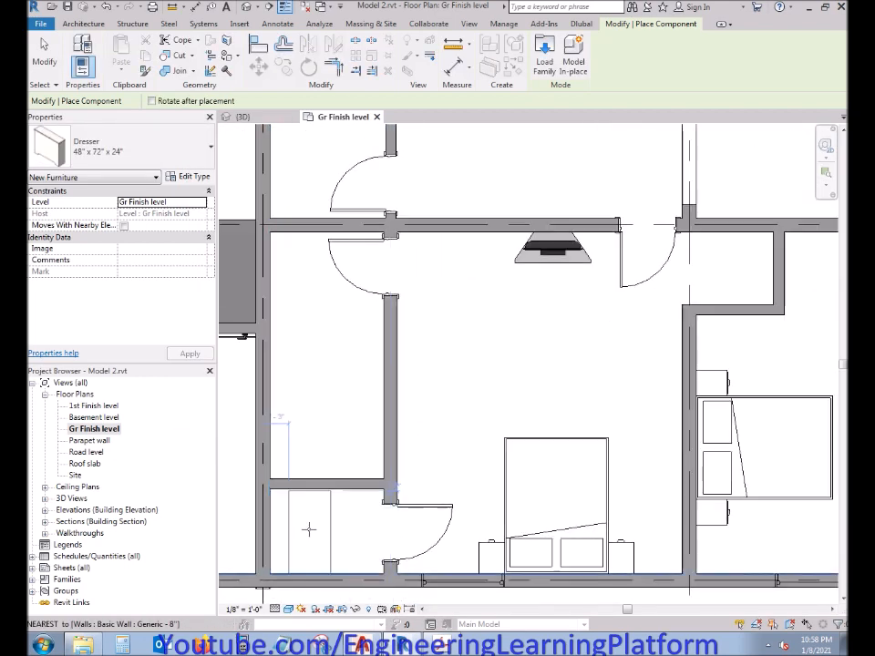
scroll(290, 531, up, 2)
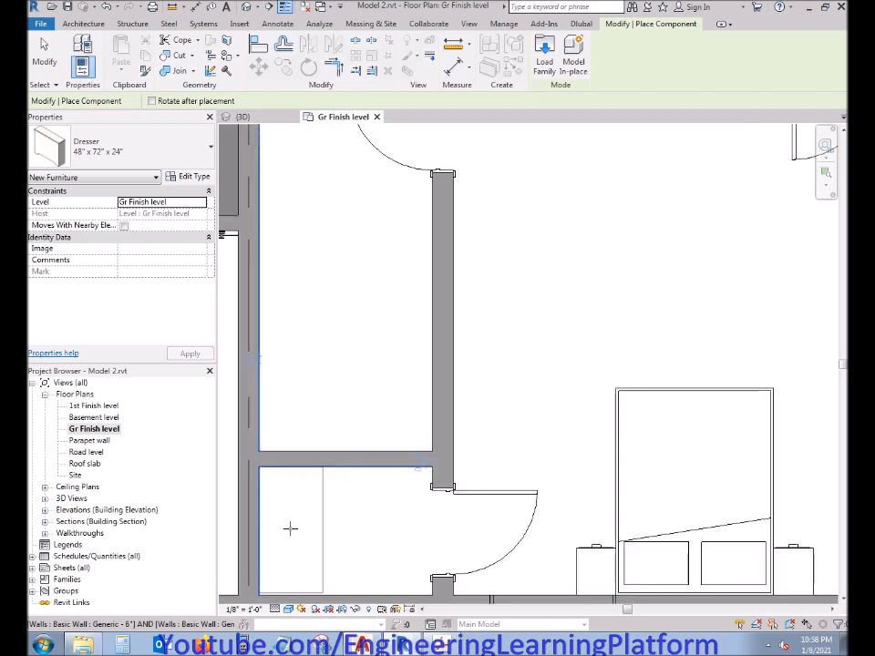
scroll(328, 504, up, 2)
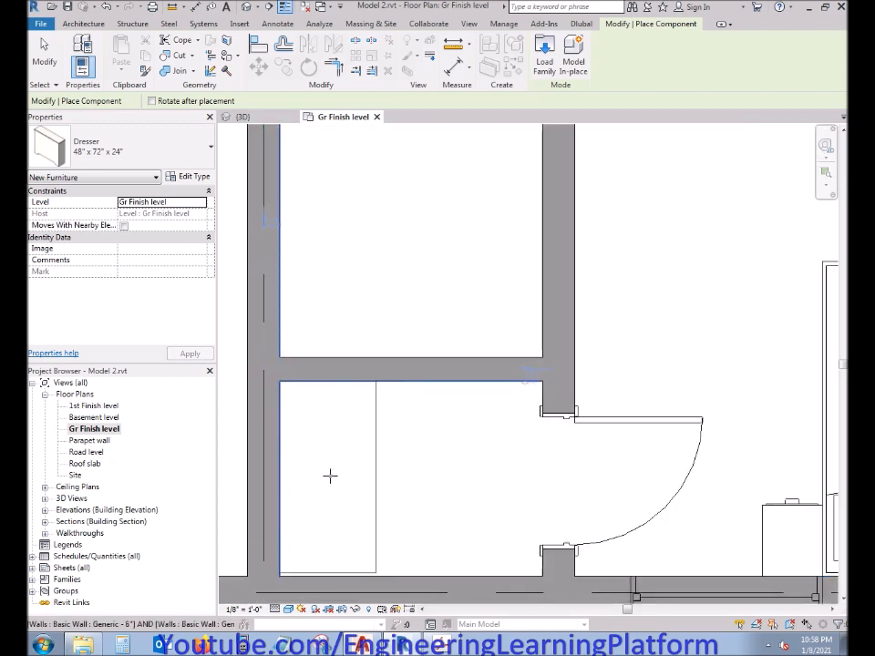
click(329, 476)
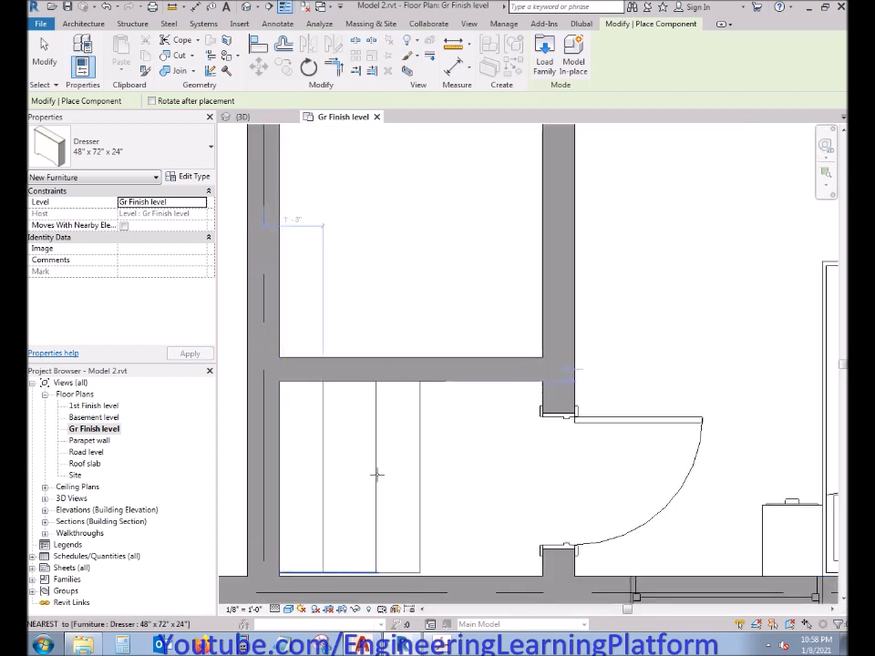
key(Escape)
Step: Try offsets of 5" and 4" for the closet dresser from its north partition, and return it flush to the partition
click(377, 472)
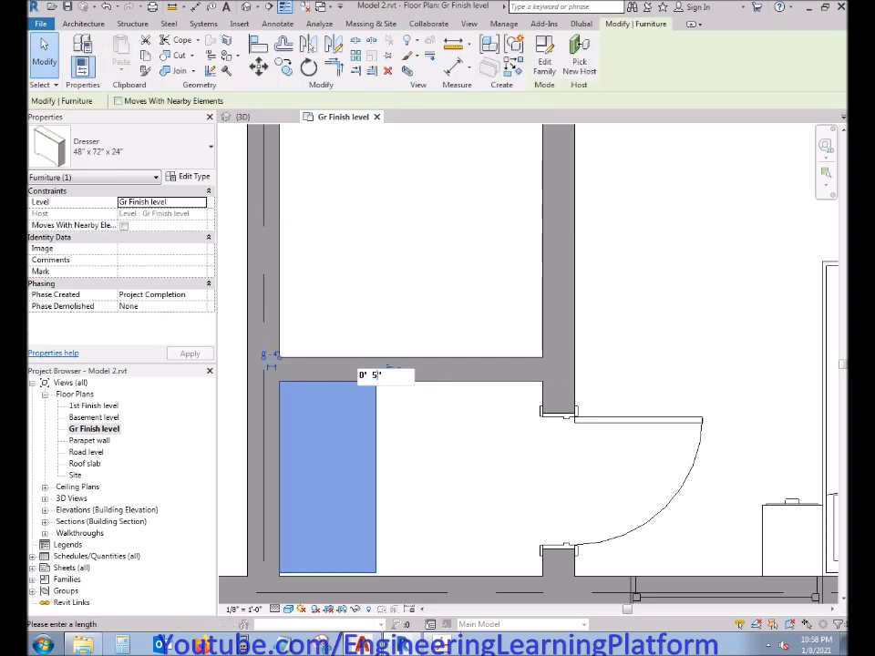
text(5)
key(Return)
click(390, 377)
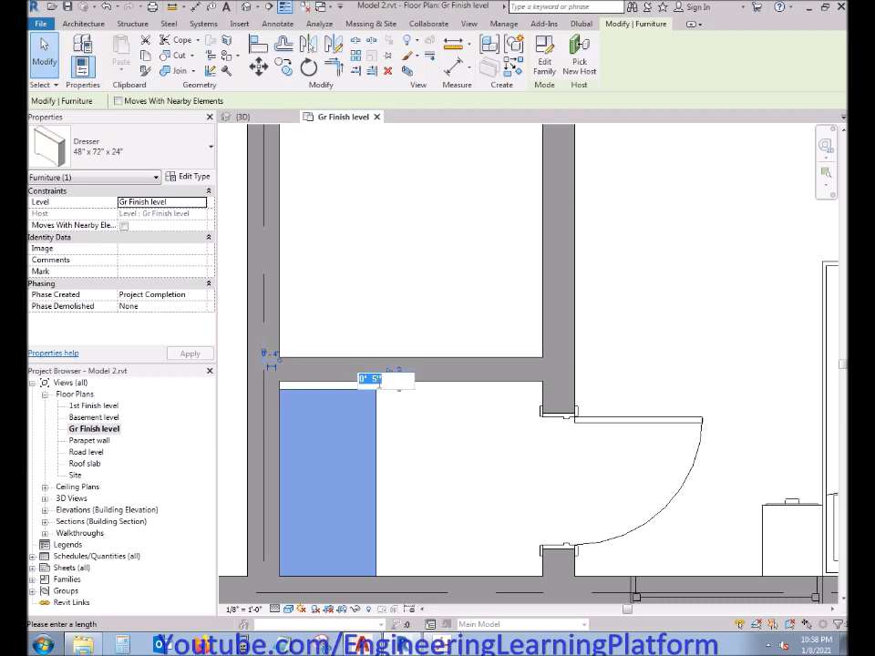
key(Return)
click(427, 448)
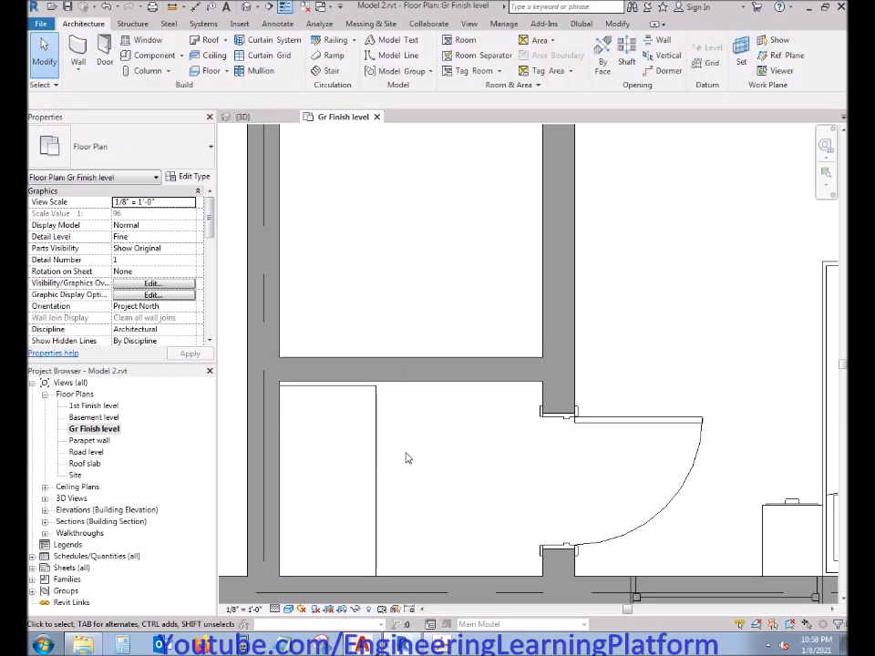
click(376, 450)
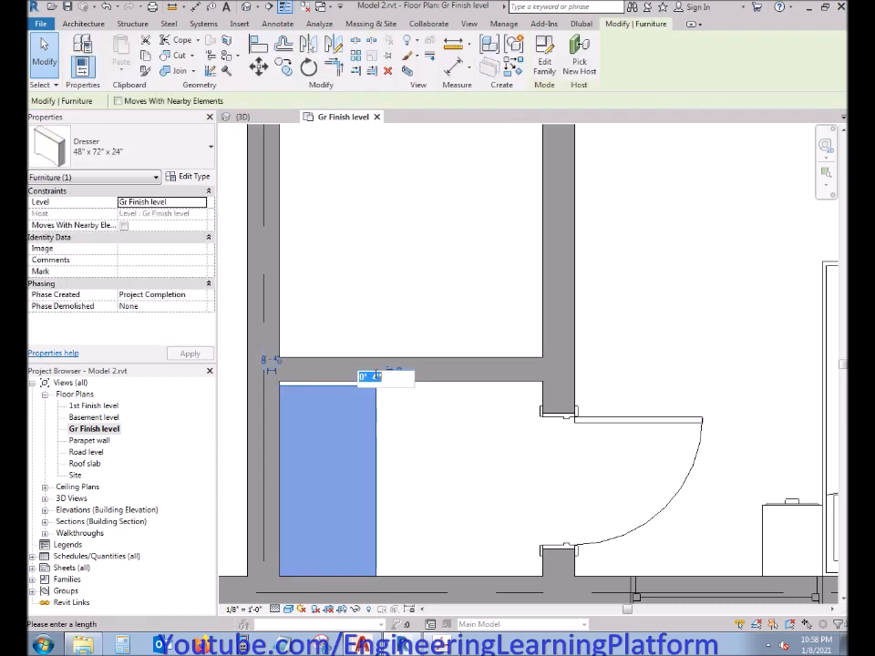
key(Return)
click(416, 476)
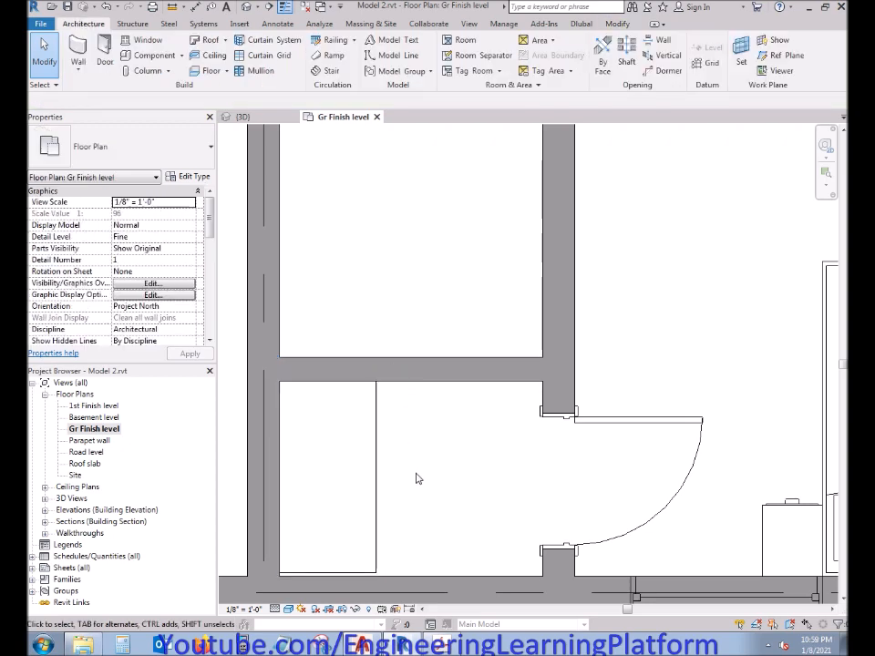
Step: Copy the dresser into the south closet just west of grid 3, against the closet's west wall
scroll(418, 479, down, 3)
scroll(418, 479, down, 5)
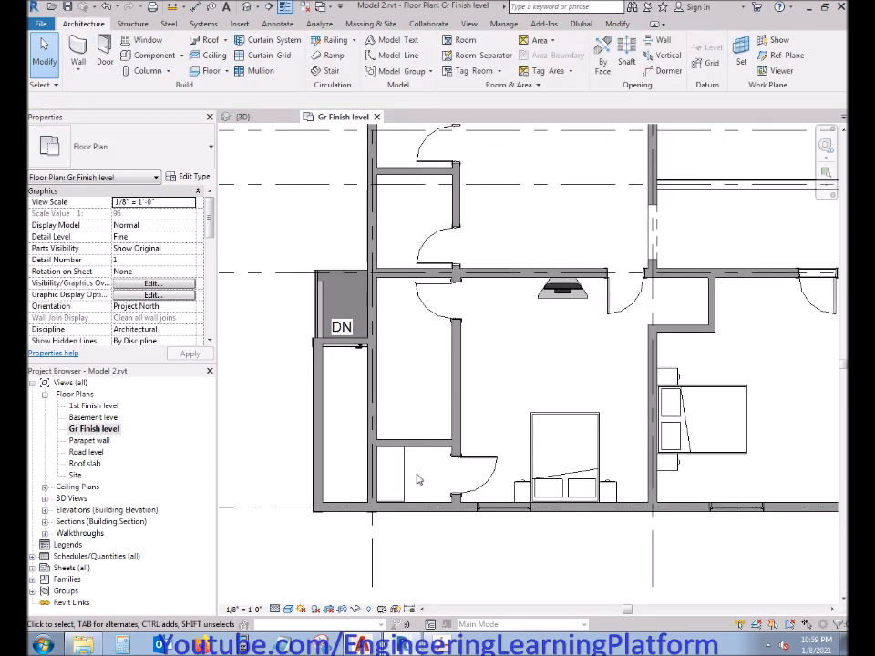
middle_drag(404, 471, 356, 491)
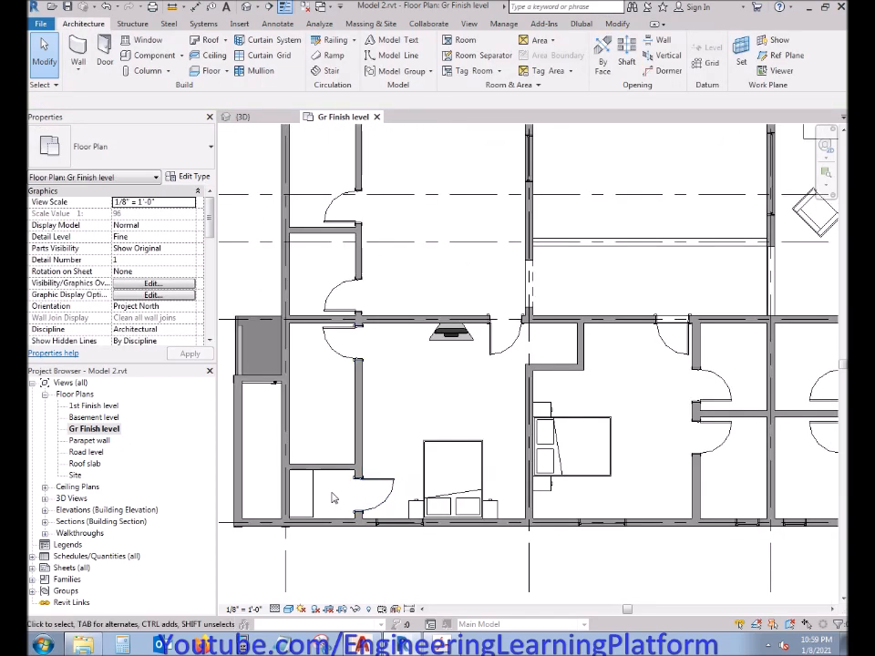
click(308, 493)
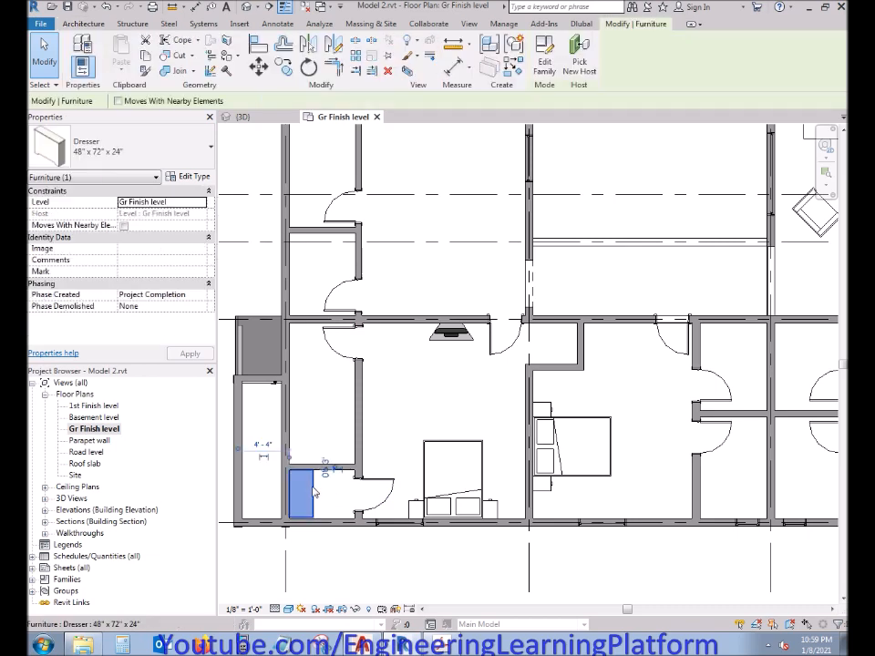
click(284, 65)
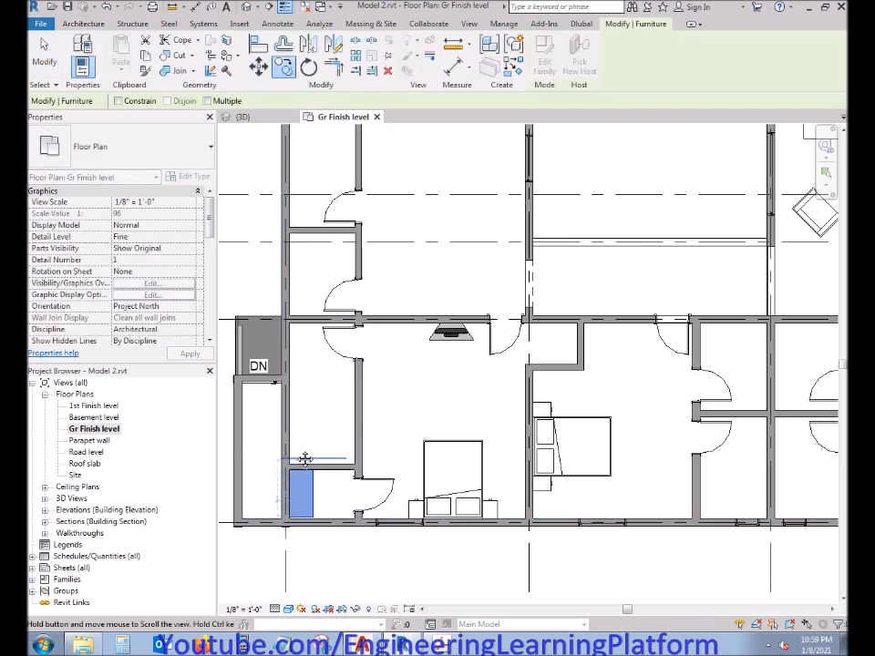
middle_drag(306, 459, 264, 438)
scroll(256, 504, up, 4)
click(243, 493)
scroll(274, 551, down, 5)
scroll(640, 521, up, 2)
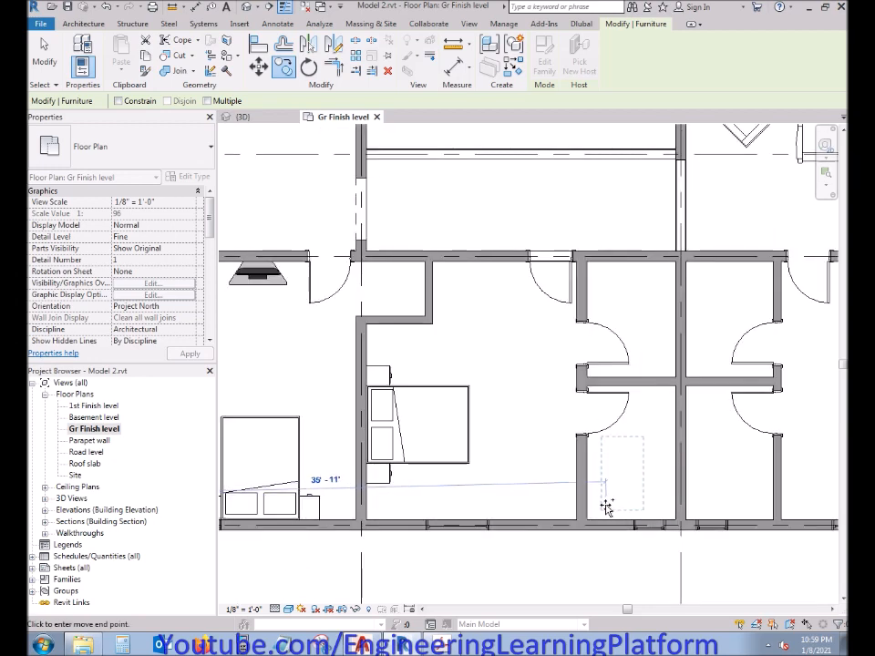
scroll(606, 506, up, 2)
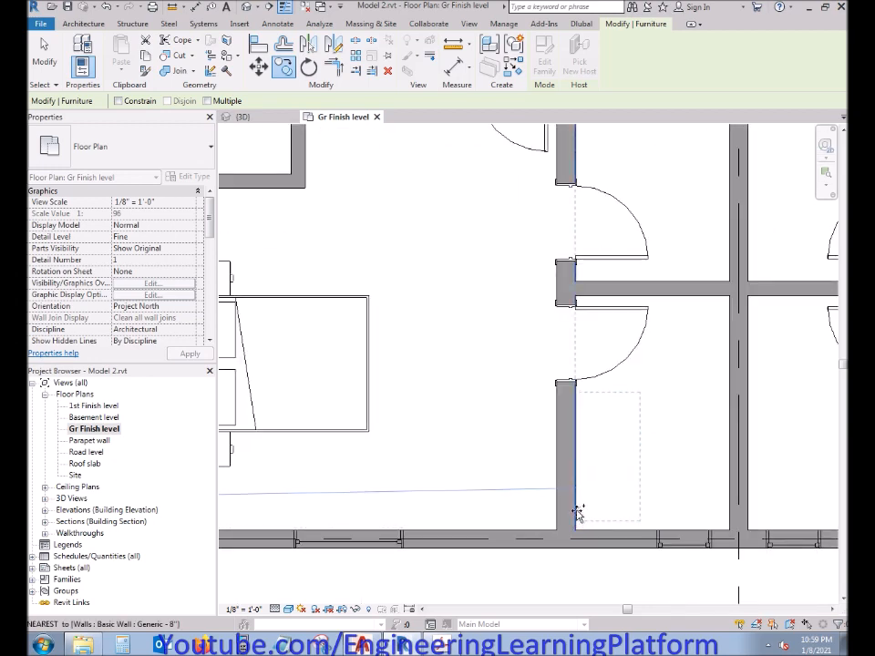
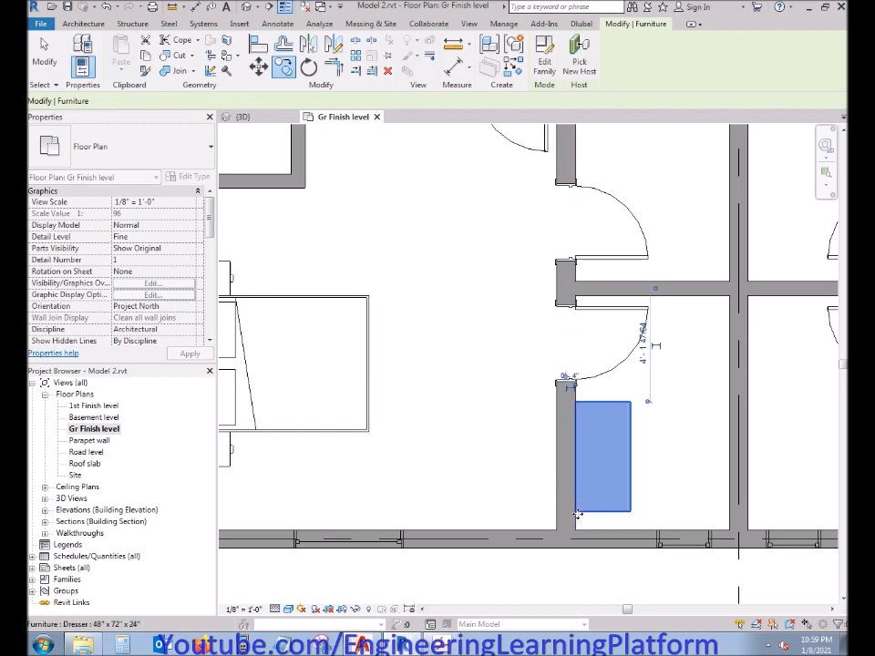
click(581, 516)
scroll(507, 522, down, 2)
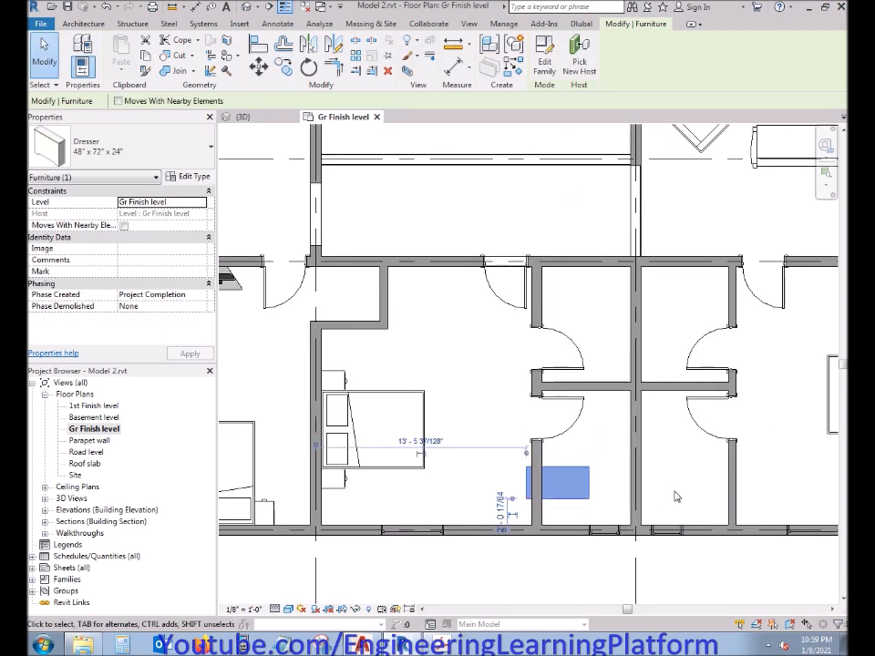
key(Escape)
click(575, 496)
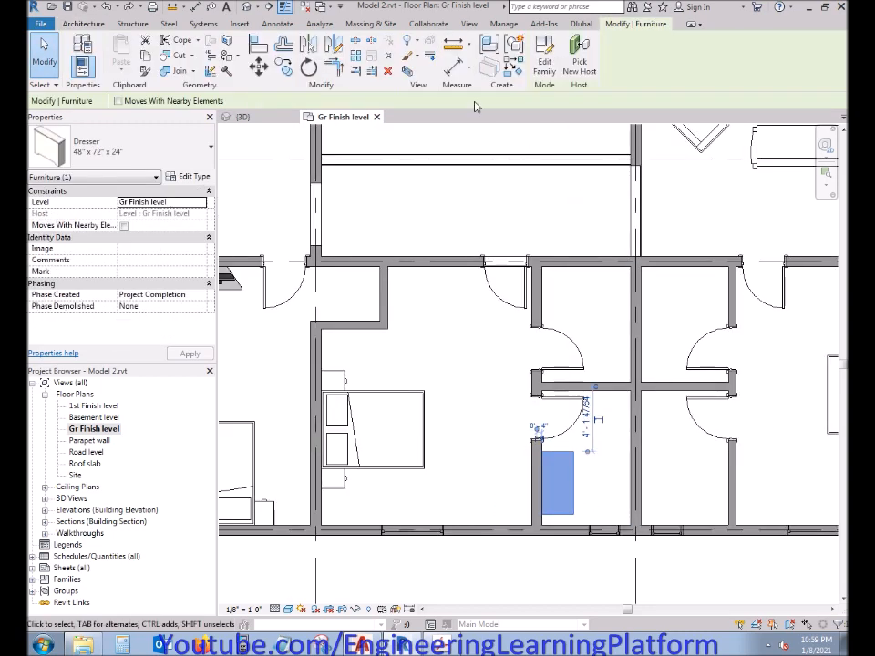
key(Escape)
Step: Examine the placement and orientation of the two closet dressers in the 3D view
click(243, 116)
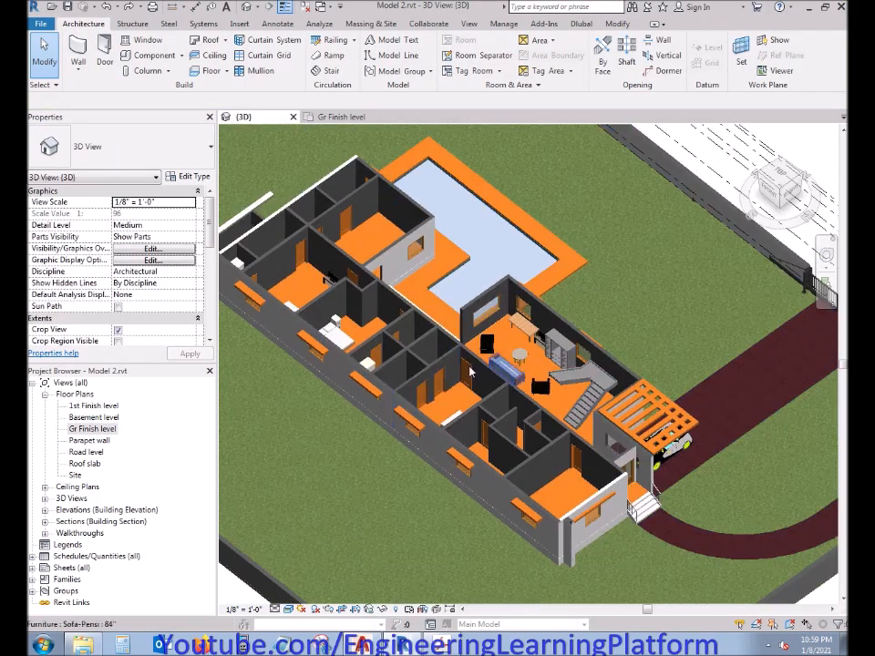
middle_drag(363, 301, 511, 348)
scroll(380, 319, up, 3)
shift+middle_drag(377, 316, 432, 242)
scroll(432, 242, up, 2)
scroll(432, 244, down, 3)
shift+middle_drag(482, 382, 592, 420)
scroll(605, 443, up, 2)
scroll(605, 442, down, 2)
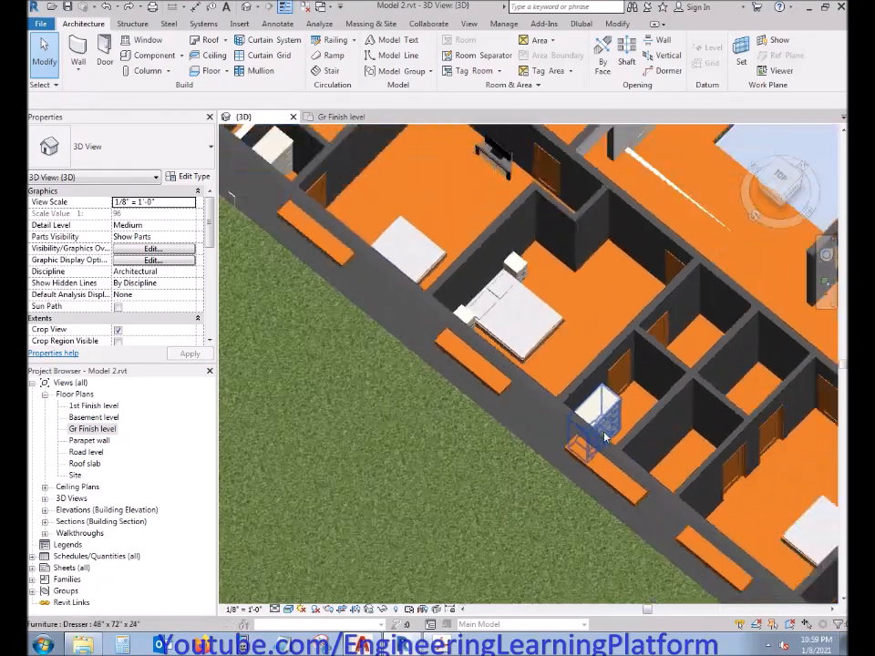
shift+middle_drag(574, 467, 598, 404)
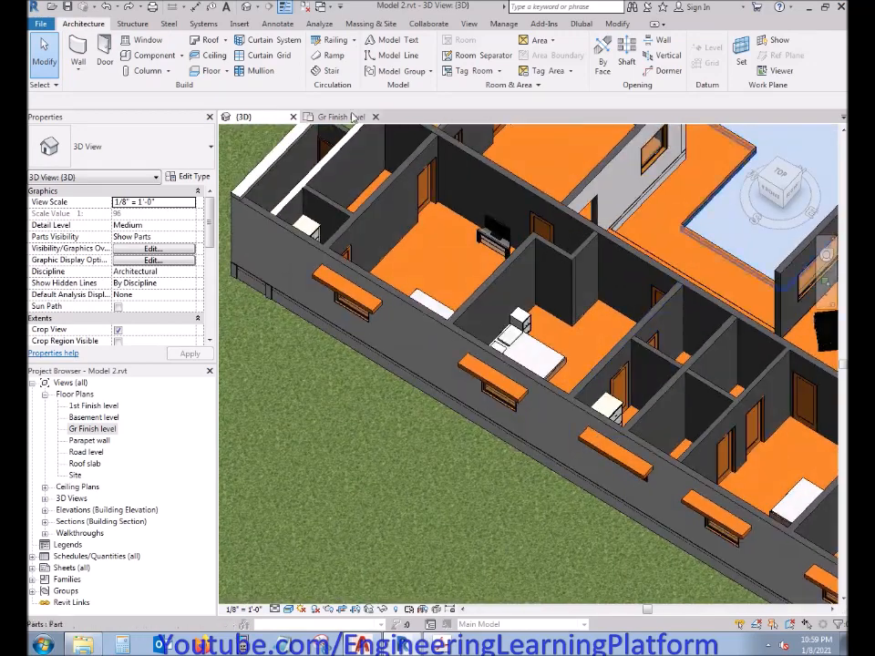
Step: In the Gr Finish level plan, move the dresser in the closet west of grid 3 about 3'-4" east
click(342, 116)
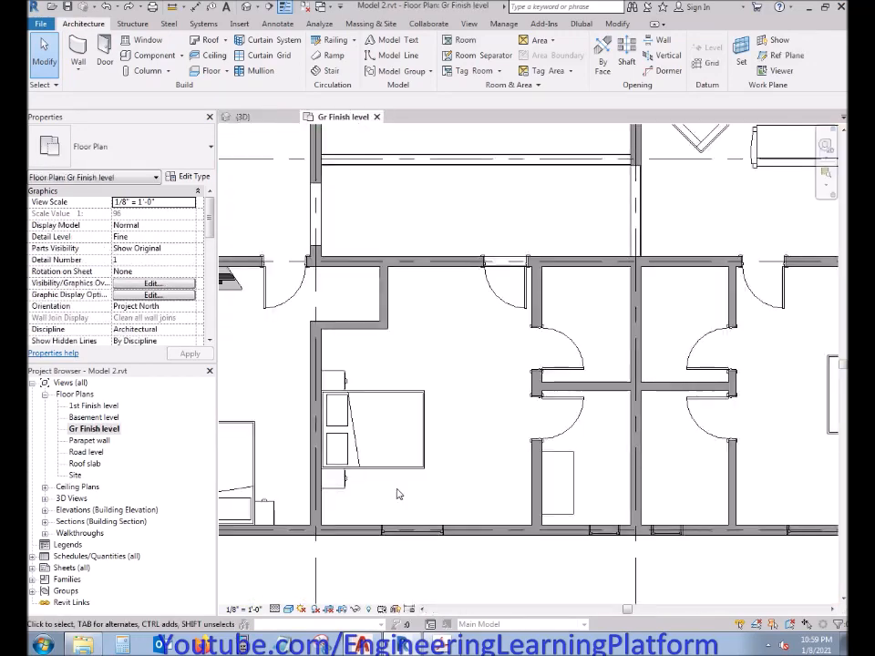
click(572, 511)
key(m)
key(v)
scroll(569, 525, up, 3)
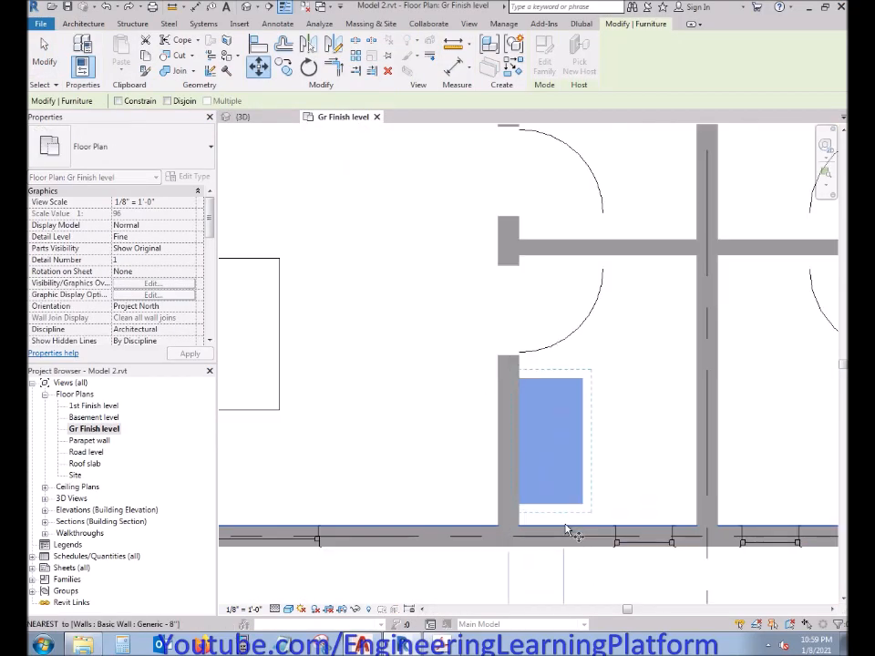
click(527, 511)
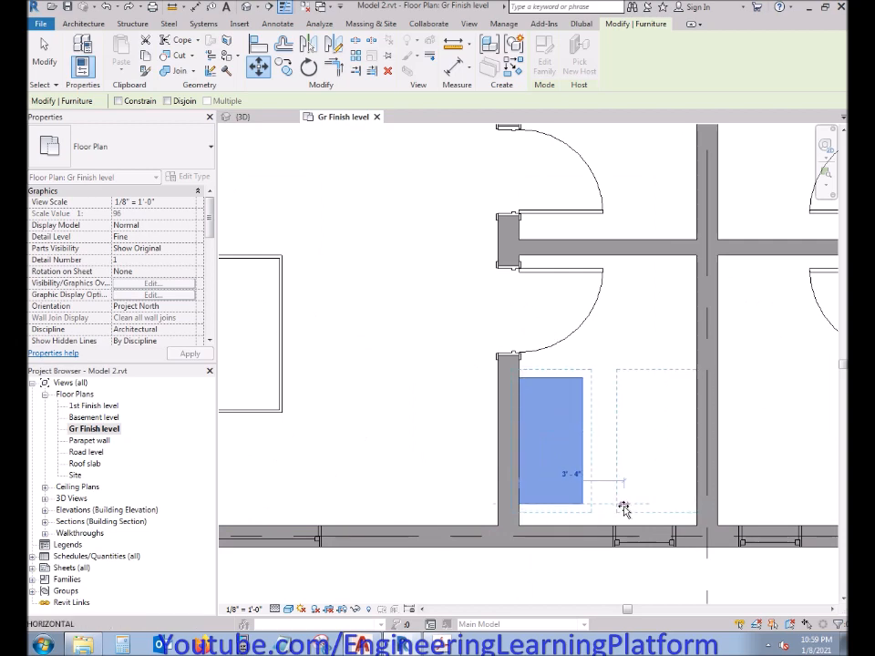
click(623, 509)
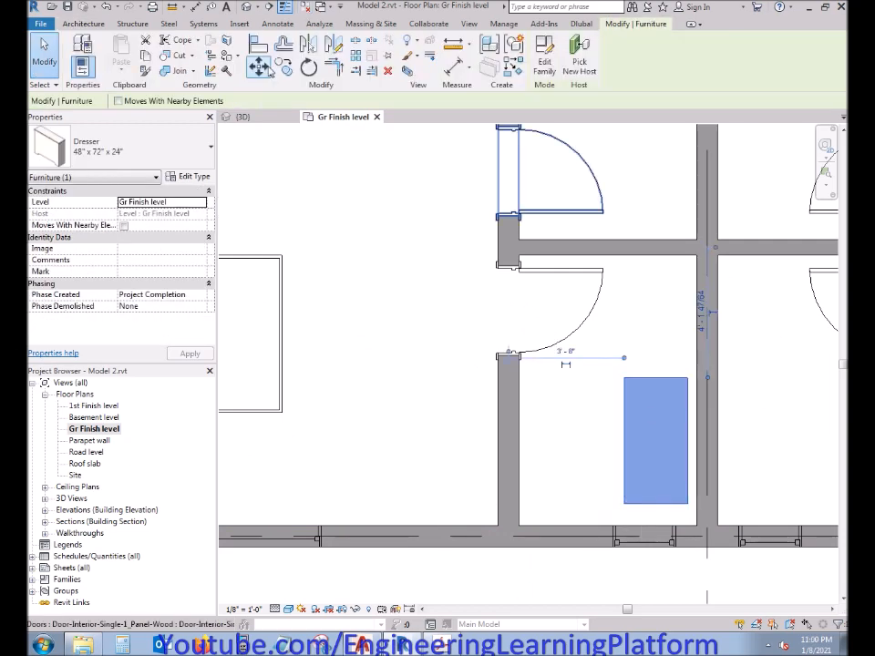
Step: Rotate the dresser in the closet west of grid 3 by 90 degrees
click(310, 72)
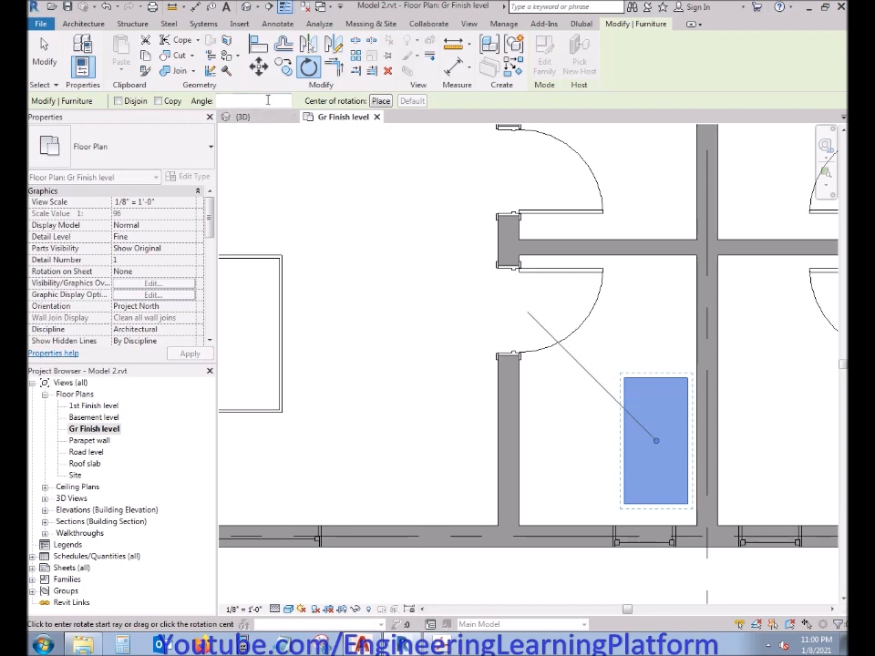
text(90)
key(Return)
click(460, 371)
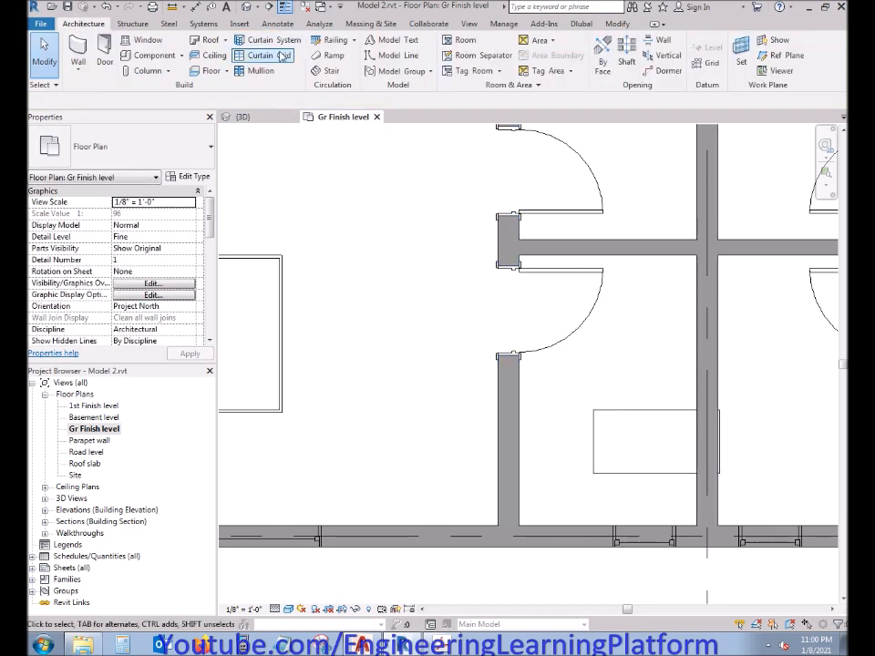
Step: Move the rotated dresser clear of the closet's east wall
click(647, 481)
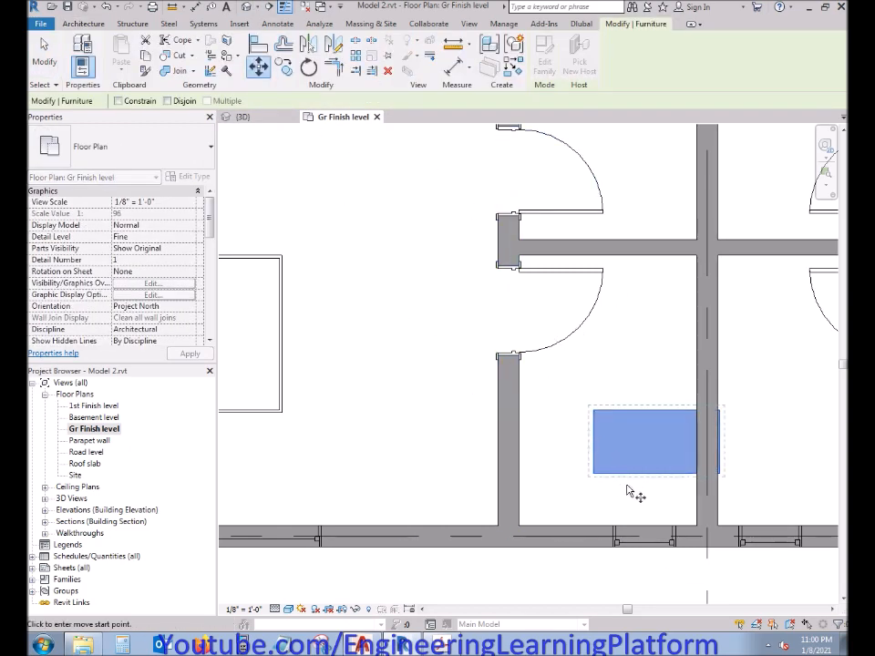
Step: Move the dresser against the exterior wall of the small room and check its placement in the 3D view
click(551, 527)
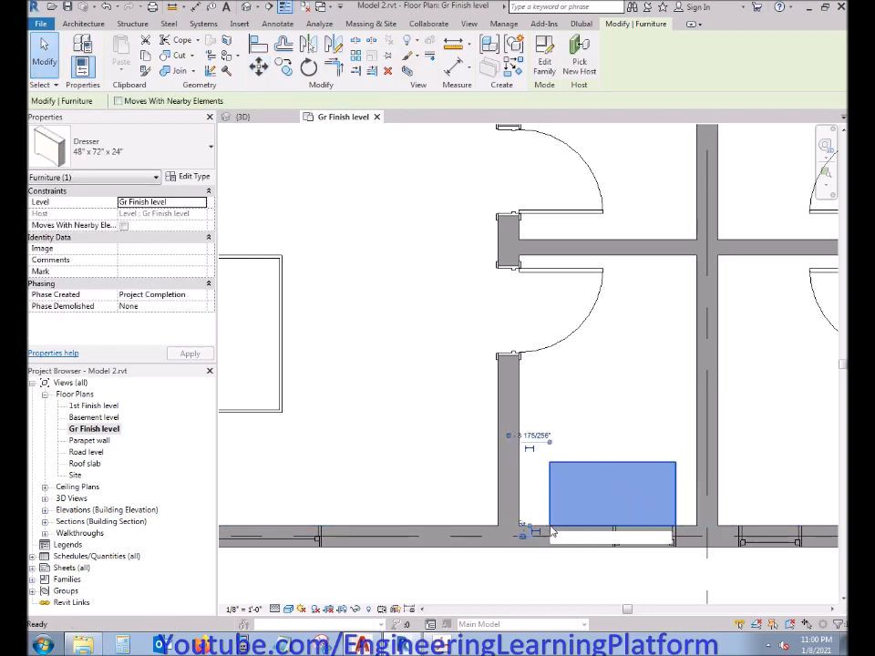
click(273, 136)
click(243, 117)
scroll(532, 460, down, 3)
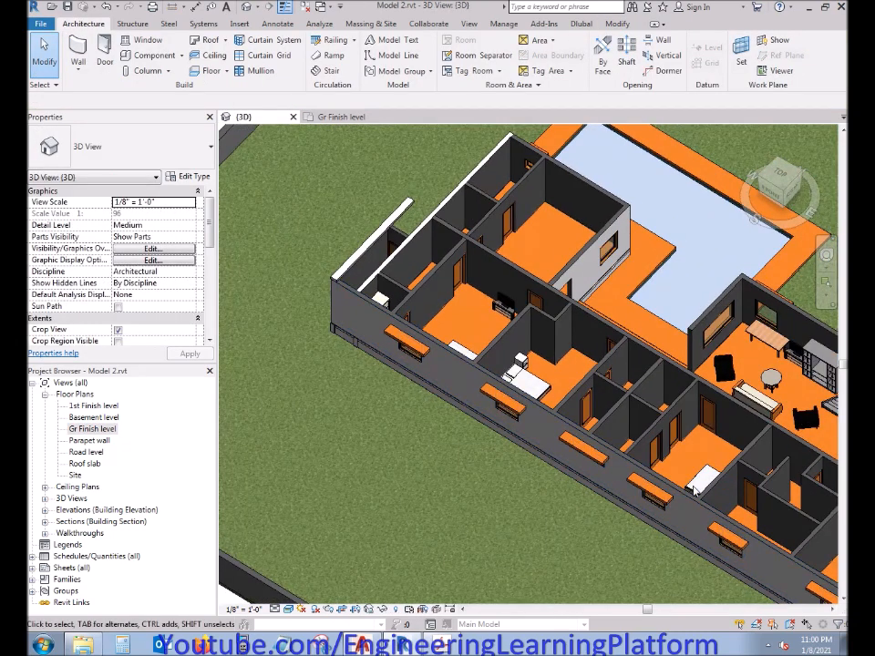
shift+middle_drag(653, 527, 274, 437)
scroll(742, 289, up, 3)
shift+middle_drag(742, 301, 567, 141)
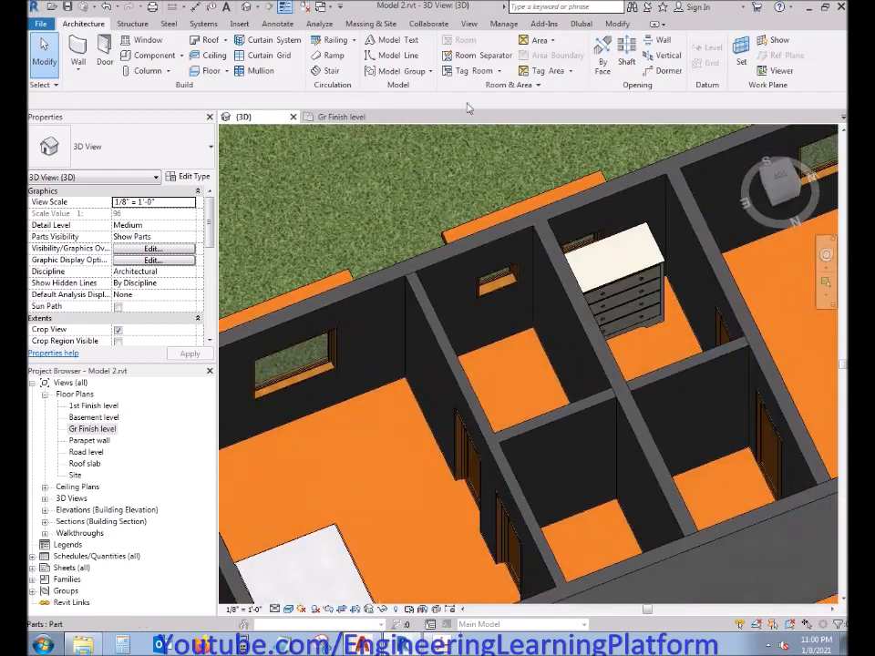
Step: Mirror a copy of the dresser about the shared partition wall into the adjoining small room on the Gr Finish level plan
click(352, 117)
scroll(518, 351, down, 3)
click(580, 418)
middle_drag(602, 368, 469, 289)
click(308, 43)
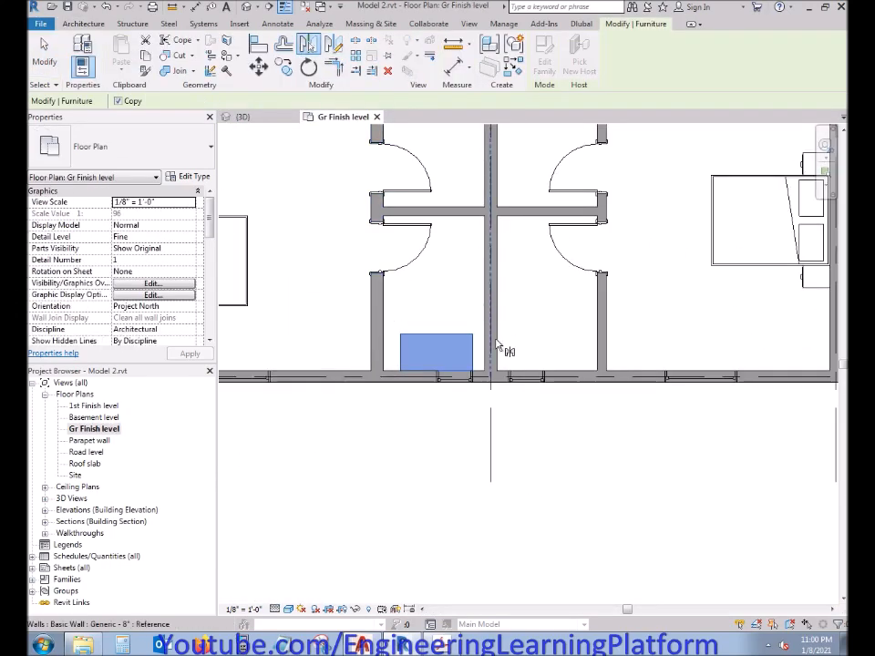
click(494, 340)
key(Escape)
scroll(533, 432, down, 2)
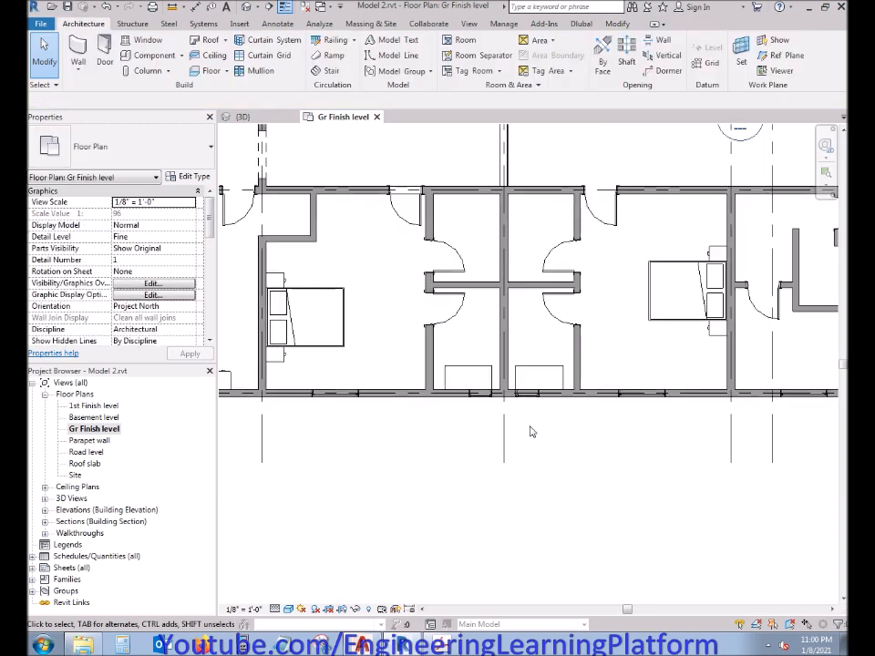
Step: Start loading a component family and preview the Finish Carpentry profile families in the US Imperial library
scroll(535, 428, down, 3)
middle_drag(629, 436, 659, 459)
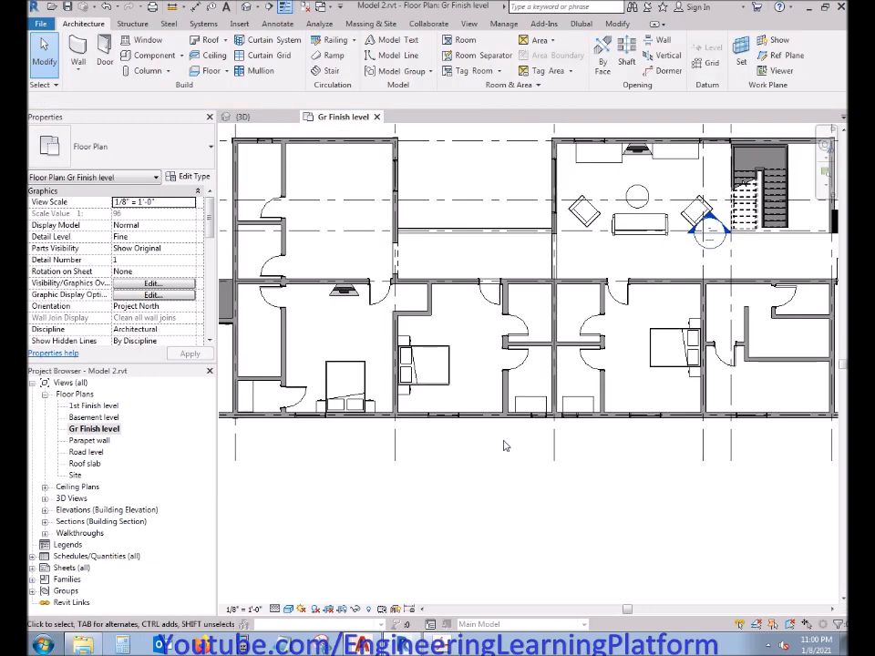
middle_drag(503, 466, 500, 473)
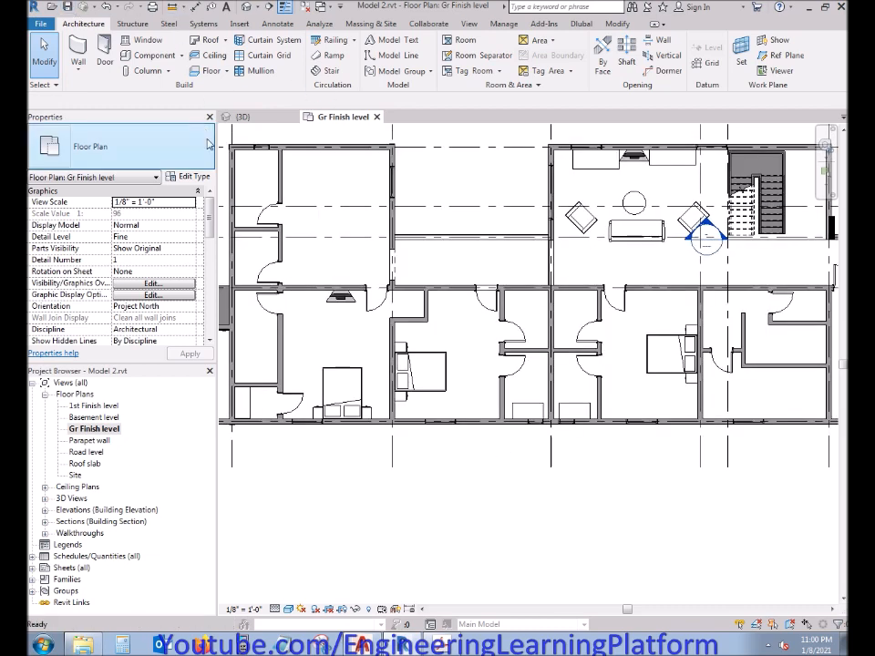
click(183, 56)
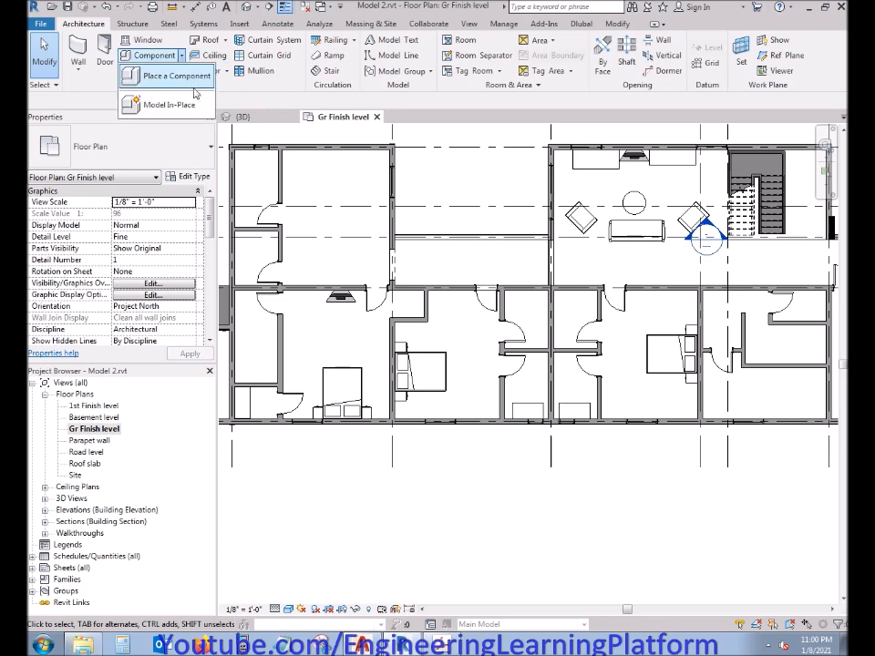
click(117, 123)
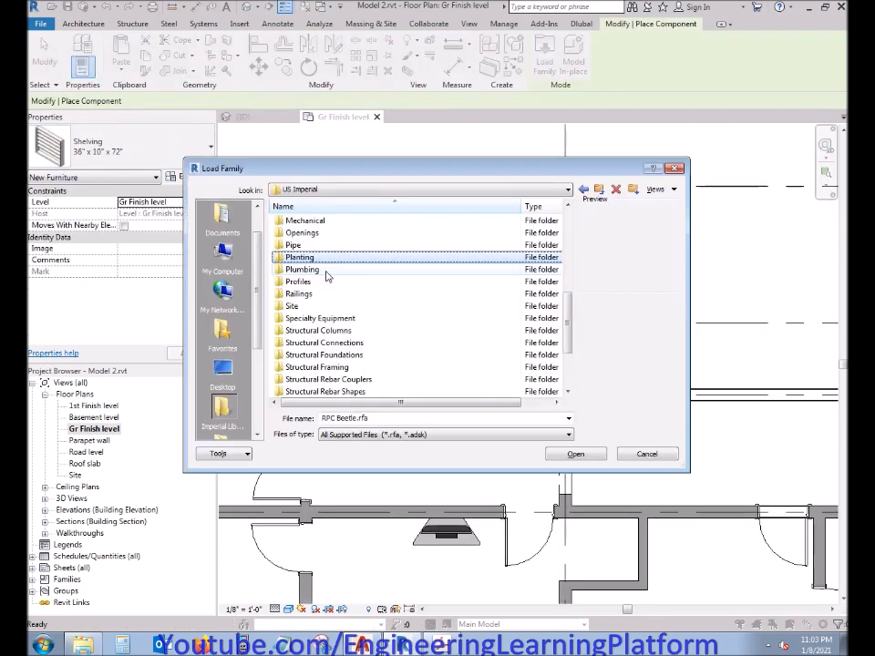
double_click(327, 283)
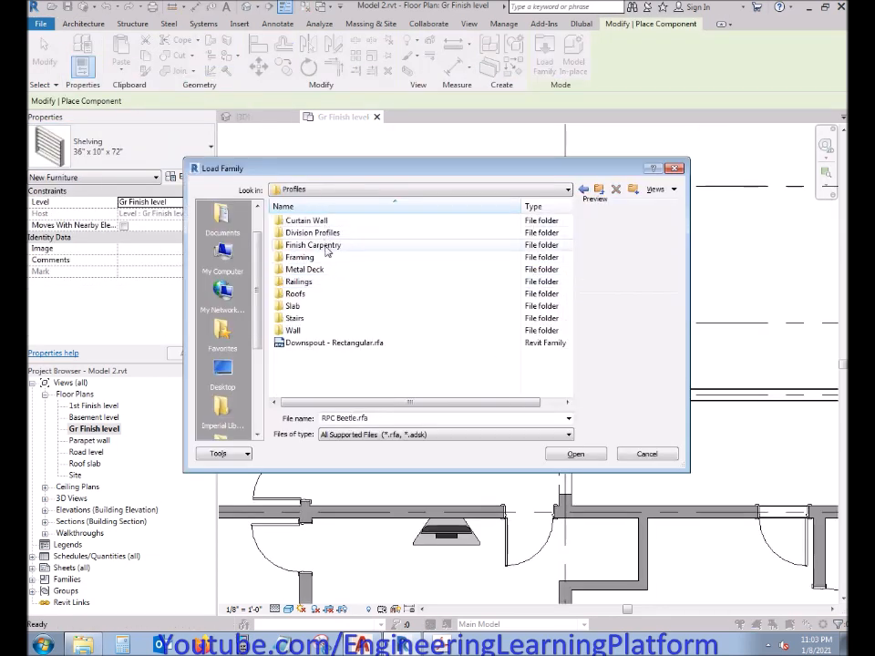
double_click(333, 246)
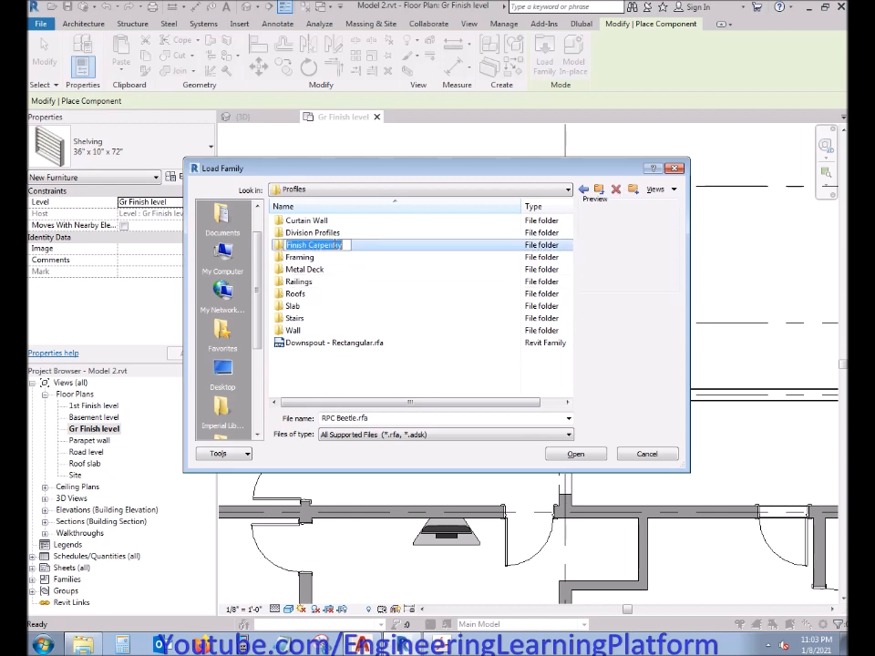
double_click(361, 252)
key(Down)
key(Down)
key(Down)
key(Down)
key(Down)
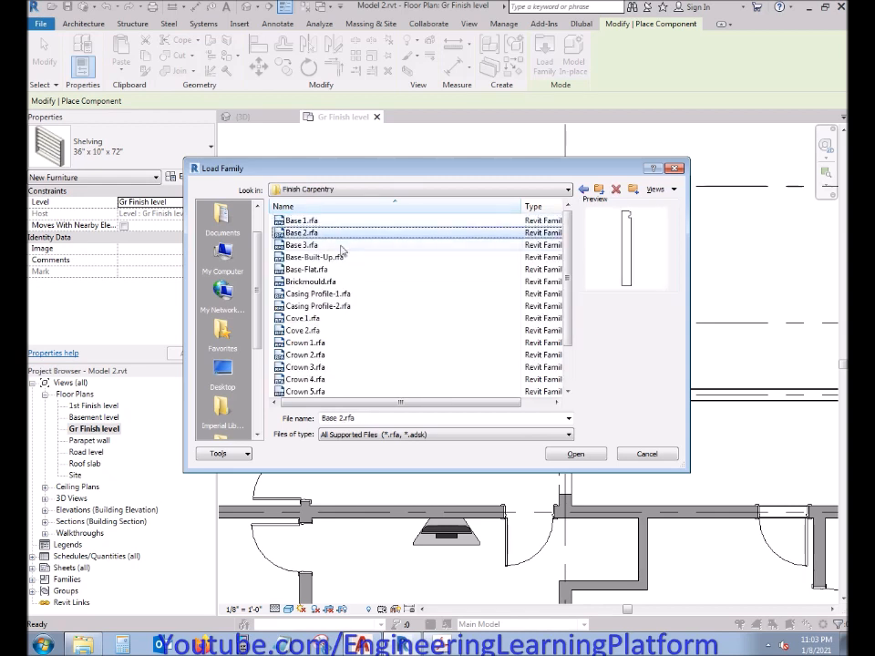
key(Down)
key(Down)
key(Down)
key(Down)
key(Down)
key(Down)
key(Down)
key(Down)
key(Down)
key(Down)
key(Down)
key(Down)
key(BackSpace)
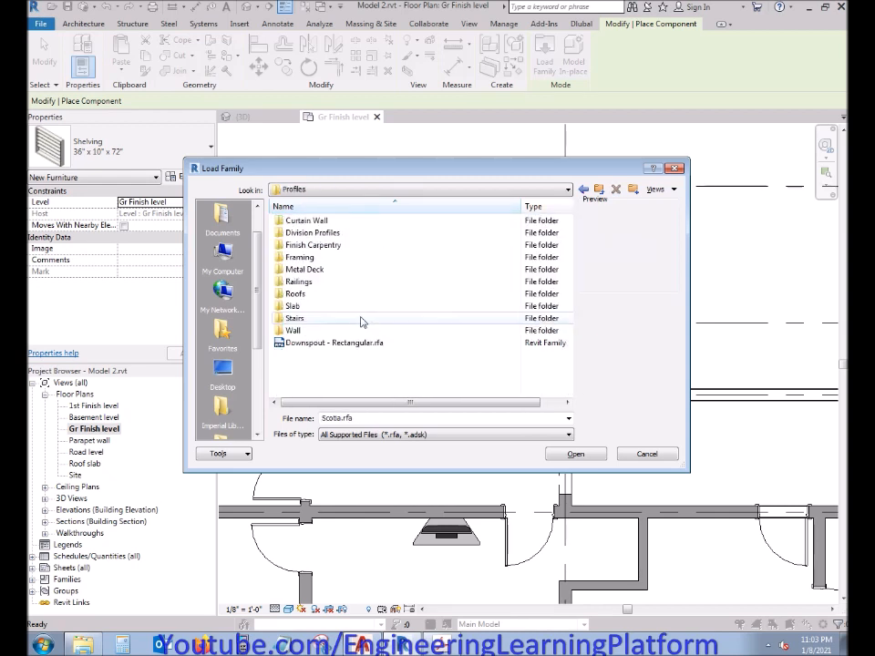
Step: Preview the Stairs profile families and return to the US Imperial library folder
double_click(295, 318)
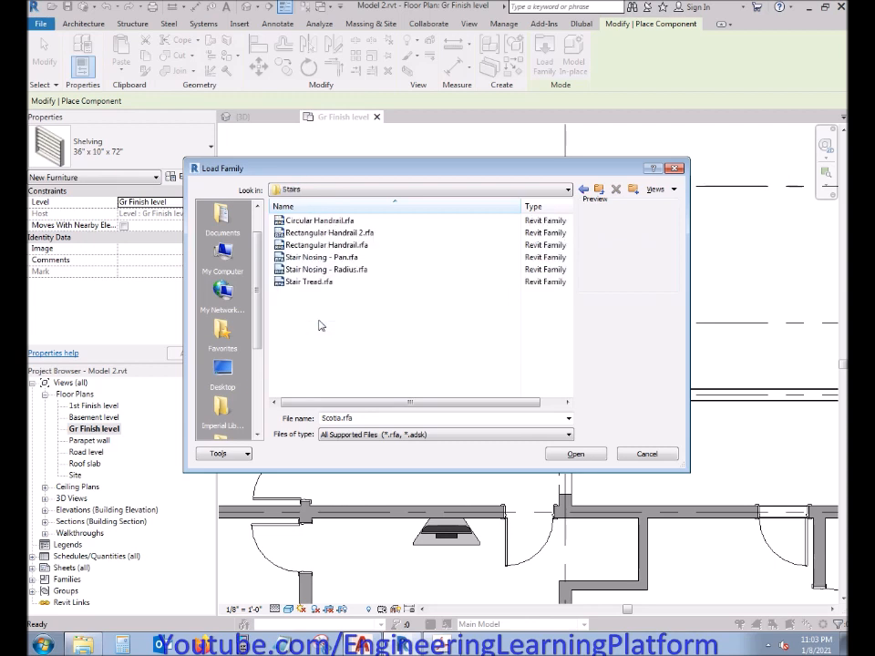
key(Down)
key(Down)
key(Down)
key(Down)
key(Down)
key(Down)
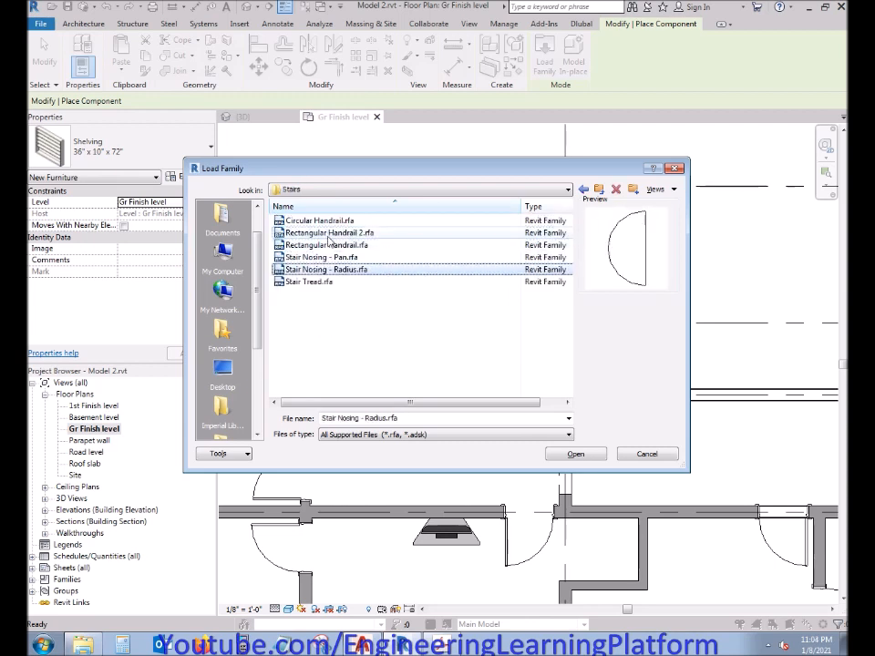
key(BackSpace)
key(BackSpace)
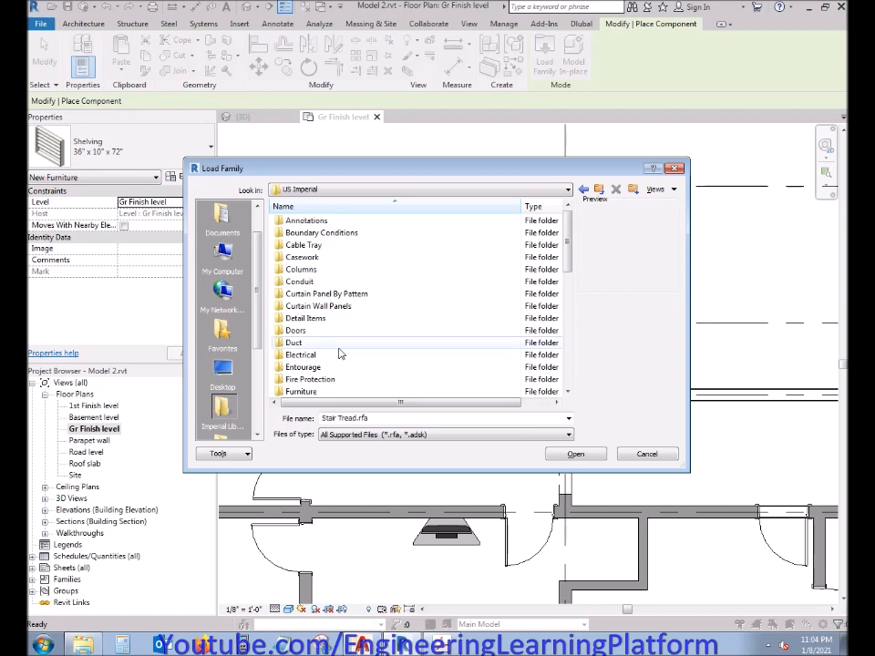
Step: Load the Work Station Desktops family from the Furniture System folder of the library
scroll(340, 355, down, 2)
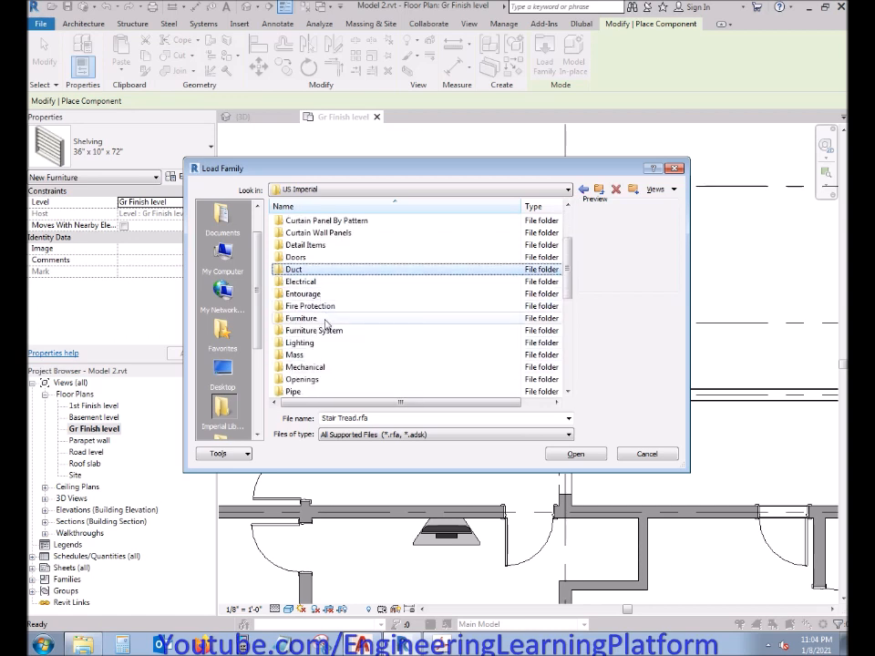
double_click(315, 331)
key(Down)
key(Down)
key(Down)
key(Down)
key(Down)
key(Down)
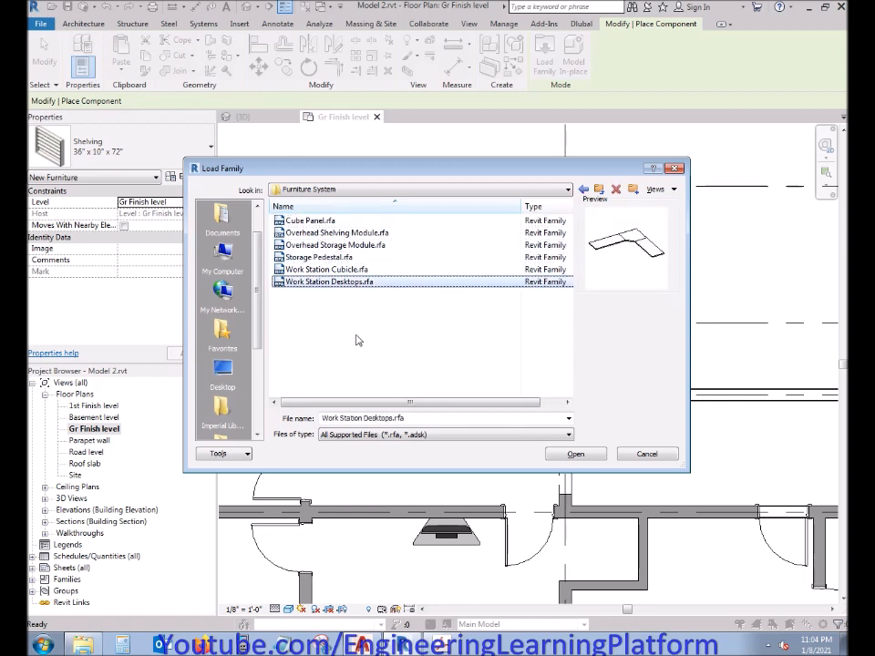
click(574, 454)
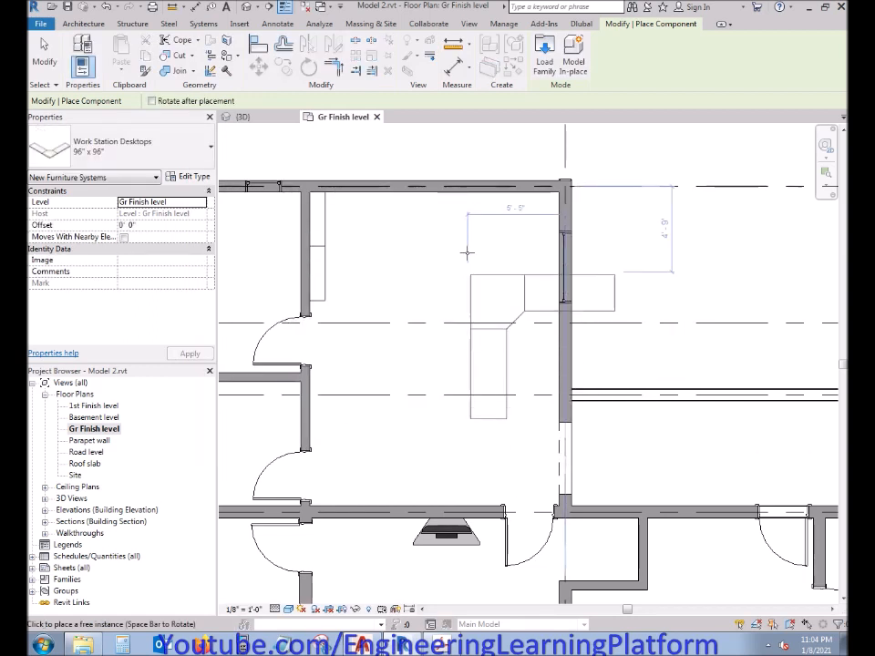
Step: Place the 96" x 96" Work Station Desktops, rotated to fit the room corner beside the grid 2 wall window
key(space)
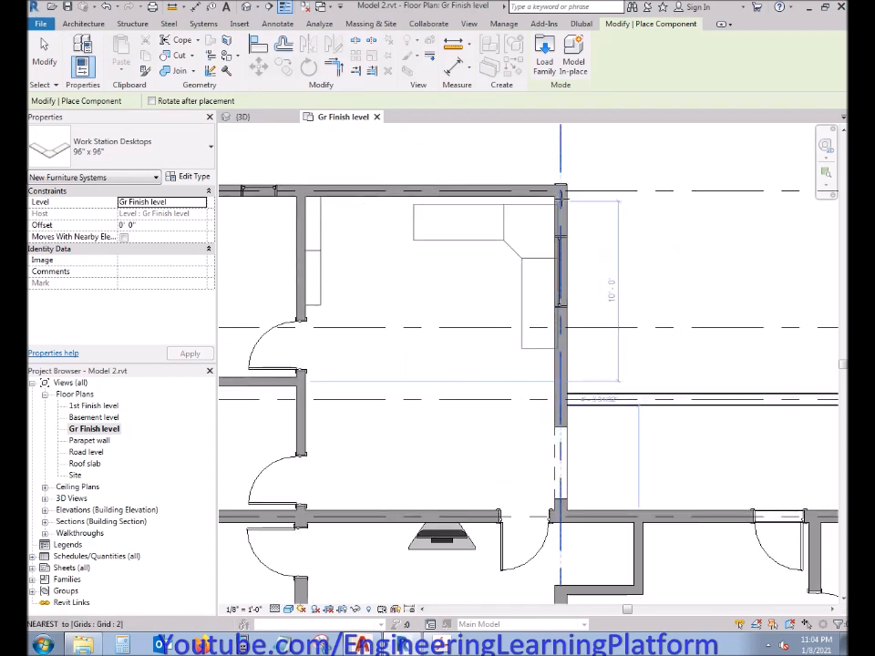
scroll(554, 190, up, 4)
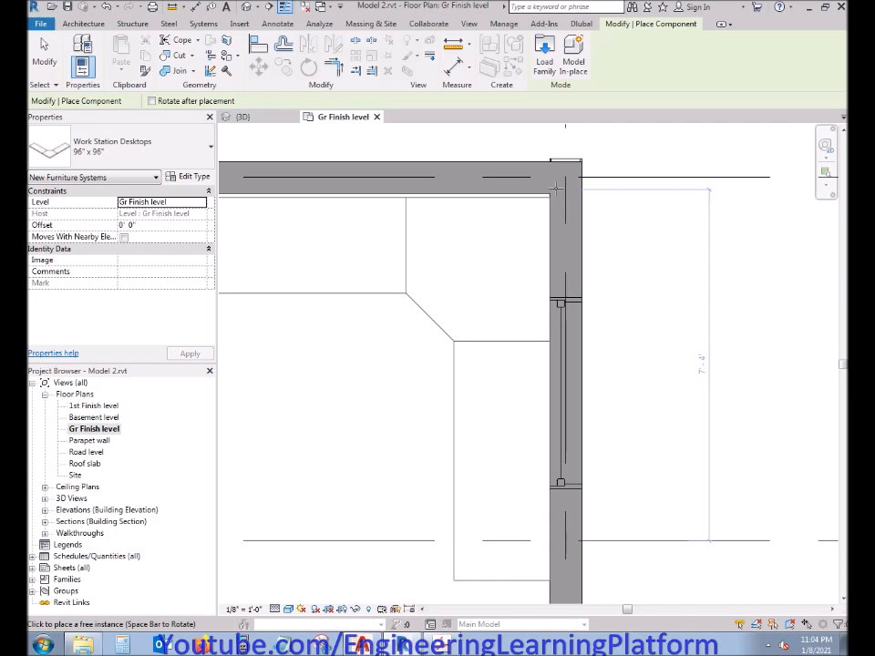
scroll(554, 187, down, 3)
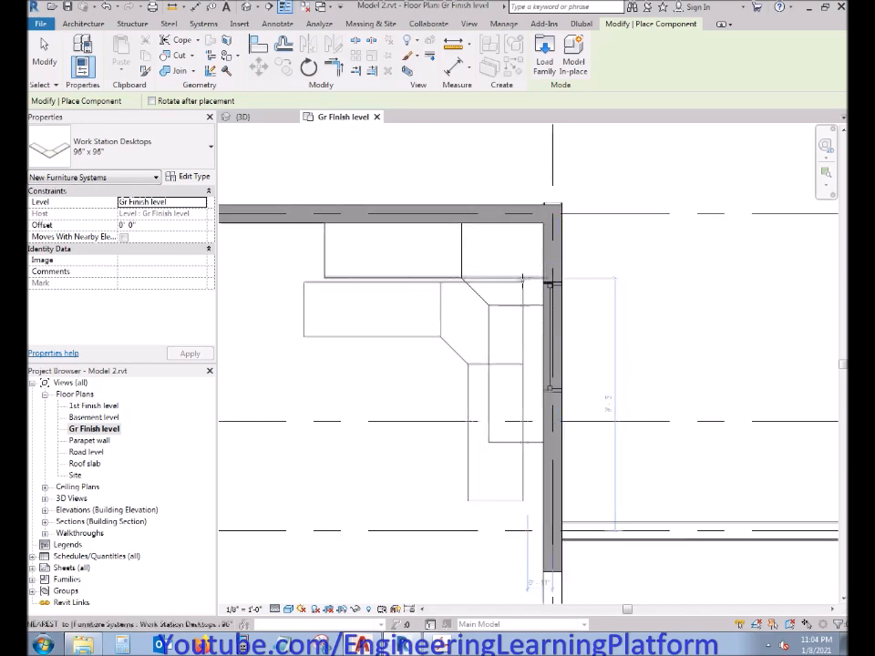
key(Escape)
key(Escape)
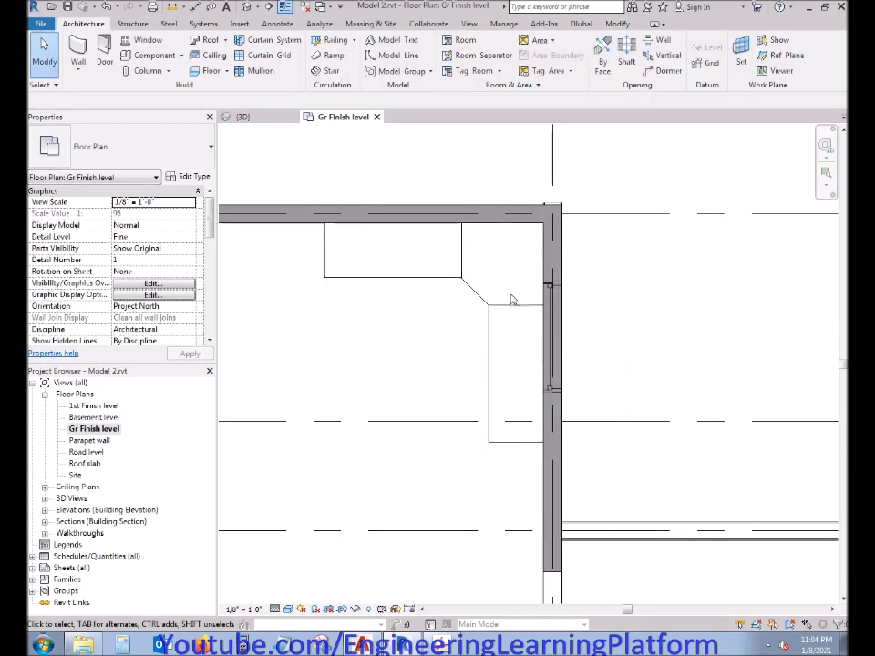
Step: Load the Mirror-Ellipse family from the library's Furniture folder for component placement
click(180, 56)
click(176, 80)
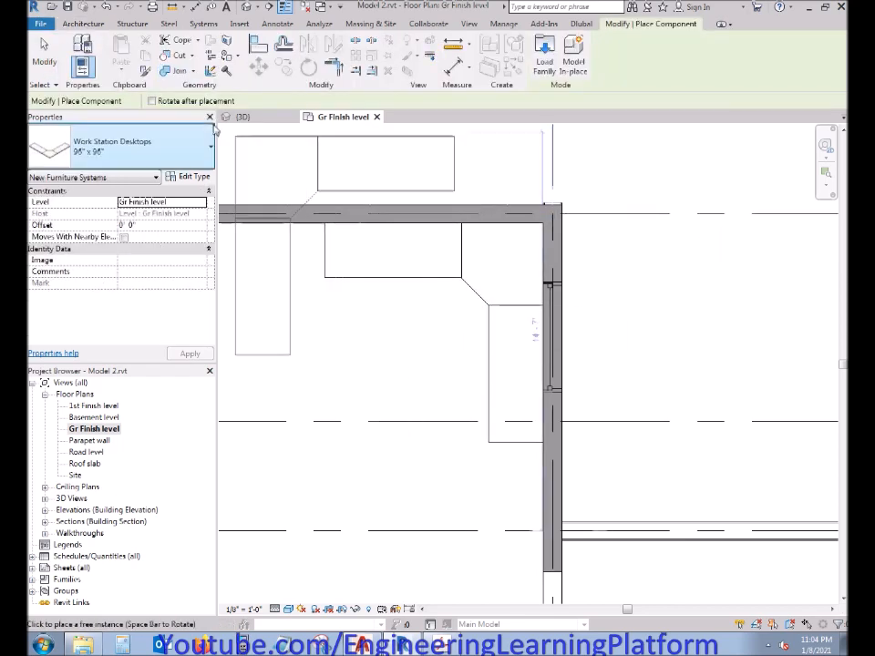
click(545, 52)
scroll(352, 312, up, 3)
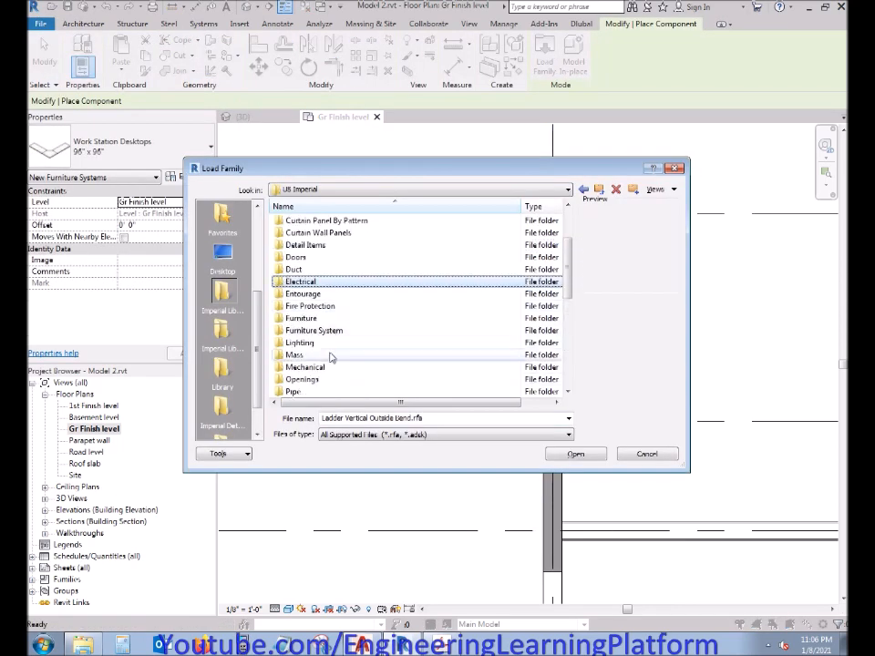
double_click(326, 319)
click(330, 282)
click(333, 269)
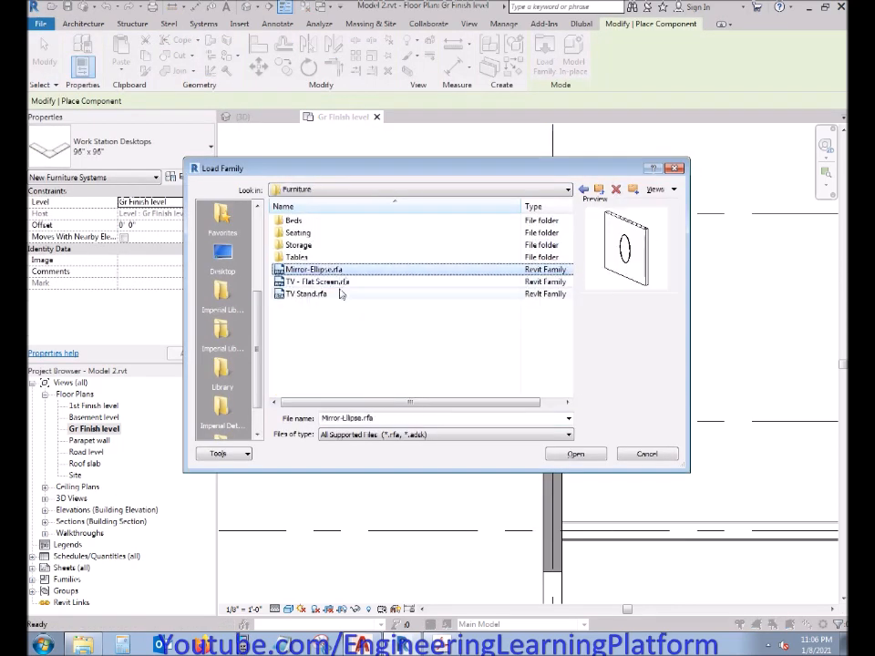
click(340, 294)
click(340, 270)
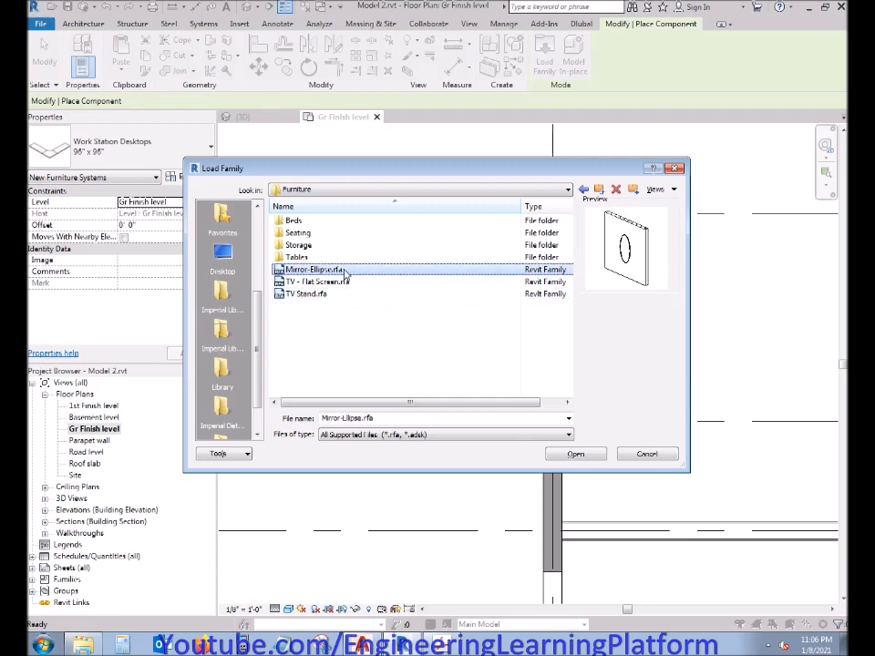
double_click(371, 272)
Step: Place a 24" x 48" Mirror-Ellipse on the exterior wall of the left bedroom's closet, about 2'-2" from the partition wall centreline
scroll(512, 338, down, 5)
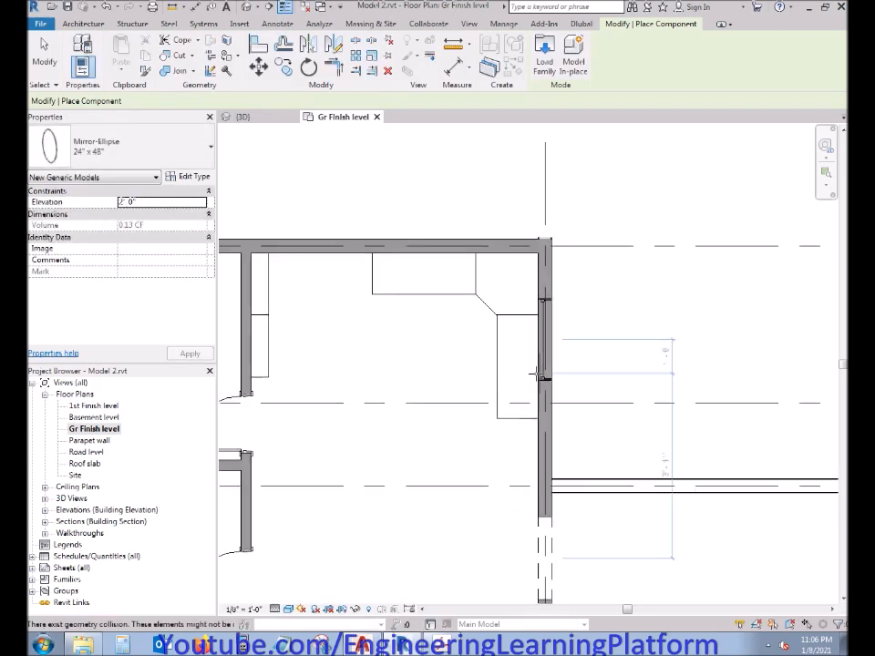
scroll(429, 392, up, 3)
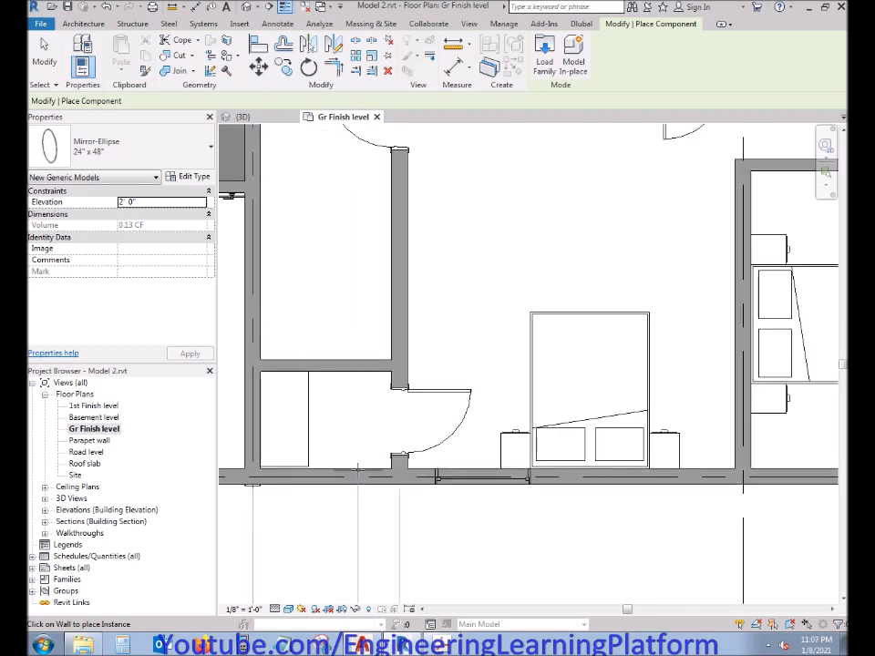
scroll(357, 469, up, 3)
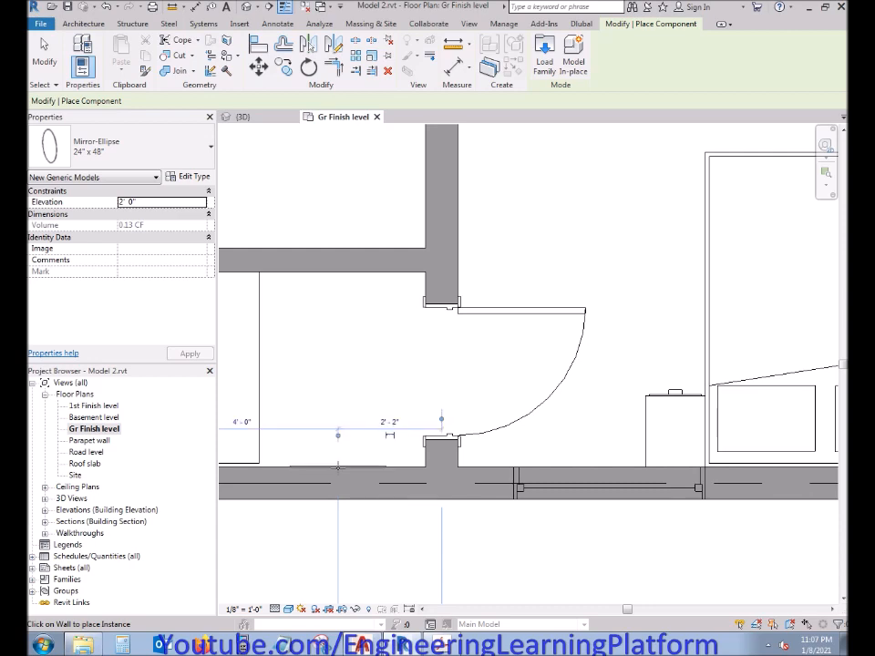
Step: Place a Mirror-Ellipse on the grid 3 partition wall in the middle bedroom's dresser room, about 4'-3" from the cross wall
scroll(339, 469, down, 2)
middle_drag(540, 493, 384, 483)
scroll(384, 483, down, 1)
scroll(704, 426, up, 3)
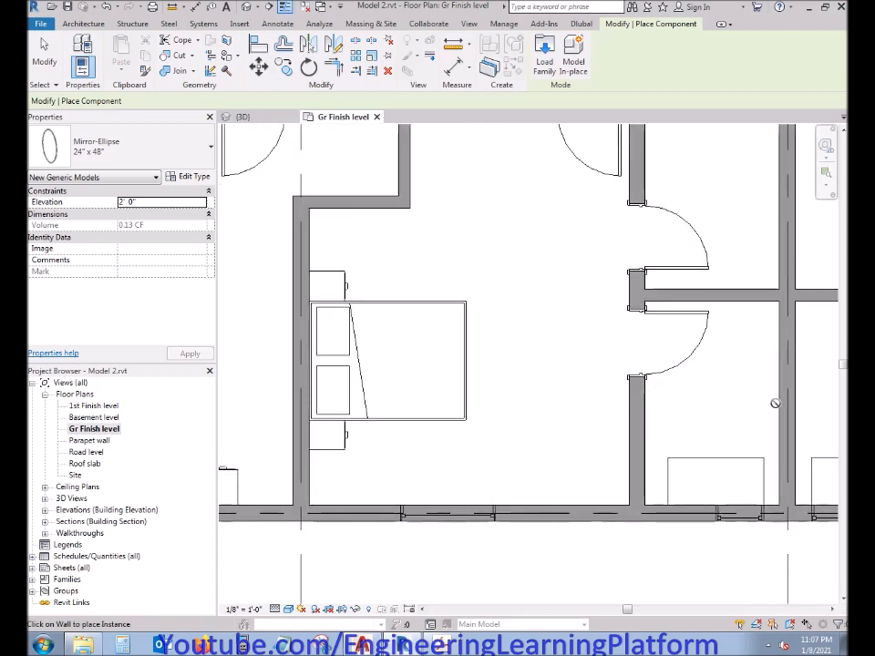
scroll(418, 474, down, 2)
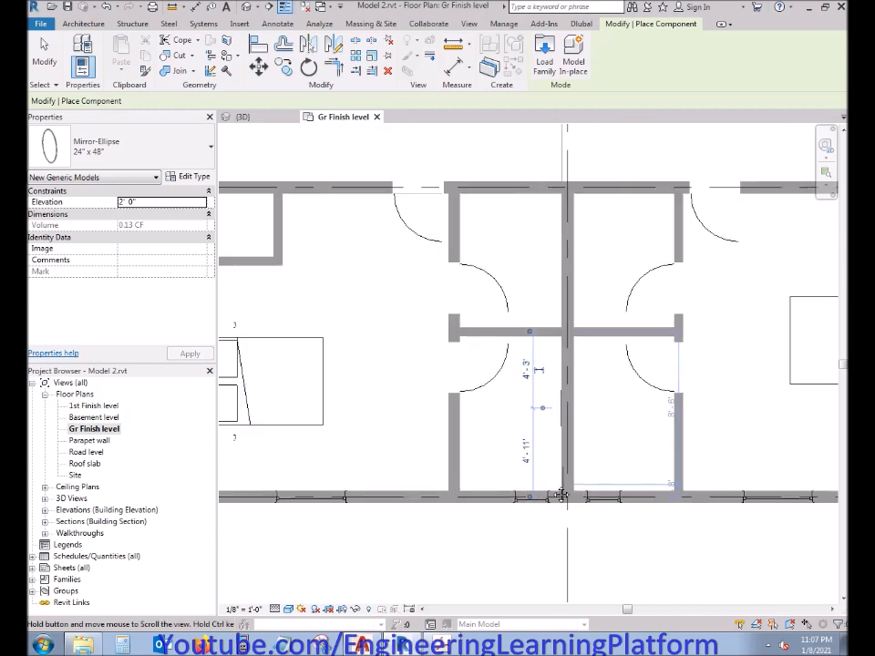
Step: Place another Mirror-Ellipse on the opposite face of the grid 3 partition wall, about 4'-4" from the cross wall
scroll(504, 412, up, 3)
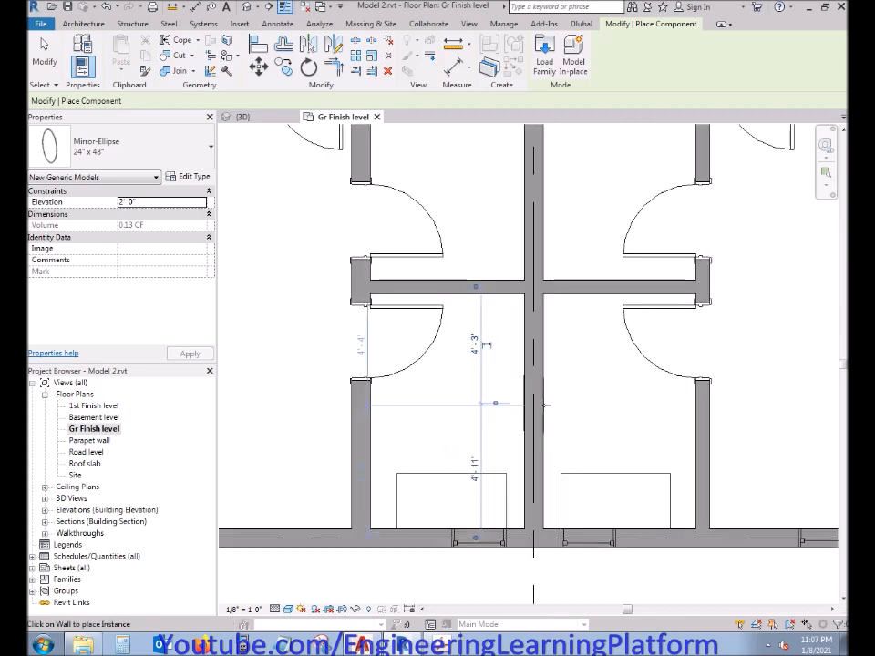
scroll(574, 470, down, 2)
middle_drag(621, 477, 513, 479)
scroll(509, 469, down, 3)
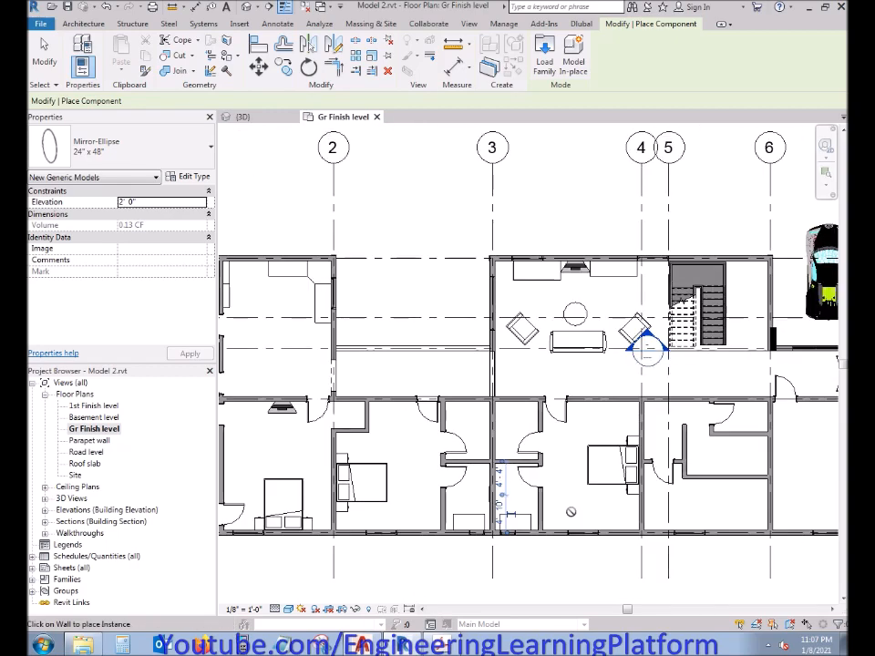
middle_drag(402, 476, 479, 513)
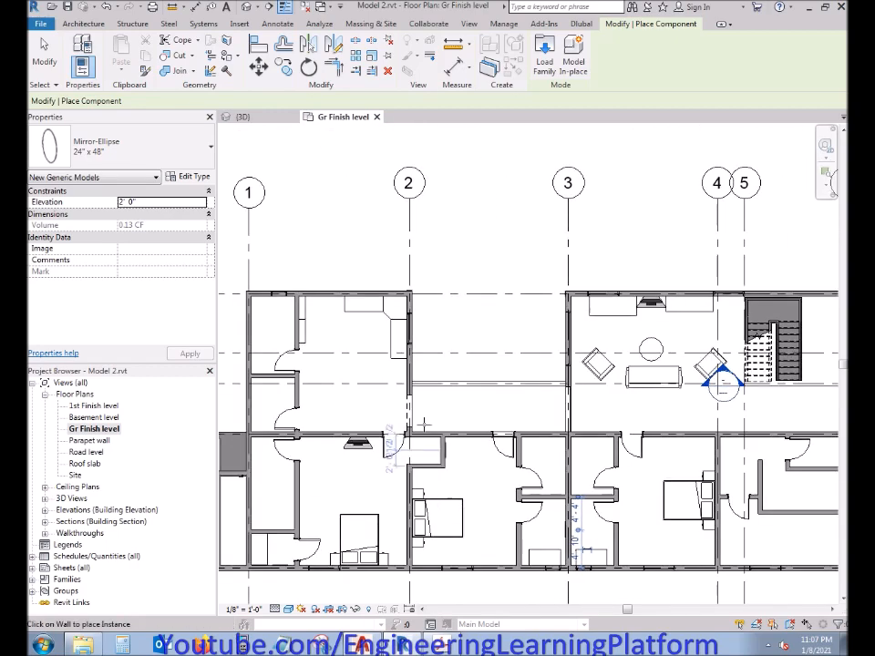
Step: End the mirror placement and load the Chair-Task Arms family from the library's Seating folder for component placement
key(Escape)
key(Escape)
middle_drag(366, 411, 373, 405)
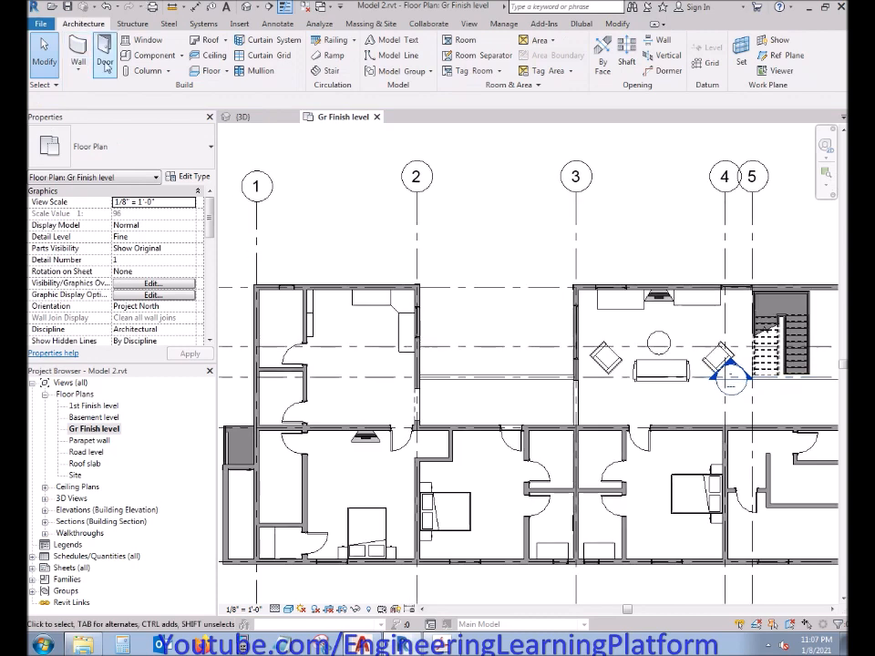
click(183, 56)
click(165, 74)
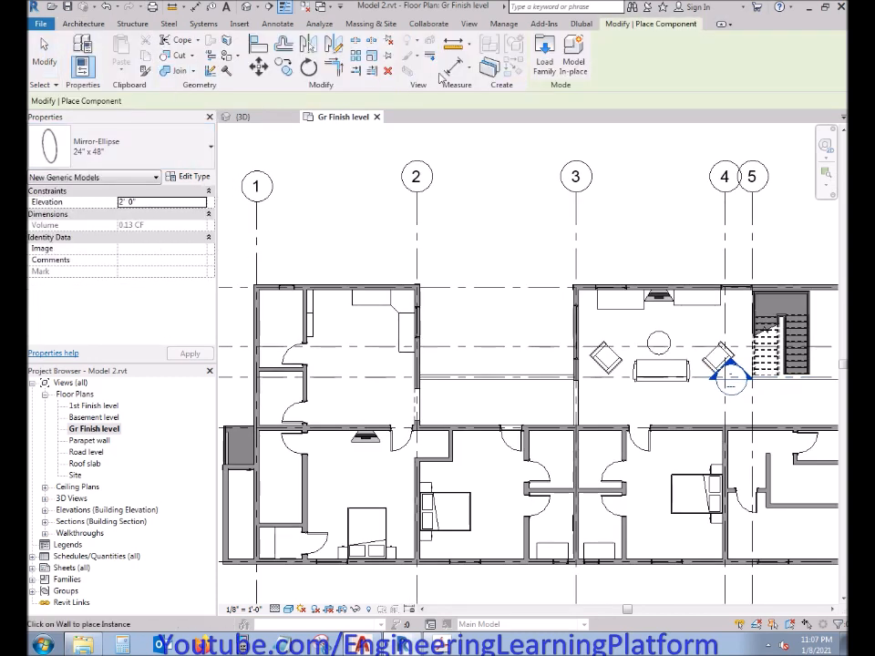
click(545, 56)
double_click(298, 233)
key(Down)
key(Down)
key(Down)
key(Down)
key(Down)
key(Down)
key(Down)
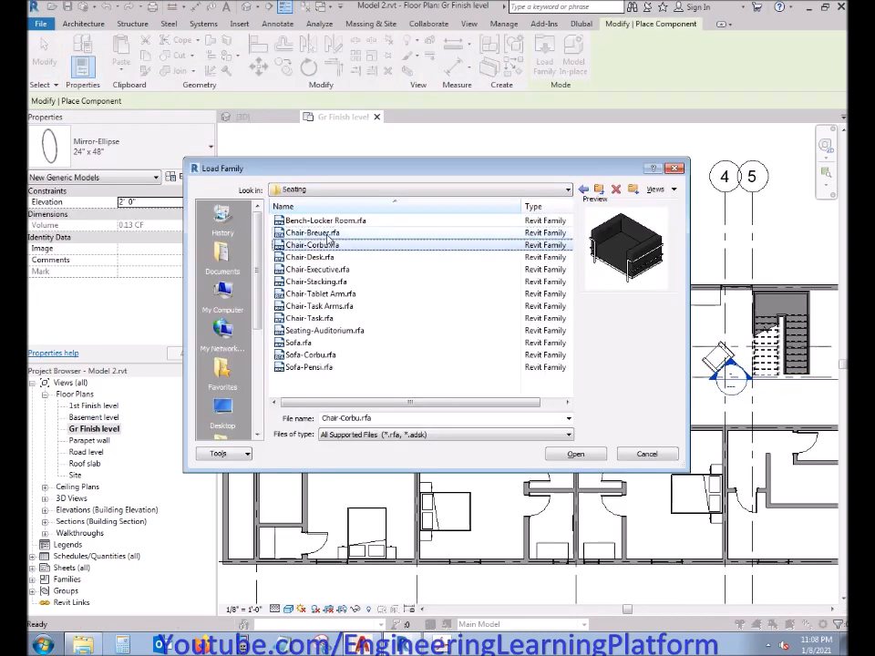
key(Down)
key(Up)
click(549, 458)
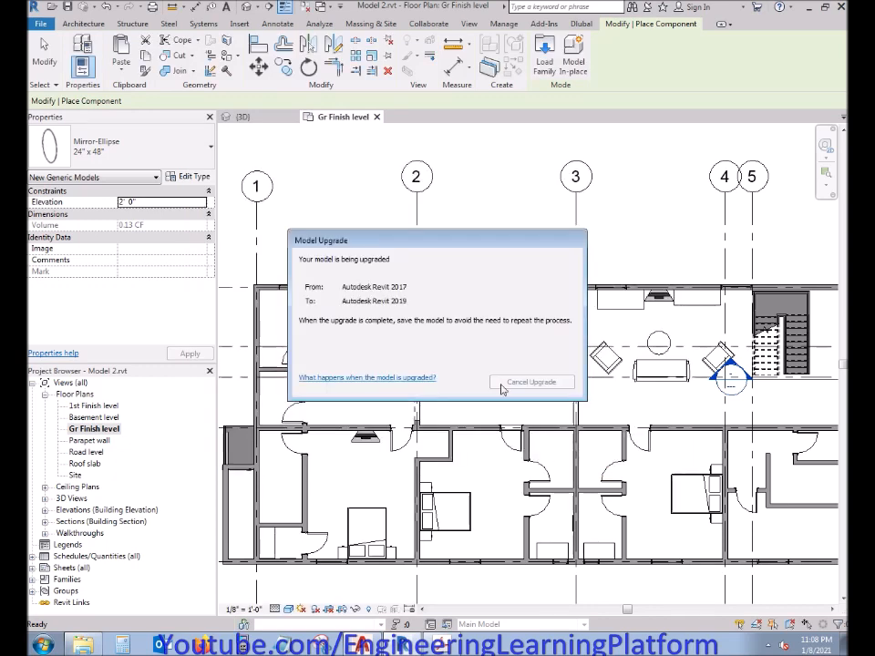
Step: Place two Chair-Task Arms at the corner work station desktop, one facing each wing, the second rotated toward the grid 2 wall
scroll(379, 330, up, 4)
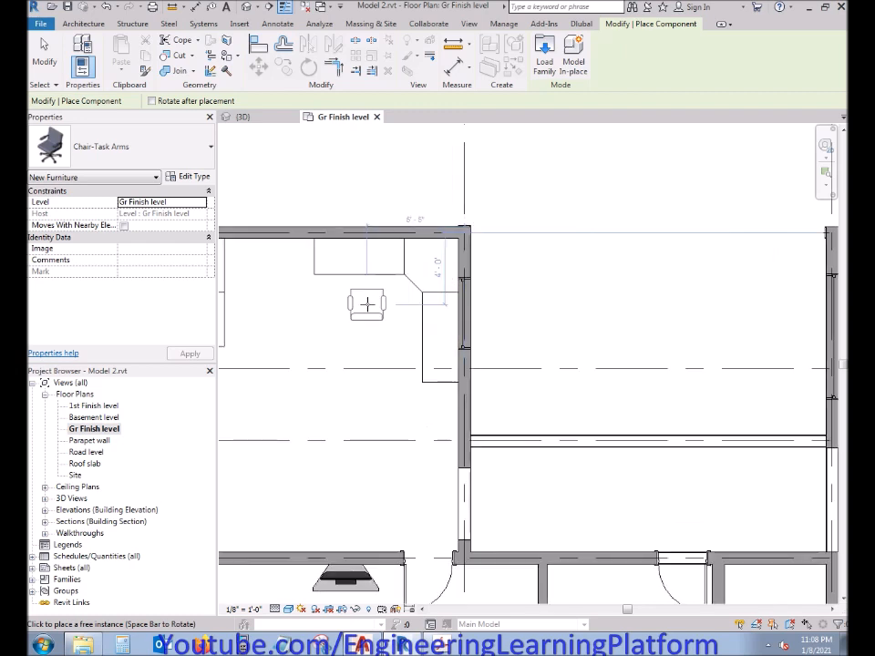
click(355, 293)
key(space)
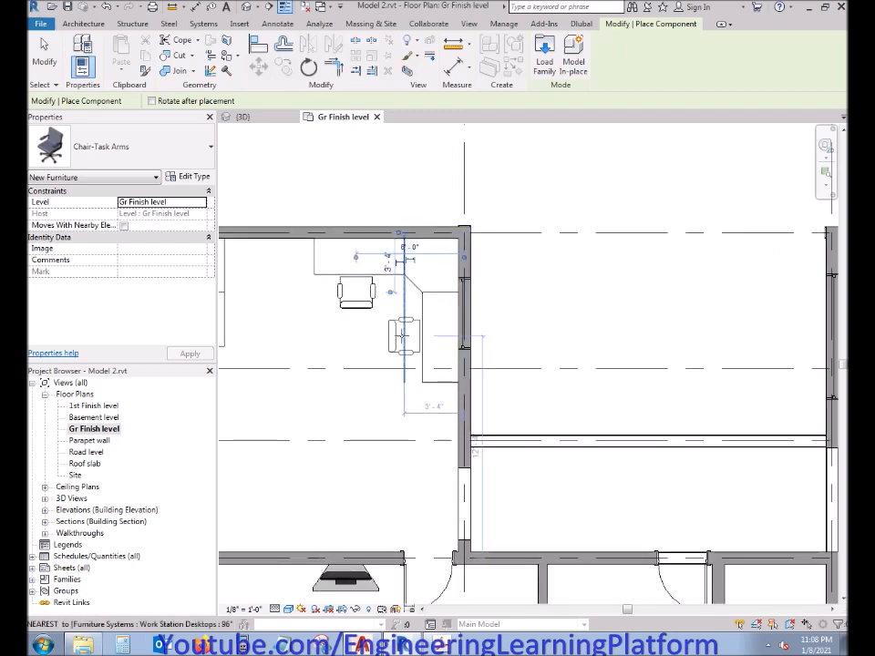
click(404, 337)
scroll(486, 414, down, 2)
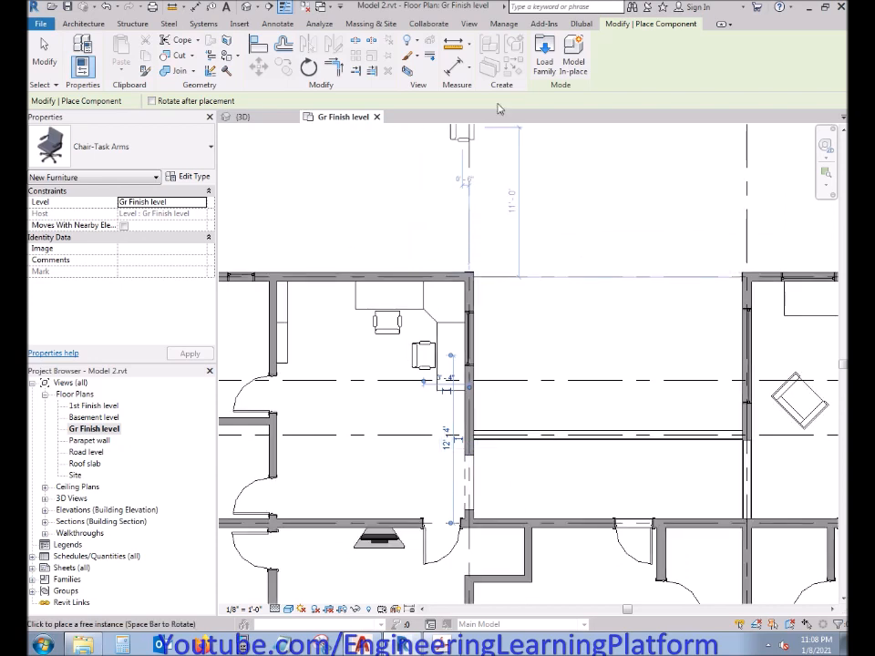
Step: Browse the chair and sofa families in the library's Seating folder
click(544, 66)
click(391, 254)
key(Up)
key(Up)
key(Up)
key(Down)
key(Down)
key(Down)
key(Down)
key(End)
key(Up)
key(Down)
click(575, 454)
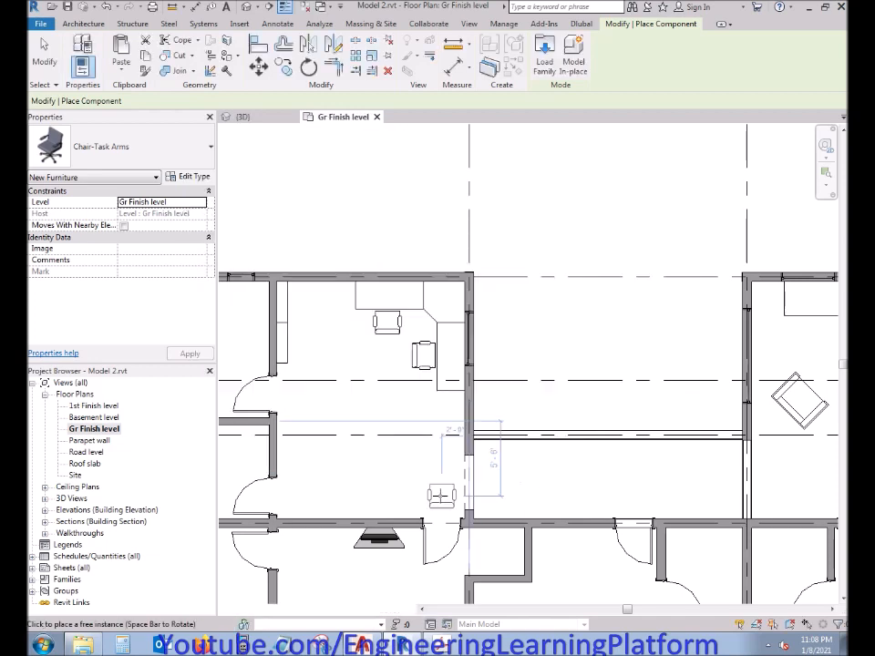
Step: Place two Chair-Task Arms against the left bedroom's closet partition, facing into the room, about 13'-2" from grid 2
scroll(410, 483, up, 4)
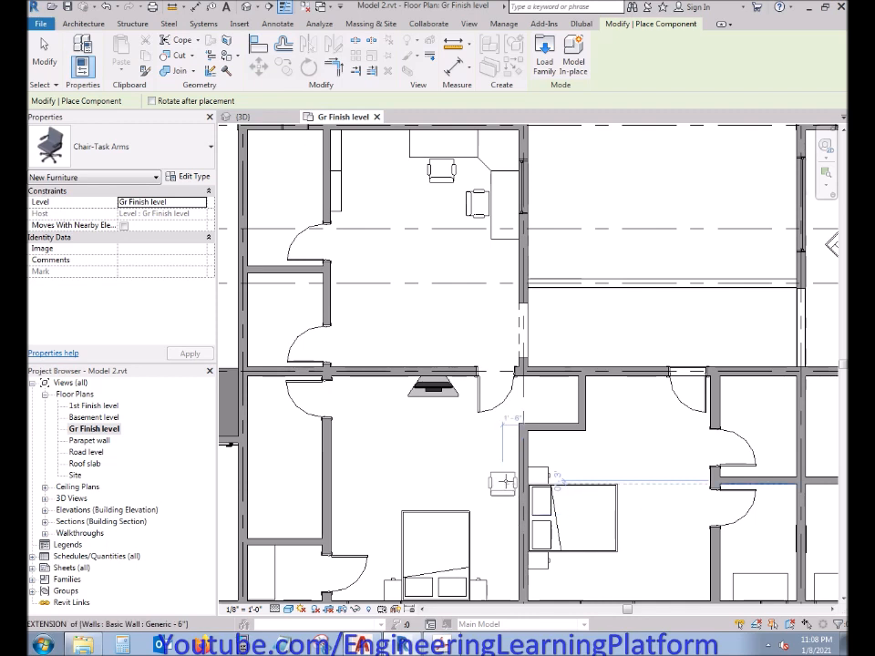
scroll(509, 480, up, 2)
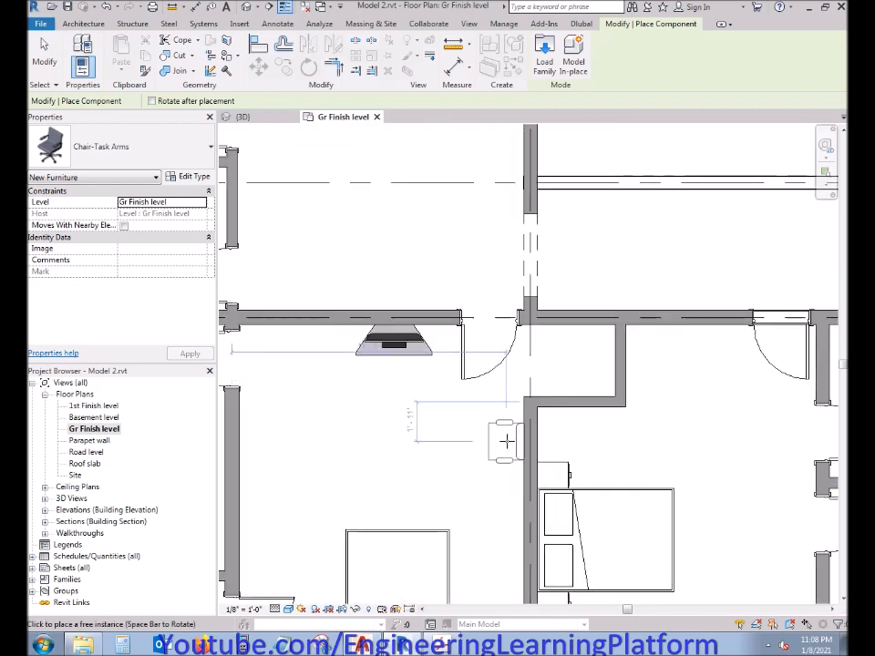
key(space)
key(space)
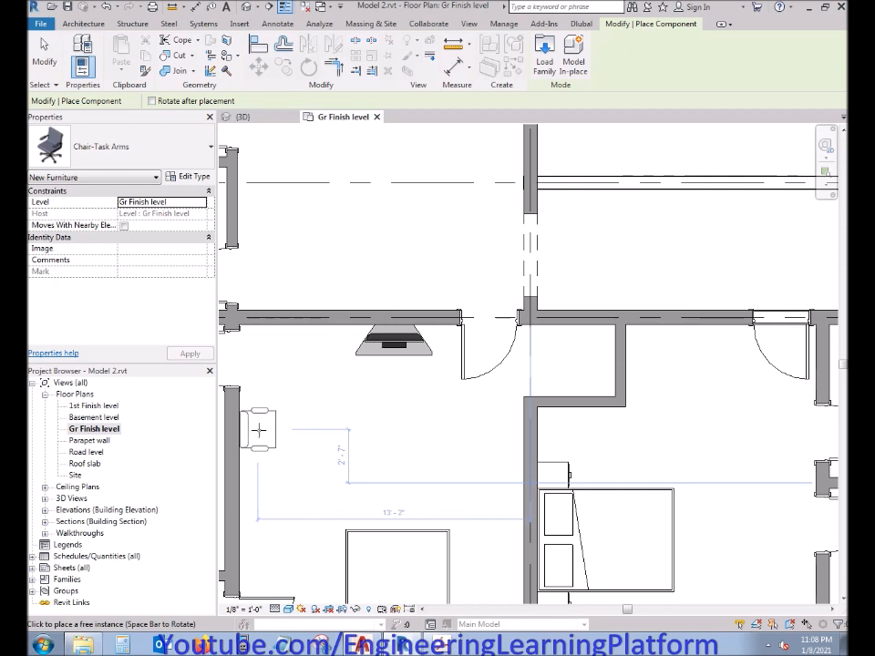
click(259, 429)
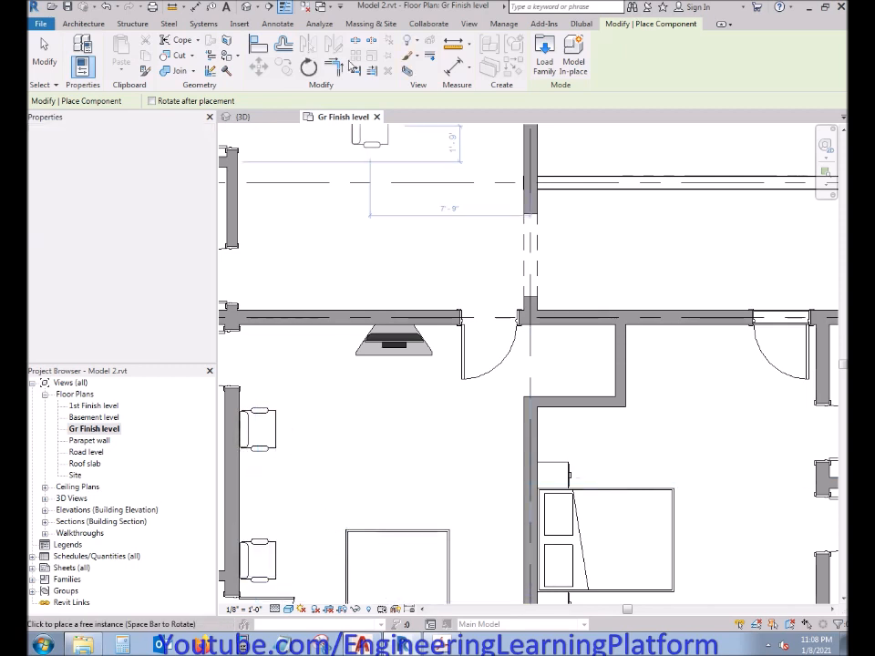
Step: Load the Table-Coffee family from the Tables folder and place a 24" x 24" x 24" table between the left bedroom's two chairs
click(545, 52)
click(597, 188)
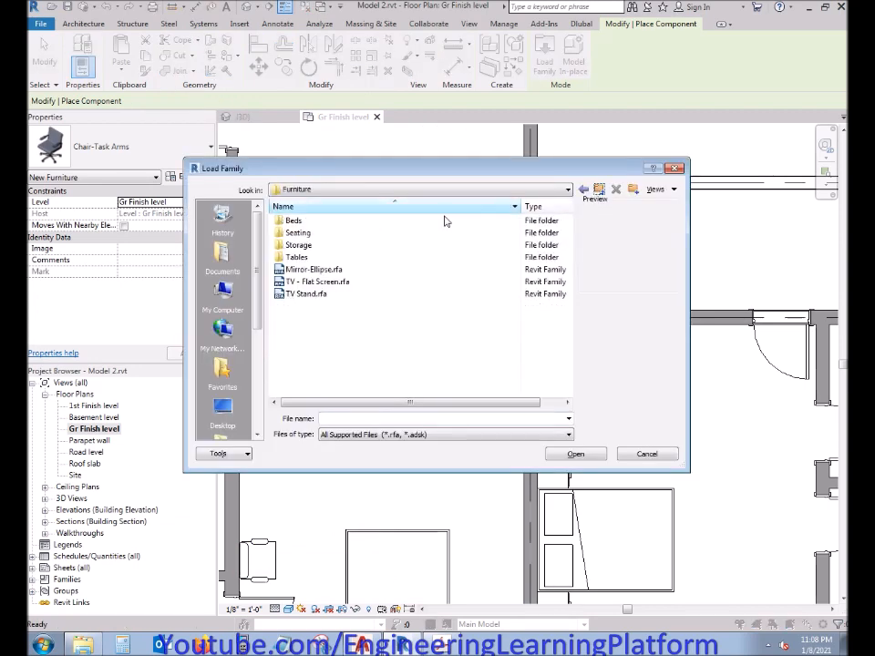
double_click(383, 256)
click(332, 233)
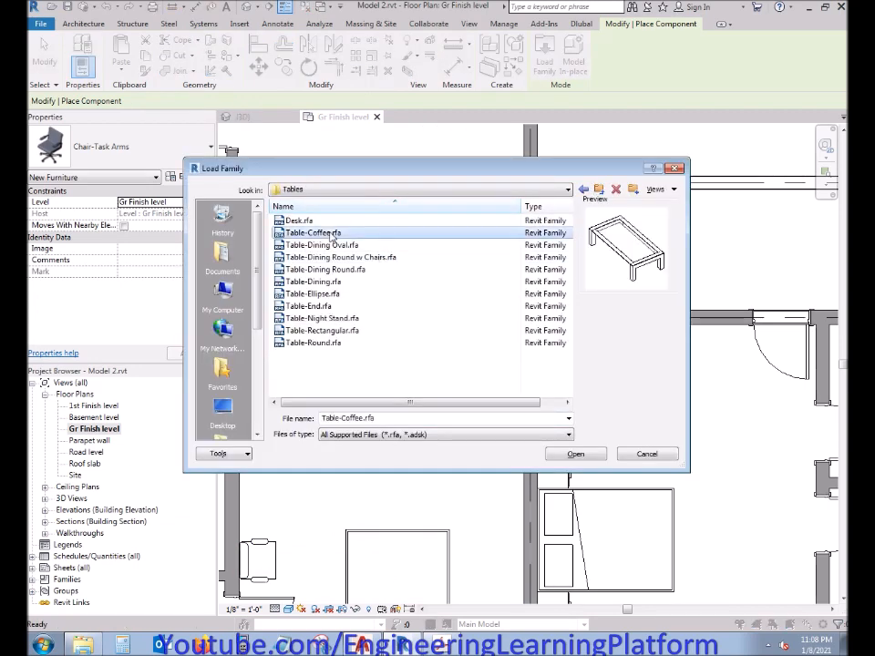
click(577, 453)
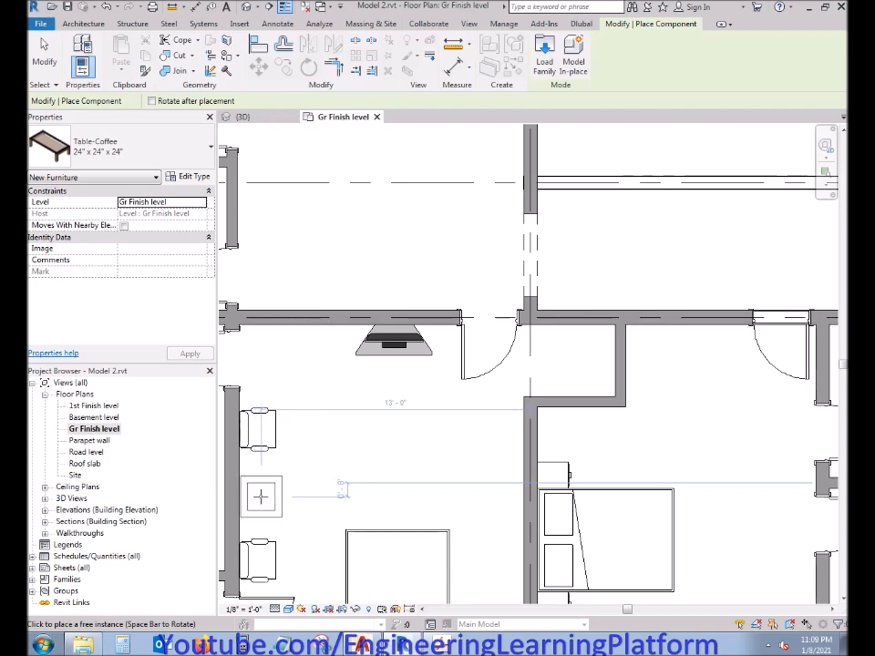
click(260, 497)
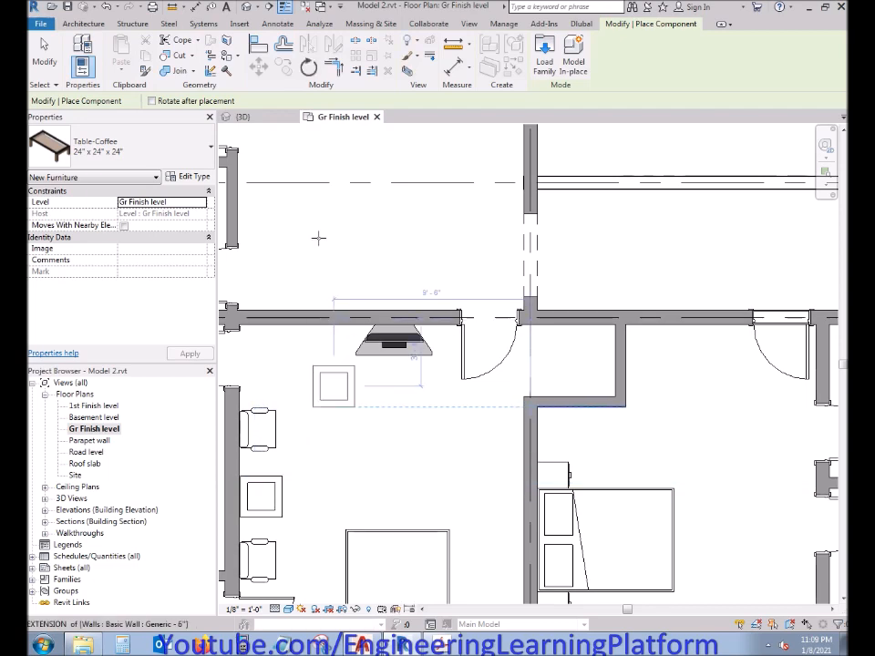
key(Escape)
key(Escape)
Step: Move the upper chair in the left bedroom down along the closet partition, close to the coffee table
click(259, 429)
key(m)
key(v)
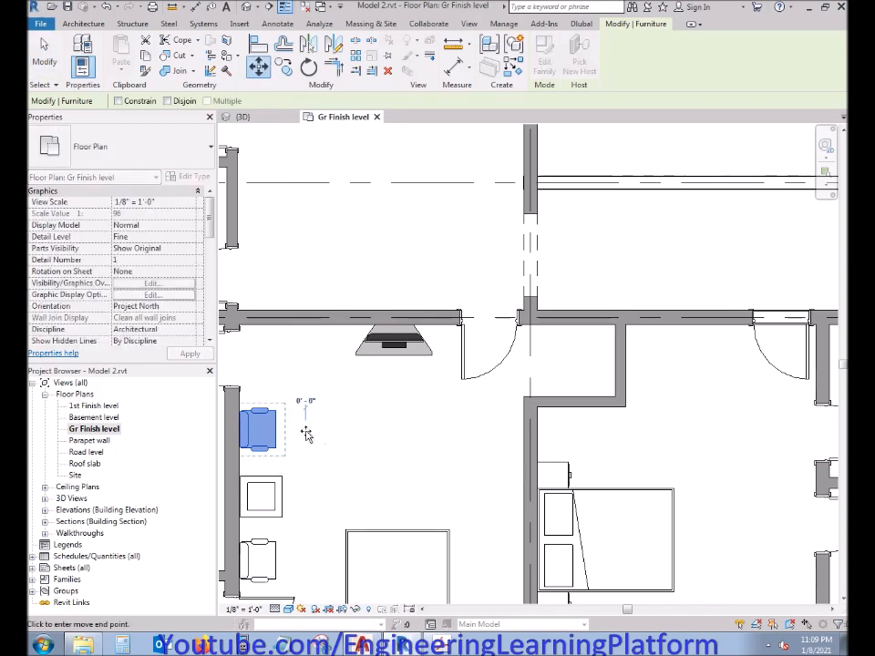
click(307, 452)
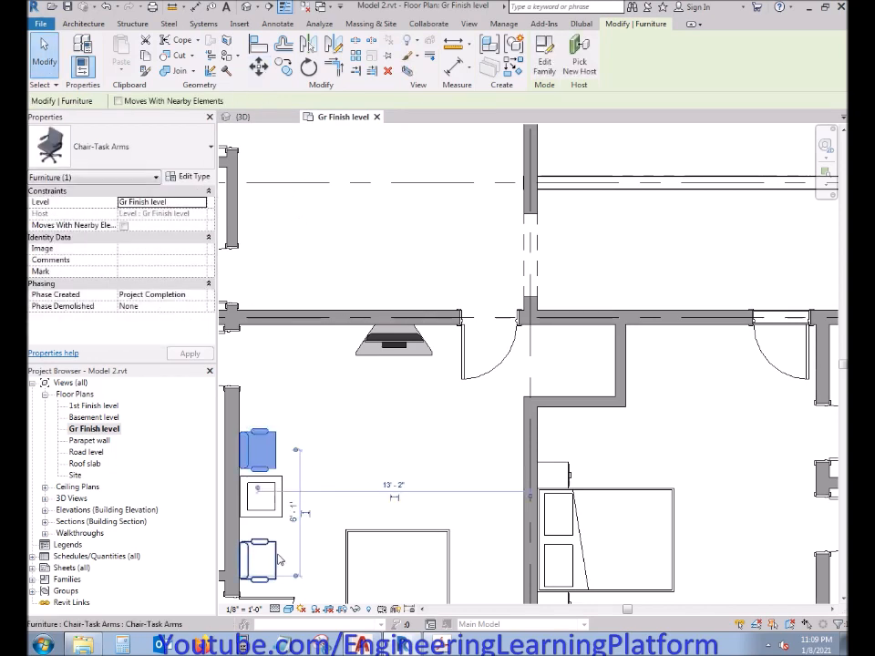
Step: Move the lower chair in the left bedroom up along the closet partition, close to the coffee table
click(278, 556)
click(259, 67)
scroll(266, 535, up, 2)
middle_drag(321, 538, 384, 449)
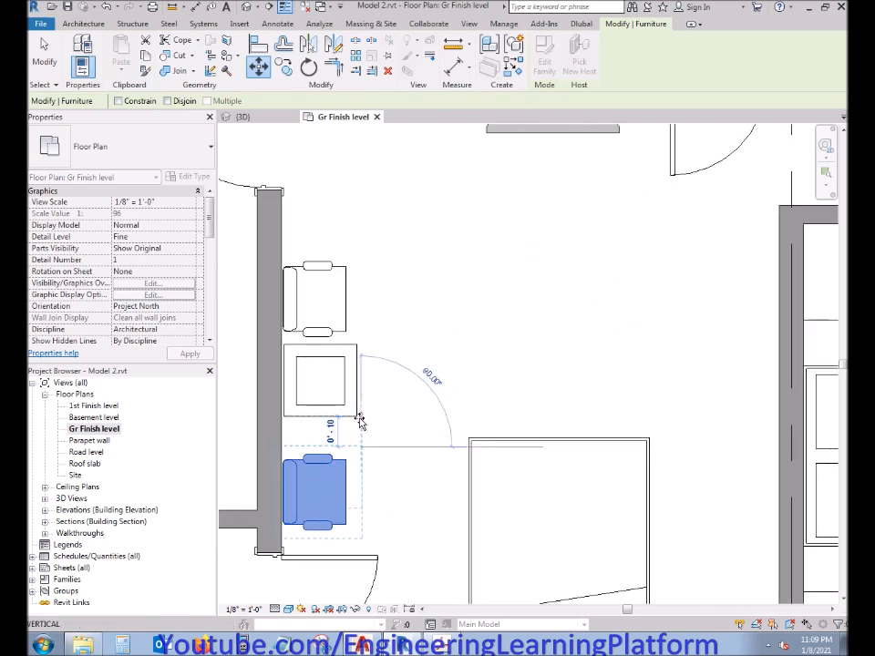
click(119, 101)
click(371, 421)
key(Escape)
scroll(355, 504, down, 4)
scroll(380, 381, down, 2)
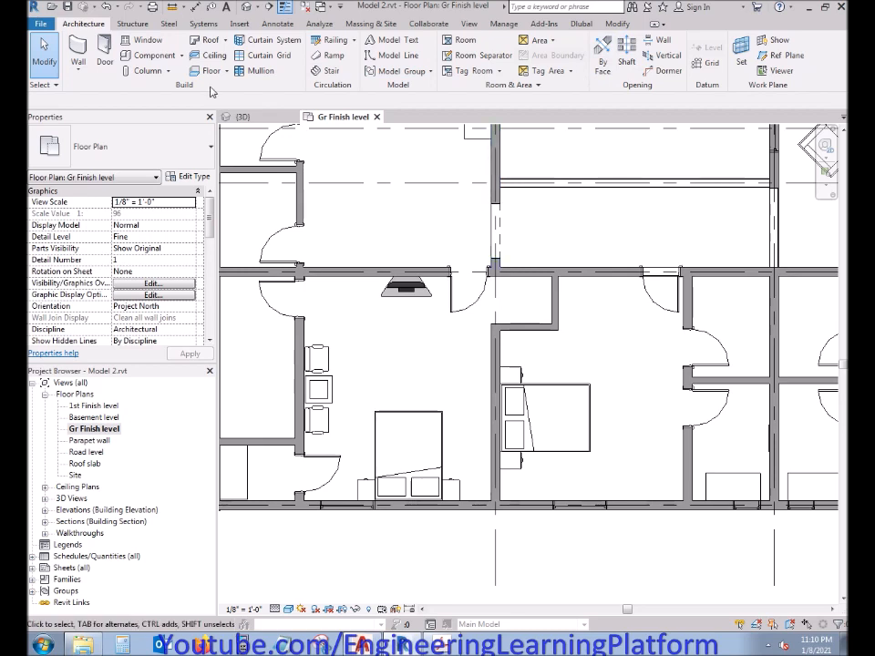
Step: Start placing a component and preview the cabinet, dresser and shelving families in the library's Storage folder
click(181, 55)
click(214, 91)
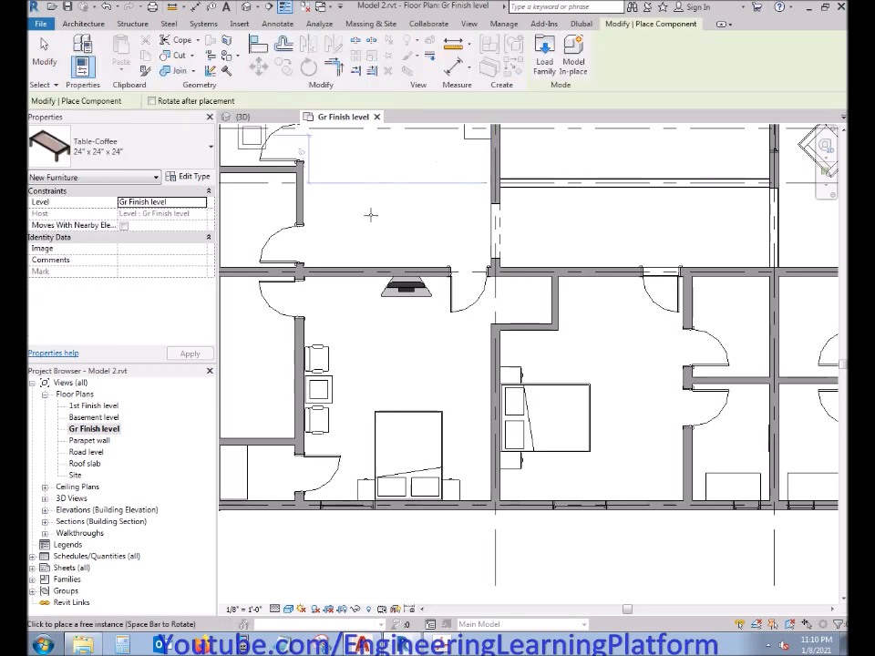
click(543, 58)
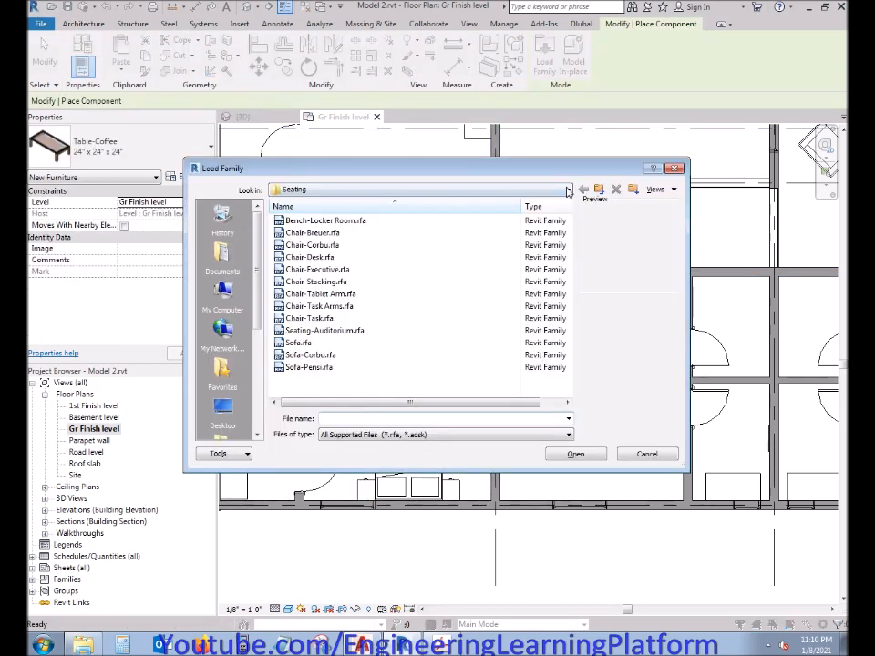
click(599, 188)
double_click(364, 247)
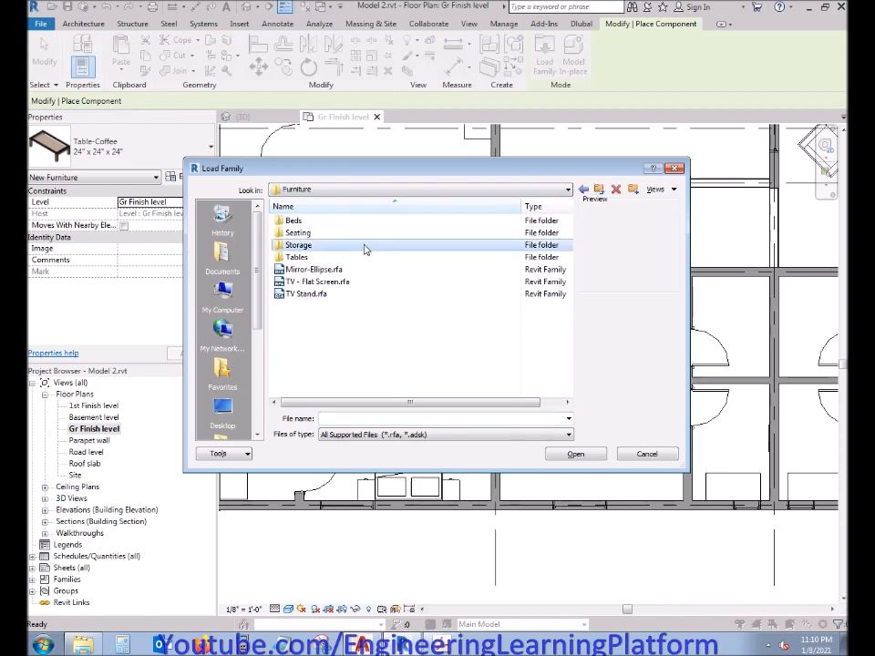
click(357, 232)
key(Up)
key(Down)
key(Down)
key(Down)
key(Down)
key(Down)
key(Down)
key(Down)
key(Up)
key(Up)
key(Up)
key(Down)
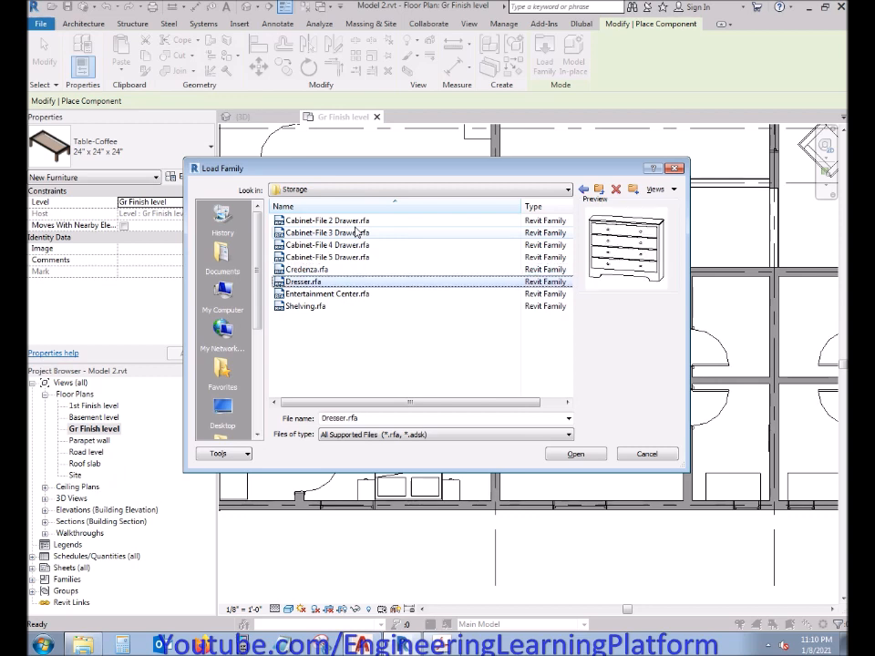
Step: Look through the library's Beds and Seating folders and preview the families in the Tables folder
click(598, 190)
double_click(349, 221)
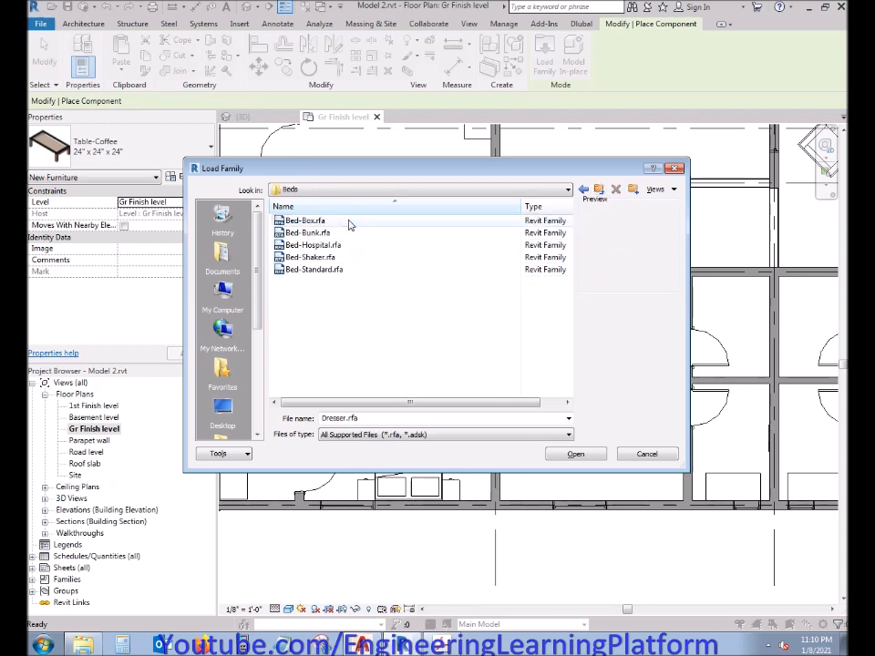
key(BackSpace)
double_click(347, 233)
key(BackSpace)
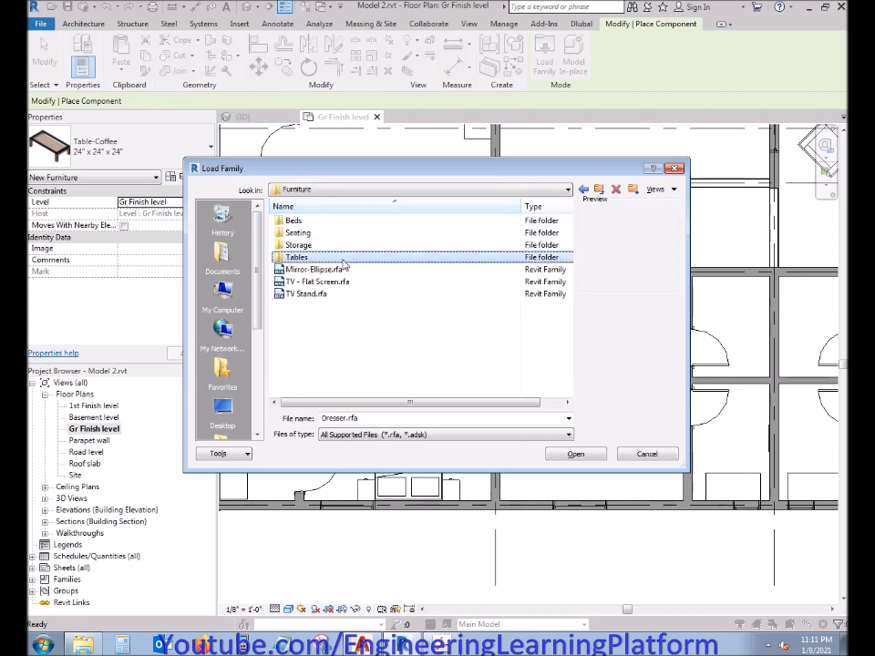
double_click(347, 256)
click(340, 232)
click(338, 221)
click(339, 246)
click(344, 267)
key(Down)
key(Down)
key(Down)
key(Down)
key(Down)
key(Down)
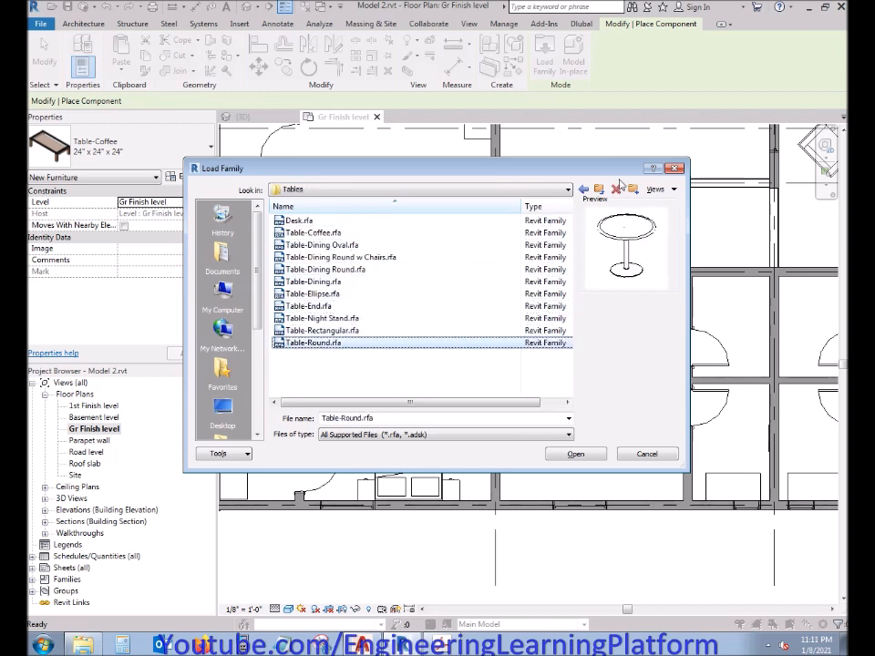
Step: Load the Credenza family from the library's Storage folder for component placement
click(599, 189)
double_click(409, 248)
click(409, 255)
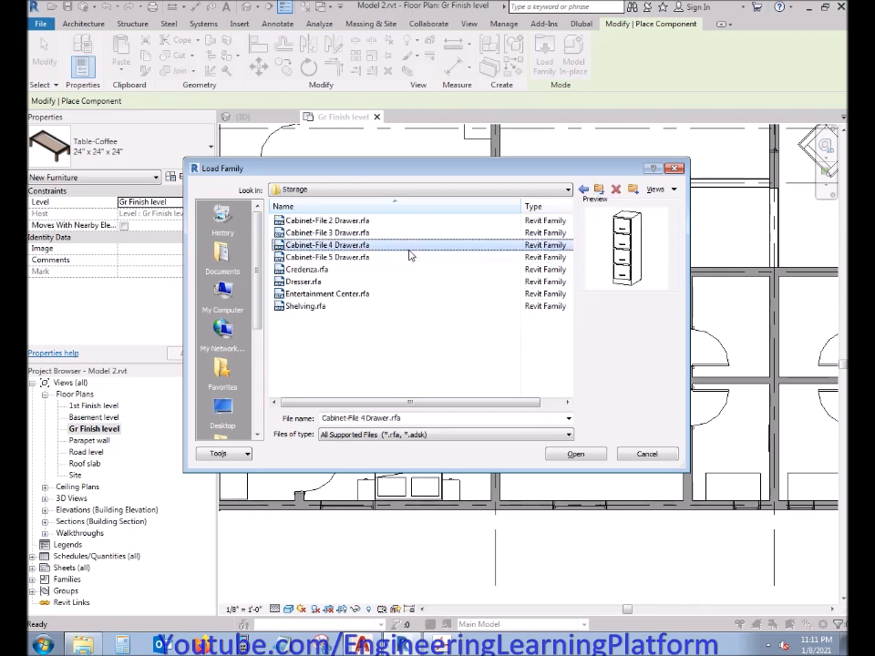
key(Down)
key(Down)
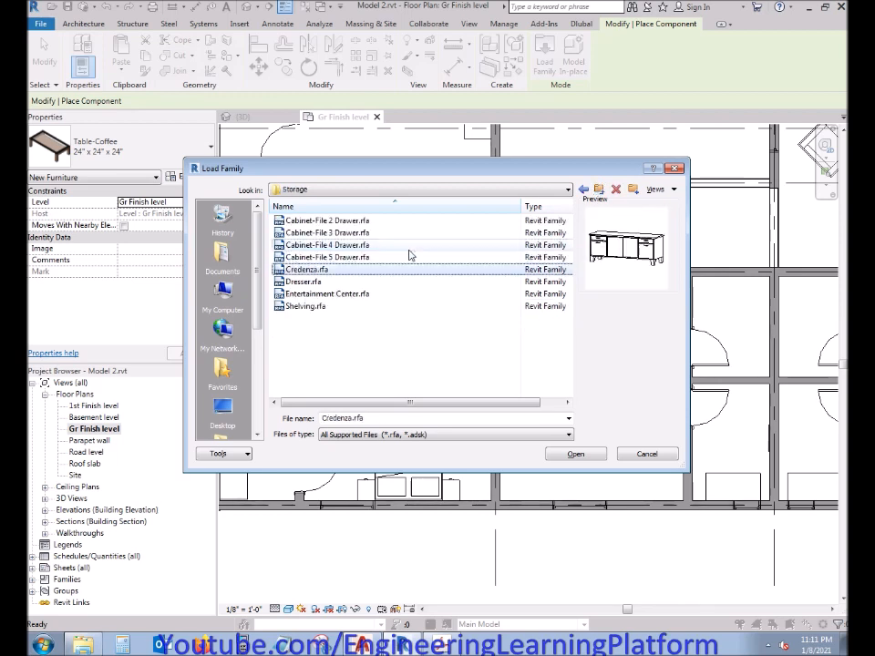
click(578, 456)
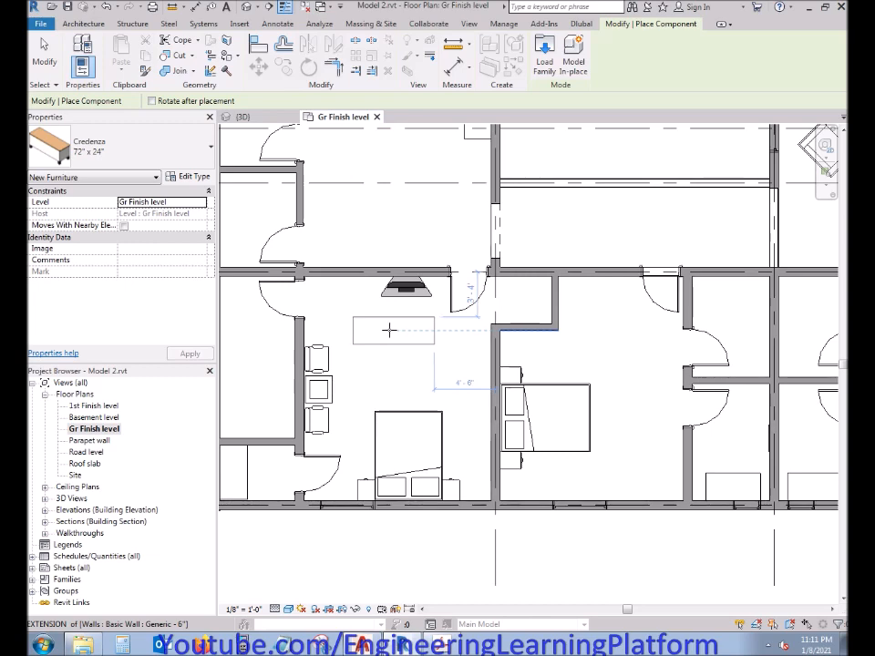
Step: Place a 72" x 24" Credenza in front of the left bedroom's TV and delete the TV stand
scroll(395, 323, up, 3)
click(401, 312)
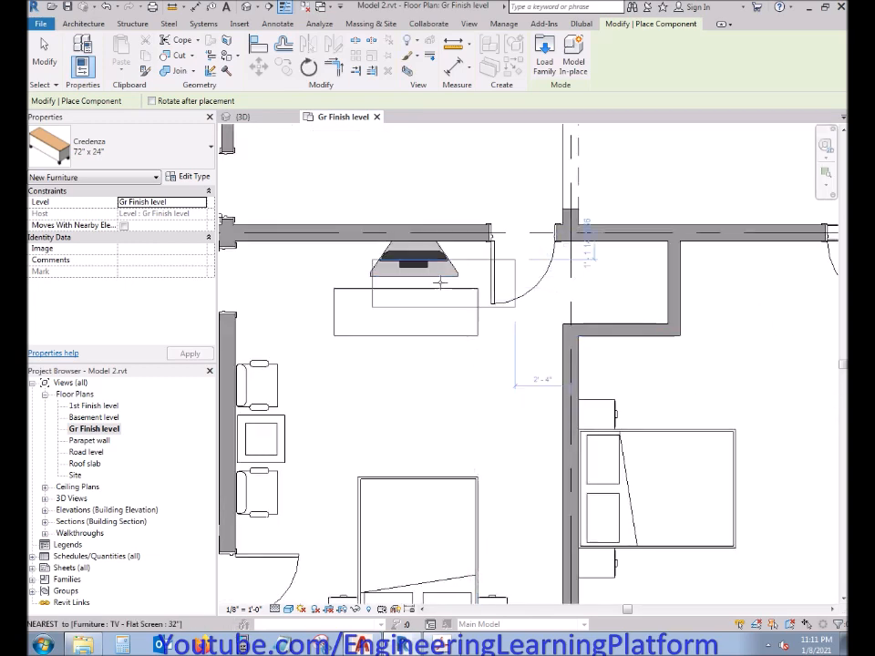
key(Escape)
key(Escape)
click(446, 279)
key(Escape)
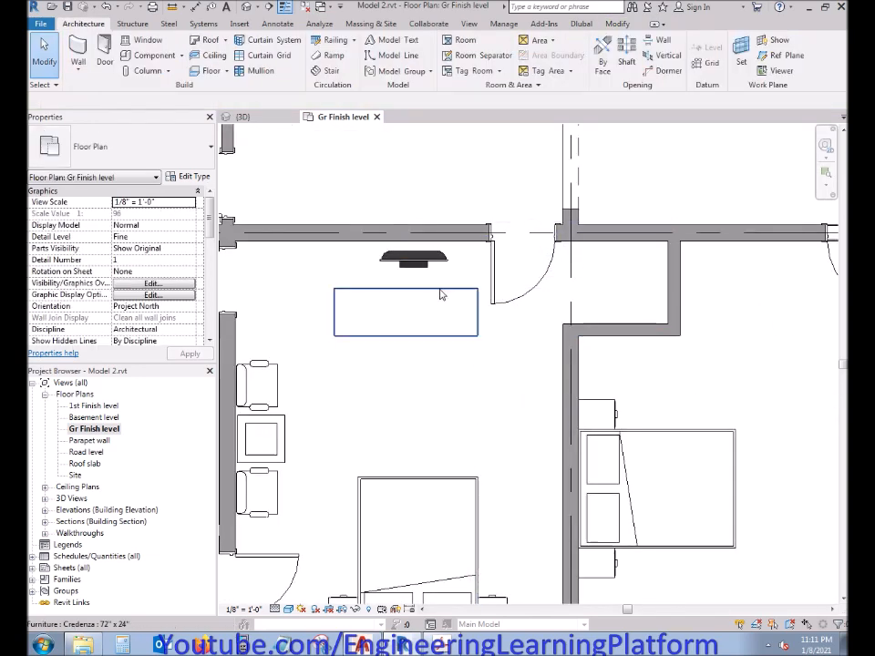
Step: Move the credenza against the left bedroom's upper wall beneath the TV, about 5'-3" from grid 2
click(415, 337)
click(258, 66)
click(406, 283)
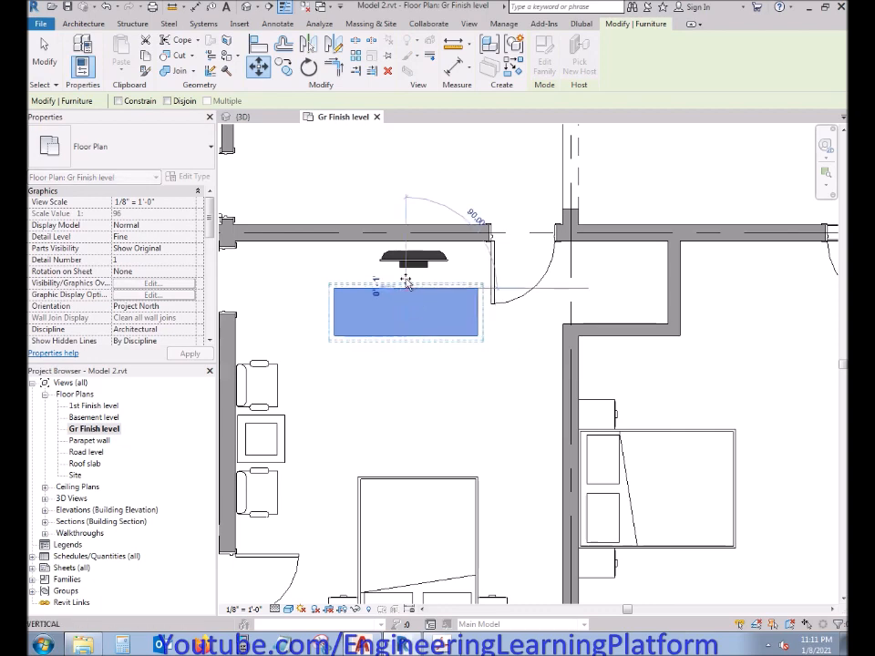
click(374, 240)
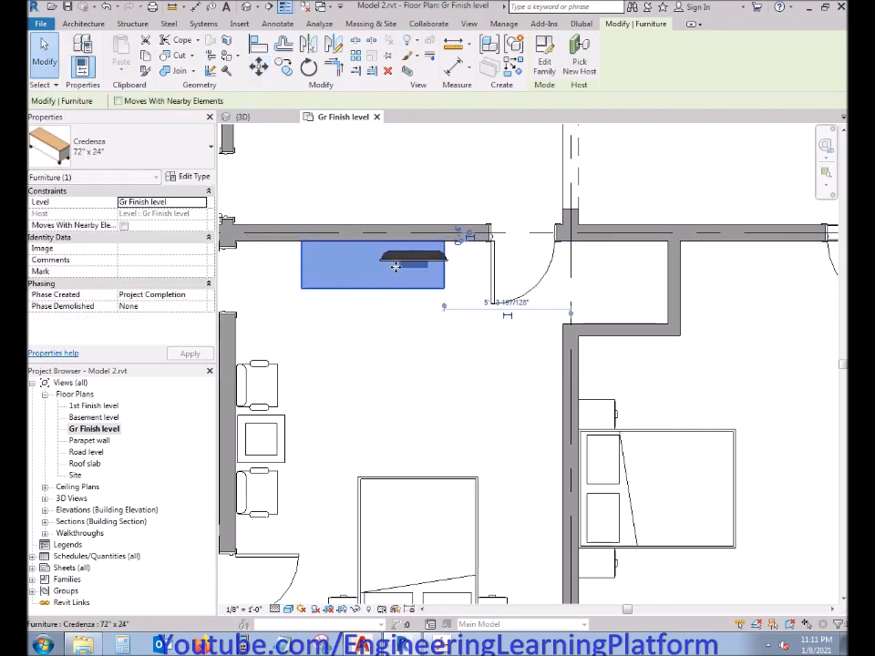
key(Escape)
click(414, 256)
key(Escape)
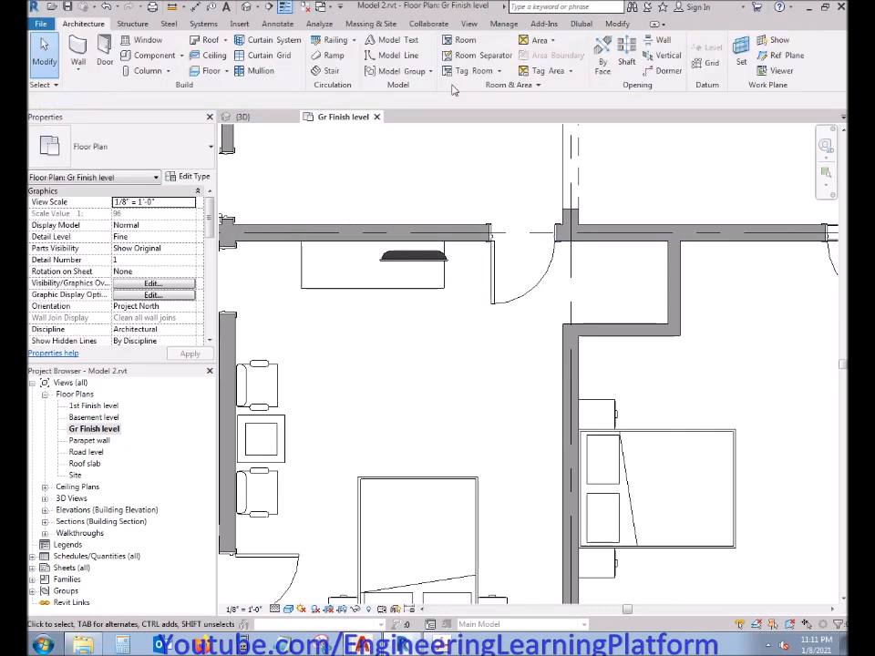
Step: Create a building section across the left bedroom looking toward the credenza and TV, and open its view
click(269, 8)
click(261, 308)
click(466, 308)
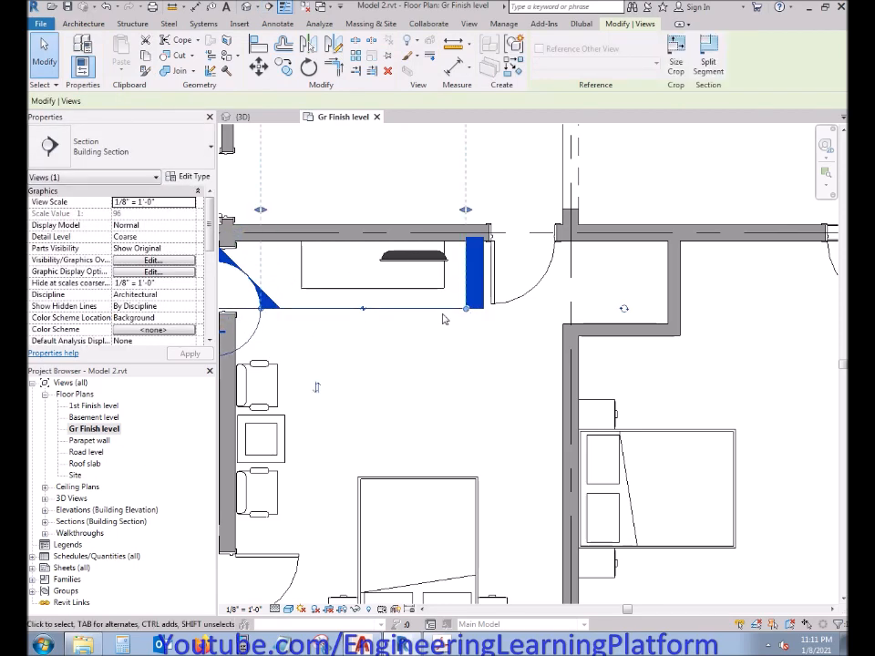
right_click(443, 323)
click(464, 363)
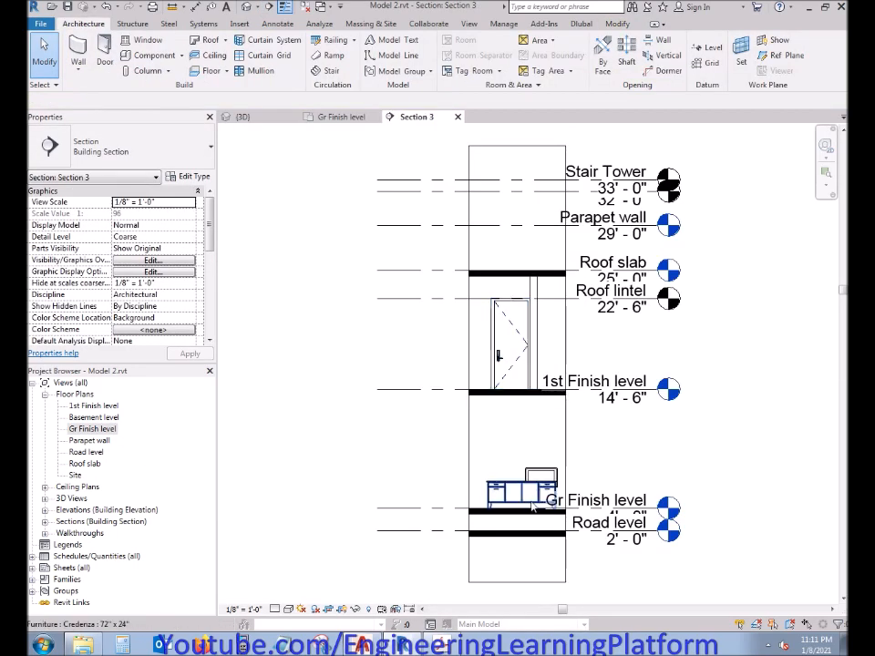
Step: Raise the TV onto the credenza top, adjusting its offset through 2' 6" to a final 2' 5"
scroll(537, 474, up, 5)
scroll(538, 474, up, 2)
click(565, 401)
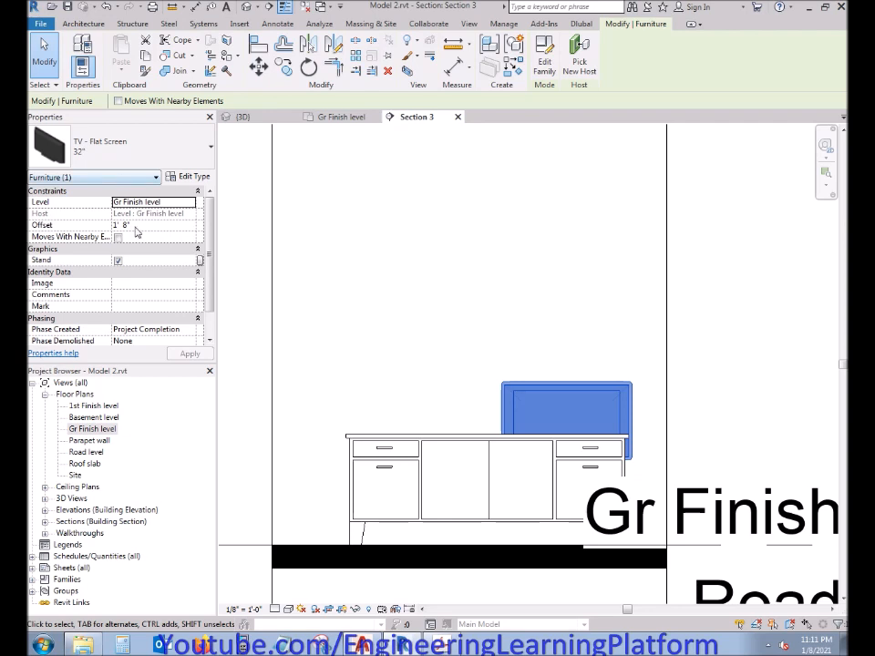
text(2')
key(Return)
click(203, 356)
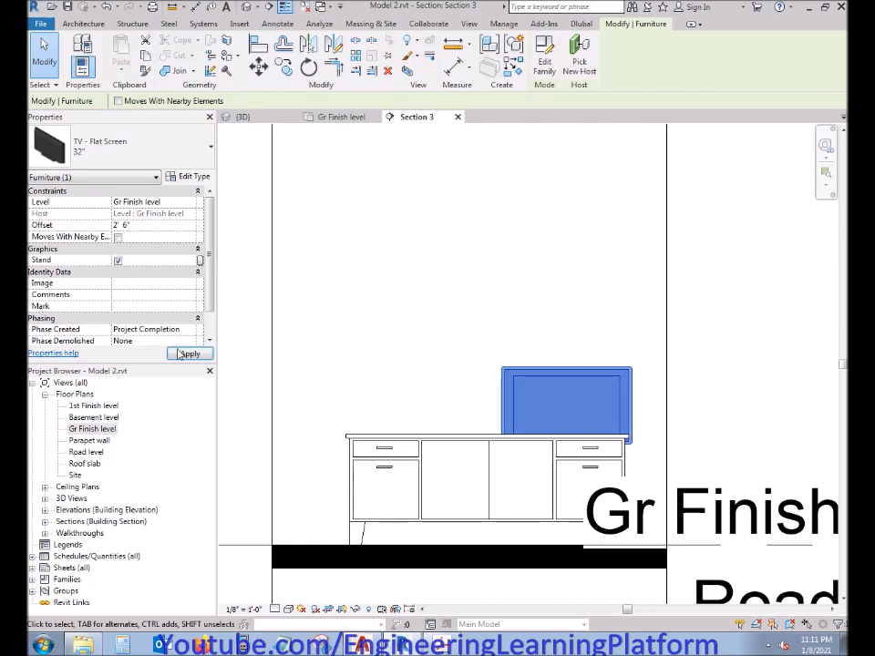
click(183, 357)
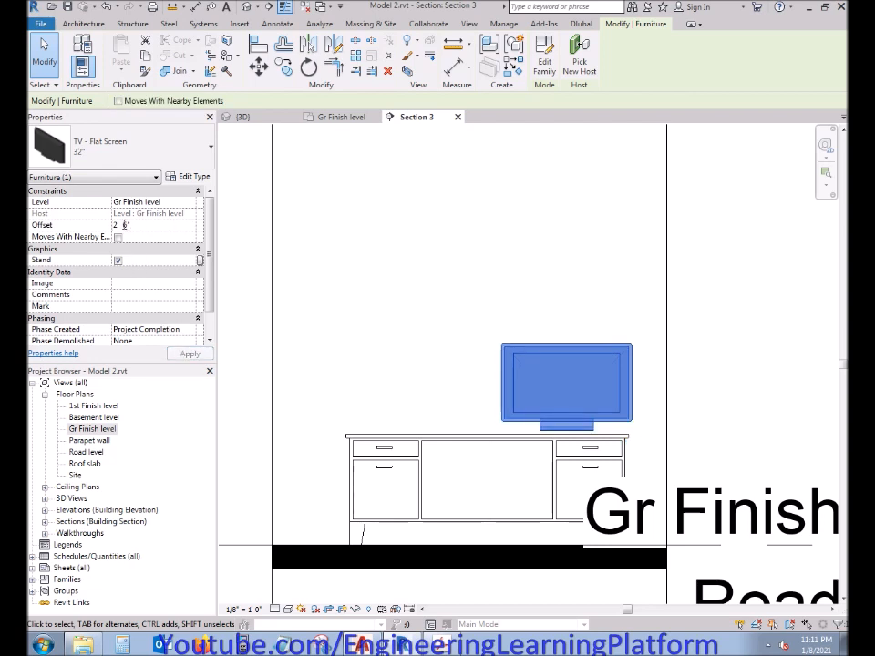
click(193, 357)
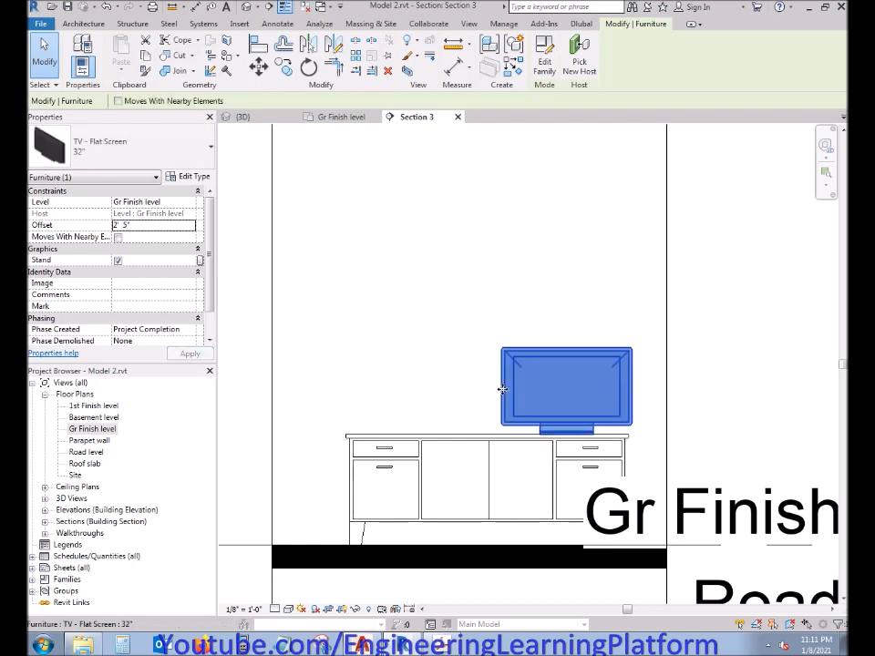
Step: Move the TV horizontally so its stand sits at the middle of the credenza top
key(Delete)
key(ctrl+z)
click(534, 360)
click(258, 67)
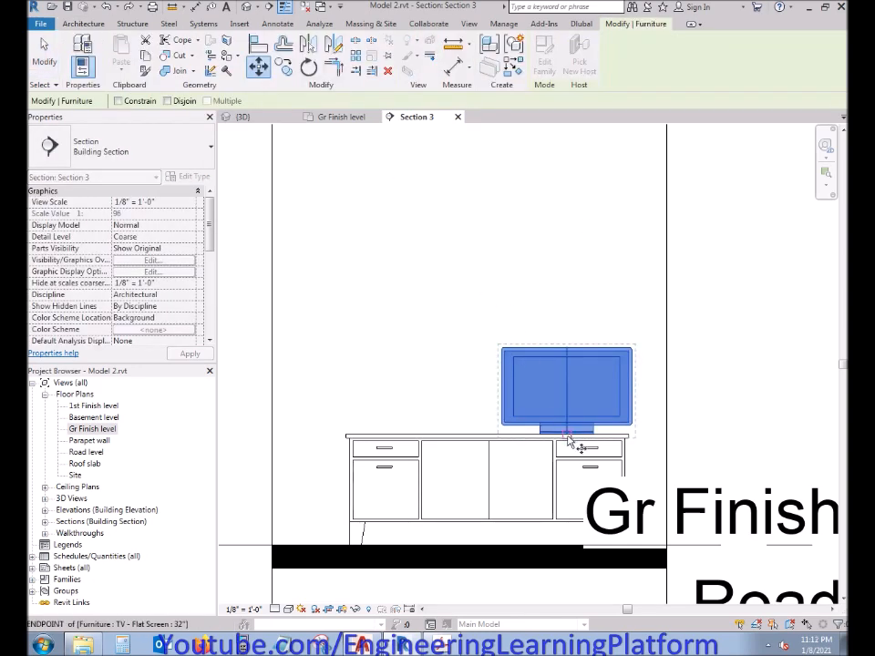
click(488, 437)
key(Escape)
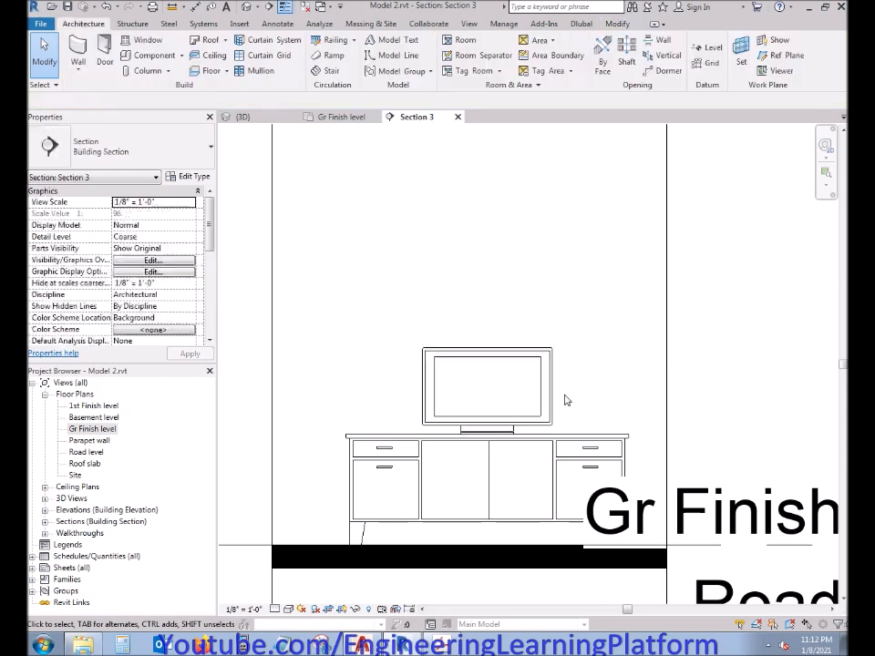
Step: Close the section view and delete its section line from the ground floor plan
scroll(563, 344, down, 2)
click(457, 118)
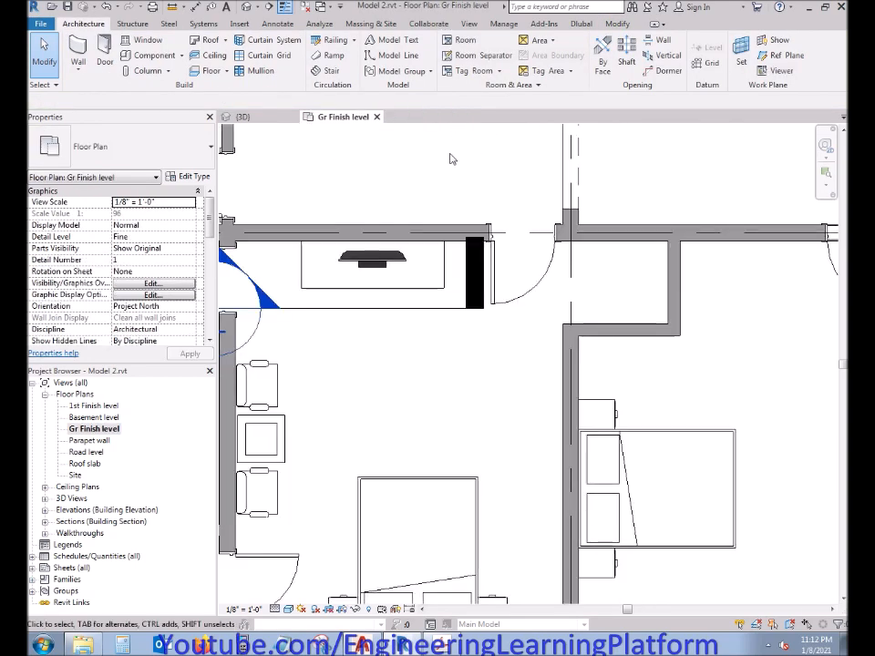
click(344, 307)
key(Delete)
key(Return)
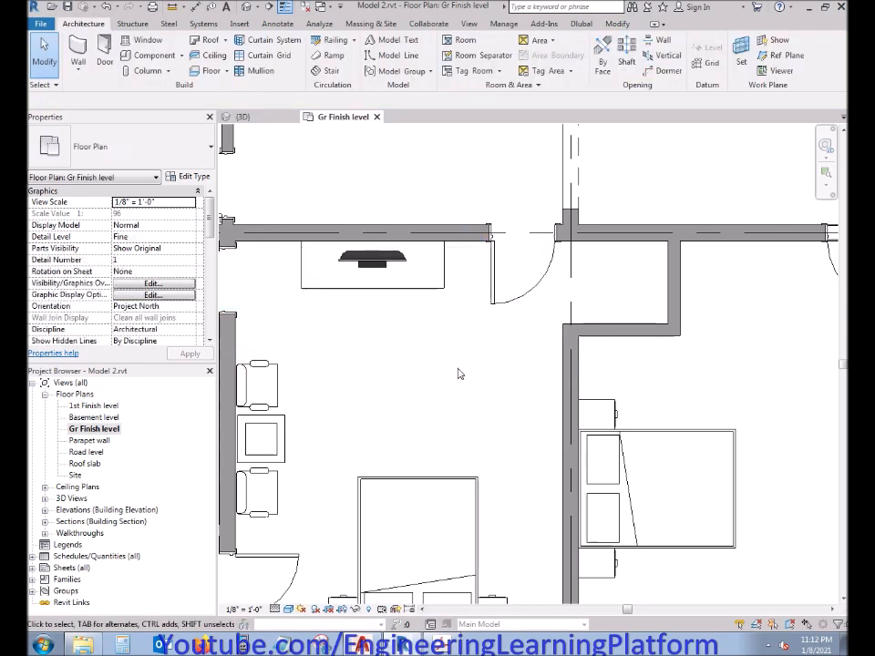
Step: Examine the left bedroom's credenza, TV, chairs and bed from several angles in the 3D view
scroll(460, 359, down, 5)
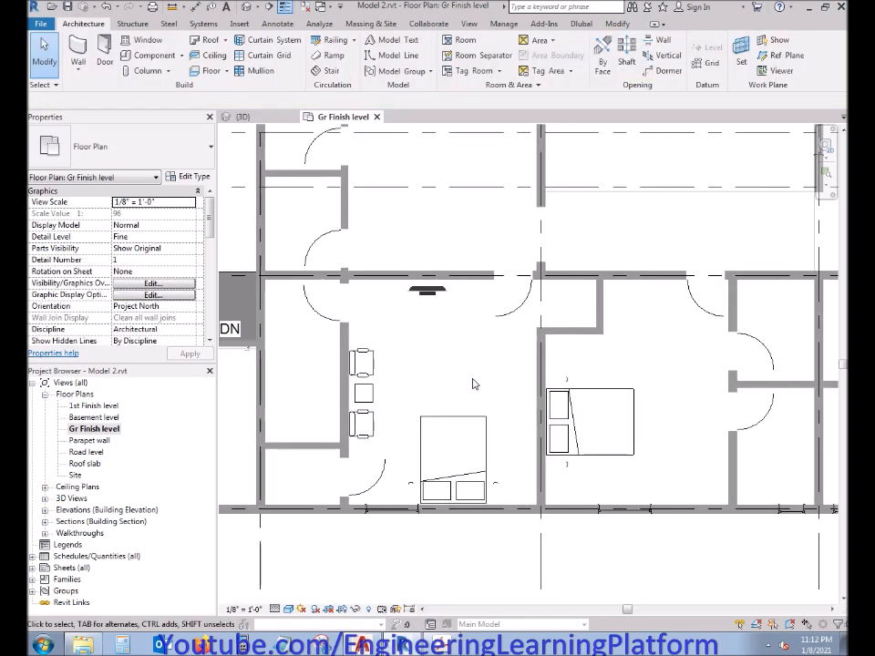
click(256, 122)
scroll(445, 396, down, 3)
middle_drag(443, 441, 335, 464)
scroll(422, 265, down, 2)
shift+middle_drag(387, 402, 669, 305)
middle_drag(373, 456, 288, 321)
scroll(256, 272, up, 3)
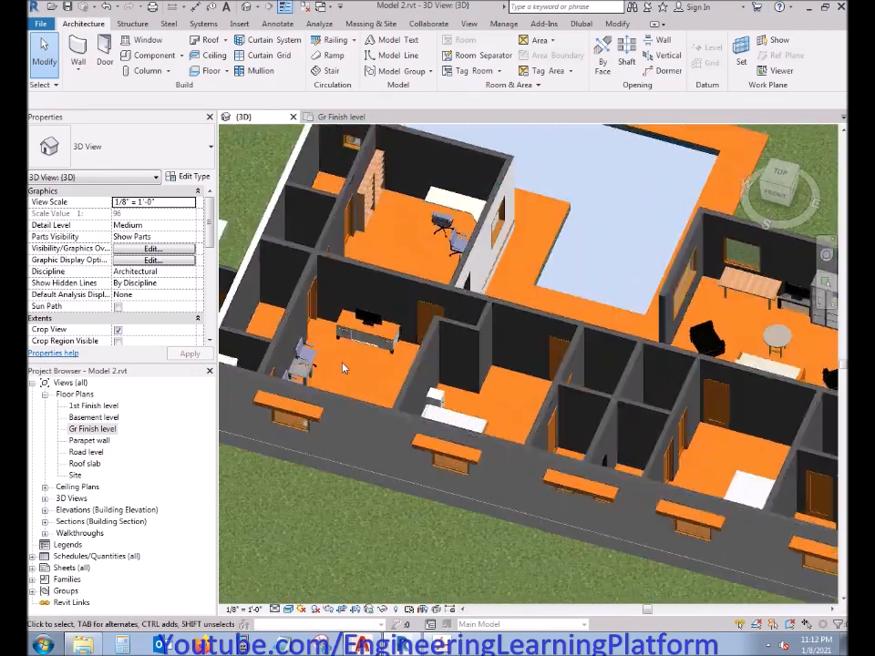
scroll(376, 341, up, 1)
scroll(360, 331, up, 1)
scroll(411, 393, down, 1)
shift+middle_drag(450, 382, 439, 459)
shift+middle_drag(428, 398, 414, 420)
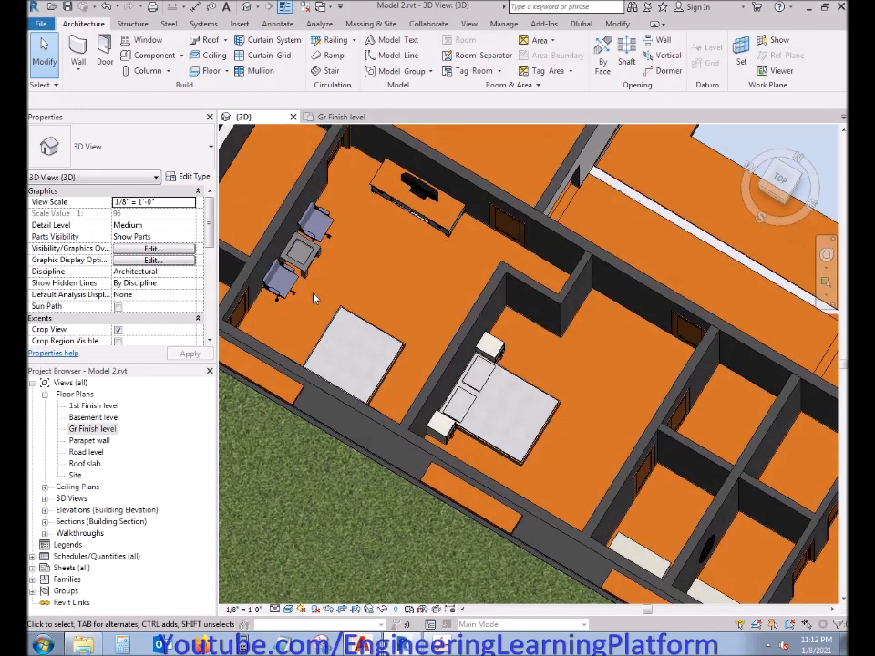
middle_drag(413, 332, 388, 425)
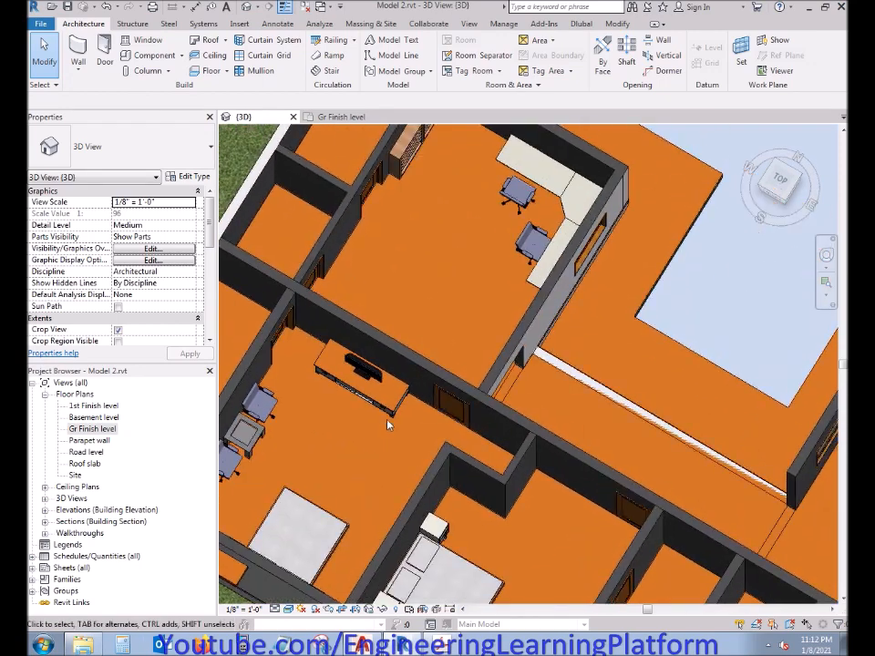
Step: In the ground floor plan, change both task chairs beside the left bedroom's coffee table to the Chair-Corbu type
click(339, 117)
scroll(404, 410, up, 2)
click(369, 358)
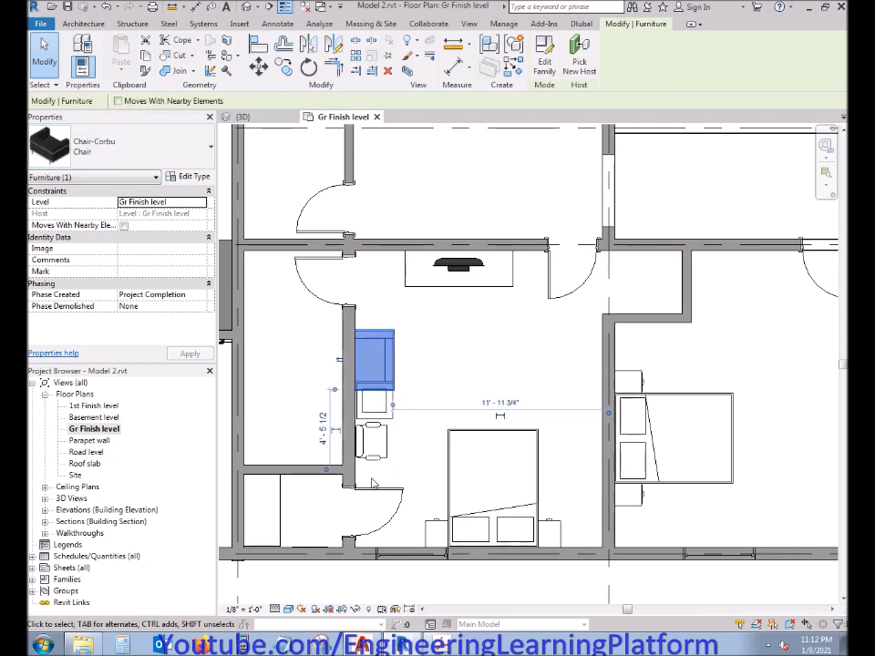
click(371, 484)
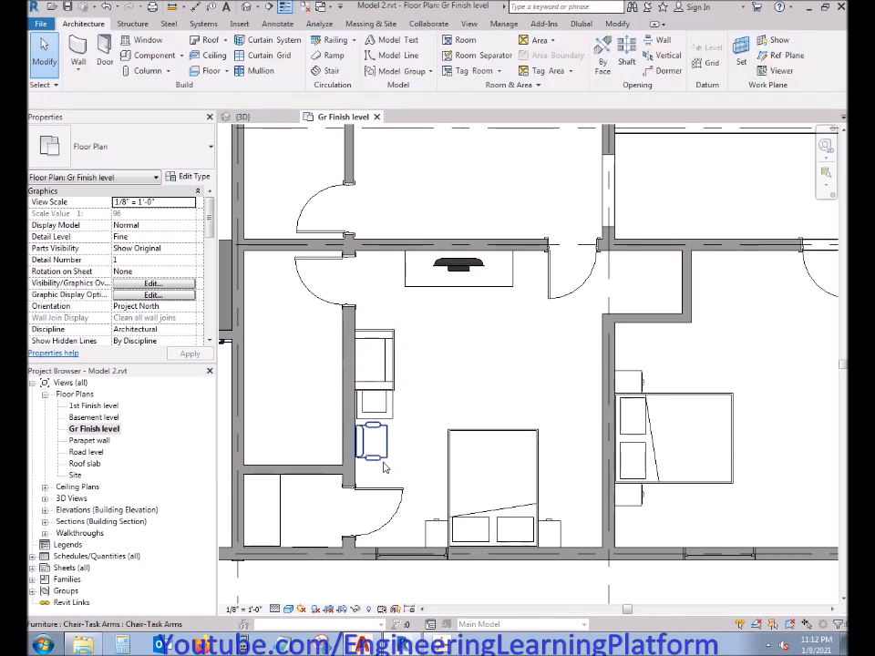
click(369, 441)
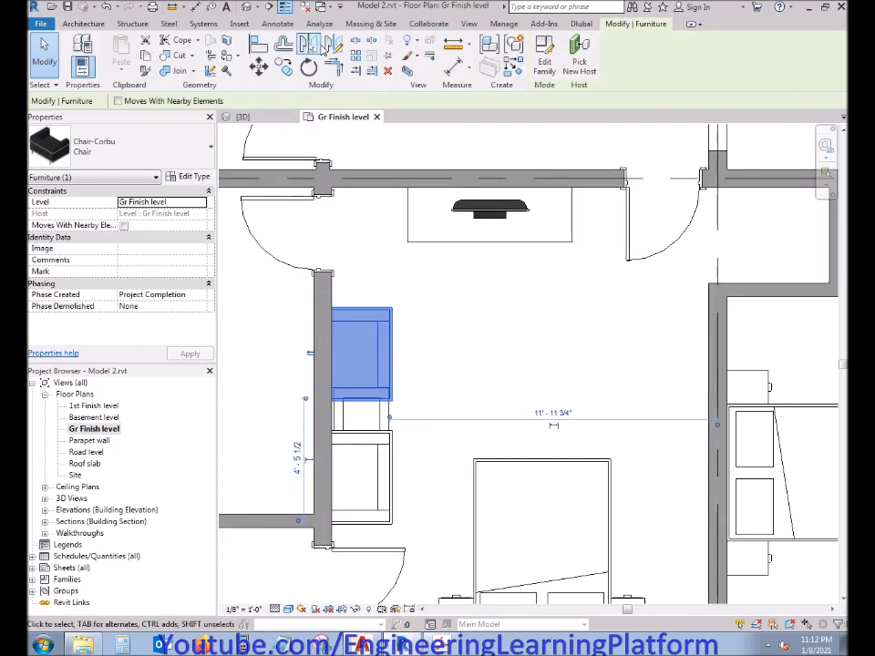
Step: Mirror both Chair-Corbu armchairs about their own vertical axes so that their backs are toward the wall
click(314, 44)
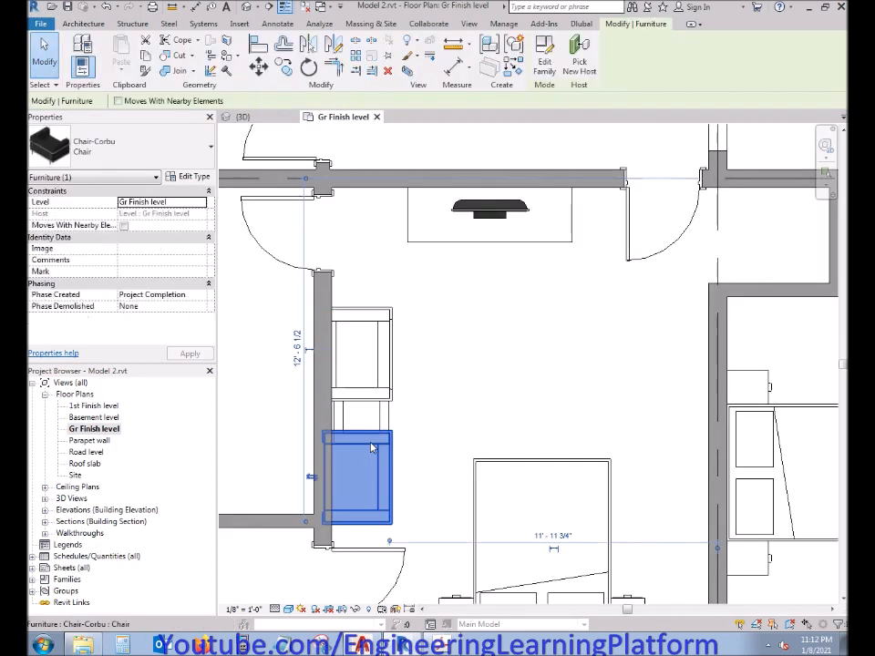
click(308, 44)
key(Escape)
key(Escape)
middle_drag(424, 403, 416, 302)
Step: Select both pairs of overlapping armchairs and move them together flush against the bedroom's left wall
drag(403, 275, 384, 248)
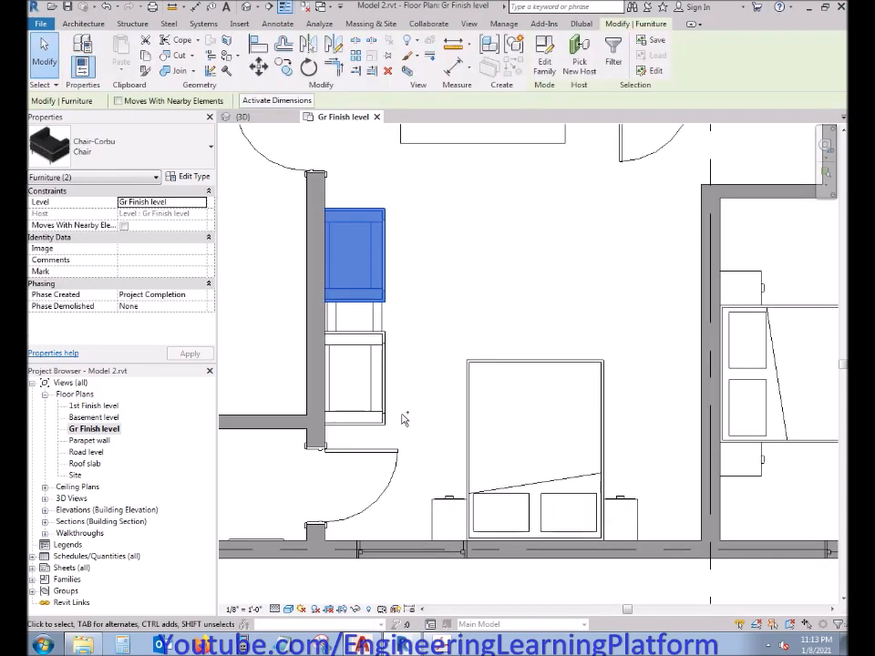
ctrl+click(378, 393)
click(259, 65)
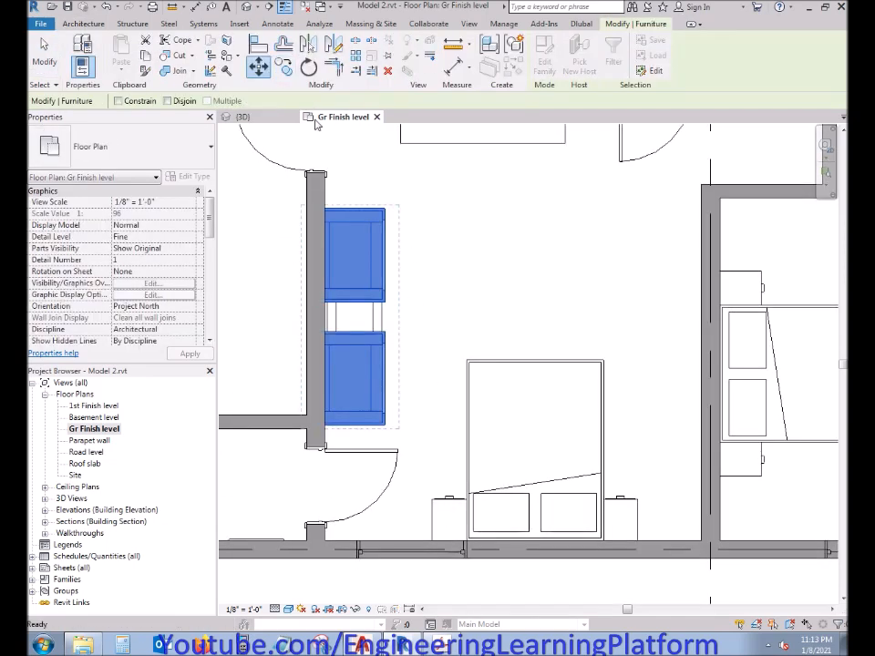
click(327, 208)
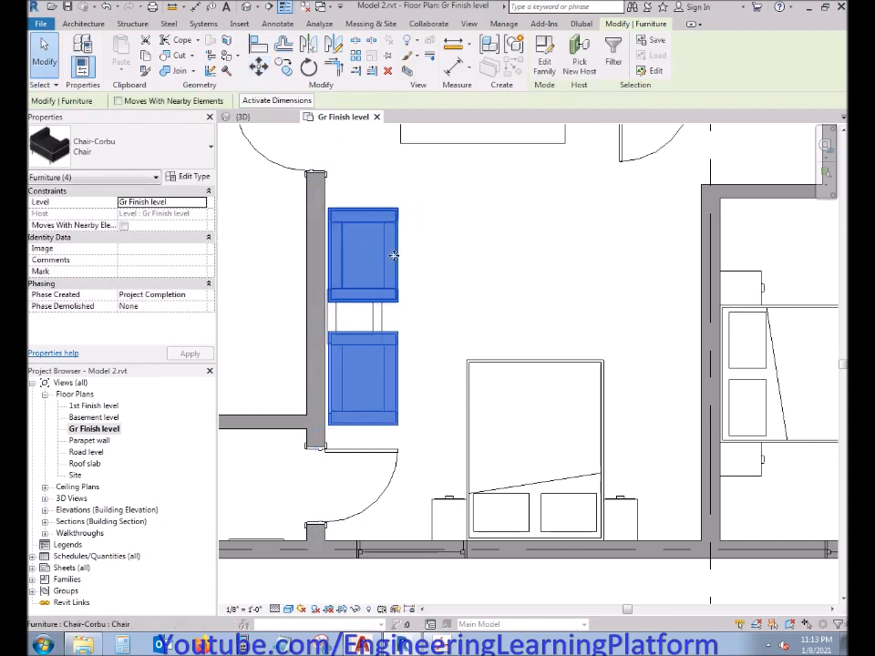
scroll(405, 292, up, 1)
click(259, 67)
scroll(294, 181, up, 3)
click(314, 175)
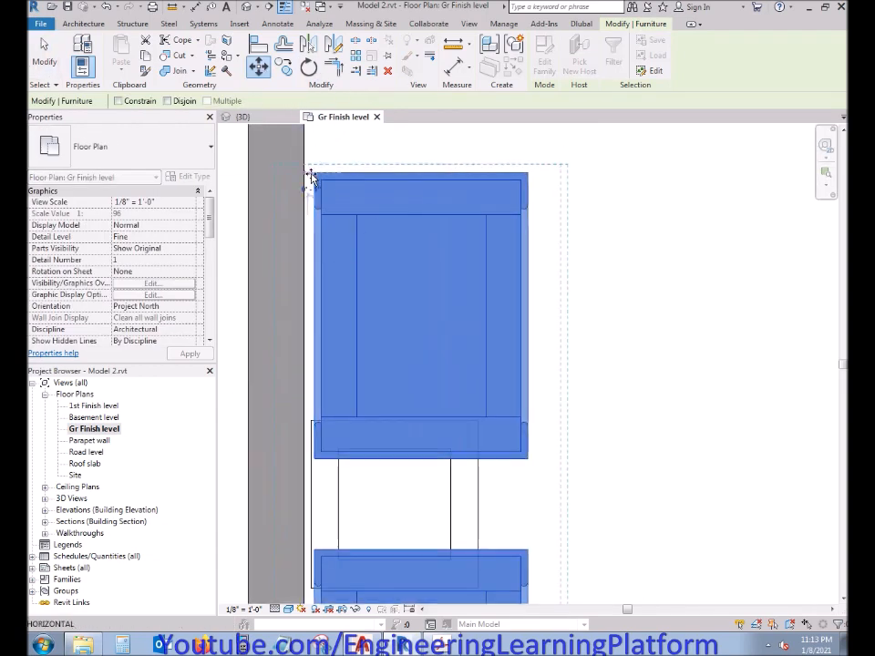
click(304, 178)
scroll(391, 172, down, 2)
key(Escape)
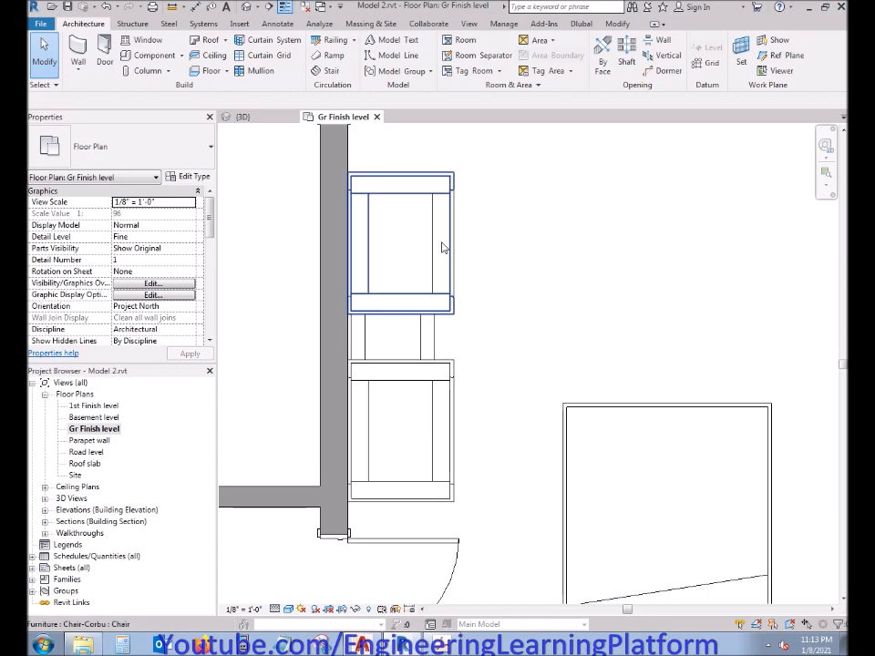
Step: Move the upper room-facing armchair upward off its overlapping duplicate and delete the wall-facing duplicate
click(442, 245)
key(Escape)
click(455, 197)
click(258, 66)
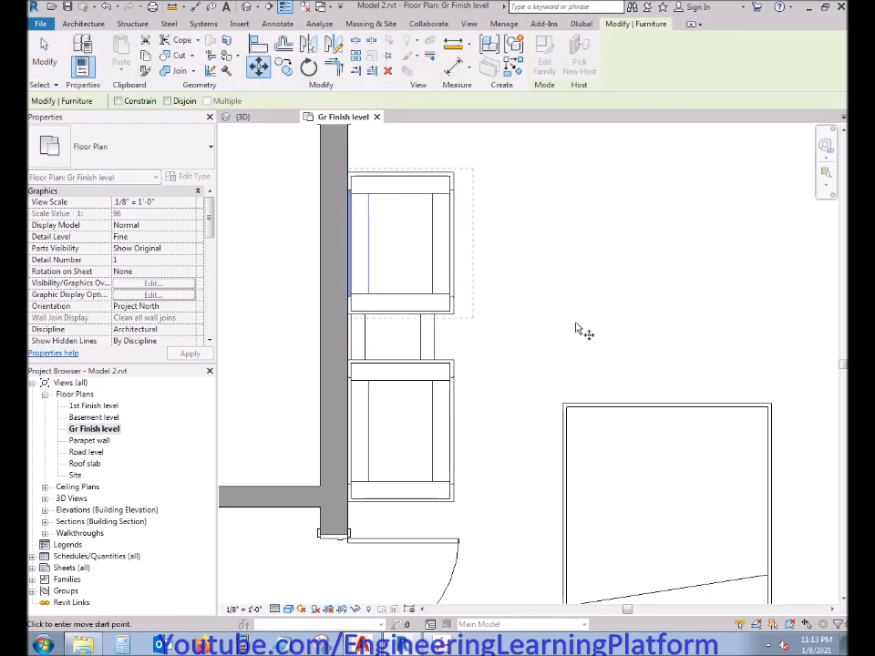
click(434, 314)
click(434, 303)
key(Escape)
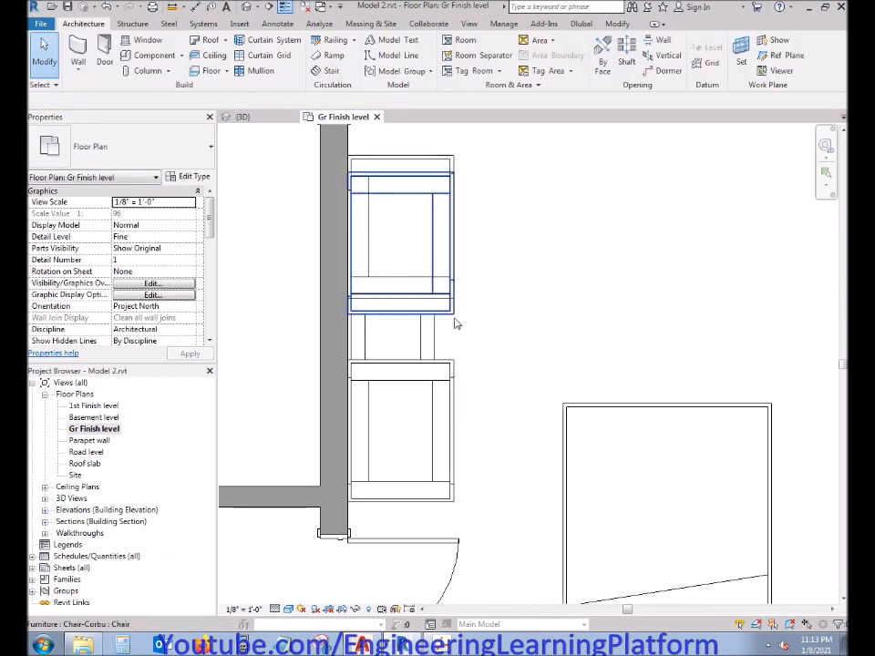
click(453, 317)
key(Escape)
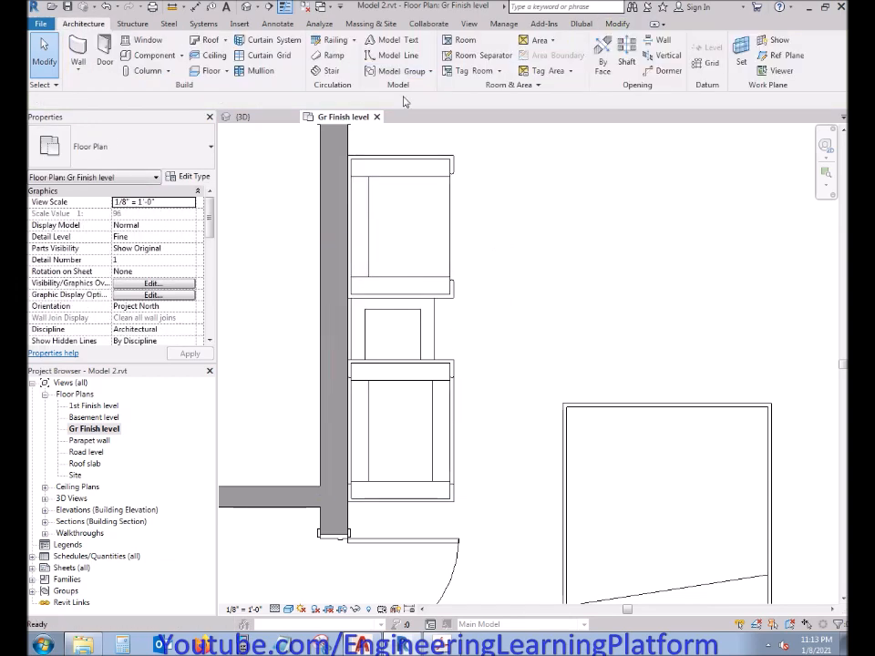
Step: Move the upper armchair about 3" farther up along the wall, away from the coffee table
click(454, 302)
click(267, 72)
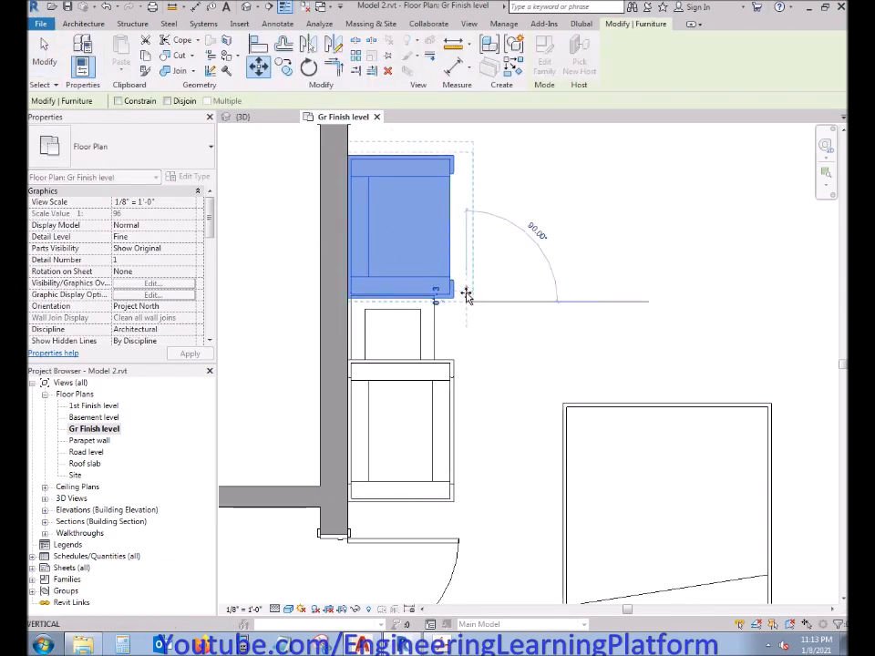
click(467, 292)
key(Escape)
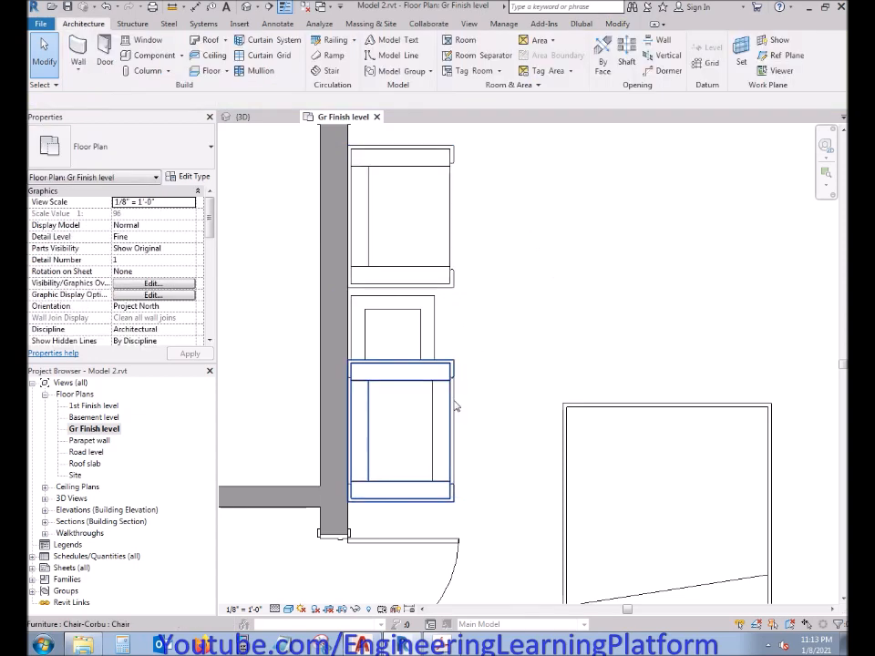
Step: Move the lower room-facing armchair down along the wall clear of the coffee table and delete its overlapping duplicate
click(455, 404)
click(258, 68)
click(507, 346)
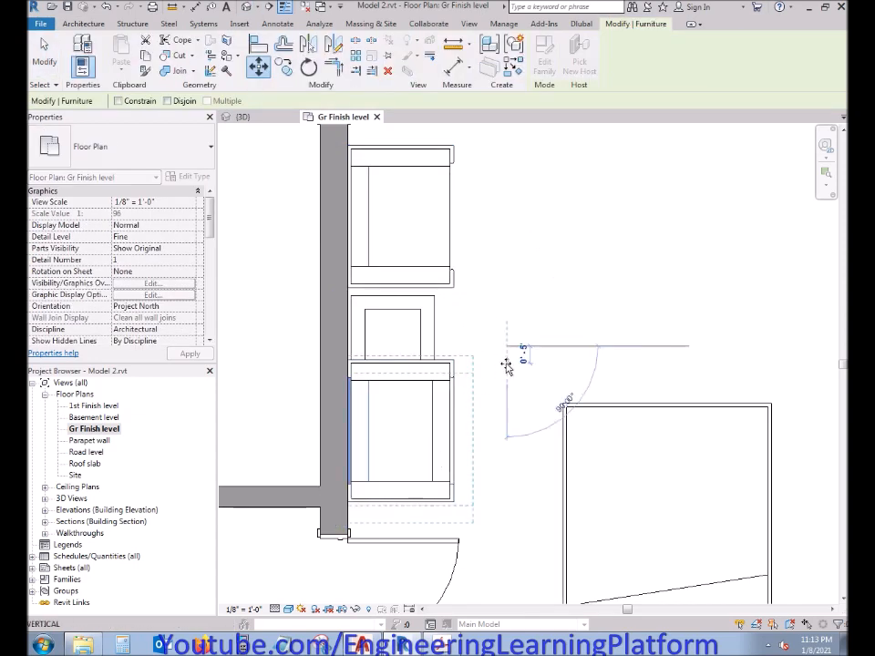
click(507, 369)
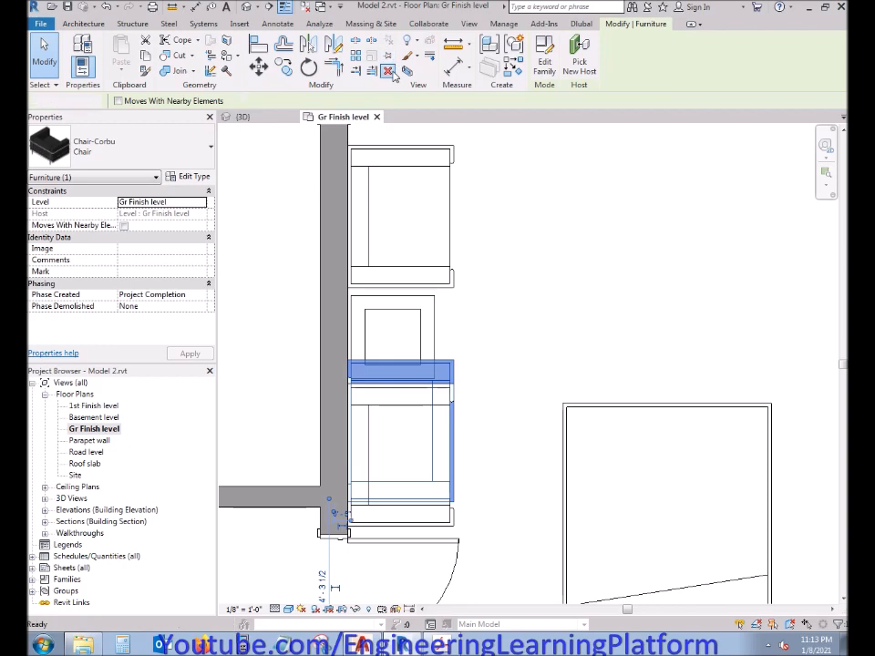
click(499, 432)
middle_drag(476, 421, 477, 409)
click(451, 390)
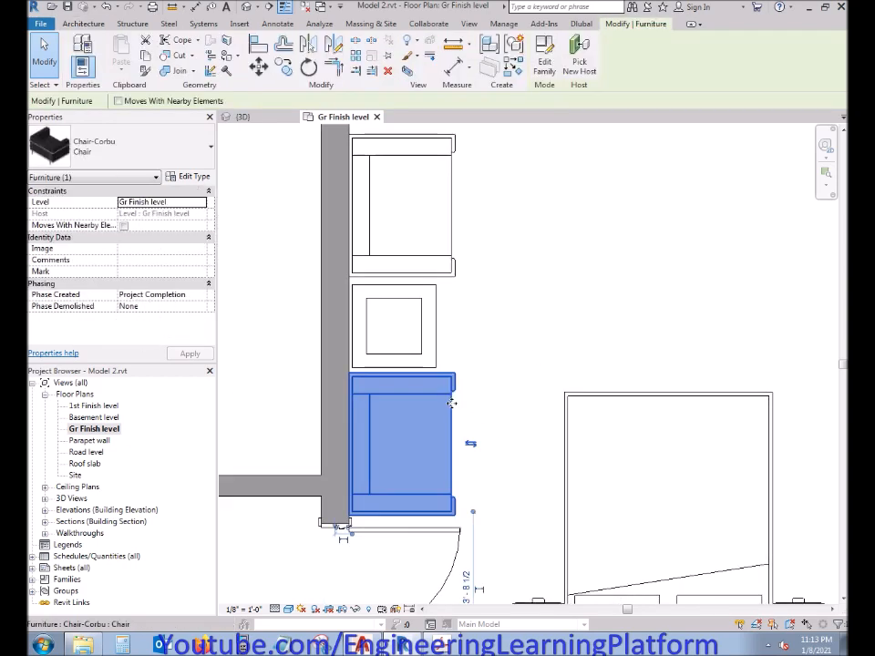
key(Escape)
Step: Try moving the coffee table between the armchairs by a distance of 1 with constrained movement, and undo the move
click(411, 294)
key(m)
key(v)
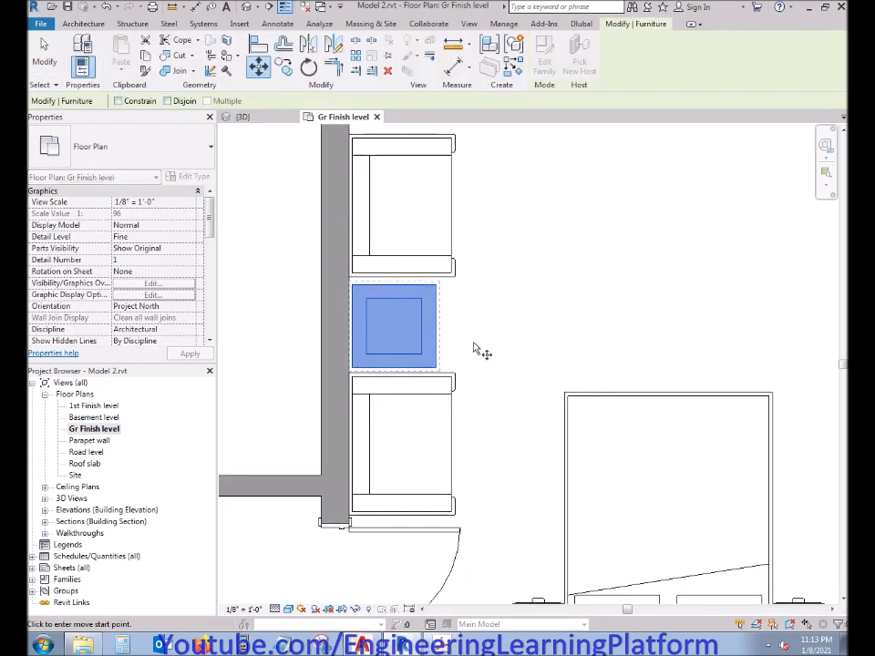
click(437, 326)
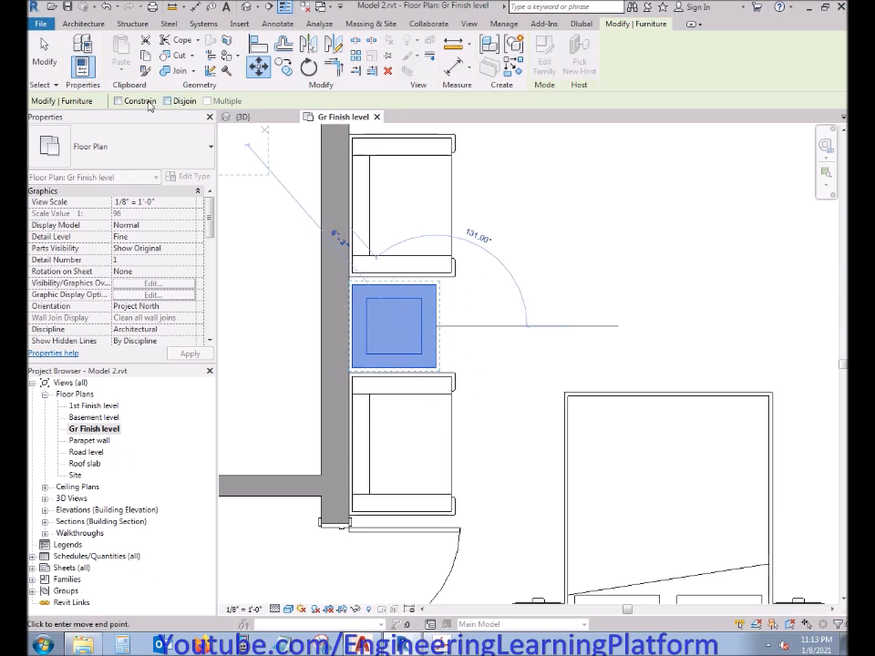
scroll(414, 343, up, 3)
key(shift)
text(1)
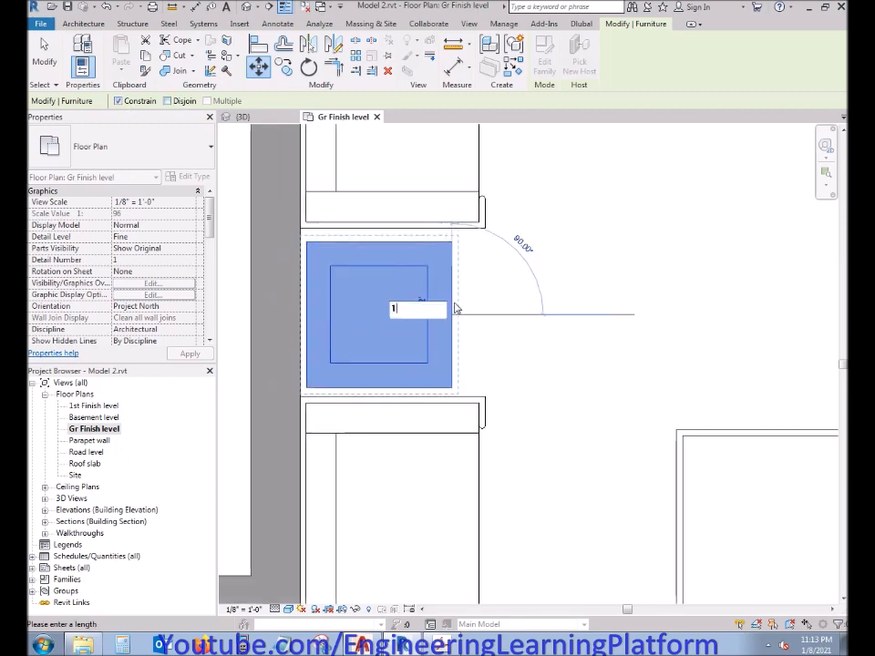
key(Return)
key(ctrl+z)
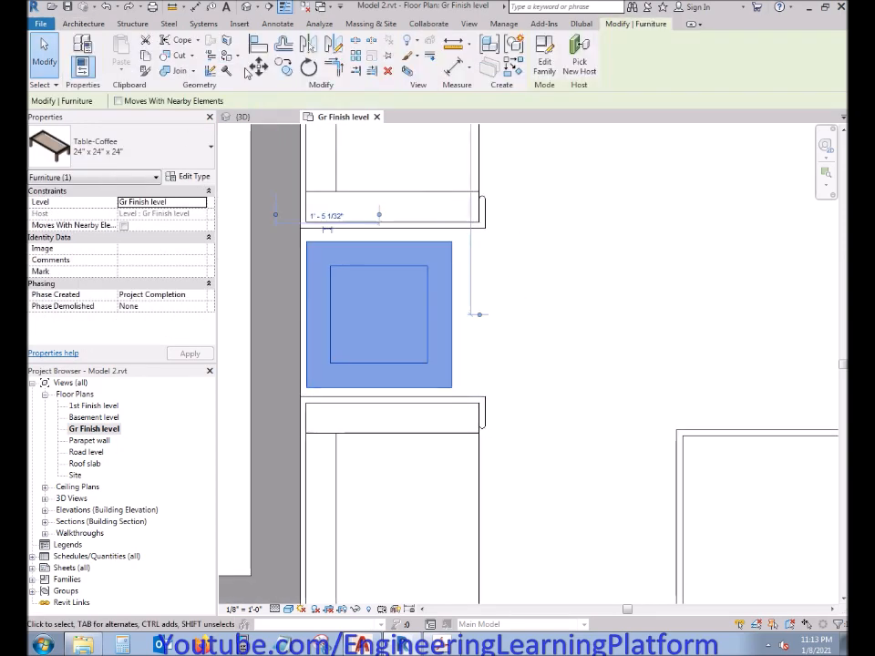
Step: Move the coffee table 1" up toward the upper armchair so it sits evenly between the two armchairs
key(m)
key(v)
click(454, 317)
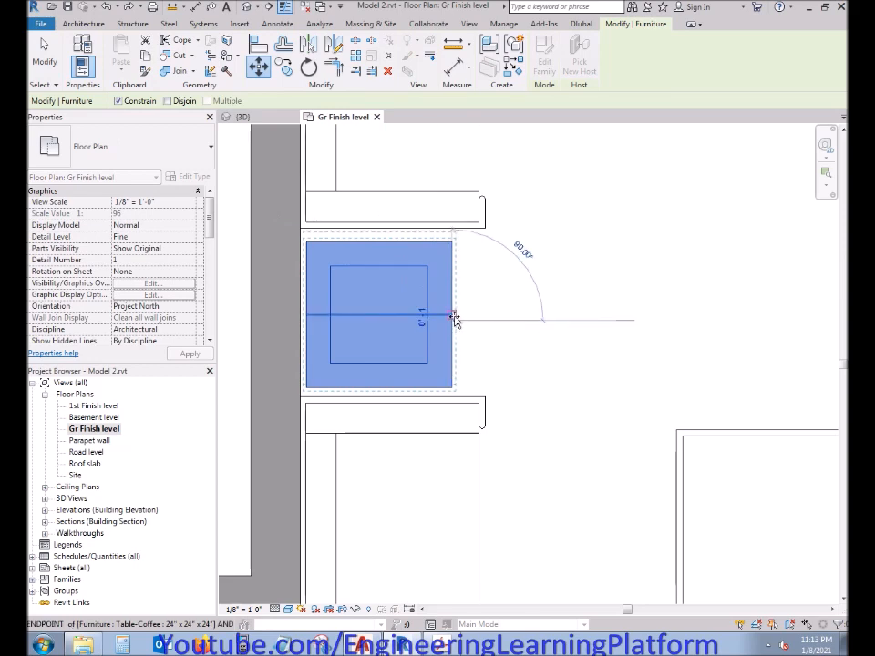
text(1)
key(Return)
click(515, 338)
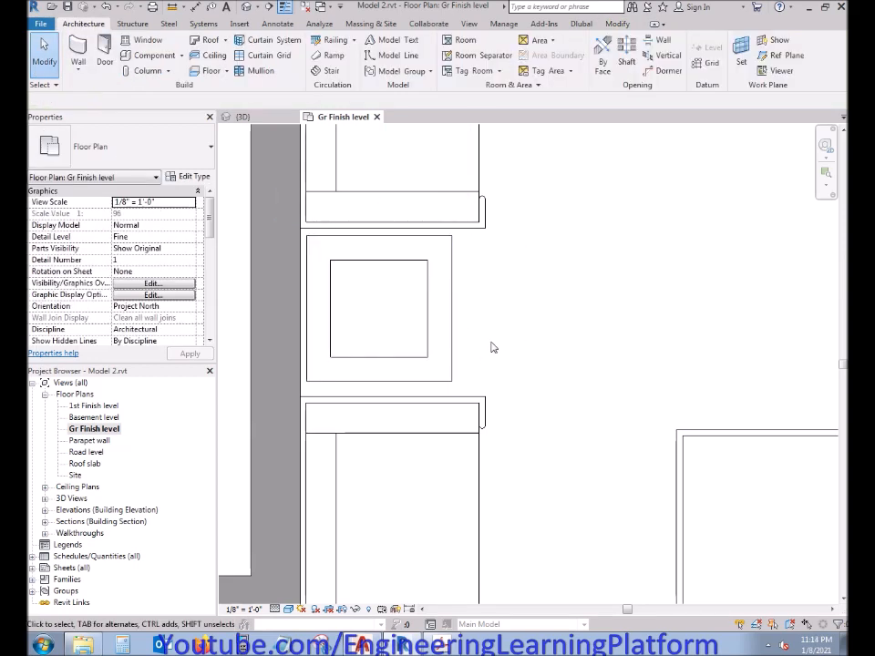
Step: Examine the left bedroom's armchairs, coffee table and bed in the 3D view
scroll(491, 348, down, 4)
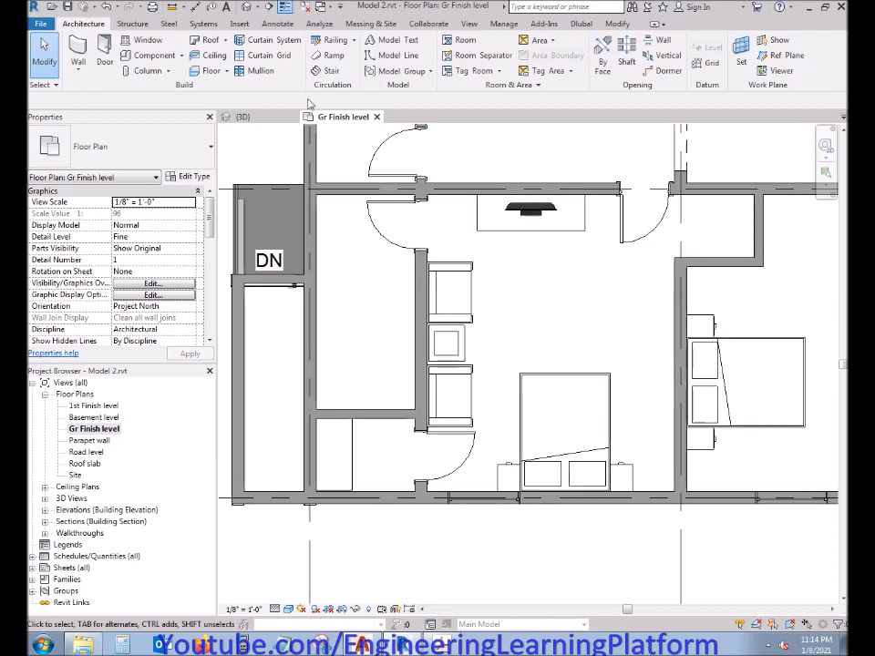
click(241, 116)
scroll(394, 414, up, 10)
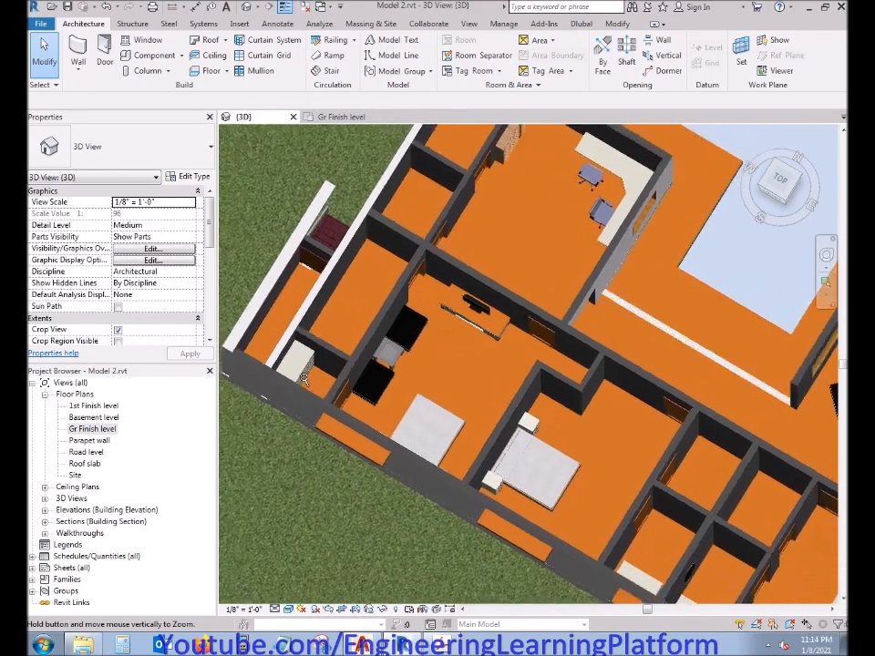
scroll(378, 373, down, 5)
scroll(407, 260, up, 5)
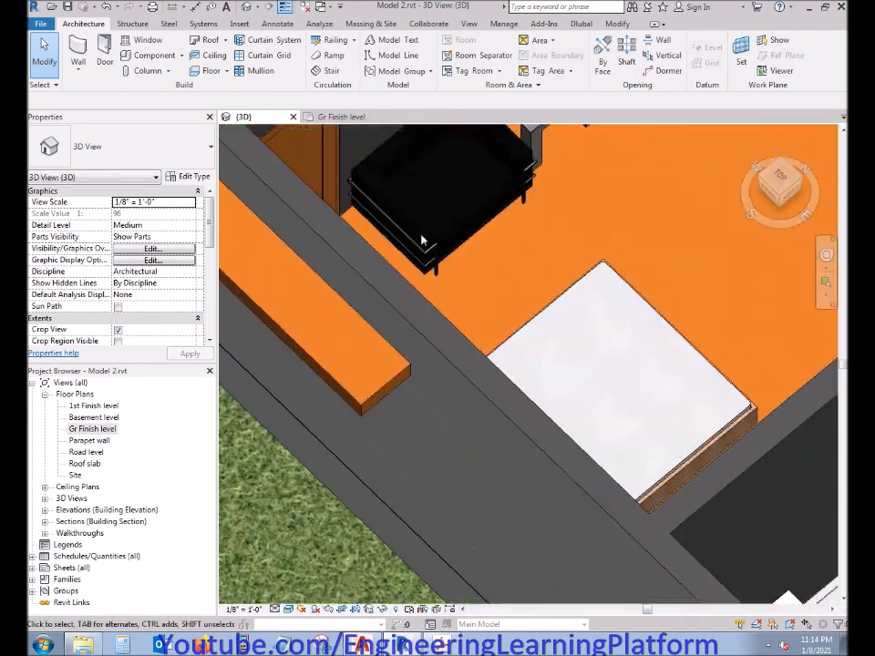
click(453, 242)
scroll(409, 304, down, 3)
shift+middle_drag(488, 282, 323, 136)
Step: Lower the coffee table's height under a duplicated type named 24" x 24" x 24" 2, and check it in 3D
click(341, 116)
click(448, 344)
click(190, 176)
click(638, 175)
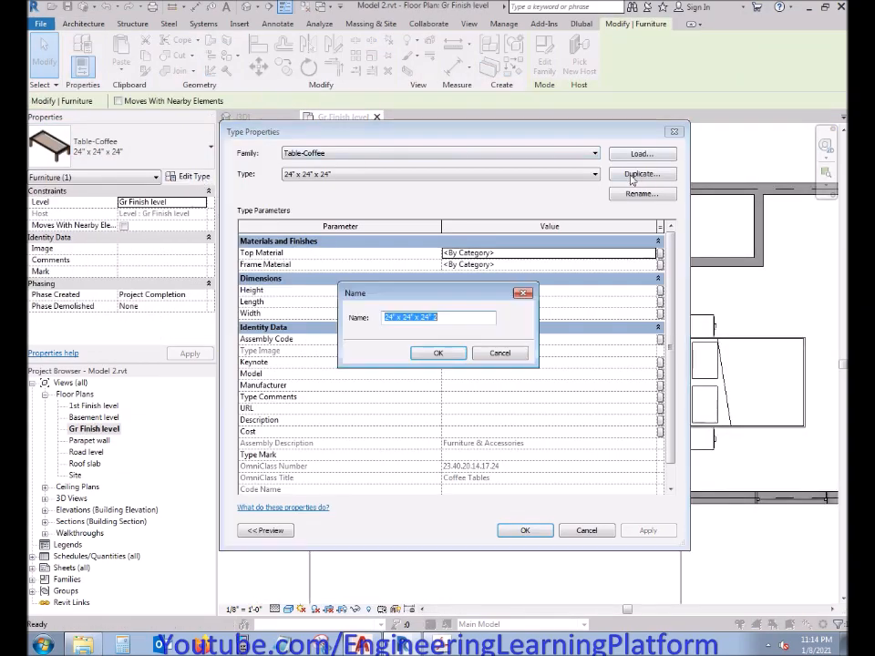
click(425, 357)
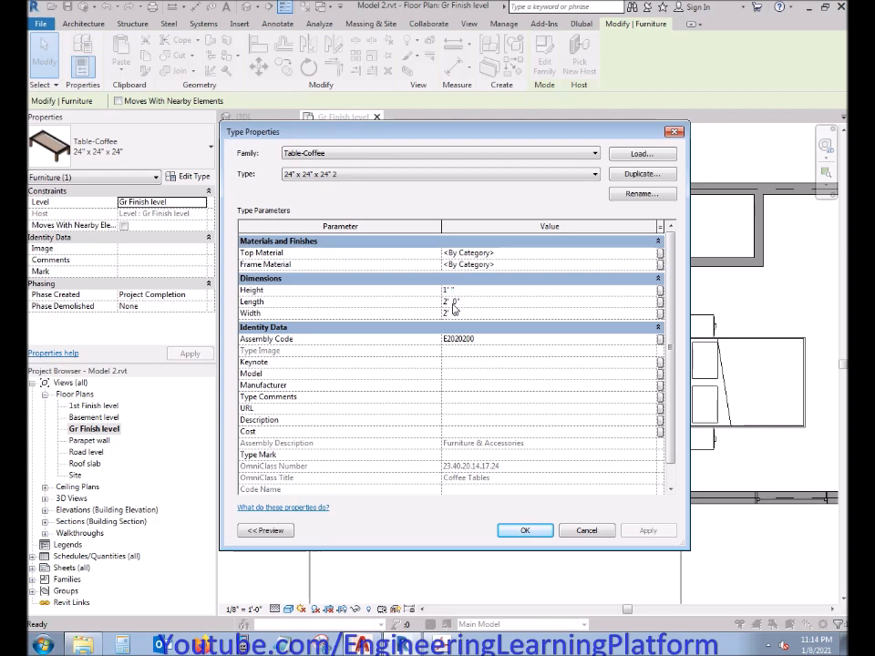
click(525, 530)
key(Escape)
click(258, 118)
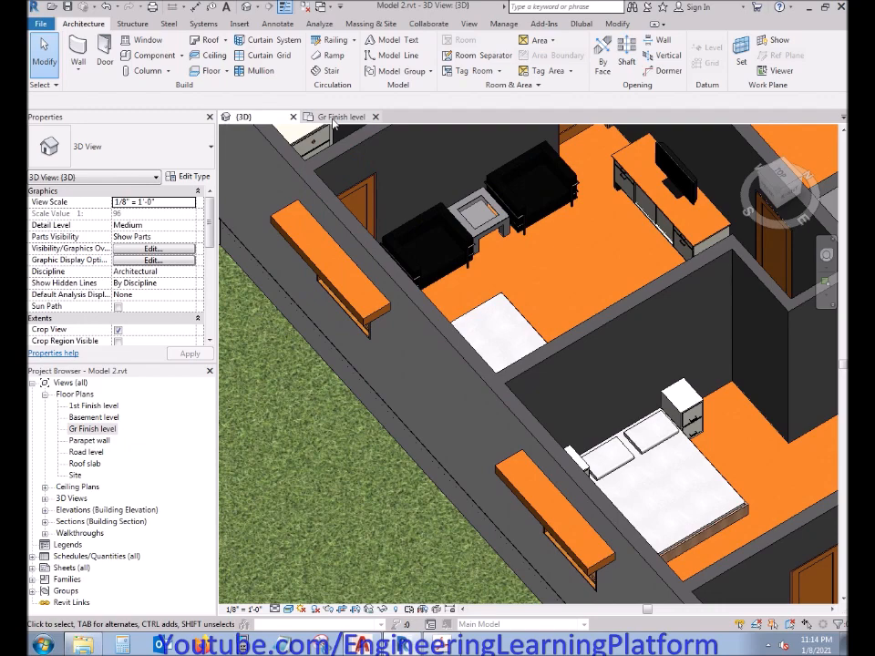
scroll(469, 205, up, 4)
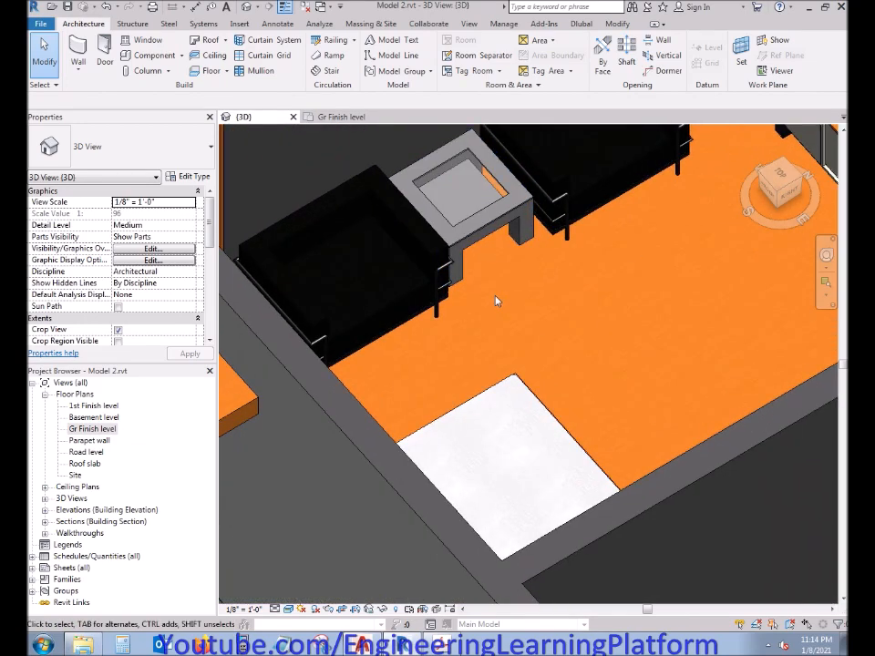
scroll(493, 294, down, 2)
click(468, 217)
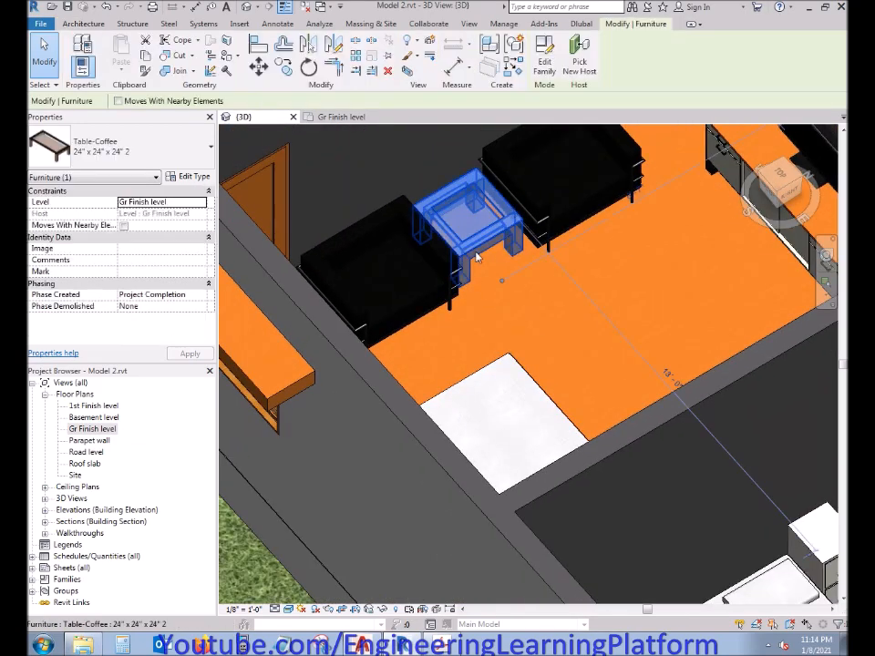
key(Escape)
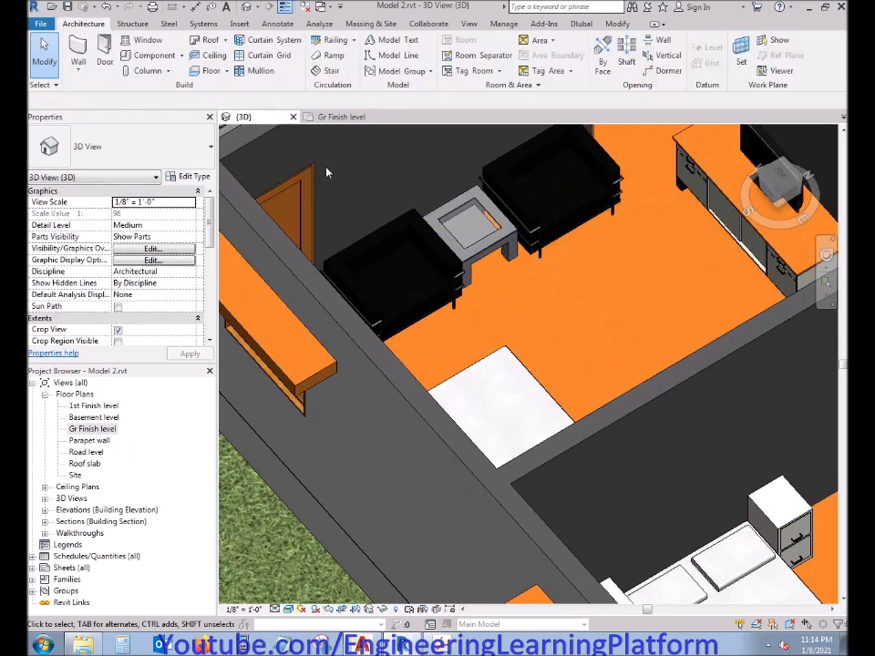
Step: In the Gr Finish level plan, set the height of the left bedroom's bedside Cabinet-File 2 Drawer type to 1' 8"
click(341, 117)
scroll(485, 327, down, 1)
middle_drag(502, 343, 389, 344)
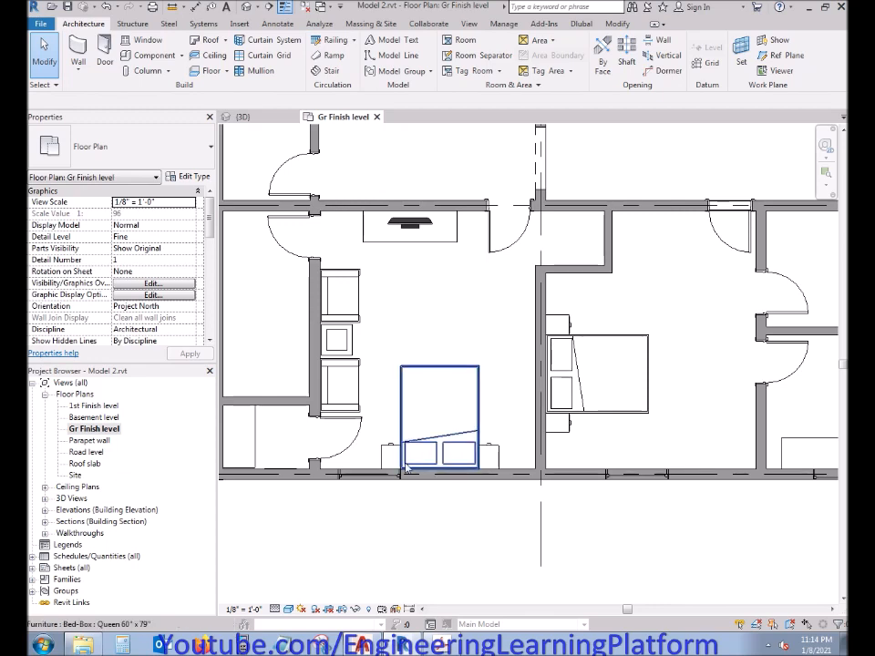
click(489, 453)
click(189, 177)
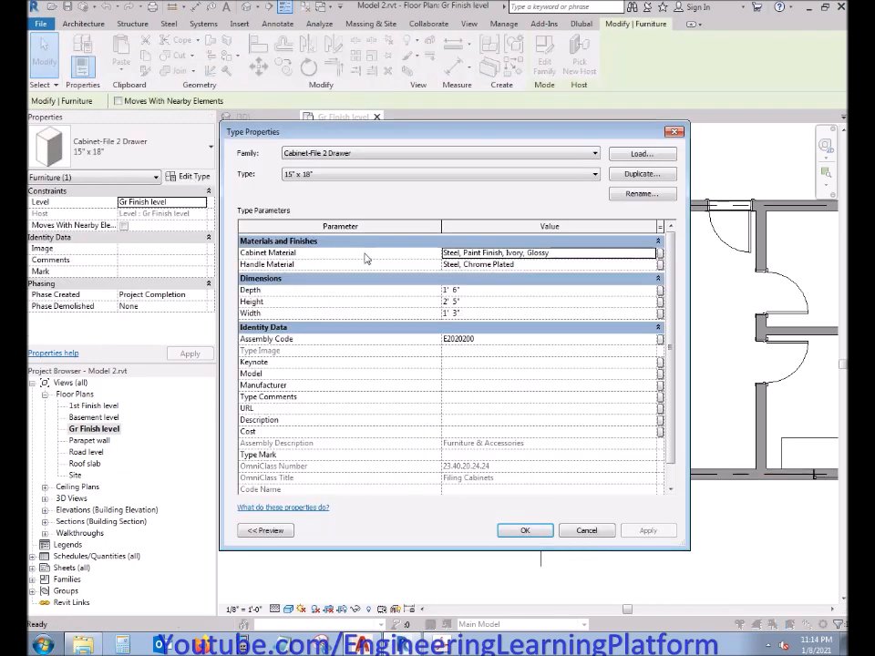
click(448, 301)
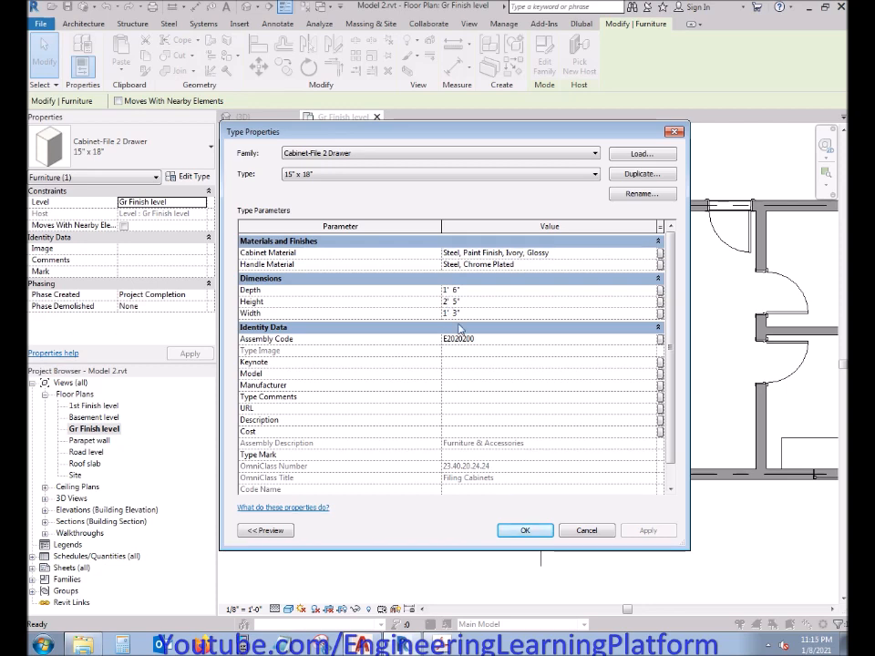
key(BackSpace)
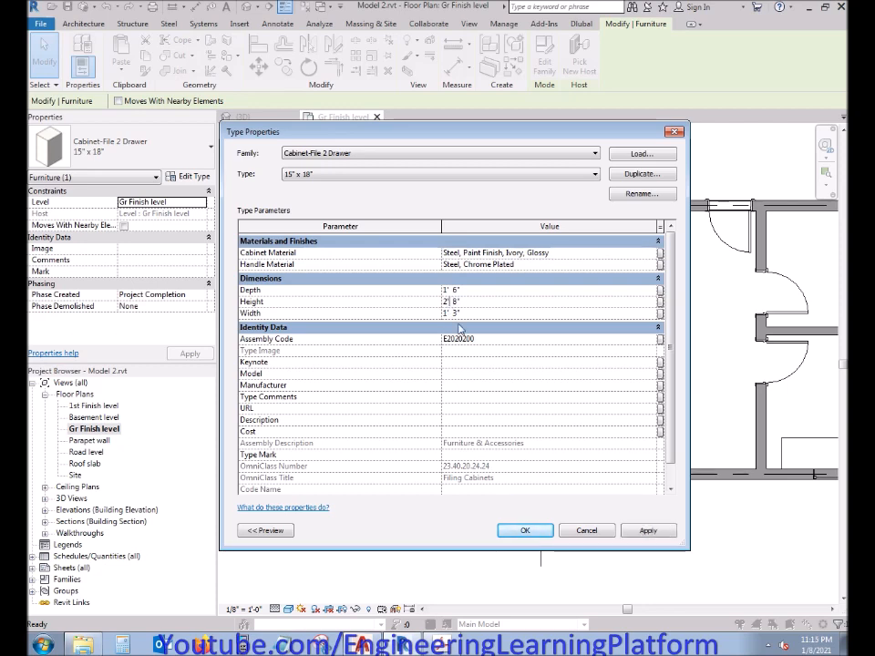
click(525, 531)
click(469, 489)
Step: Inspect the cabinets on both sides of the left bedroom's bed in the 3D view
click(243, 116)
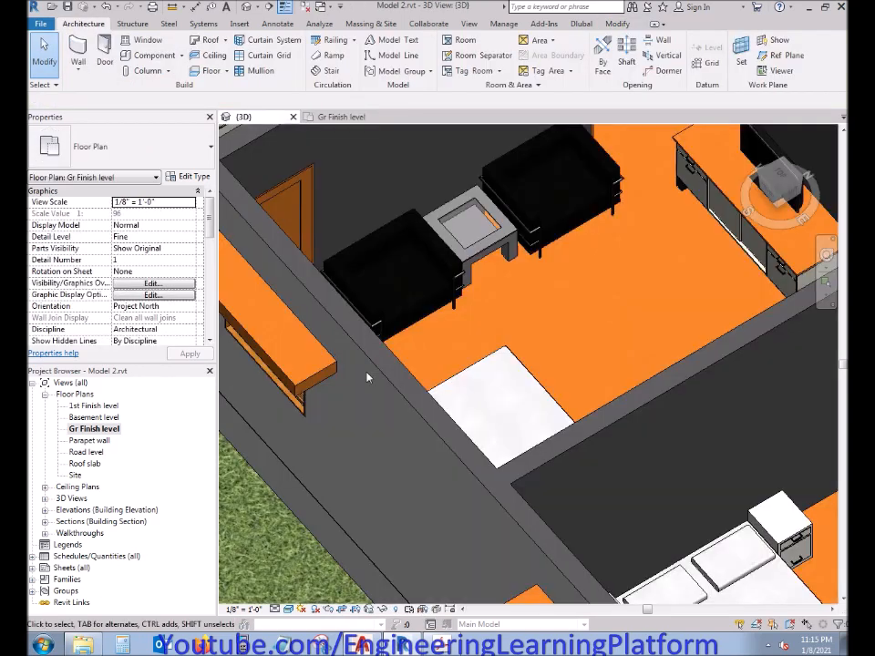
click(504, 355)
scroll(668, 463, down, 1)
shift+middle_drag(682, 496, 483, 425)
scroll(483, 425, up, 4)
key(Escape)
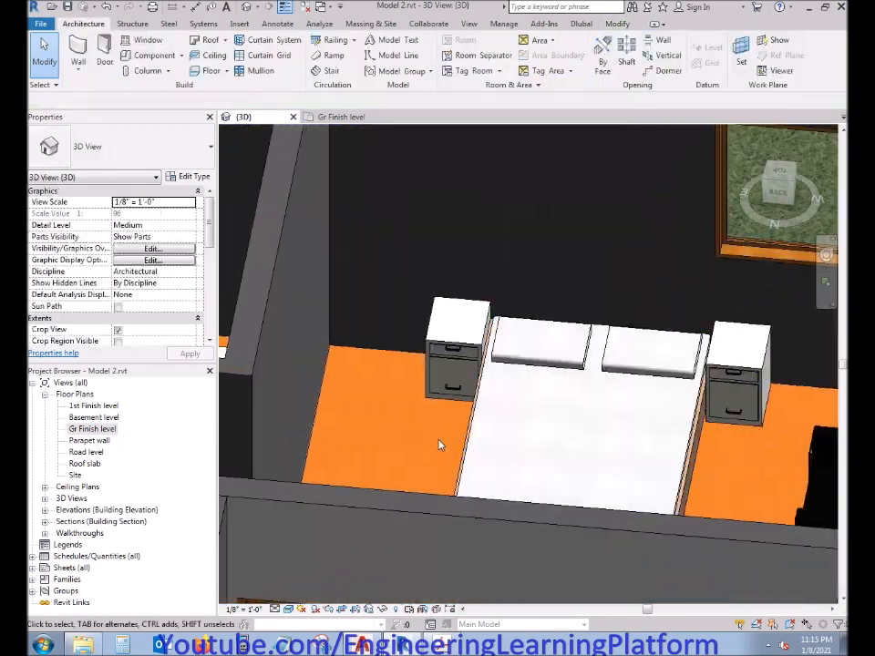
Step: Try a height of 1' 5" on the type of the bedside cabinet nearest the armchairs, without duplicating the type
click(703, 383)
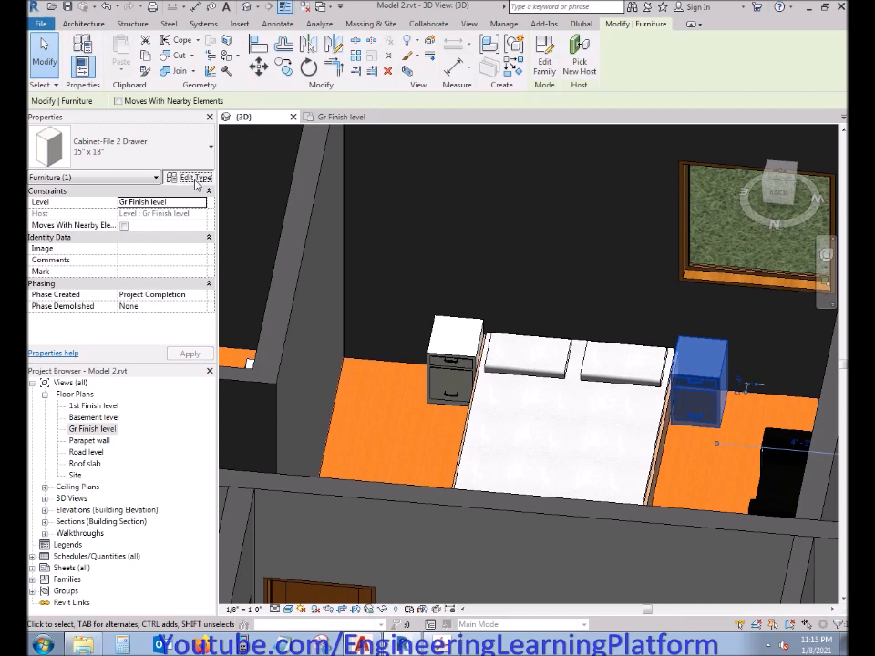
click(188, 176)
click(619, 176)
click(523, 291)
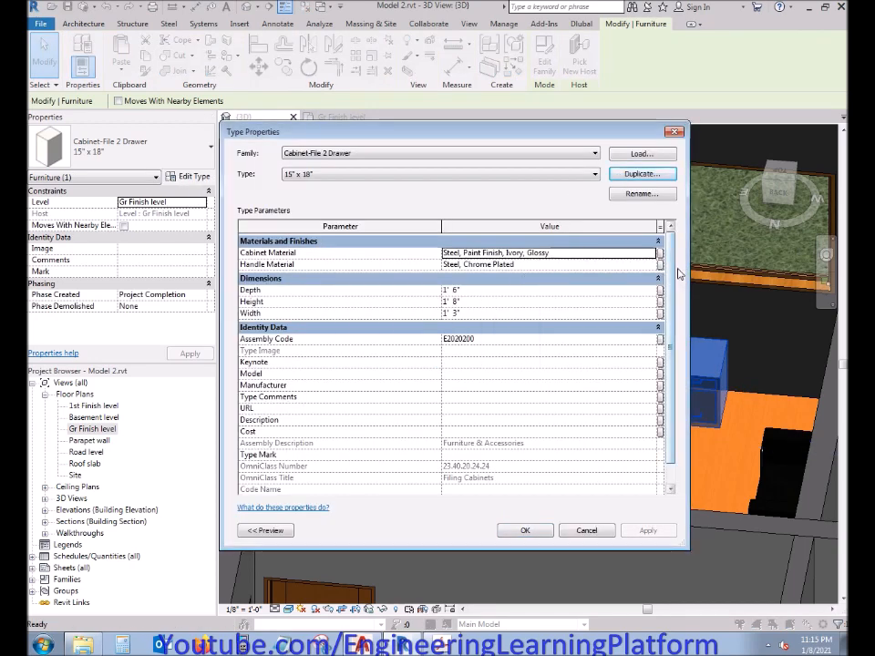
scroll(503, 301, down, 1)
click(455, 288)
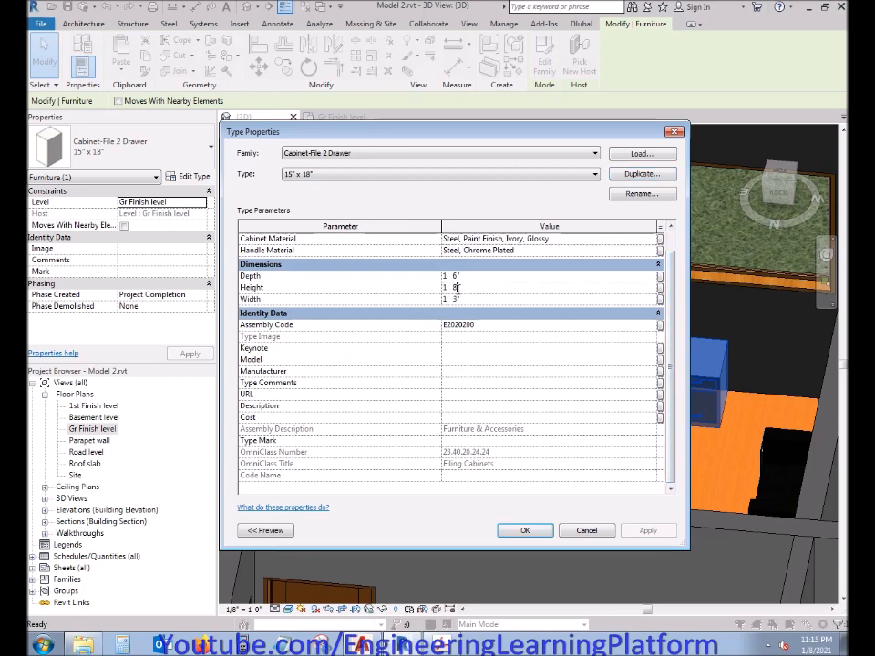
key(BackSpace)
text(5)
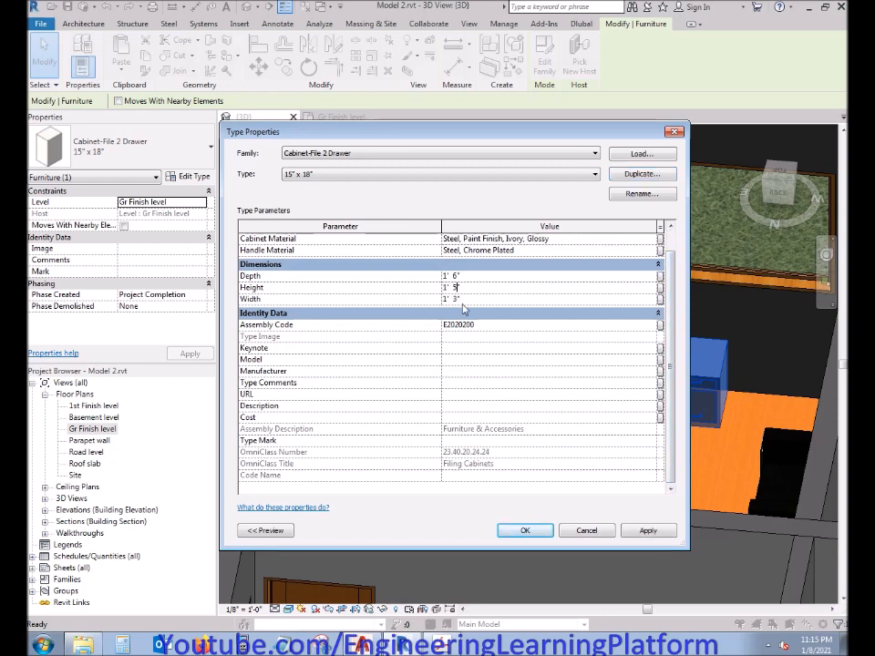
click(649, 531)
Step: Uncover the cabinet behind the type properties and try a height of 1' 6" for it
drag(529, 132, 440, 145)
key(BackSpace)
key(BackSpace)
text(6)
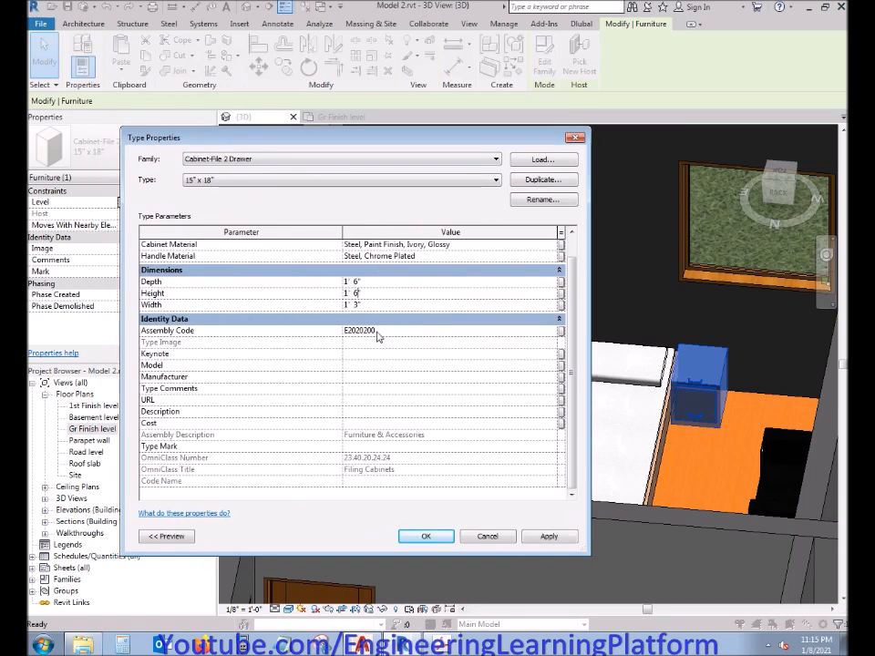
click(552, 539)
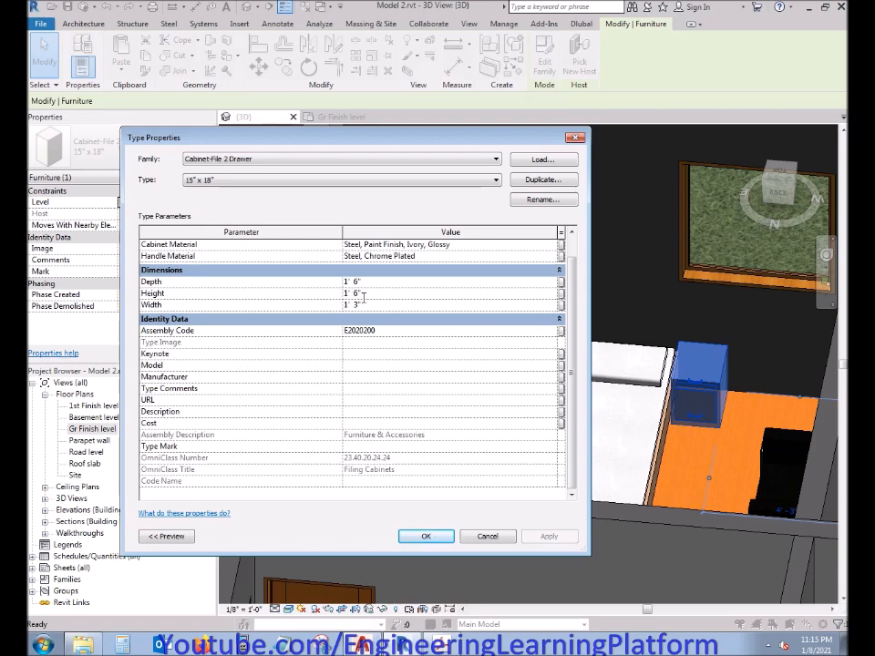
Step: Set the bedside cabinet type's height to 1' 8" and accept the type properties
text(8)
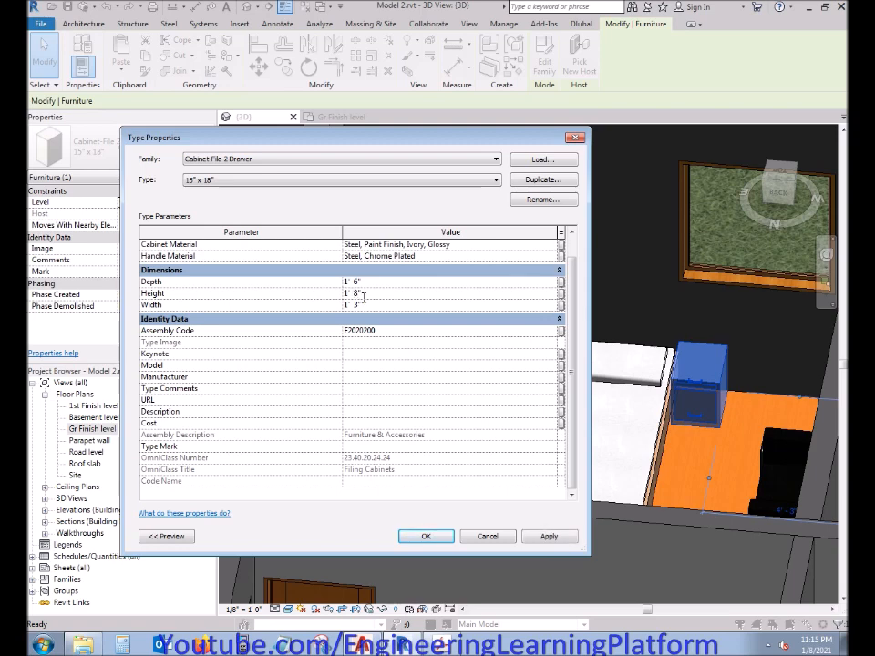
click(547, 537)
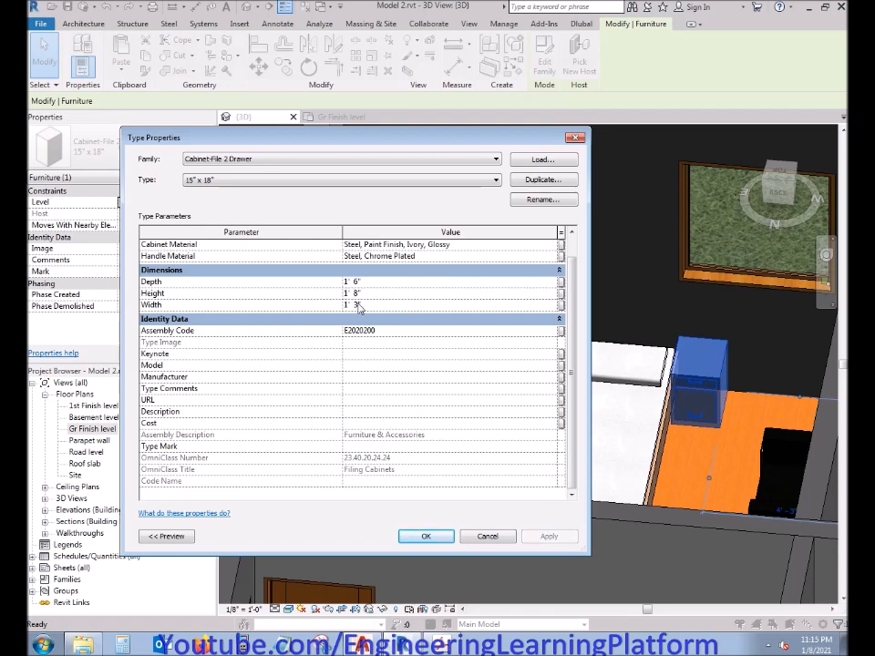
click(425, 536)
key(Escape)
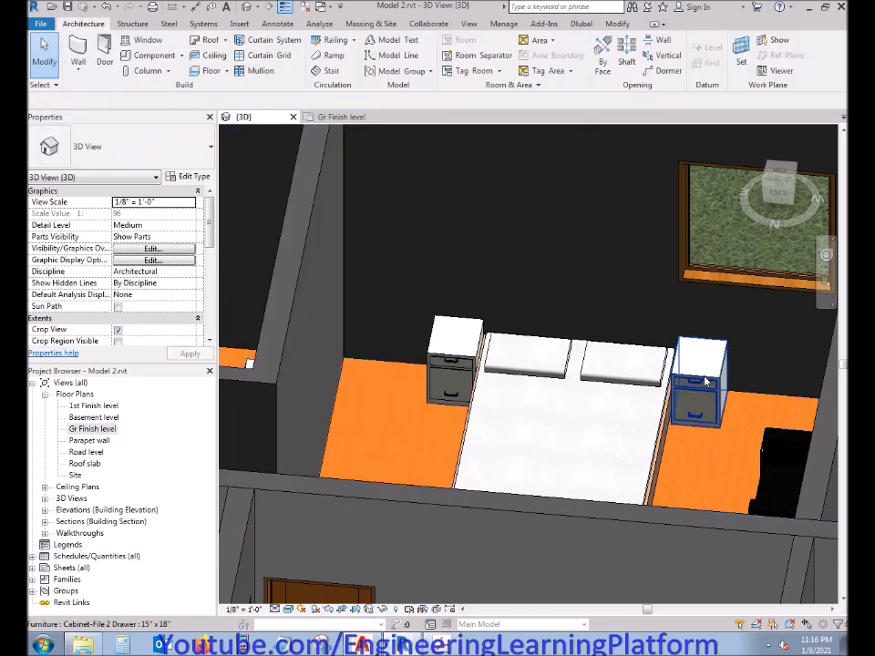
Step: Open the bedside cabinet's family for editing and pick the upper drawer front as new host face for the handles
double_click(704, 377)
shift+middle_drag(541, 366, 330, 311)
click(563, 293)
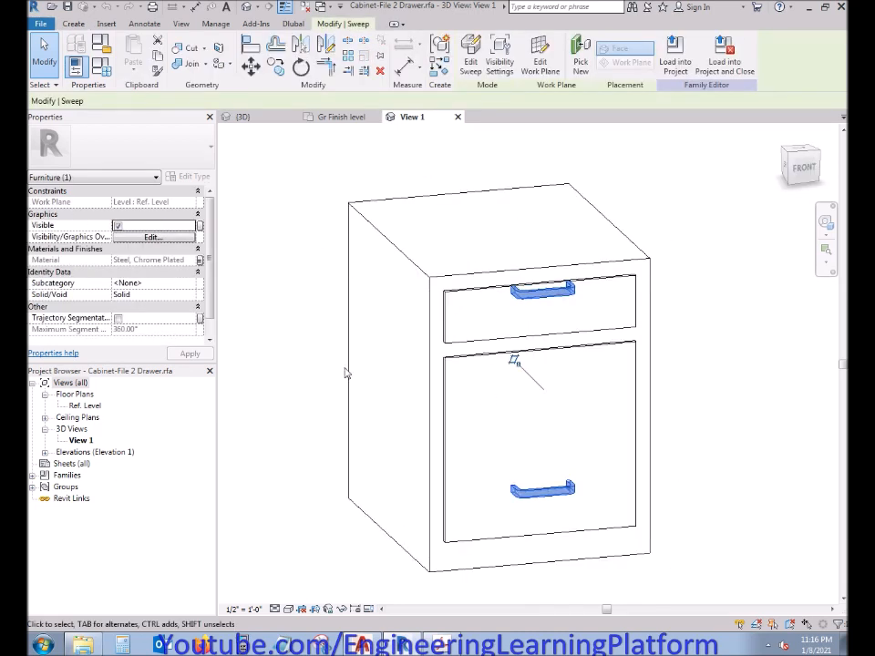
click(581, 54)
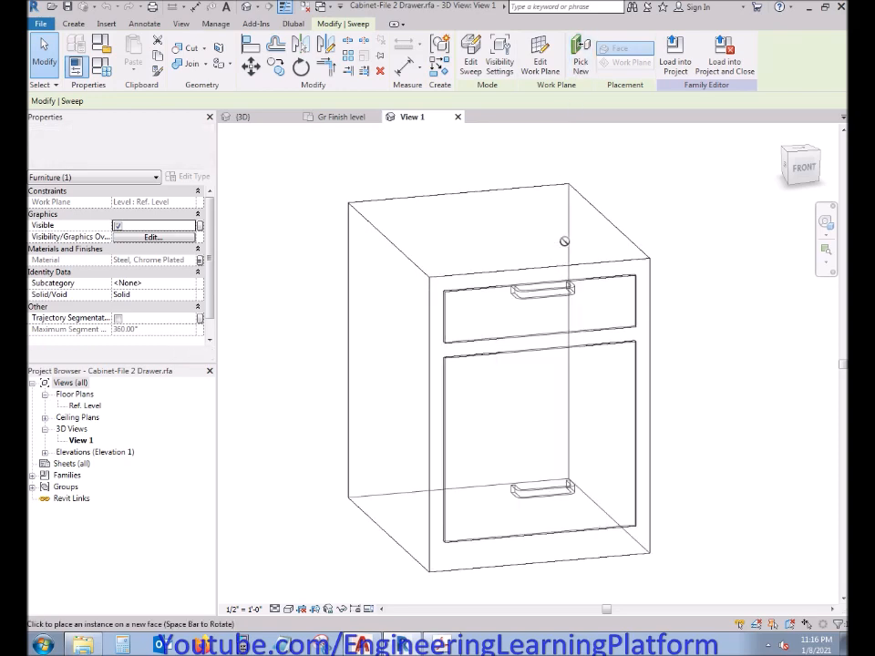
click(557, 303)
Step: In the front view, move the handle sweep straight down to about mid-height of the upper drawer front
click(530, 304)
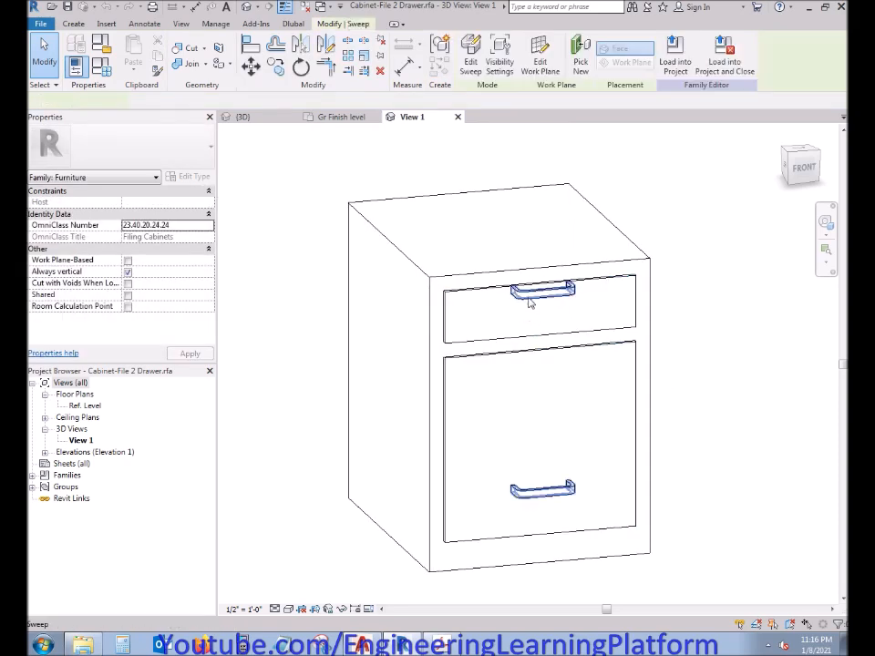
click(801, 167)
scroll(513, 355, down, 3)
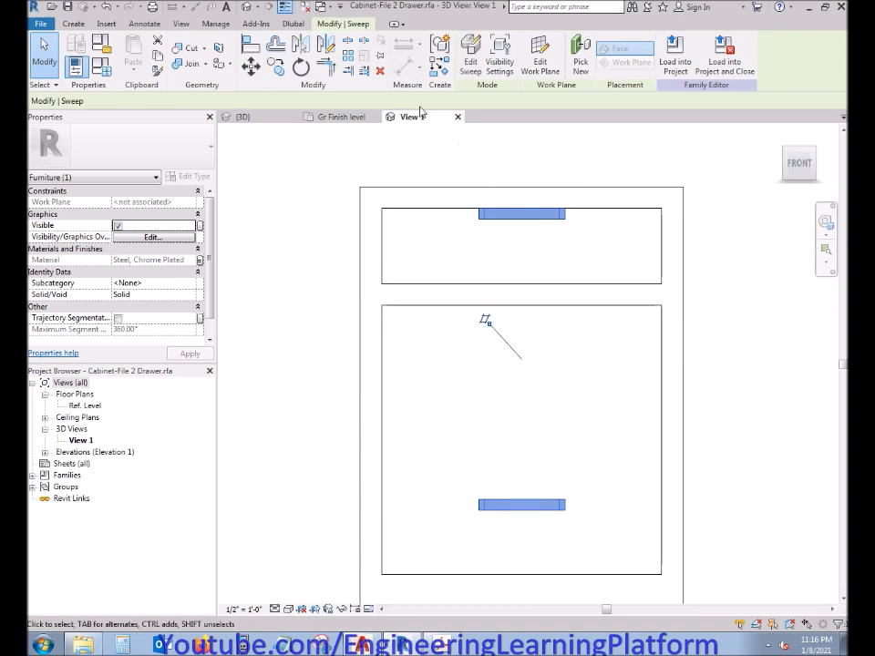
click(250, 66)
click(524, 220)
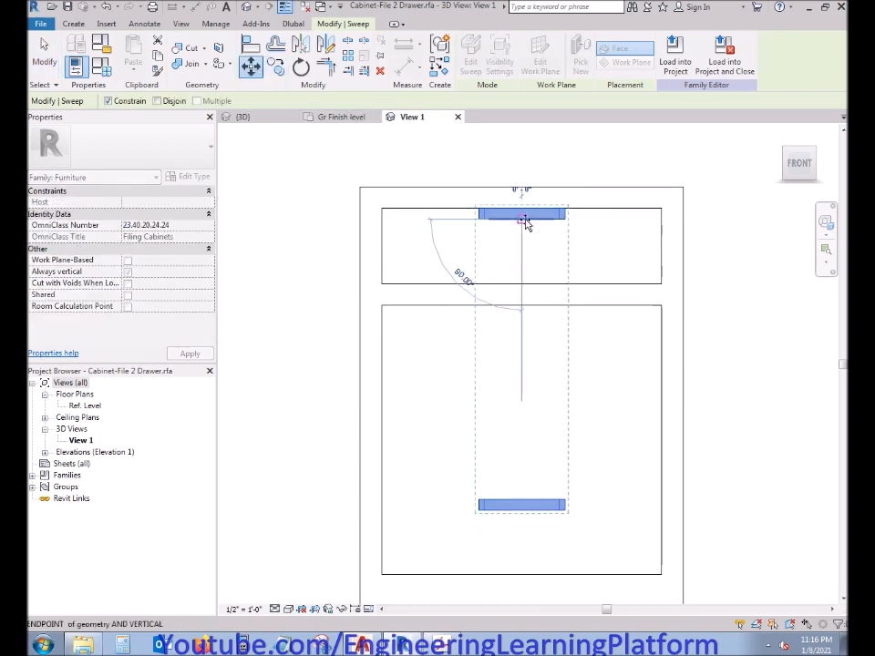
click(526, 248)
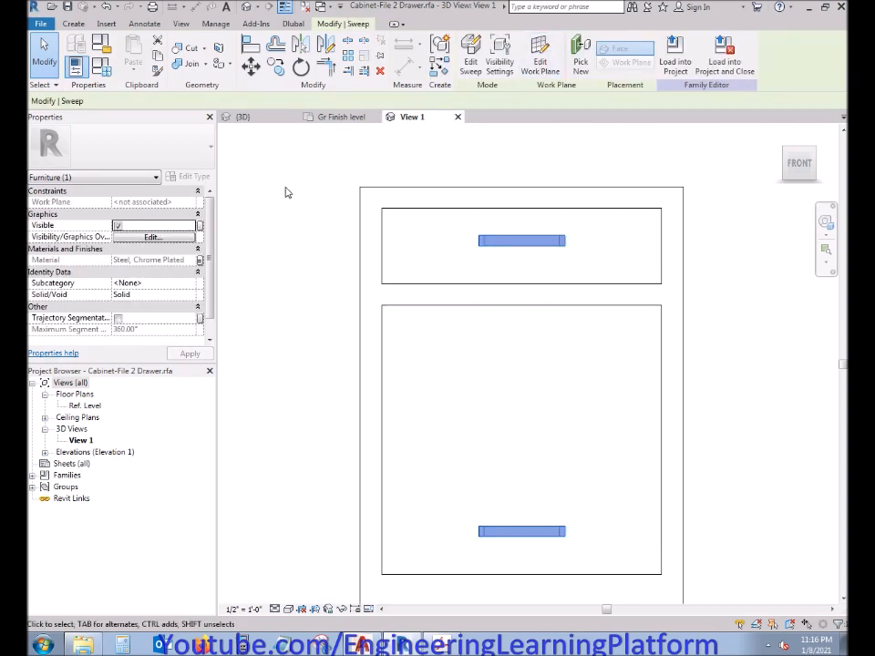
Step: Review the properties of the drawer handles' sweep
scroll(208, 222, down, 1)
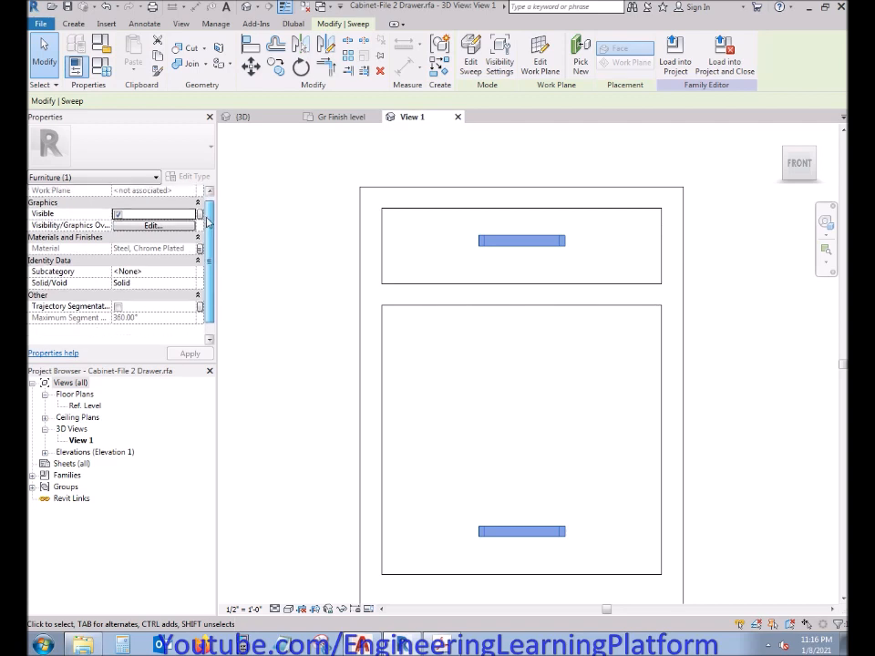
scroll(200, 239, up, 1)
scroll(199, 228, down, 1)
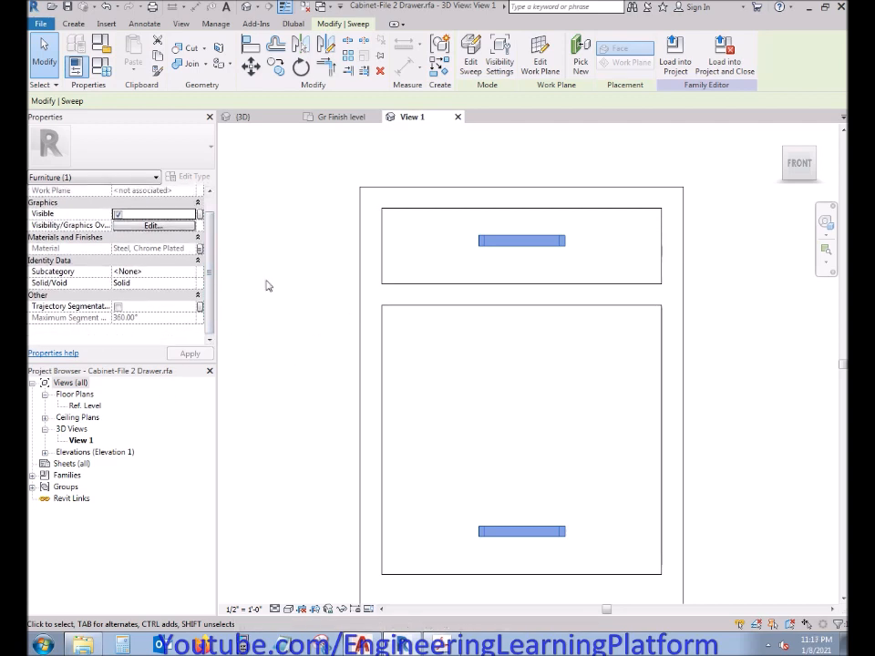
click(347, 201)
click(493, 244)
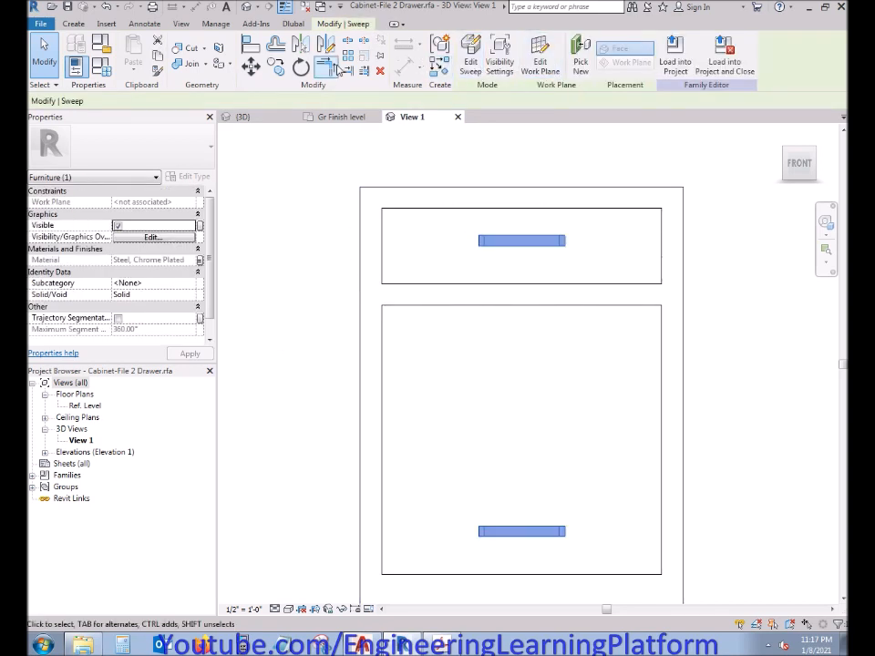
Step: Lower the top edge of the lower drawer front to slightly below the cabinet's mid-height and load the family into the project
click(559, 171)
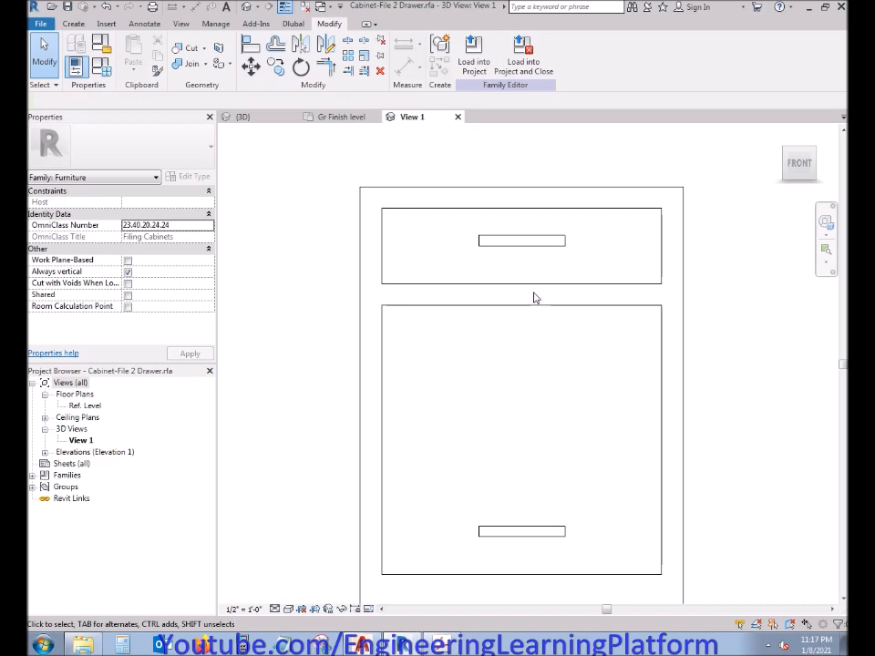
click(531, 285)
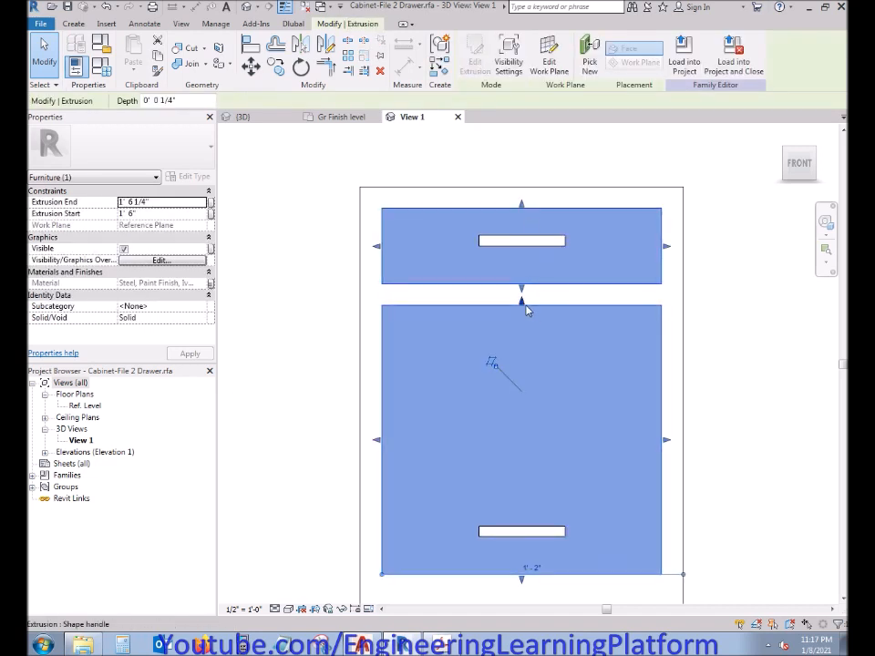
drag(521, 304, 517, 387)
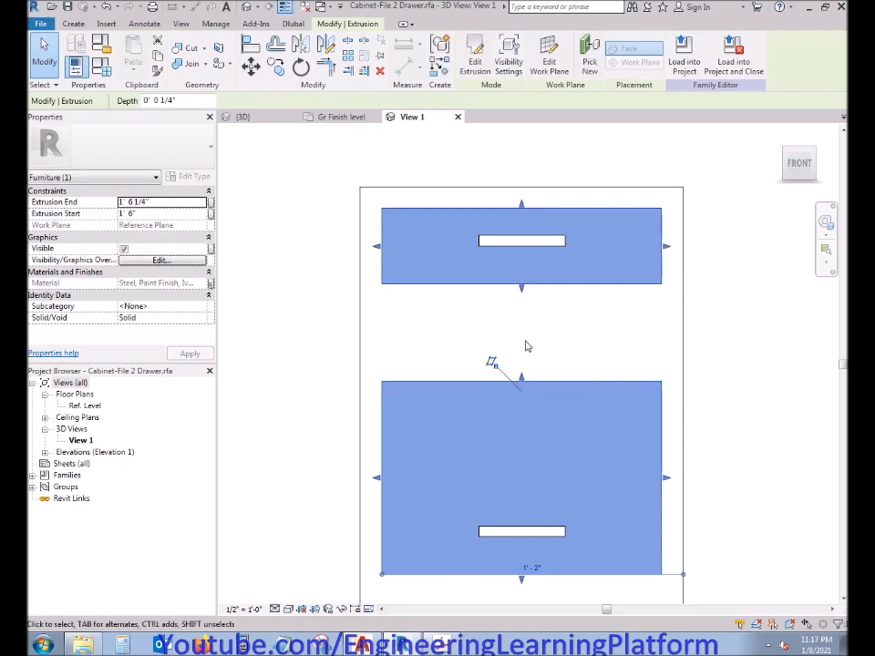
drag(522, 377, 516, 425)
click(295, 366)
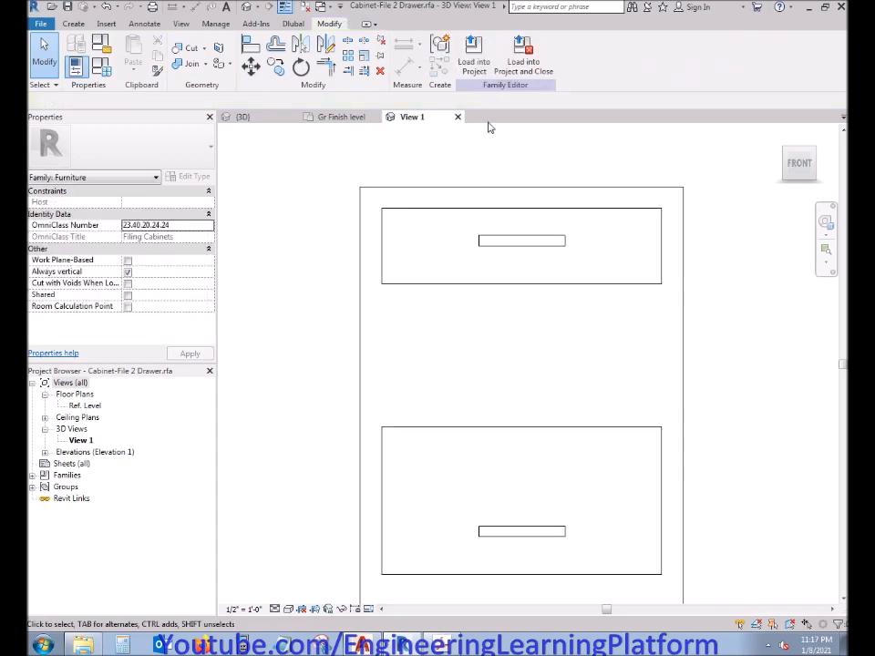
click(473, 55)
click(492, 289)
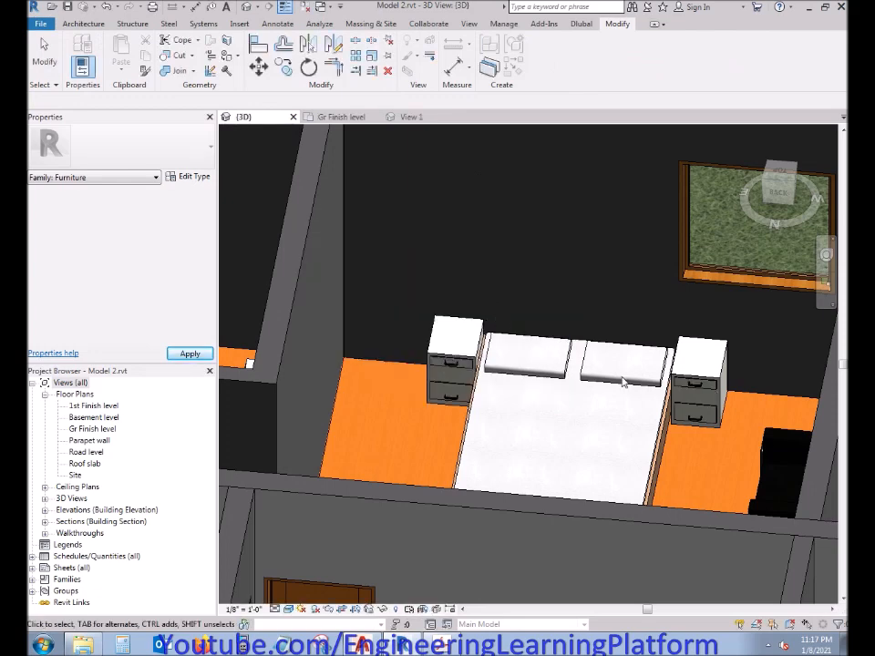
Step: Try a height of 1' 4" in the right bedside cabinet's type properties, then discard the change
click(698, 381)
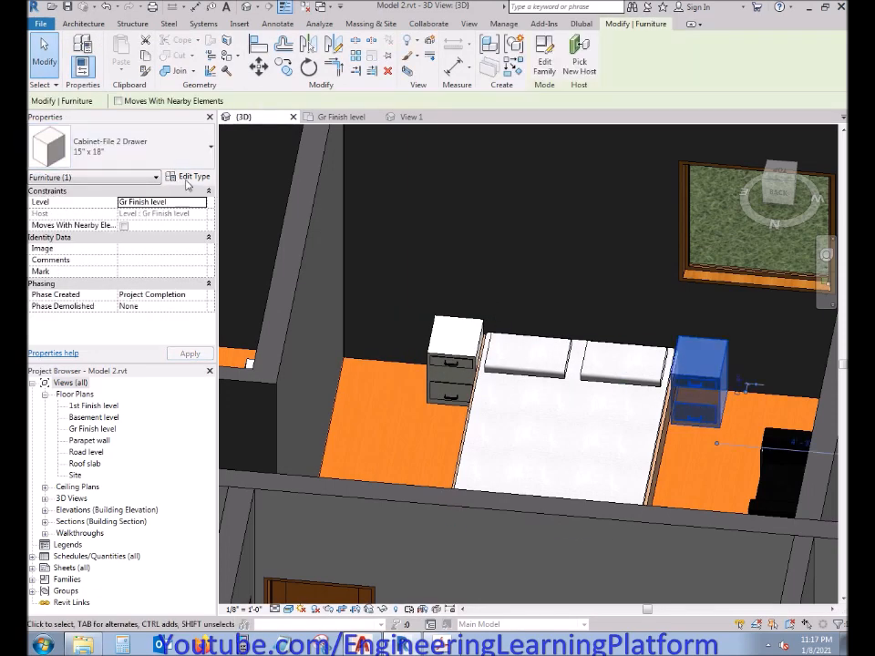
click(188, 181)
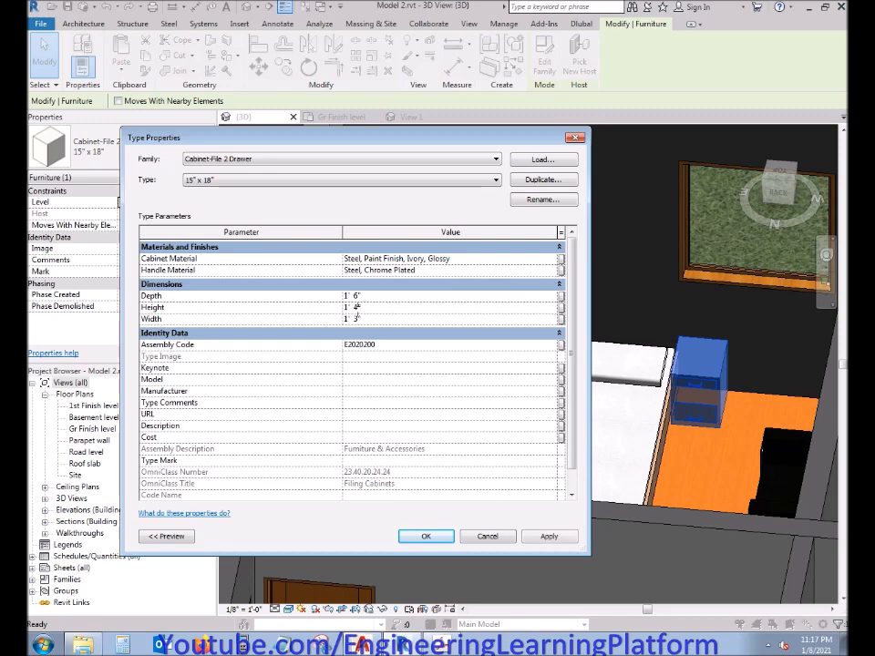
click(555, 539)
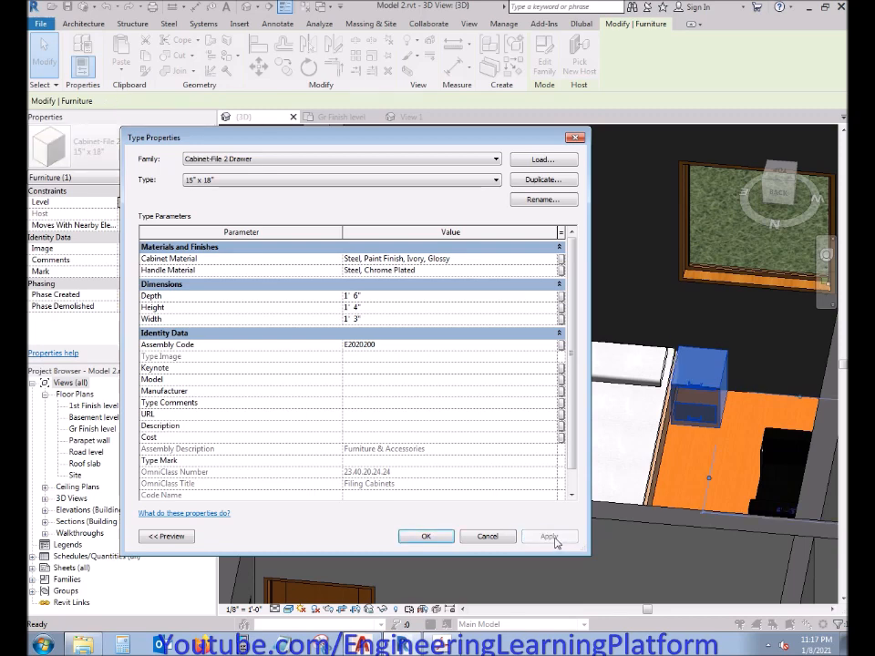
click(483, 537)
click(790, 368)
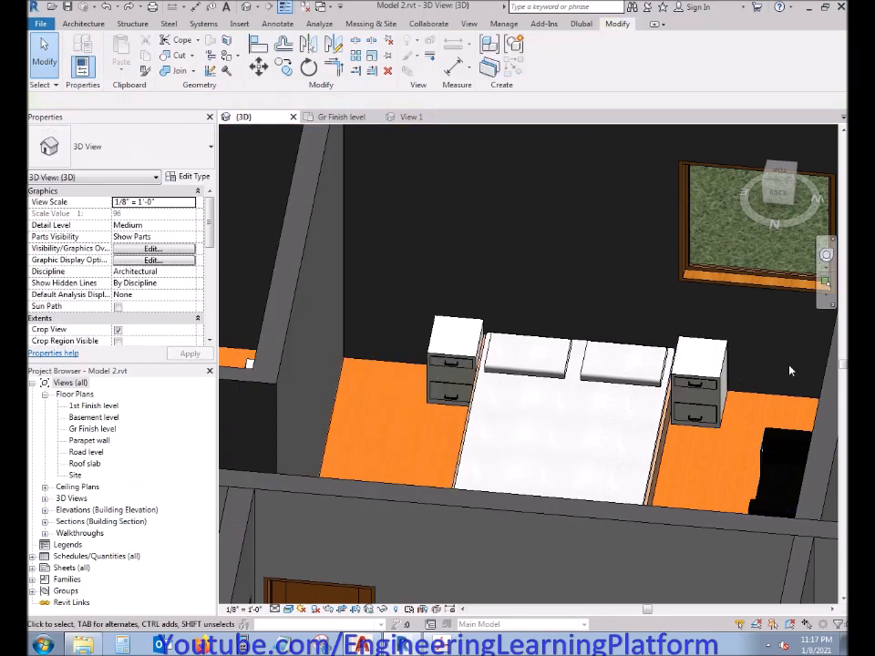
Step: Return to the bedside cabinet's family for editing
double_click(723, 401)
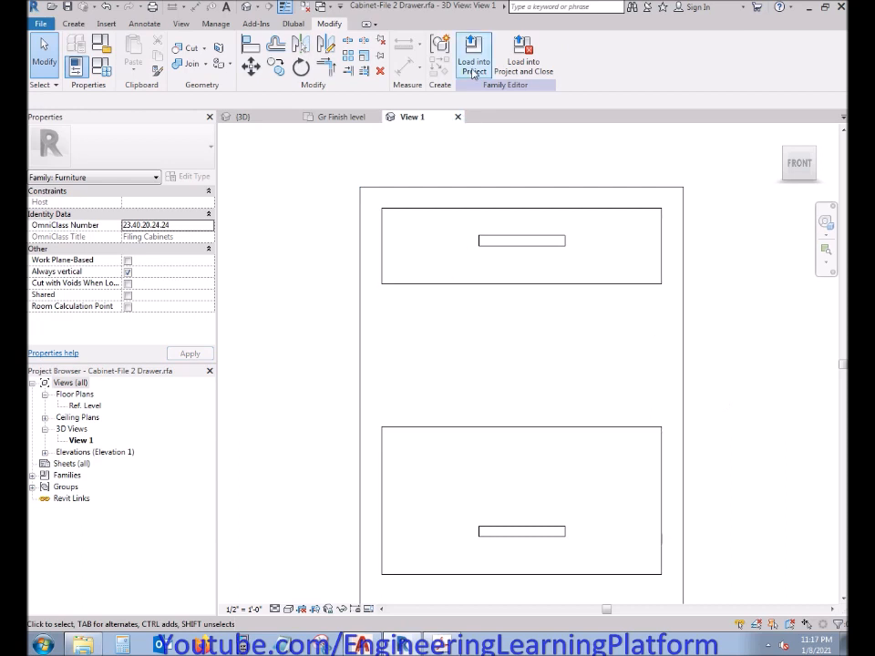
click(422, 285)
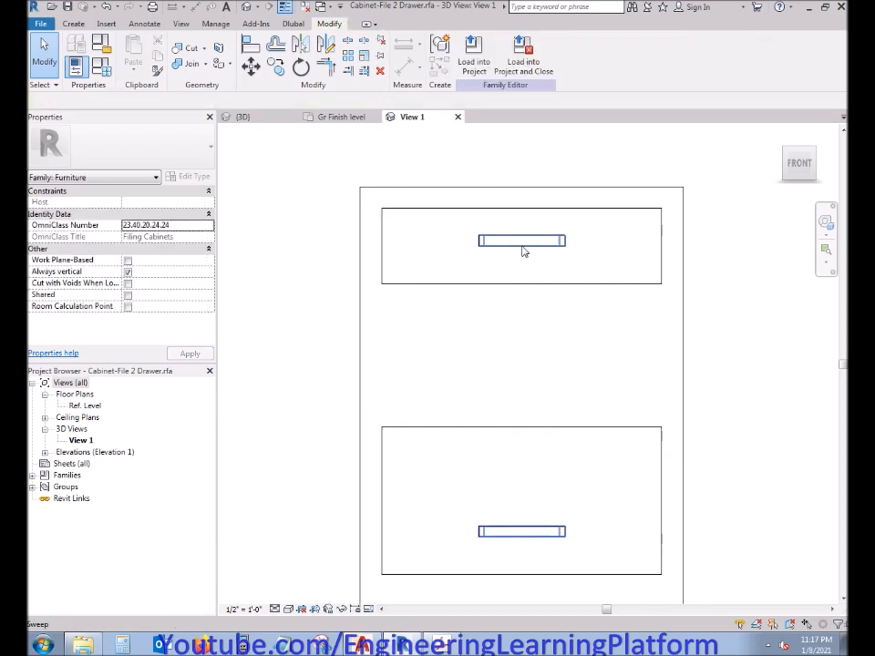
click(523, 249)
double_click(524, 246)
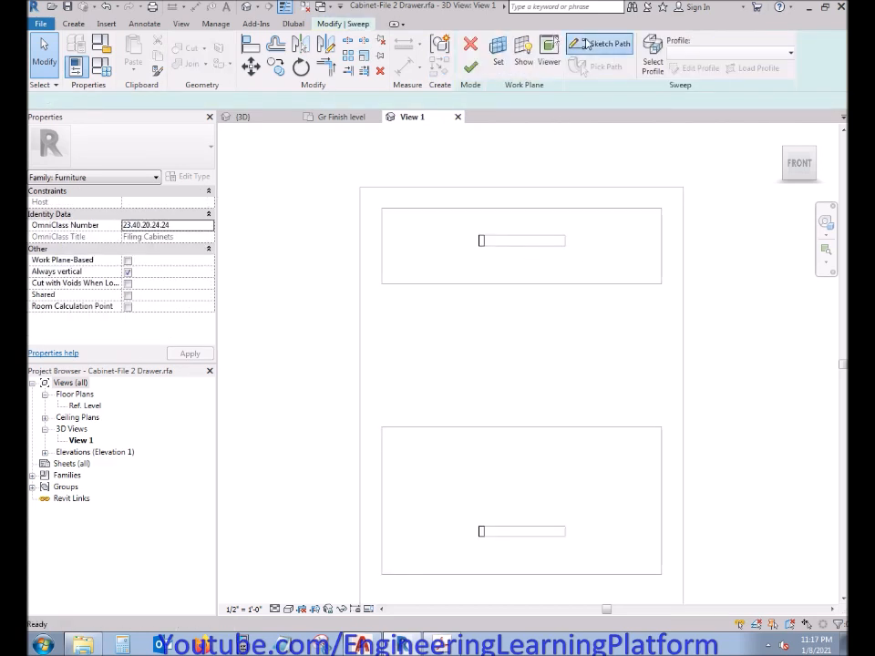
click(599, 50)
click(470, 44)
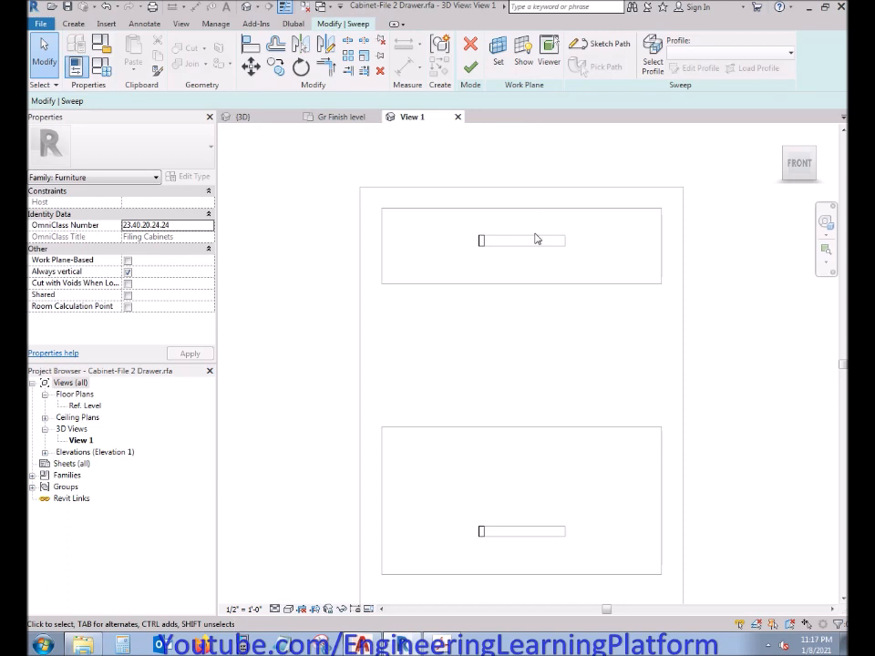
click(483, 243)
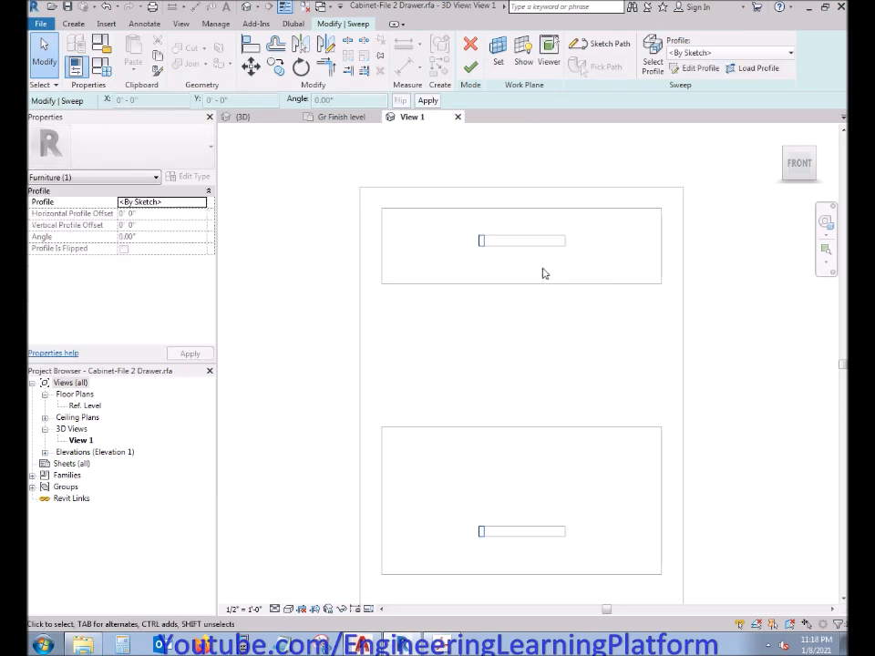
click(622, 156)
key(ctrl+z)
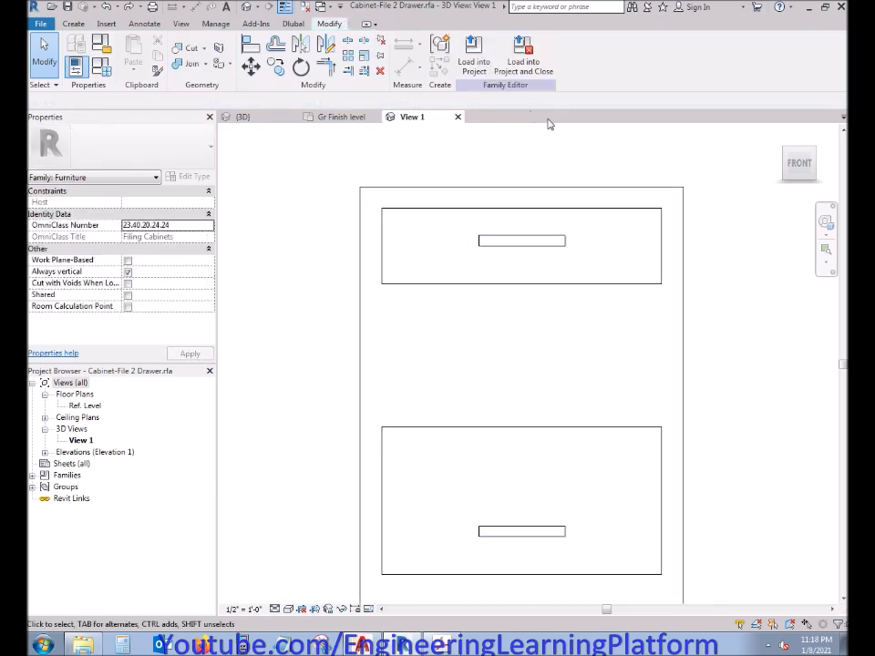
click(527, 242)
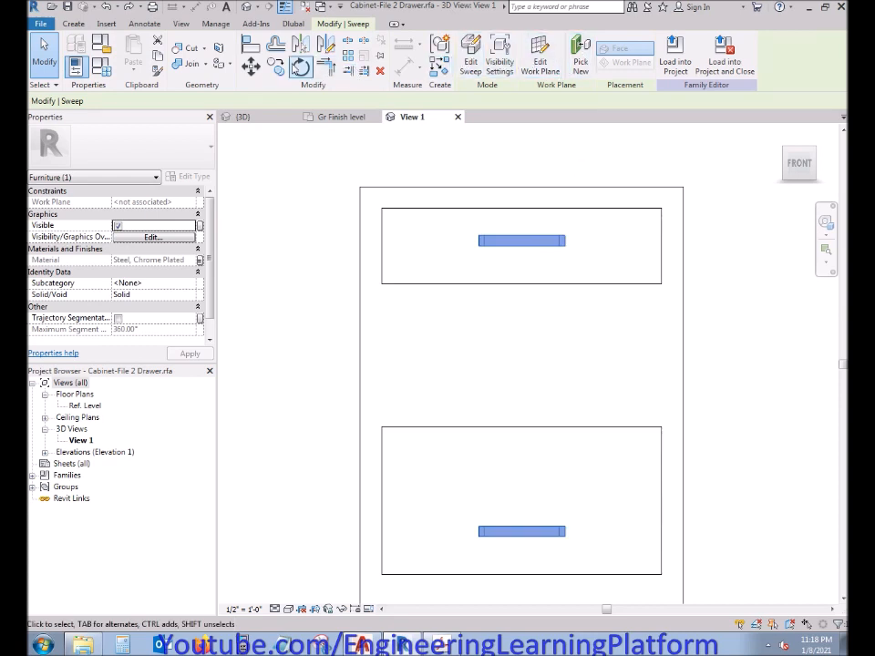
scroll(600, 305, down, 2)
mouse_move(654, 344)
shift+middle_down()
mouse_move(692, 373)
mouse_move(617, 448)
mouse_move(644, 348)
shift+middle_up()
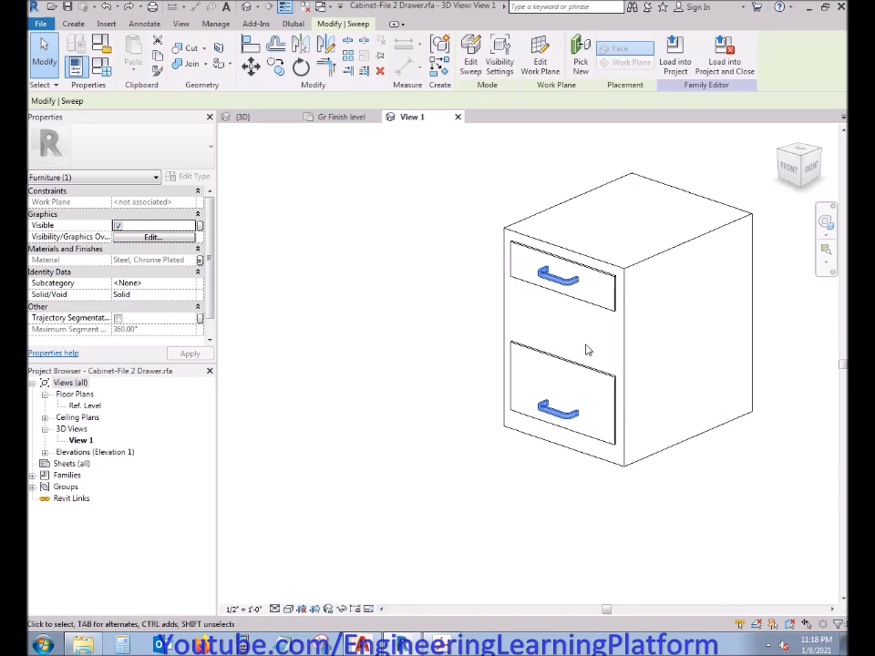
click(789, 171)
scroll(616, 433, down, 2)
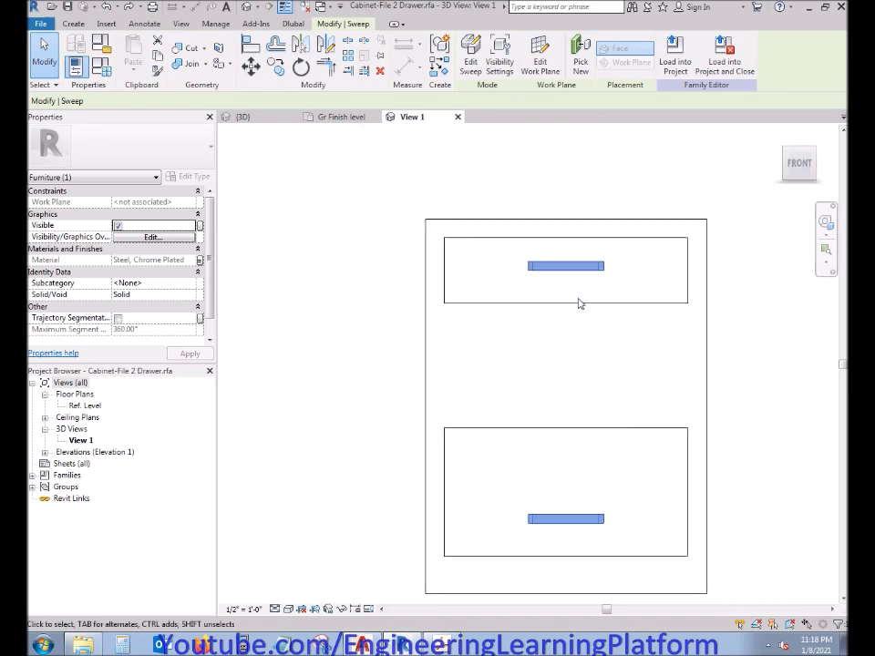
key(Escape)
Step: Try to move the drawer handles' profile down while editing the sweep
double_click(576, 273)
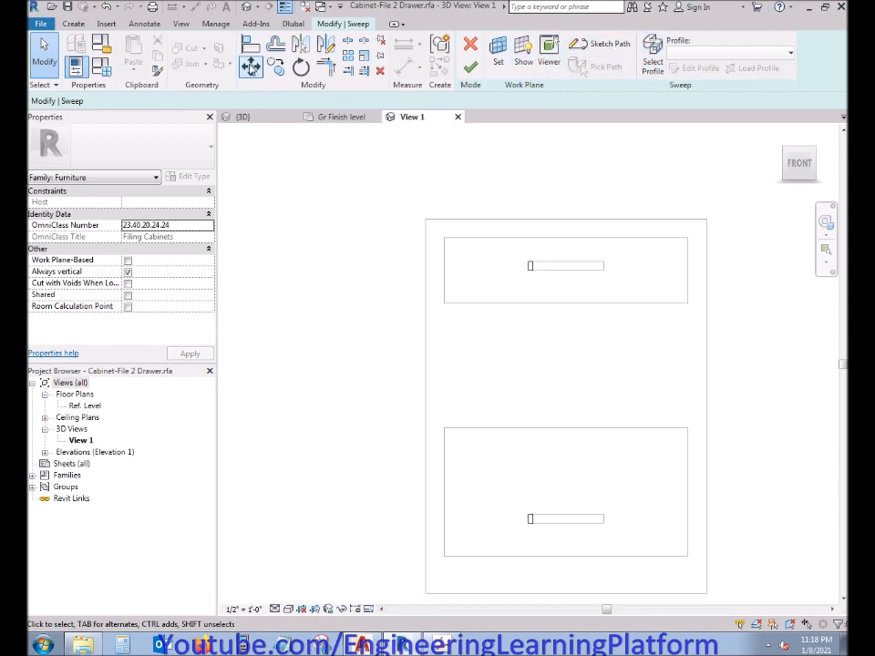
drag(504, 185, 629, 315)
click(530, 265)
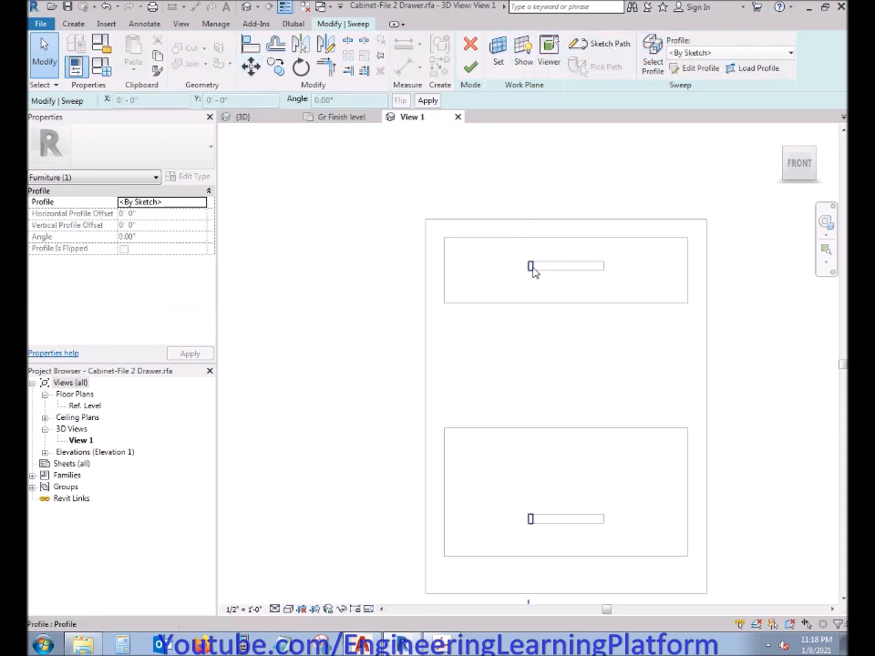
click(251, 65)
click(538, 275)
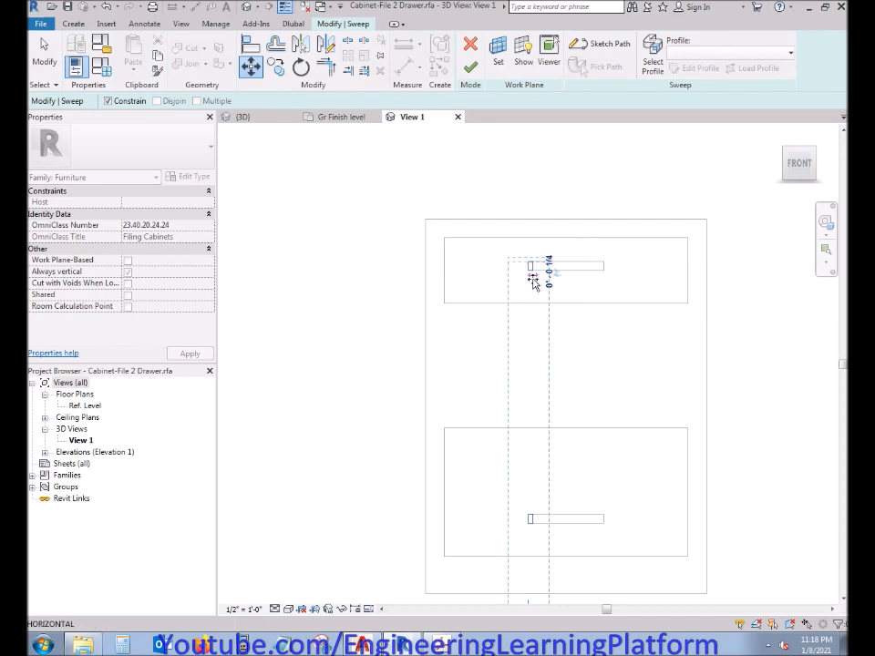
key(Escape)
key(Escape)
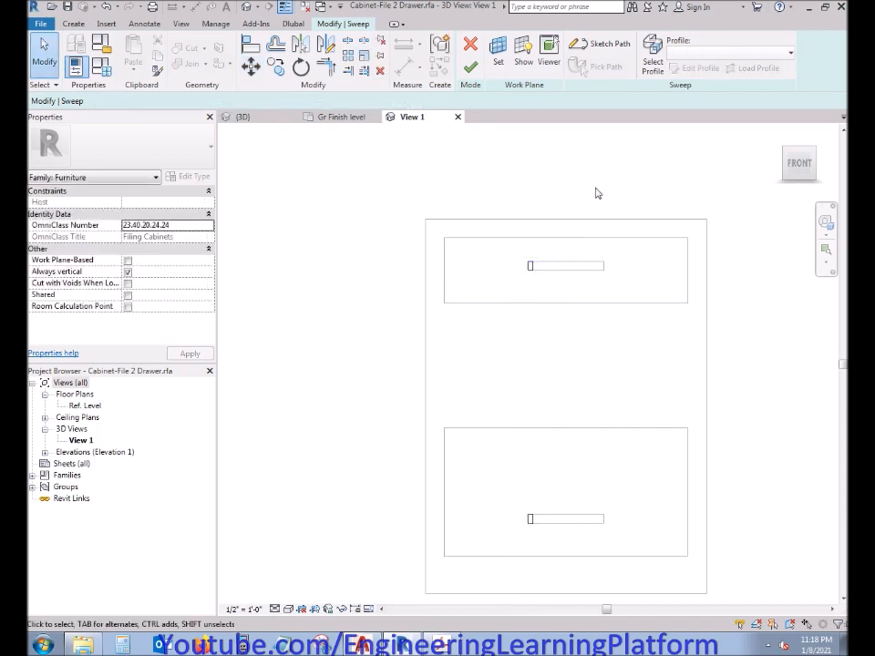
click(471, 69)
Step: Extend the upper drawer front's bottom edge down to just above the lower drawer front, leaving a narrow gap
click(567, 306)
drag(576, 312, 569, 411)
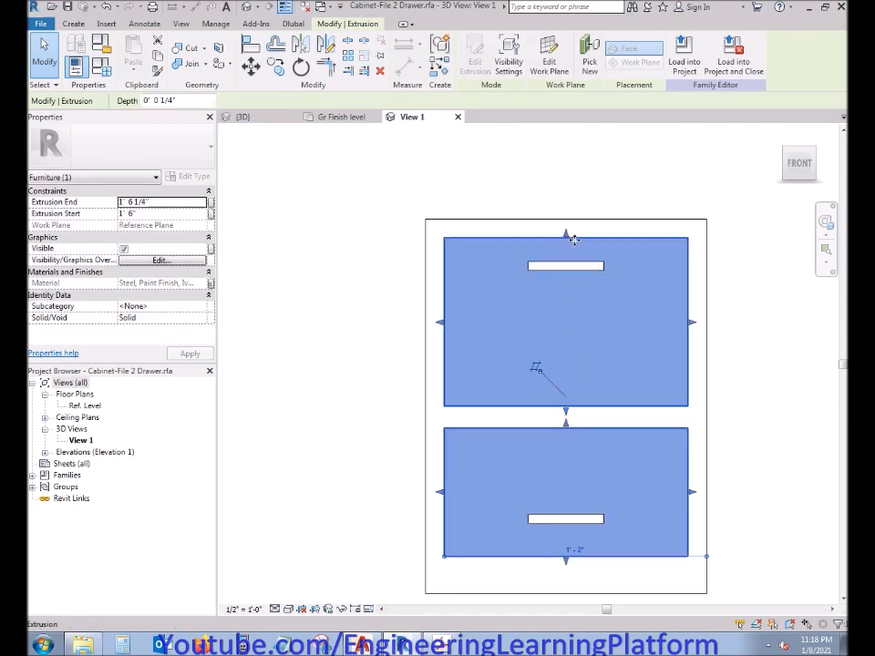
key(Escape)
click(588, 268)
key(Escape)
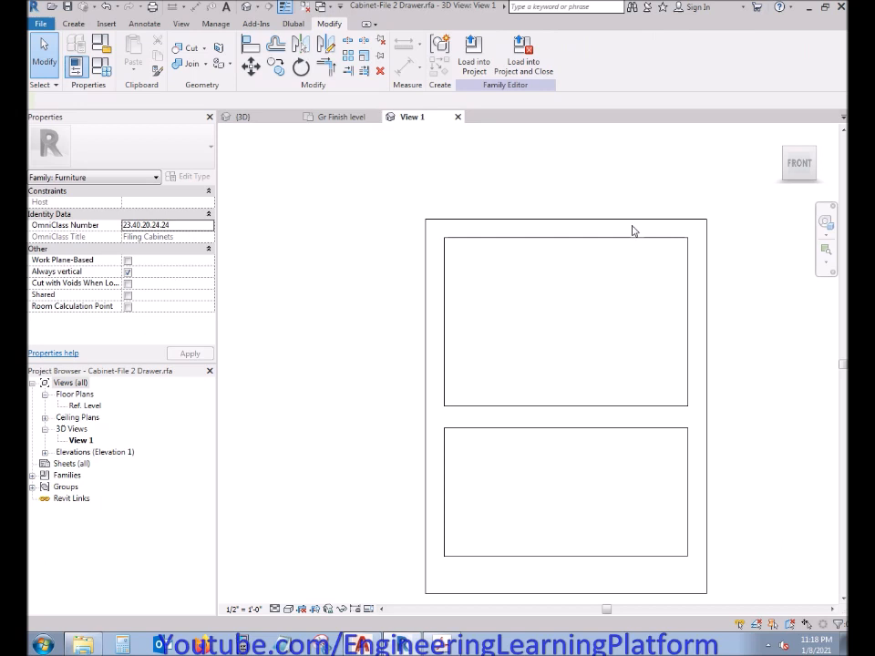
Step: Open the profile sketch of the drawer handles' sweep for editing
click(580, 268)
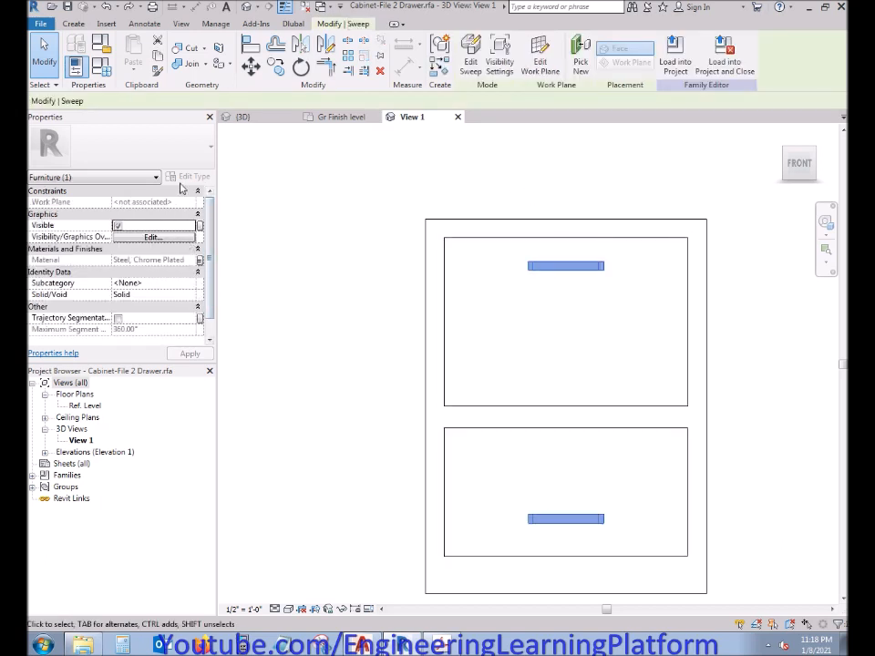
click(145, 178)
click(145, 178)
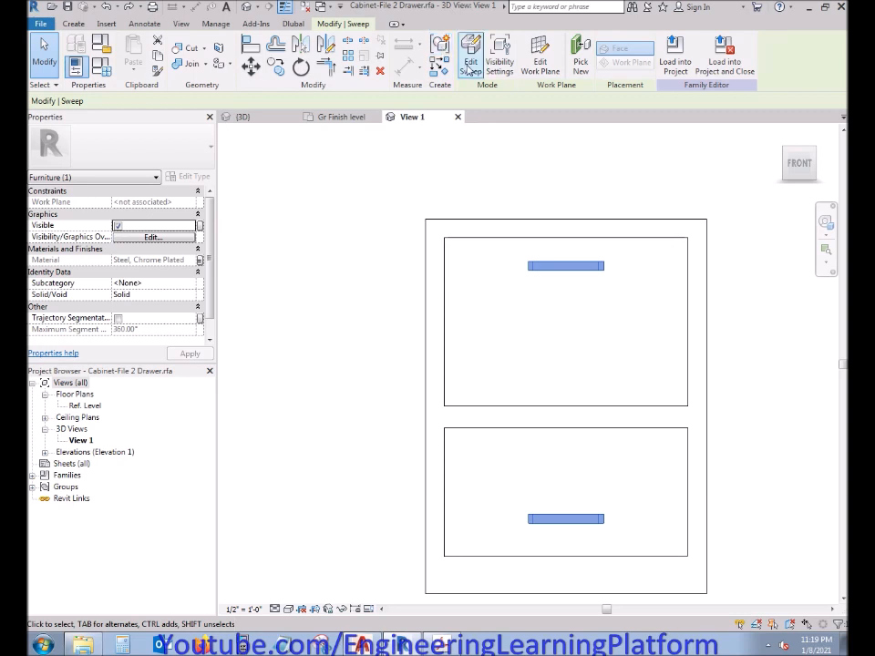
click(470, 66)
shift+middle_drag(513, 320, 523, 468)
scroll(584, 547, down, 1)
click(586, 567)
click(552, 469)
click(554, 387)
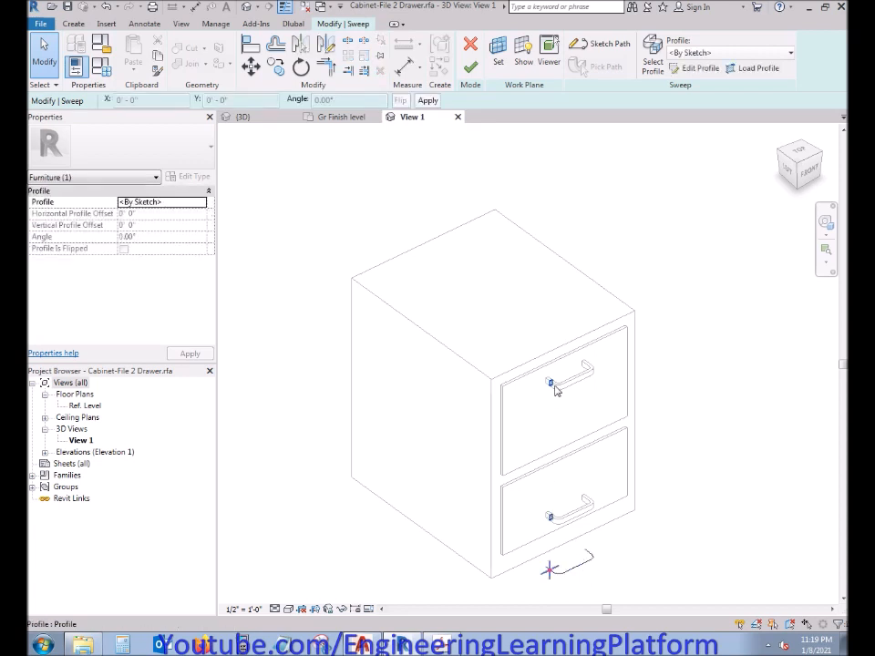
click(699, 68)
Step: In the front view, move the upper handle's profile rectangle straight down to slightly below mid-height of the upper drawer front and finish the sweep
shift+middle_drag(593, 408, 442, 341)
scroll(553, 379, up, 2)
scroll(537, 362, down, 1)
click(798, 167)
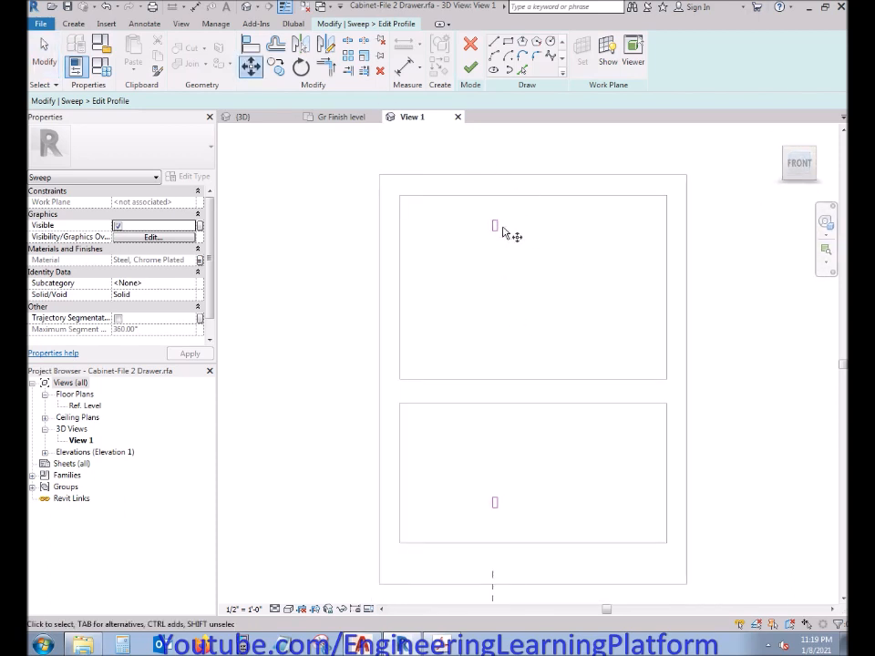
drag(463, 191, 523, 263)
key(m)
key(v)
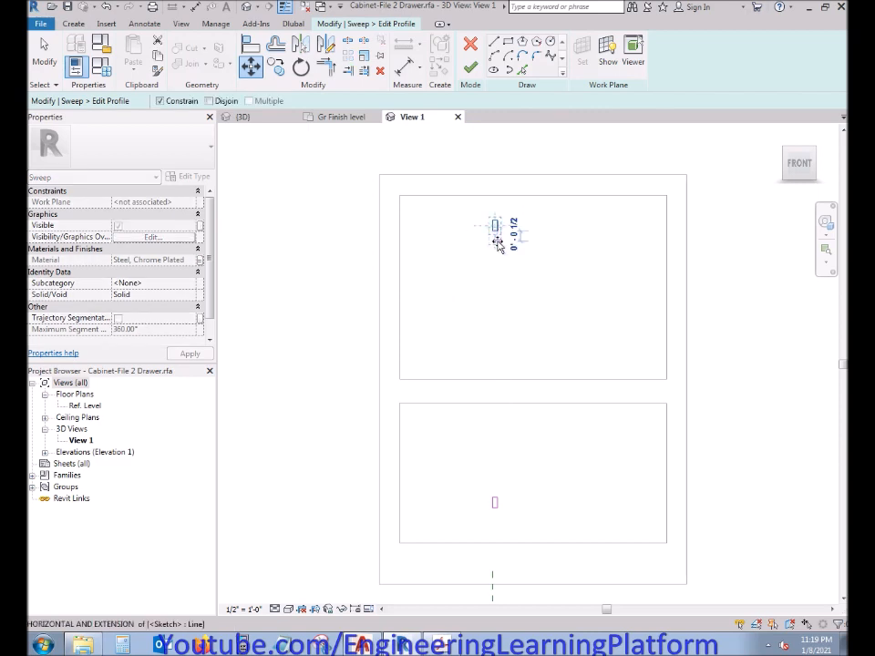
click(493, 313)
click(598, 163)
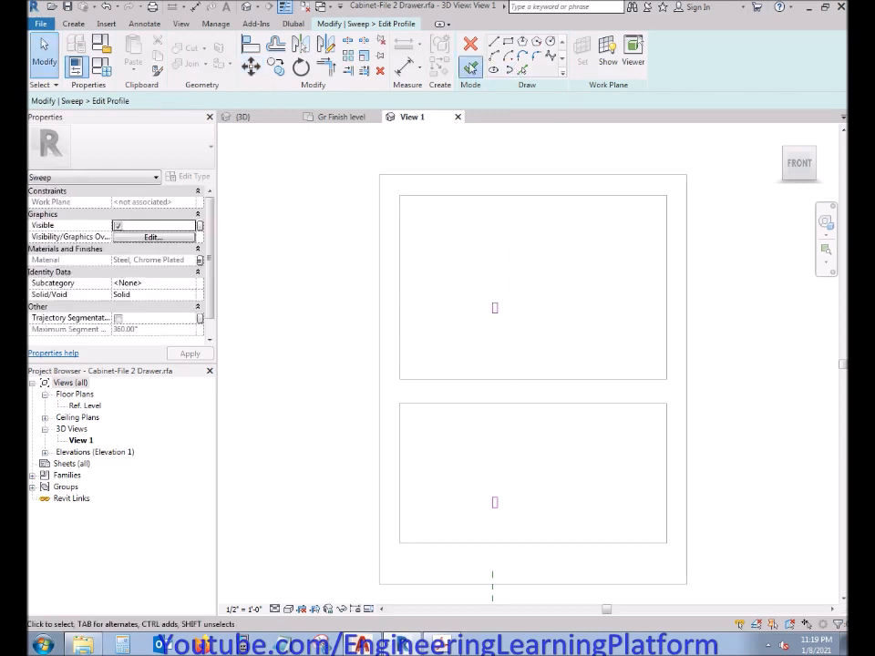
click(470, 68)
click(470, 68)
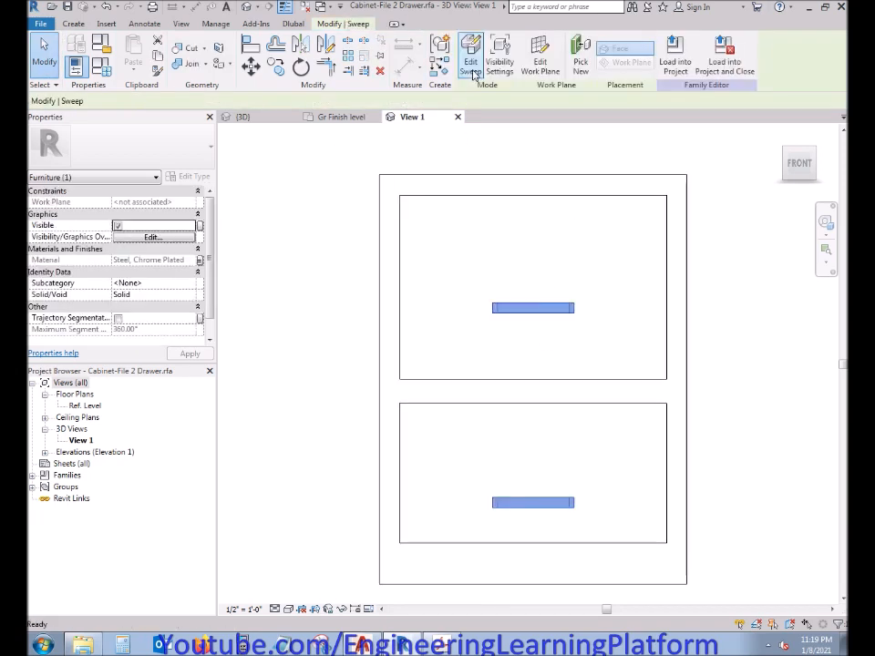
Step: Move both drawer handles straight up together by about 1 3/4" in the front view
key(Escape)
scroll(560, 297, down, 2)
shift+middle_drag(347, 271, 417, 383)
click(800, 166)
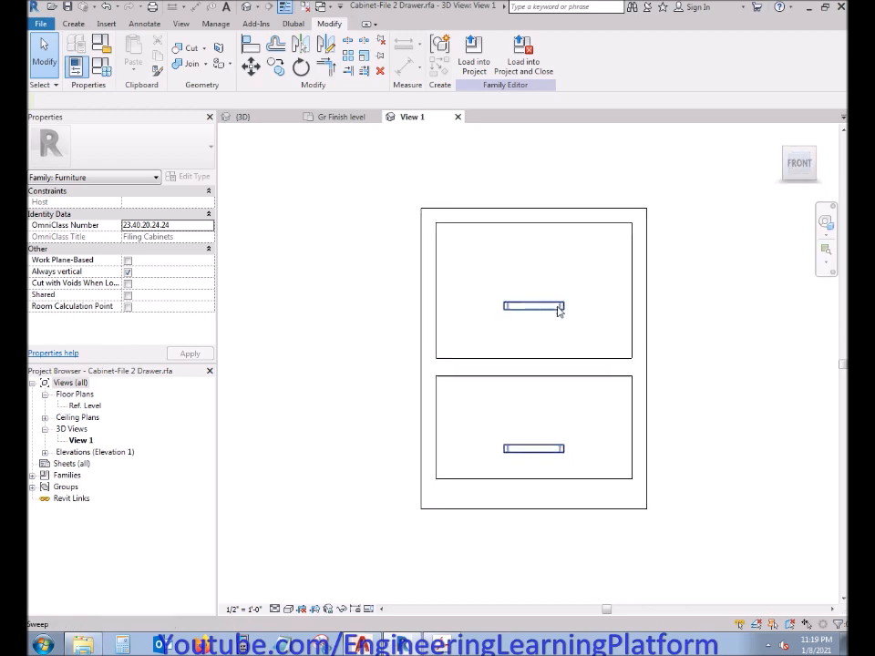
click(557, 309)
click(250, 68)
scroll(510, 479, up, 2)
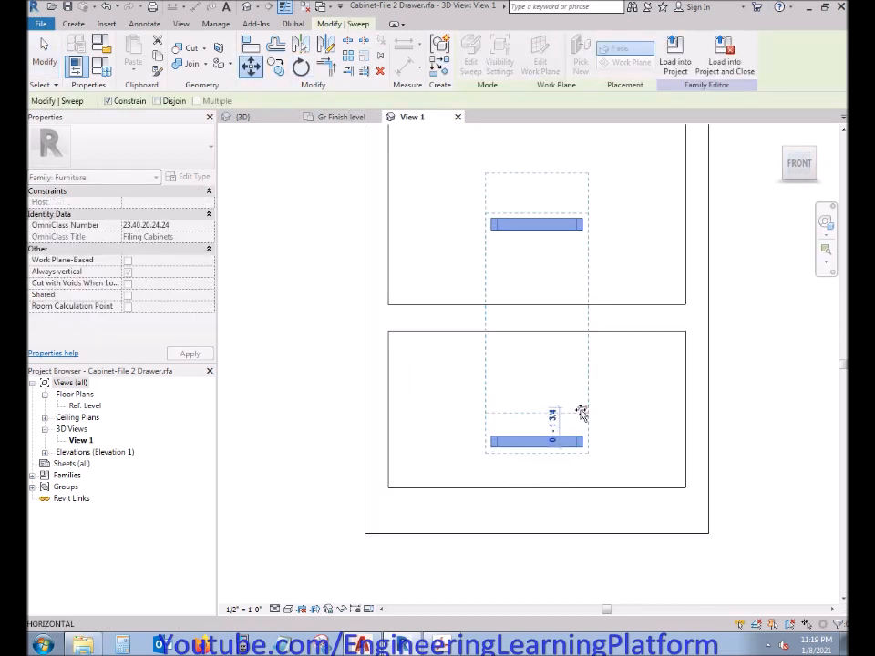
click(581, 412)
click(568, 498)
scroll(568, 498, down, 2)
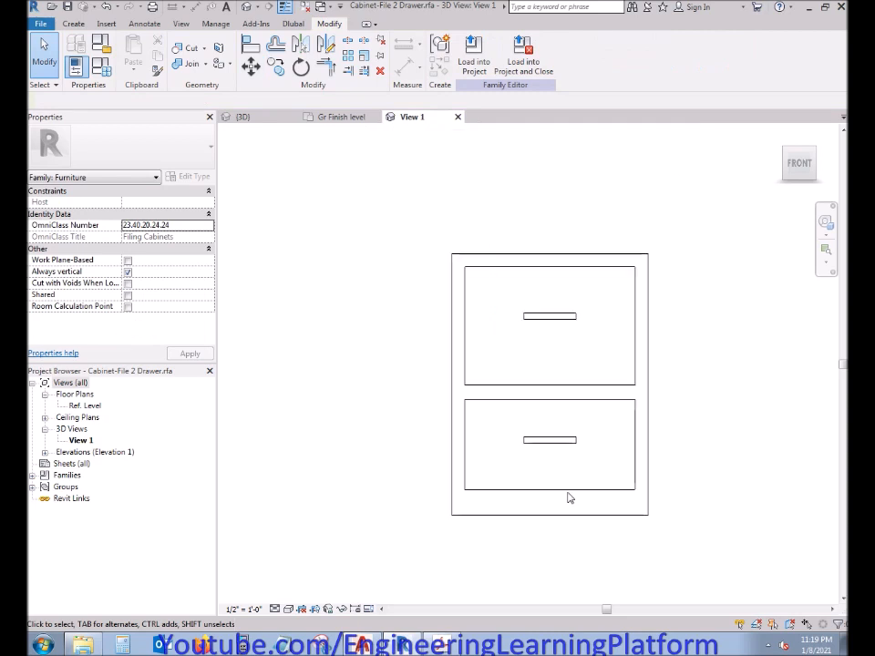
Step: In the drawer handles' sweep profile, move the upper handle's rectangle straight down by about 1 1/2" and finish the sweep
click(558, 317)
double_click(558, 319)
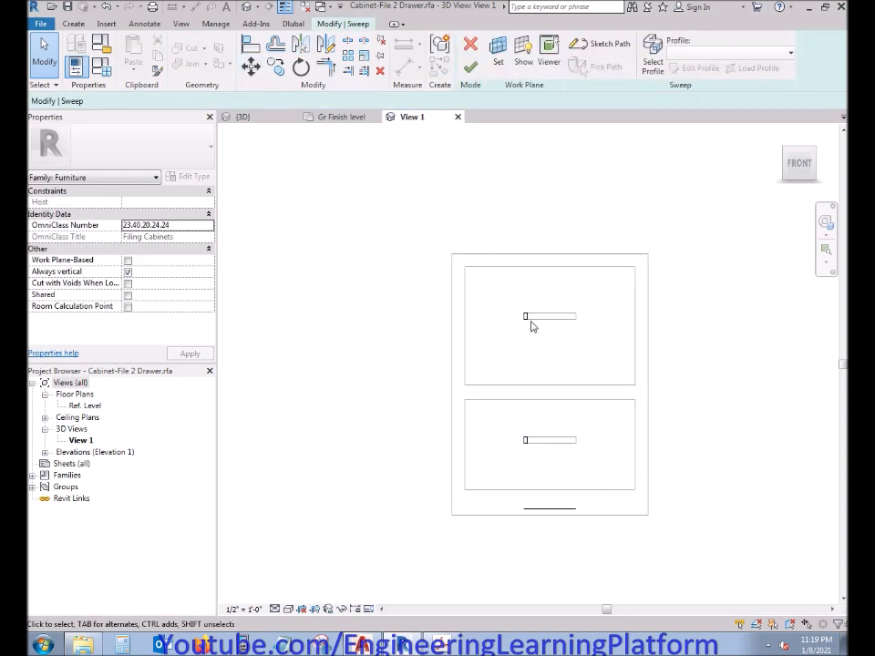
click(653, 62)
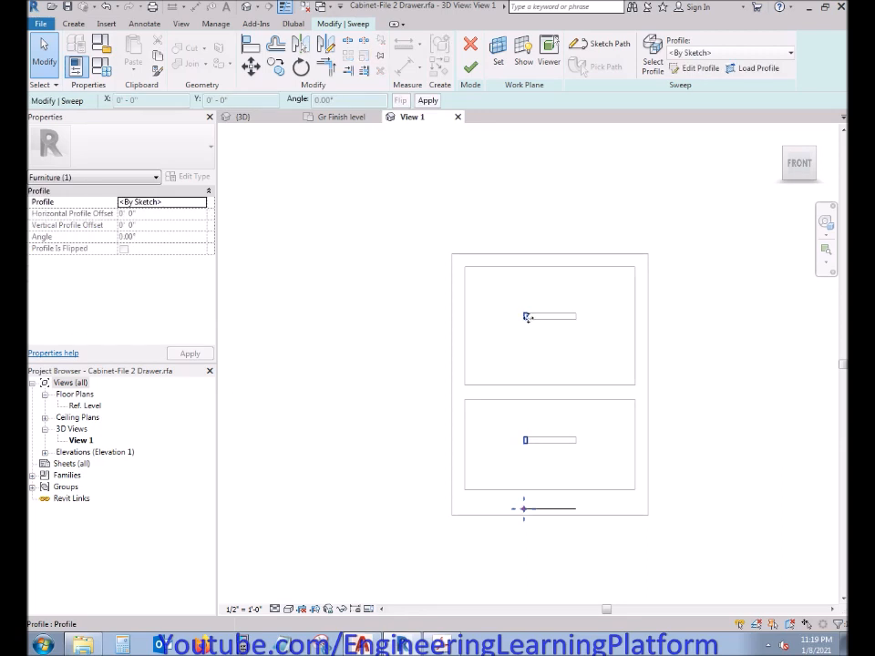
click(695, 68)
drag(543, 329, 545, 331)
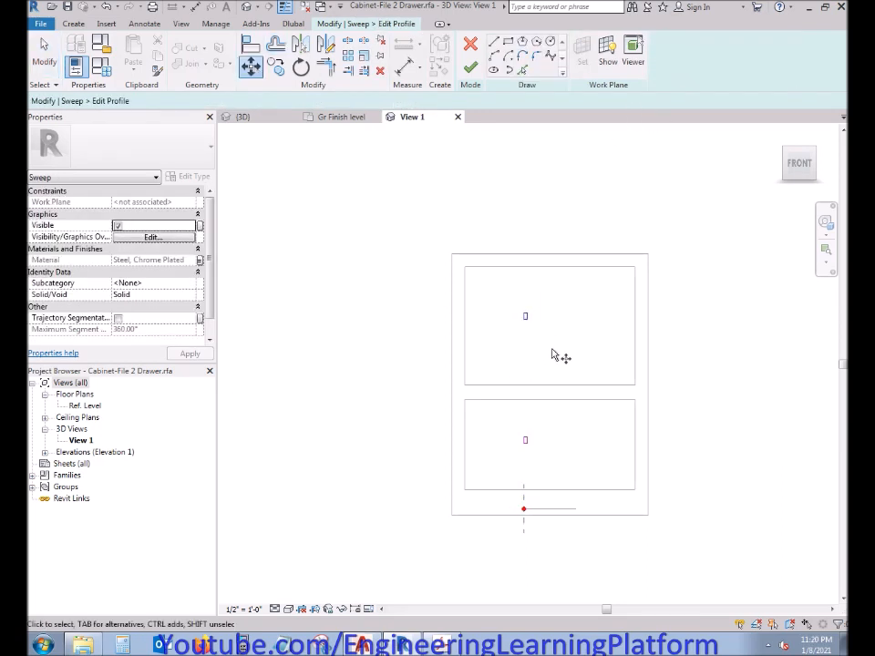
key(Return)
click(547, 321)
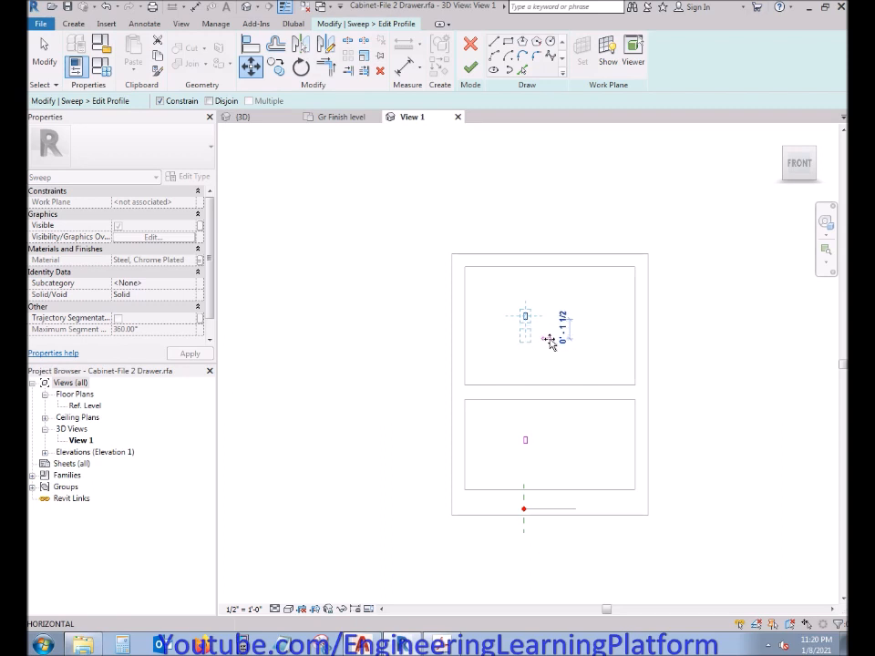
click(550, 342)
click(623, 261)
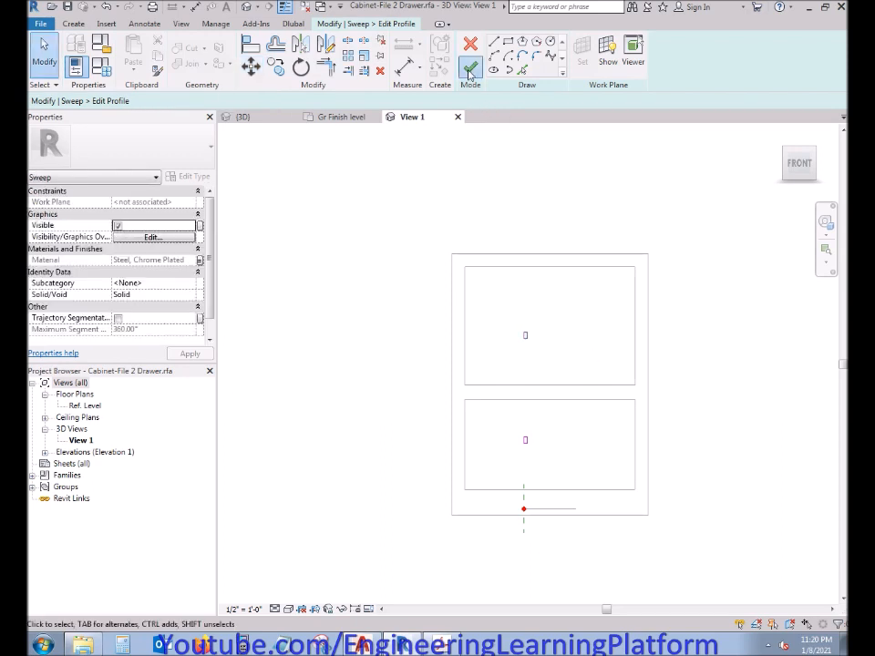
click(471, 69)
click(470, 69)
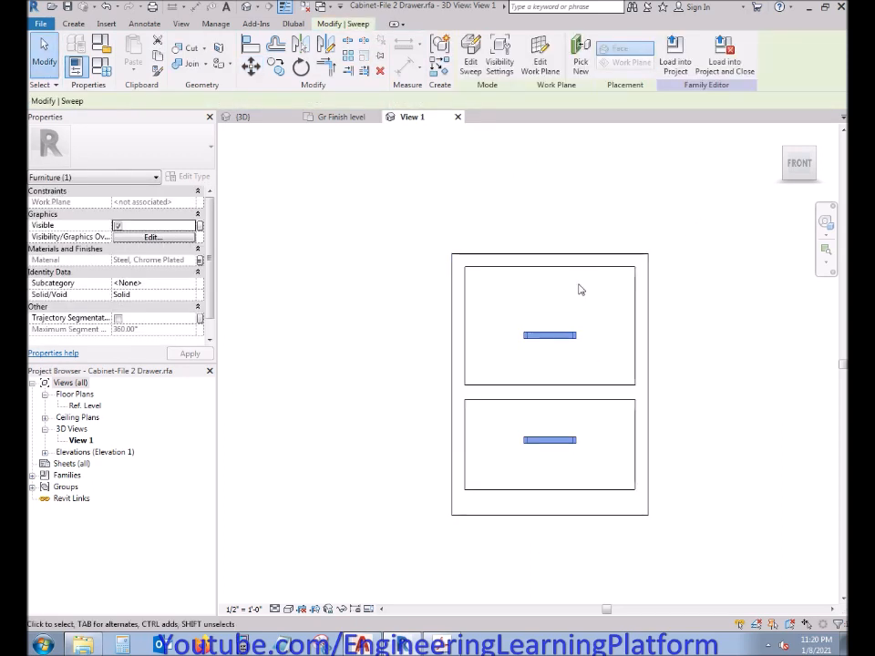
Step: Load the revised two-drawer cabinet family into the Model 2 project
click(572, 322)
click(473, 50)
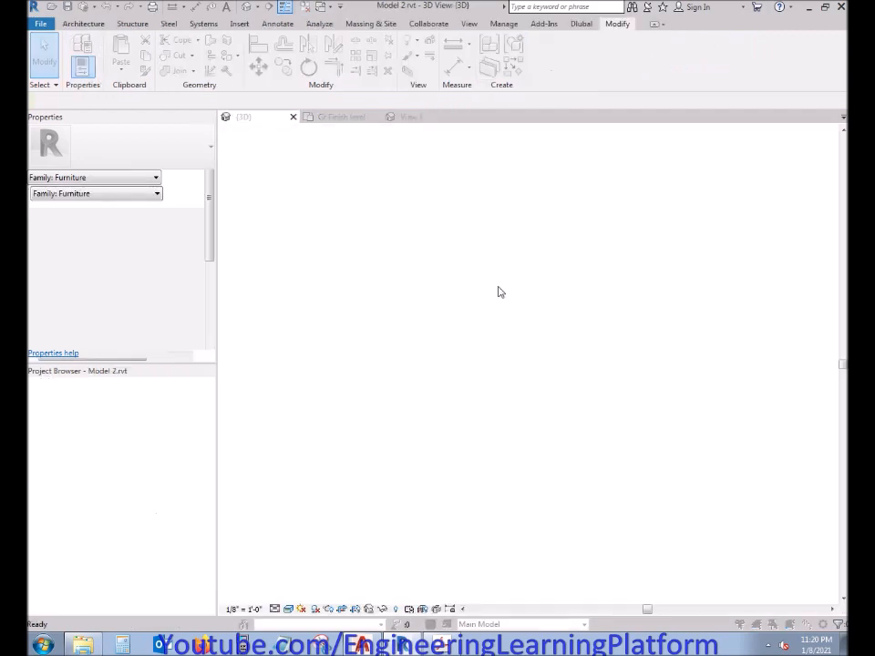
click(464, 290)
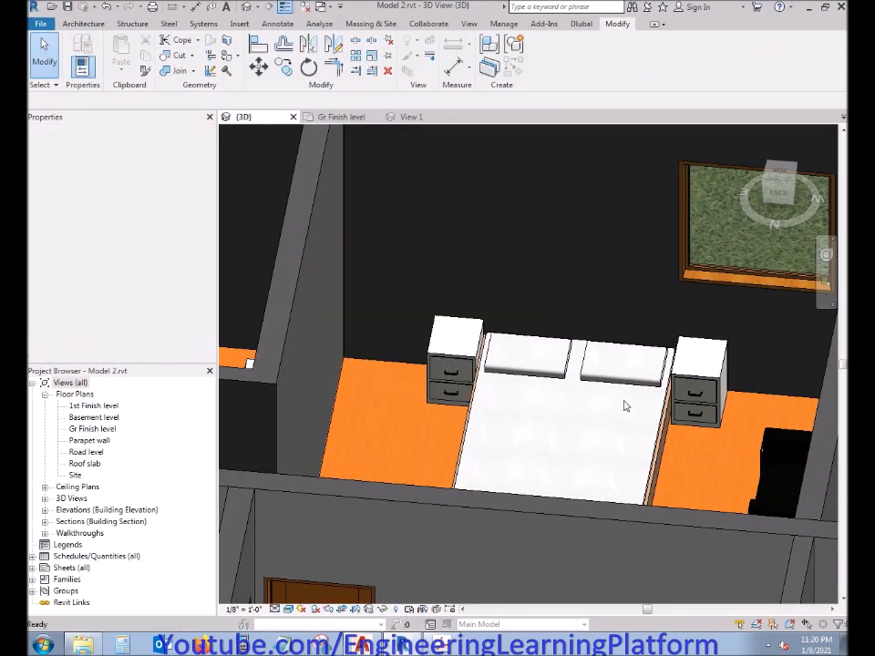
Step: Set the height of the bedside cabinets' 15" x 18" type to 1' 4"
click(700, 383)
click(189, 176)
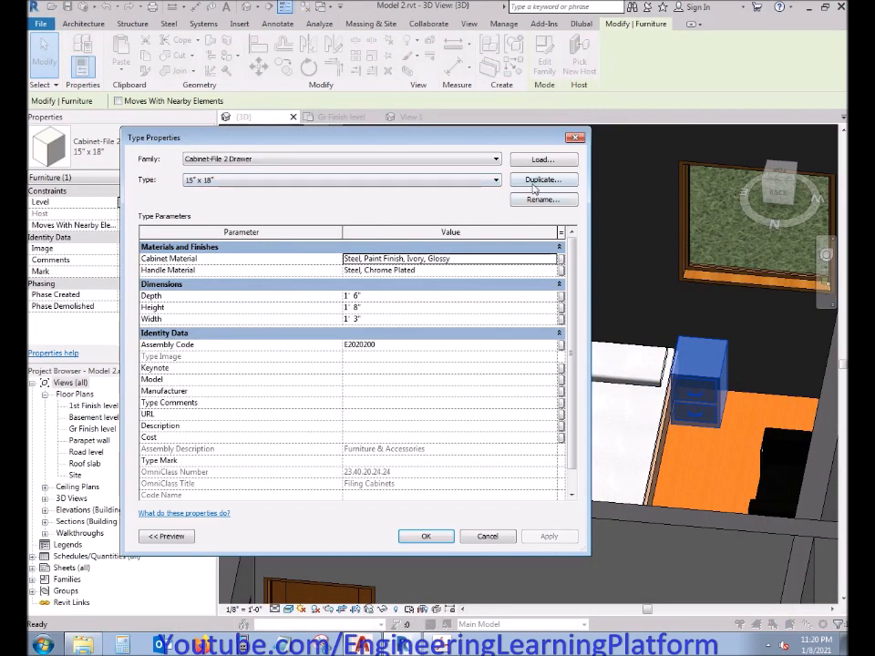
click(355, 308)
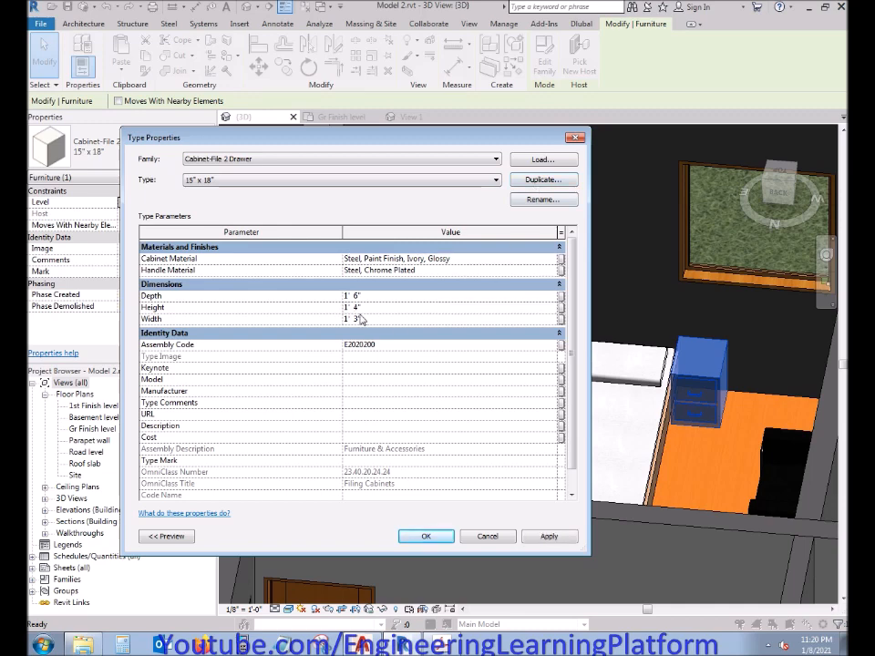
click(564, 543)
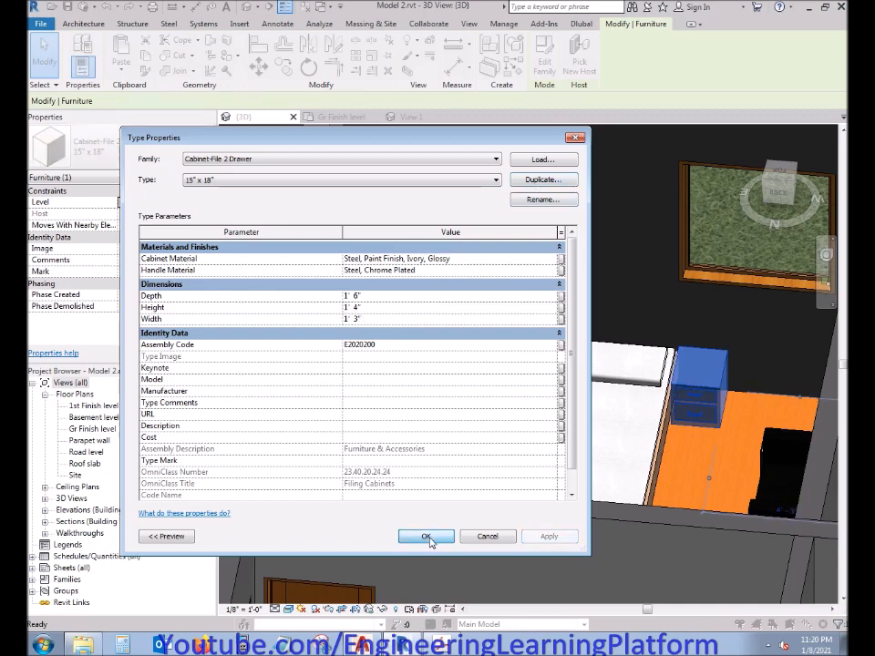
click(431, 541)
Step: Examine the bedside cabinets on both sides of the bed, opening their family briefly and returning to the project's 3D view
scroll(652, 441, up, 3)
scroll(652, 441, down, 5)
shift+middle_drag(651, 441, 679, 520)
scroll(680, 520, up, 4)
scroll(676, 520, down, 2)
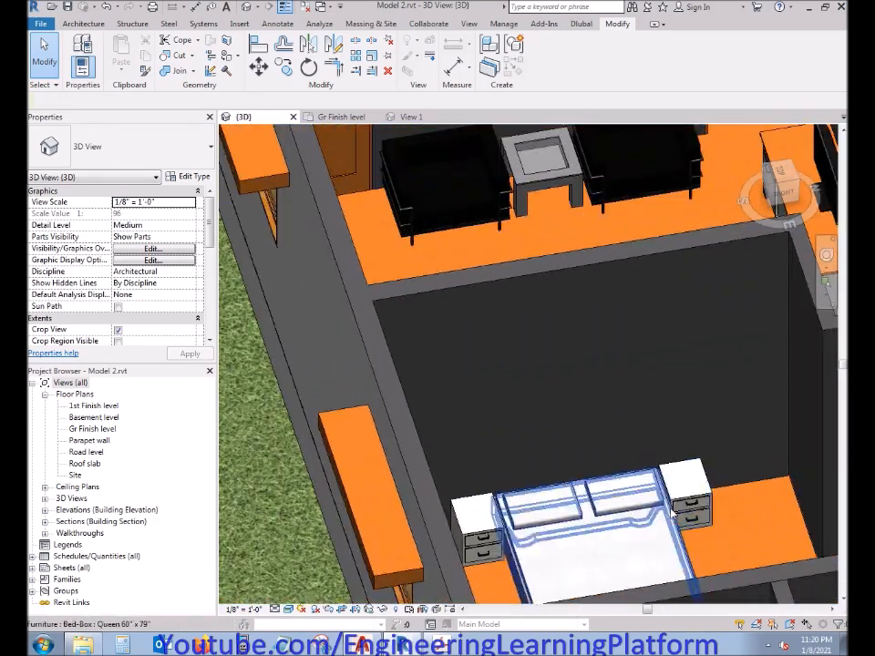
scroll(677, 518, down, 3)
click(686, 485)
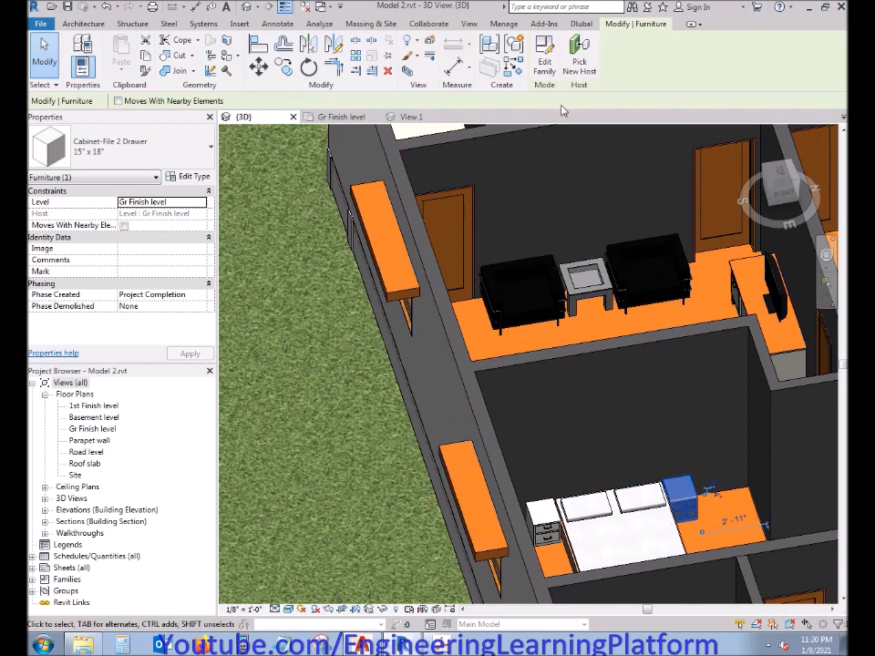
double_click(693, 504)
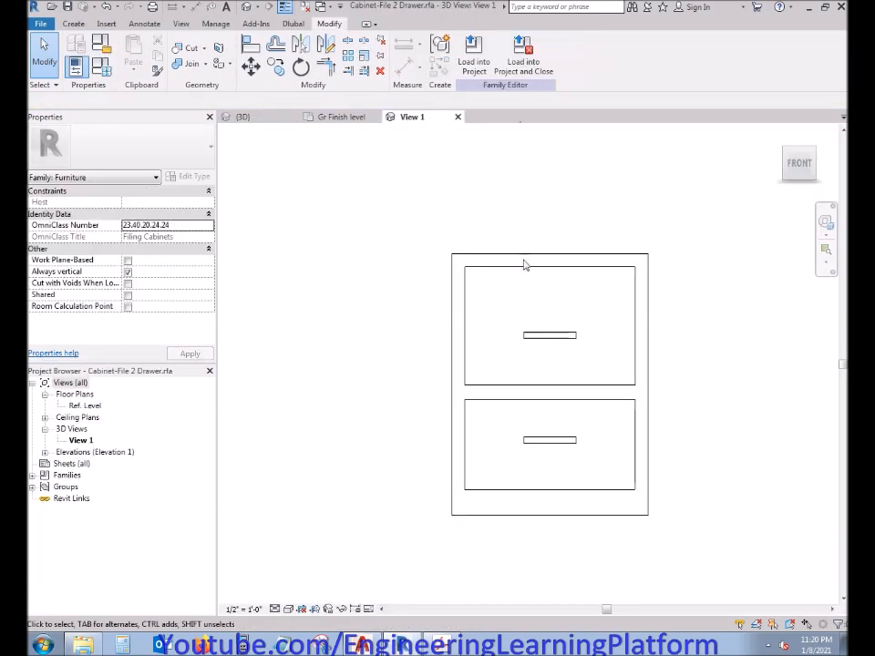
click(475, 55)
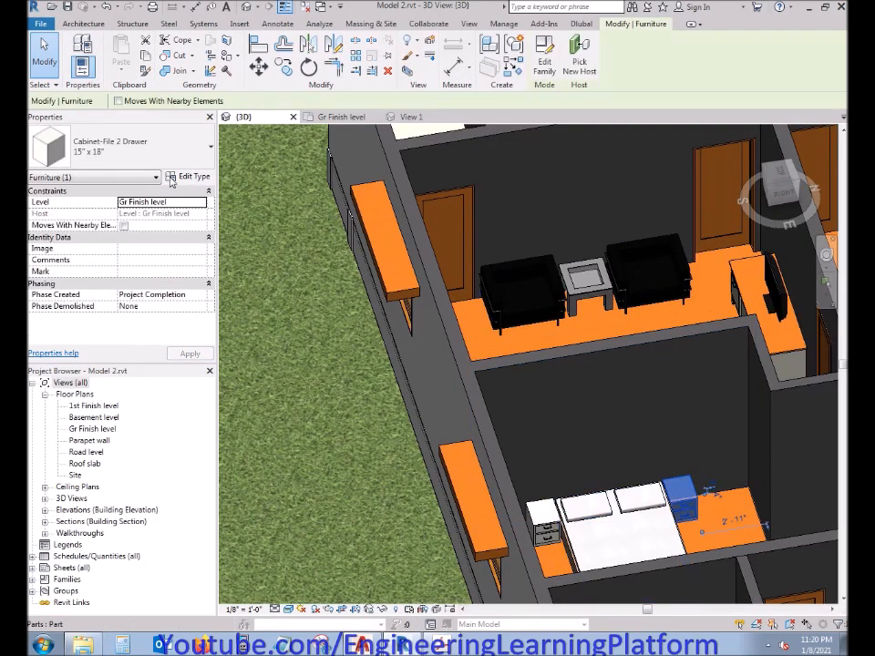
Step: Set the height of the bedside cabinets' 15" x 18" type to 1' 2"
click(173, 177)
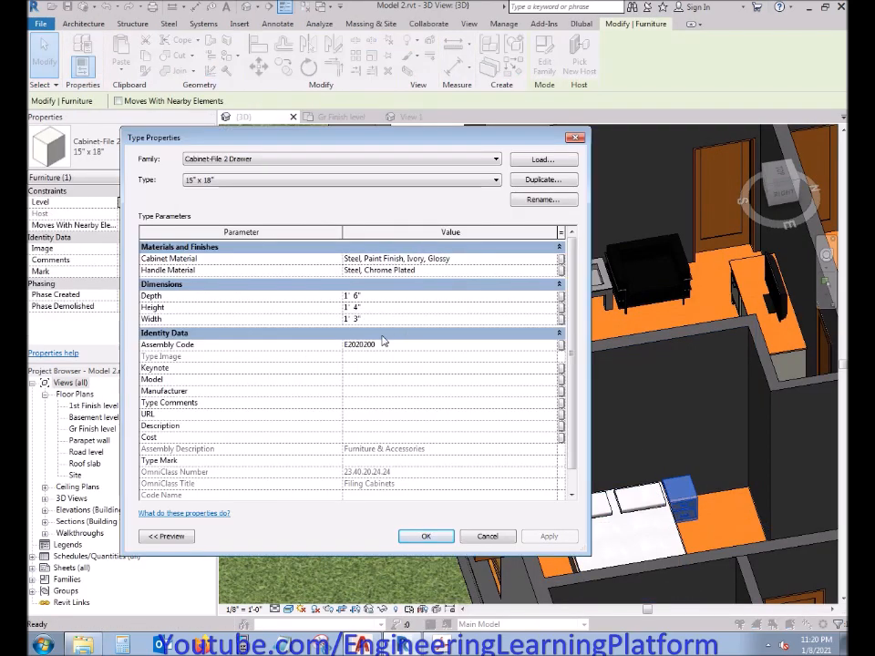
click(549, 536)
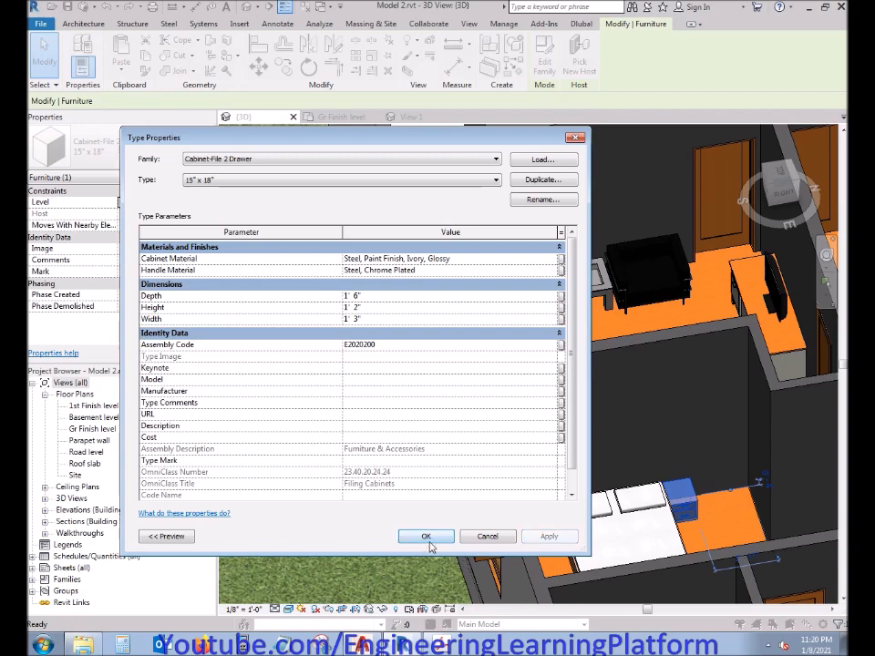
click(425, 536)
key(Escape)
scroll(690, 531, up, 3)
click(698, 484)
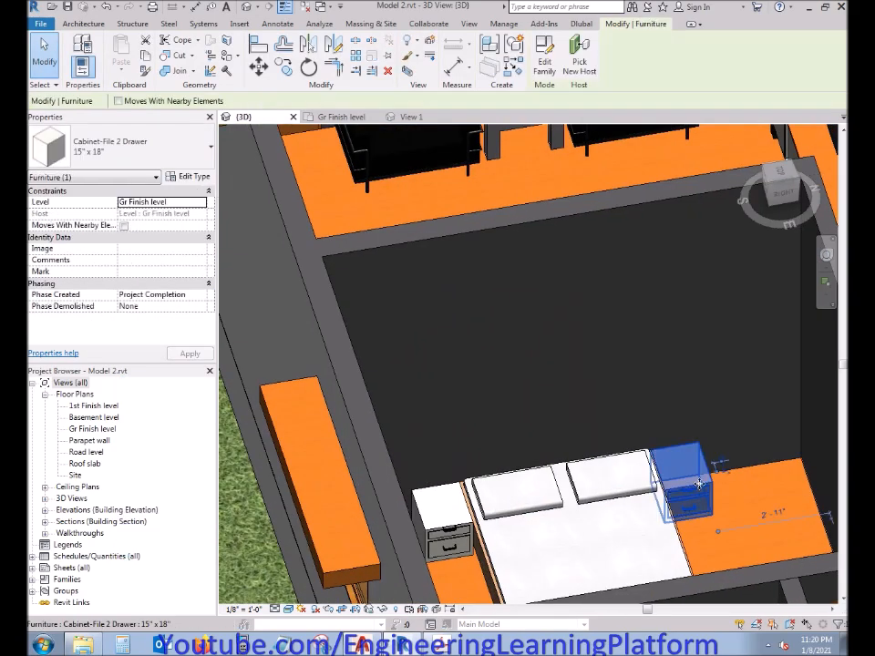
double_click(702, 486)
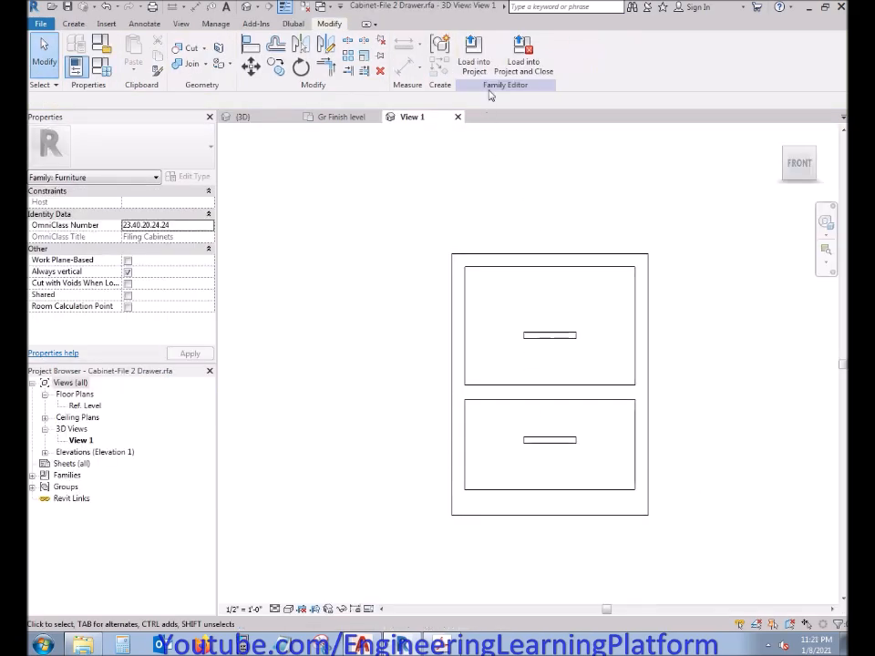
click(524, 57)
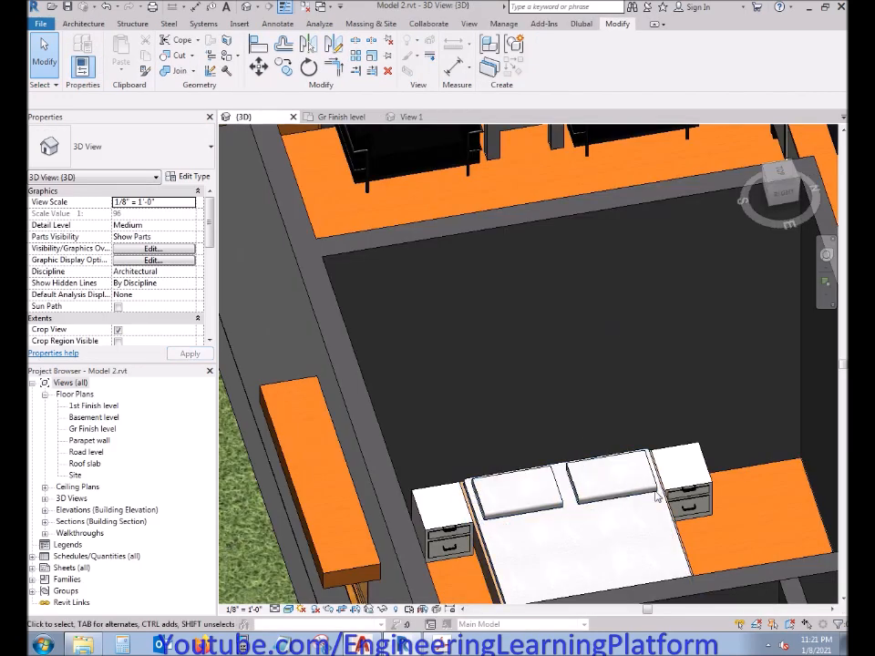
Step: In the bedside cabinet family, move both drawer handles straight down by about 2 1/4" and load the family into the project
shift+middle_drag(537, 447, 439, 439)
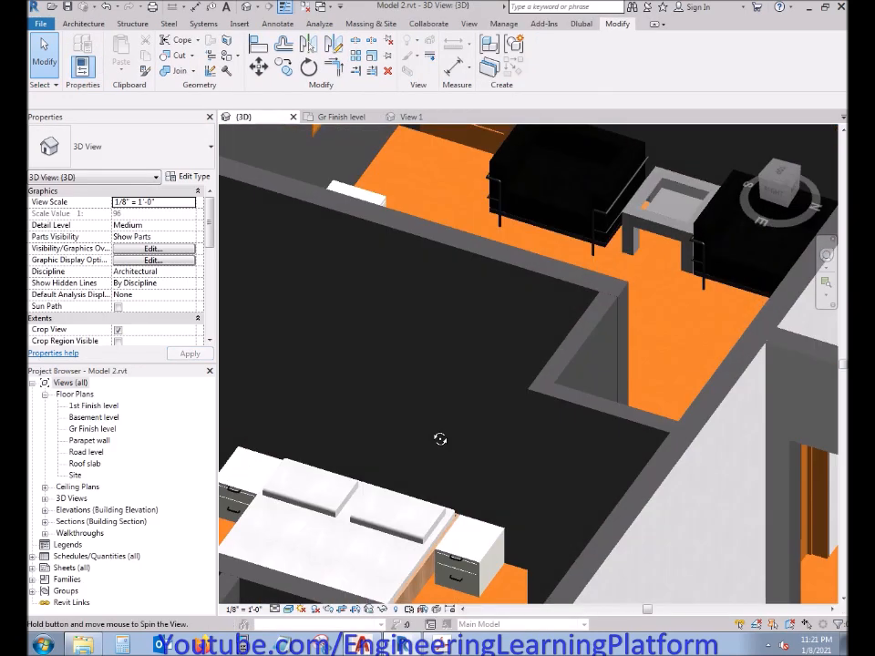
click(469, 556)
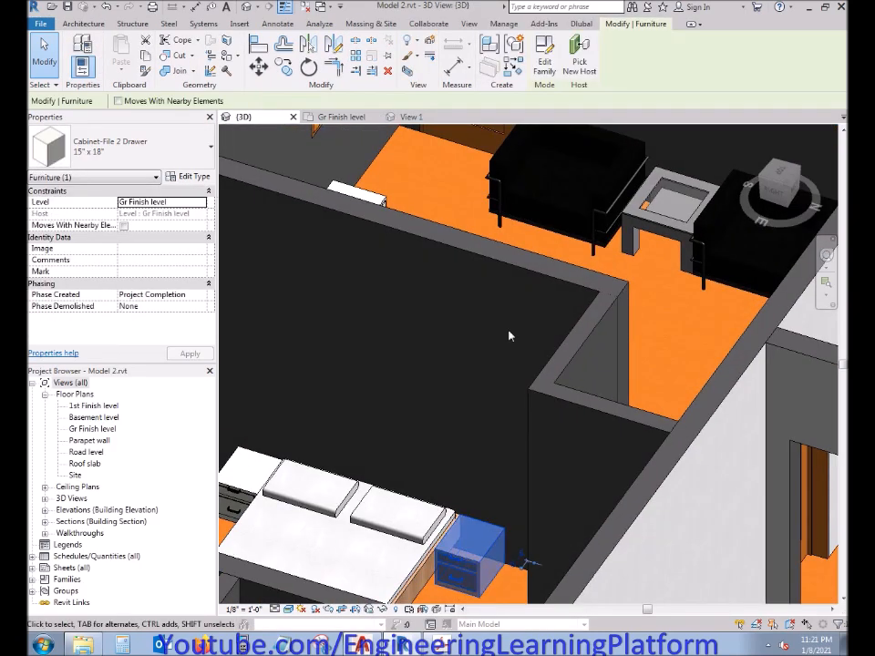
double_click(481, 588)
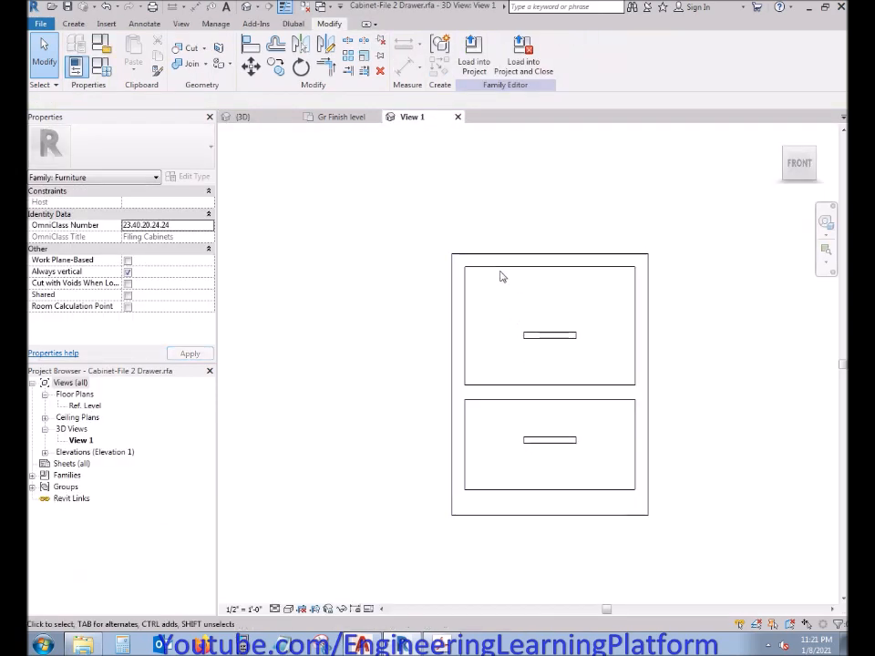
drag(512, 313, 576, 357)
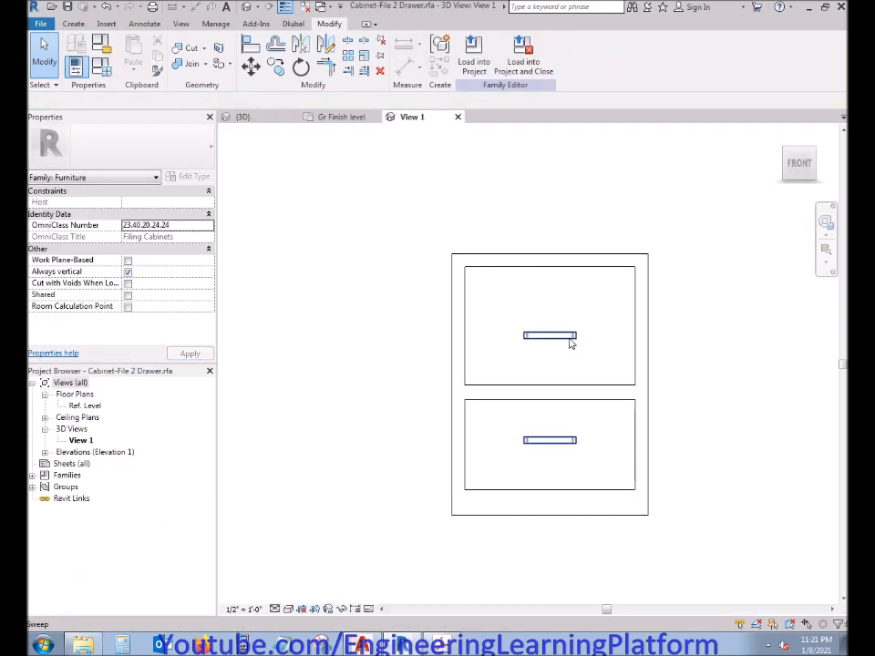
click(252, 66)
click(366, 331)
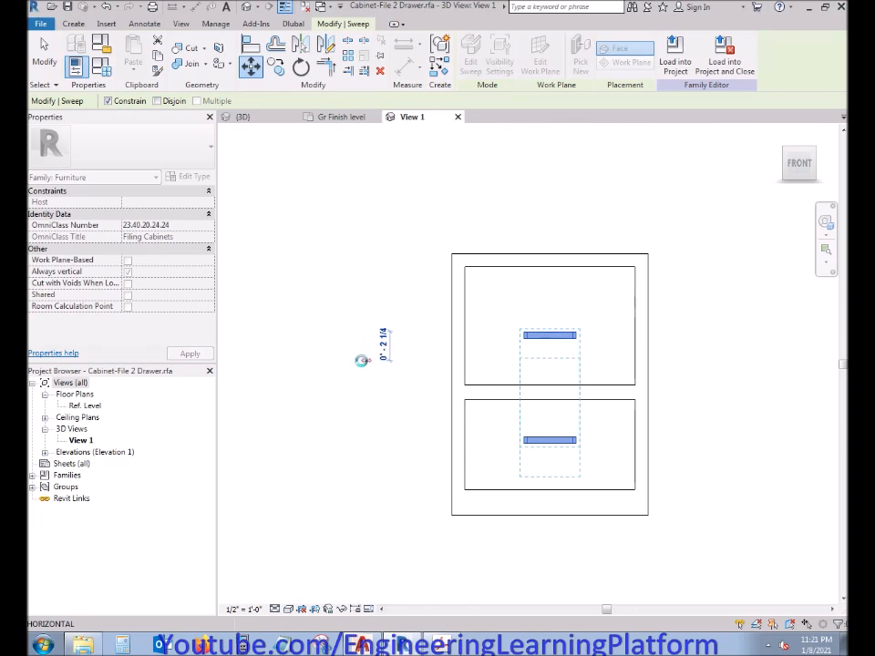
click(363, 363)
click(674, 57)
click(481, 303)
Step: Examine the updated drawer handles on the bedside cabinets and the furnished bedrooms from several angles in 3D
shift+middle_drag(437, 511, 498, 532)
scroll(524, 495, up, 2)
mouse_move(528, 495)
shift+middle_down()
mouse_move(537, 513)
mouse_move(526, 508)
shift+middle_up()
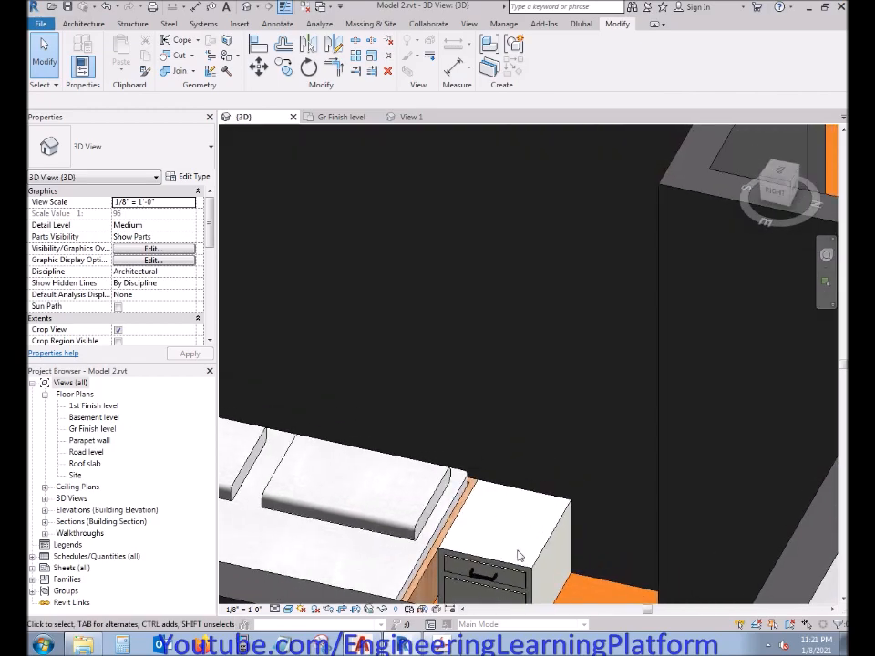
scroll(517, 556, down, 5)
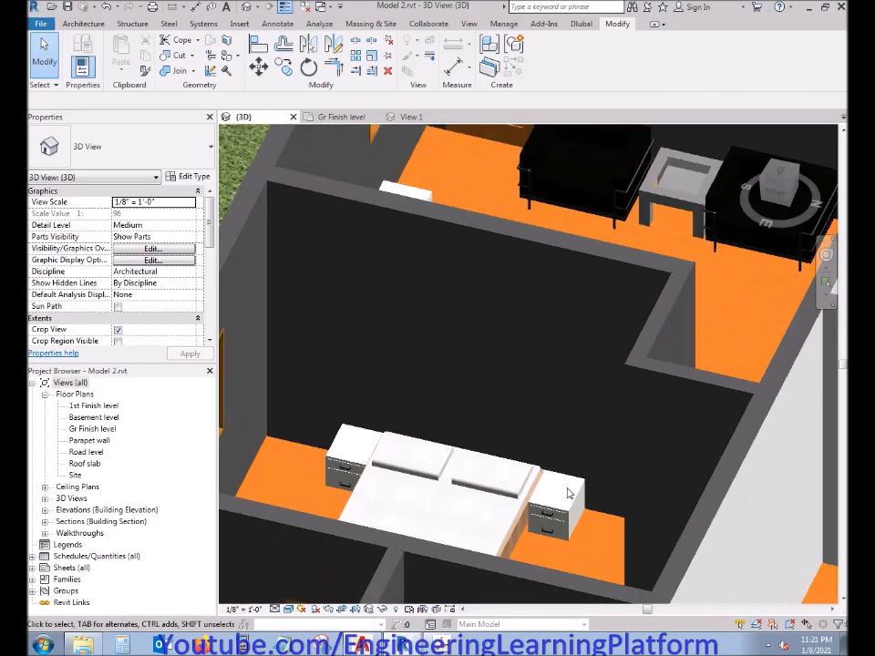
scroll(565, 492, down, 3)
shift+middle_drag(391, 468, 504, 501)
scroll(504, 500, down, 2)
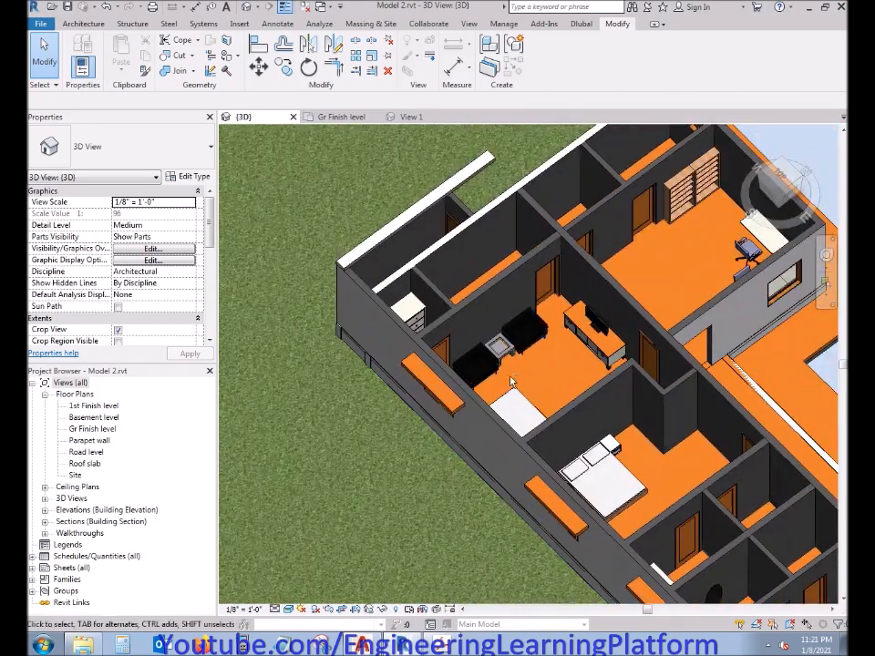
scroll(512, 383, up, 4)
scroll(503, 384, down, 2)
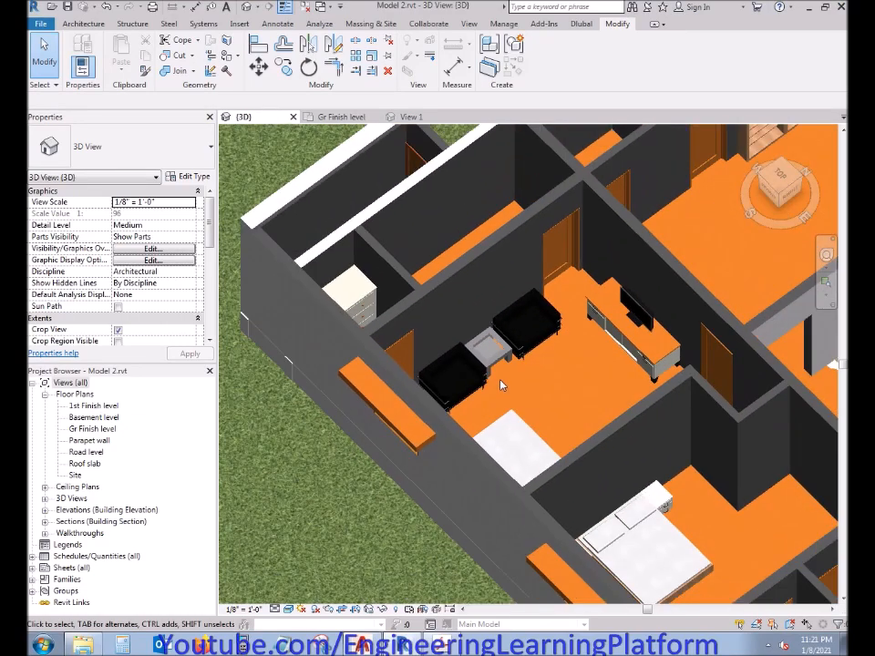
scroll(481, 460, down, 1)
shift+middle_drag(480, 460, 511, 436)
Step: Save the project and start placing a Mirror-Ellipse 24" x 48" component in the Gr Finish level floor plan
click(66, 8)
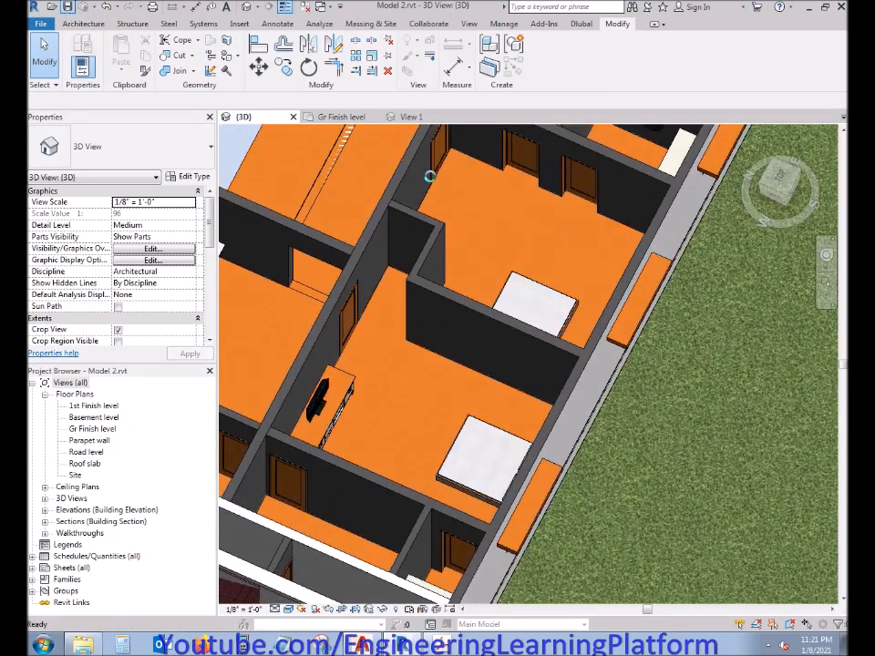
click(340, 117)
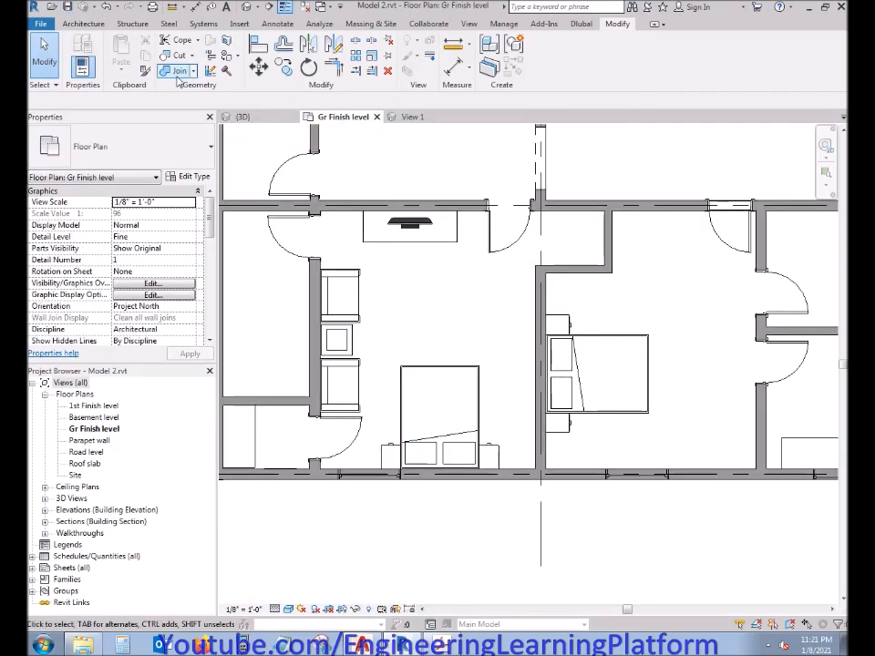
click(83, 24)
click(181, 56)
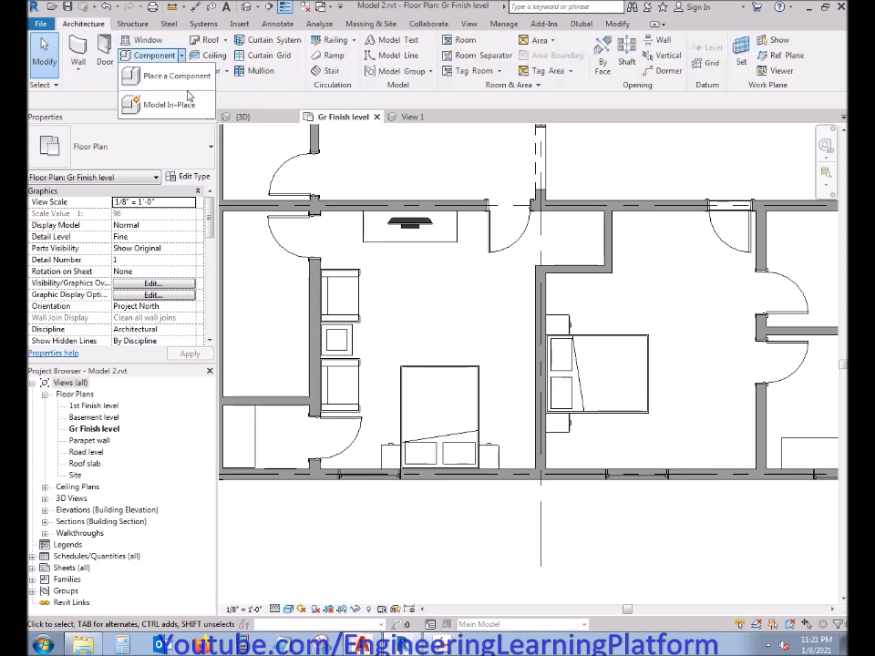
click(176, 76)
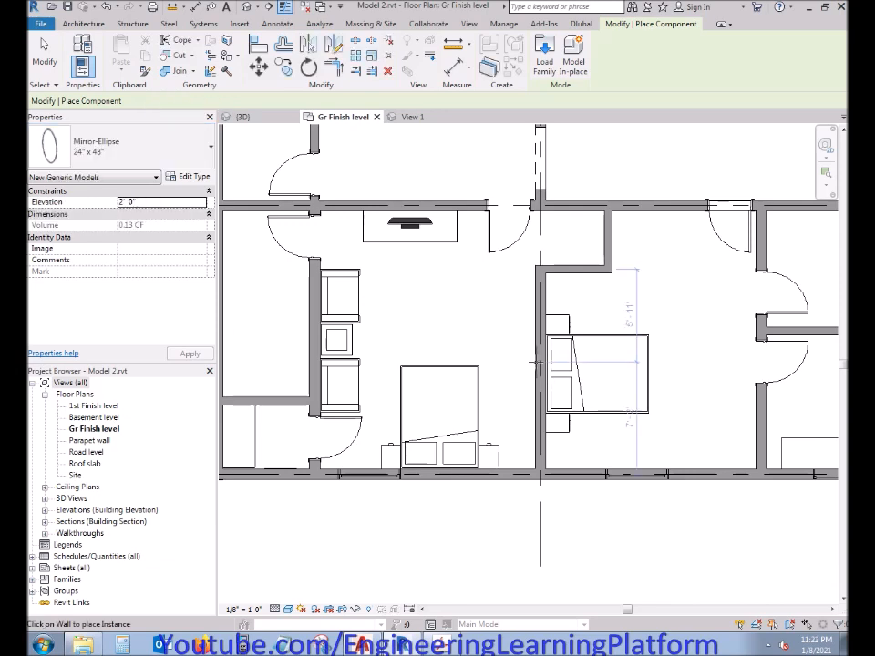
Step: Duplicate the elliptical mirror type as 36" x 60", set its half height to 3' 0" and adjust its half width
click(182, 178)
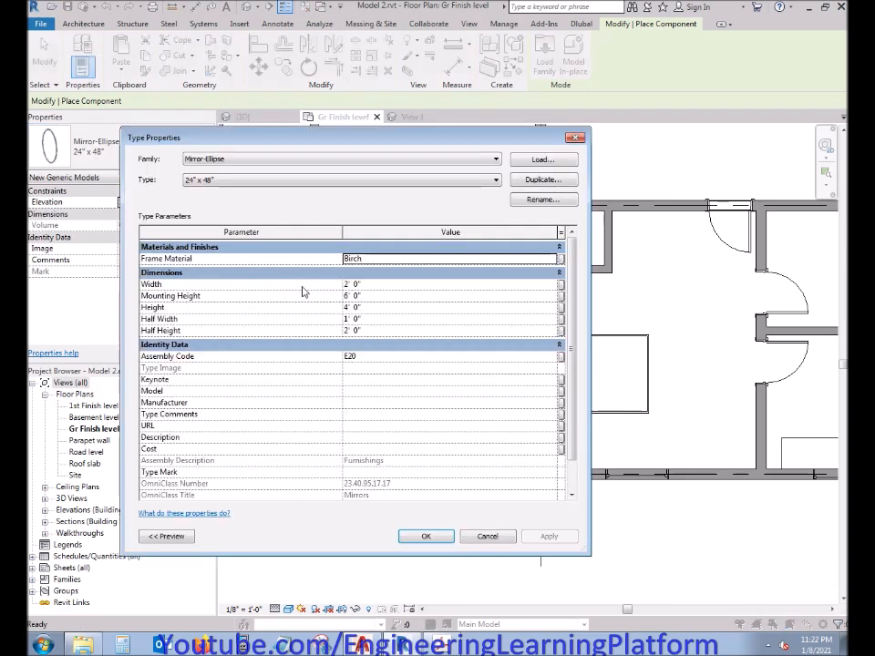
click(524, 179)
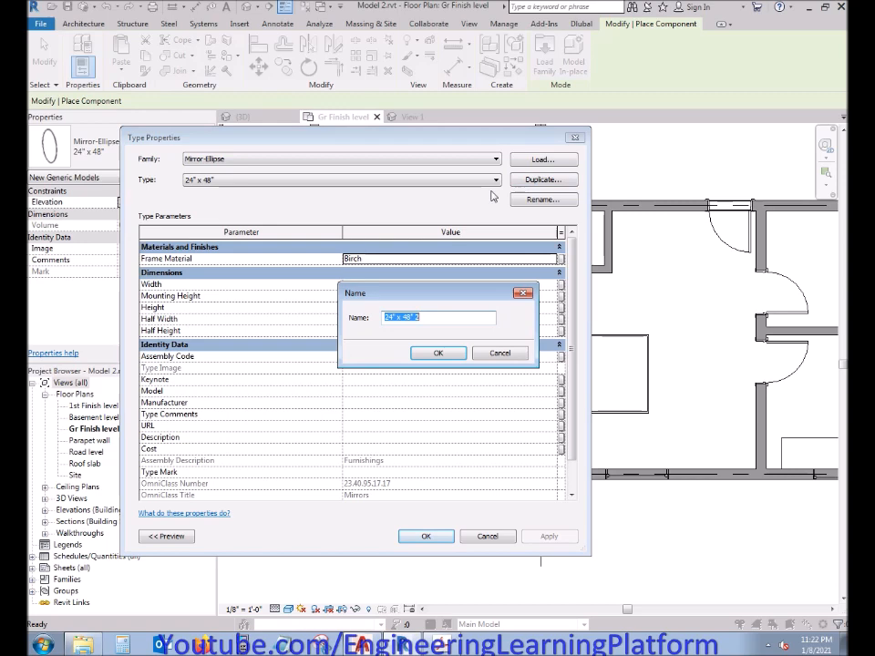
click(412, 316)
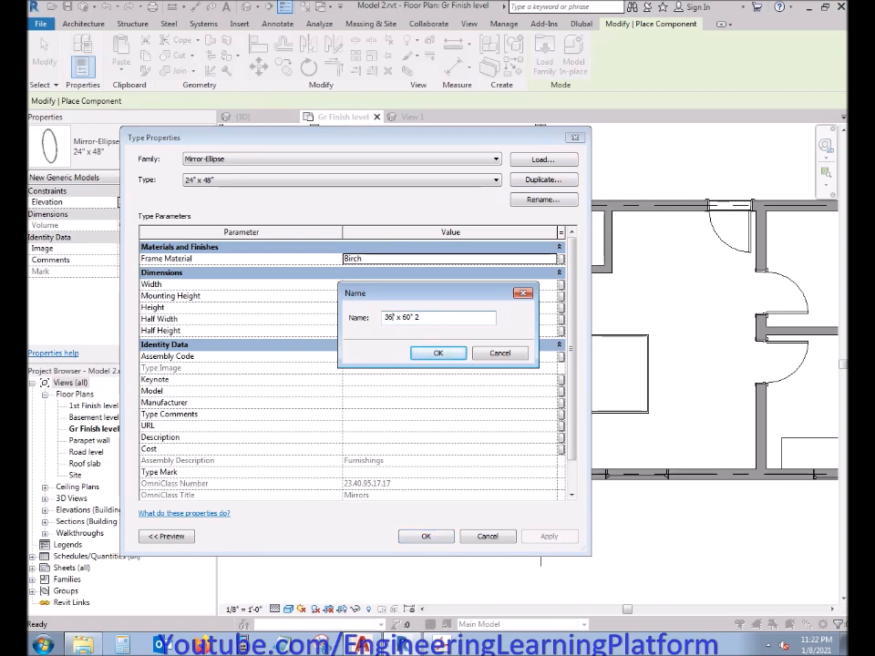
key(BackSpace)
key(BackSpace)
click(439, 353)
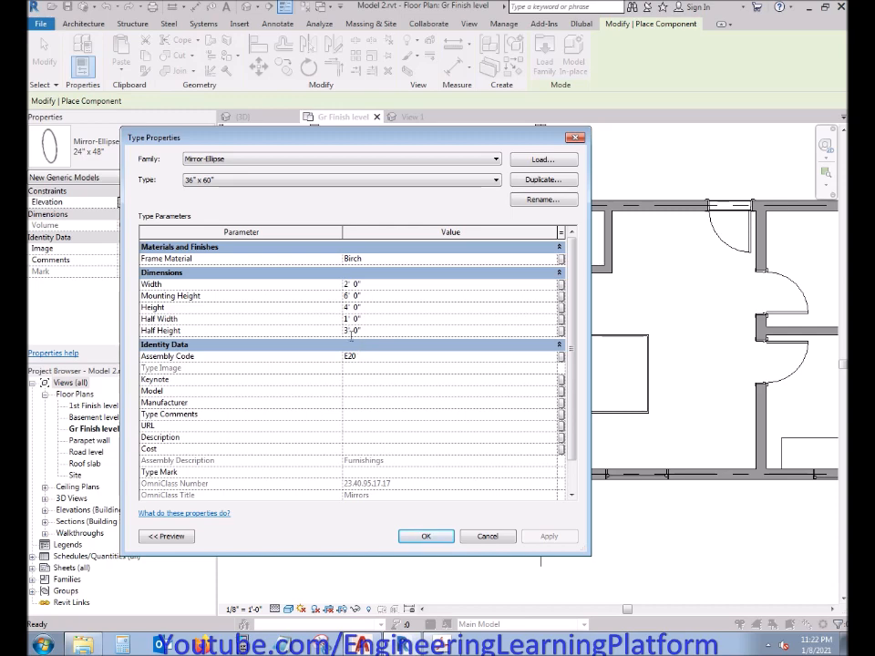
click(349, 325)
click(444, 540)
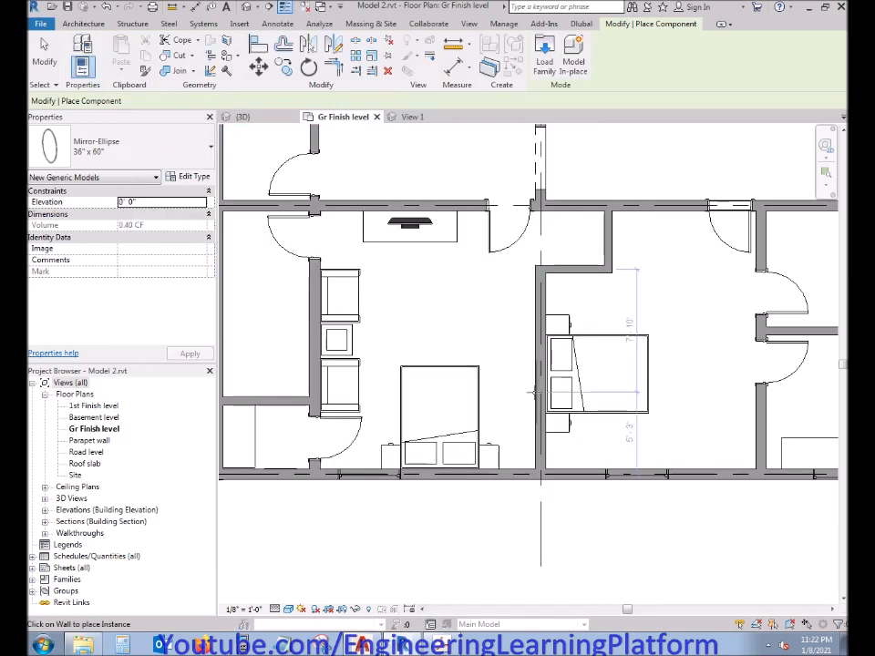
Step: Place the 36" x 60" elliptical mirror on the wall between the two bedrooms, on the side facing the TV bedroom
scroll(535, 388, up, 3)
scroll(533, 387, down, 1)
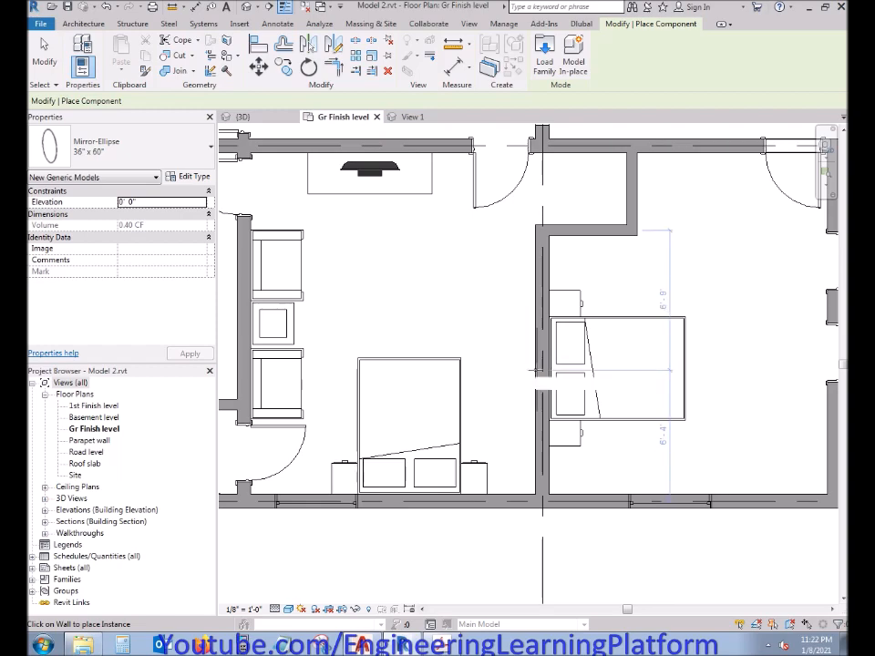
key(Escape)
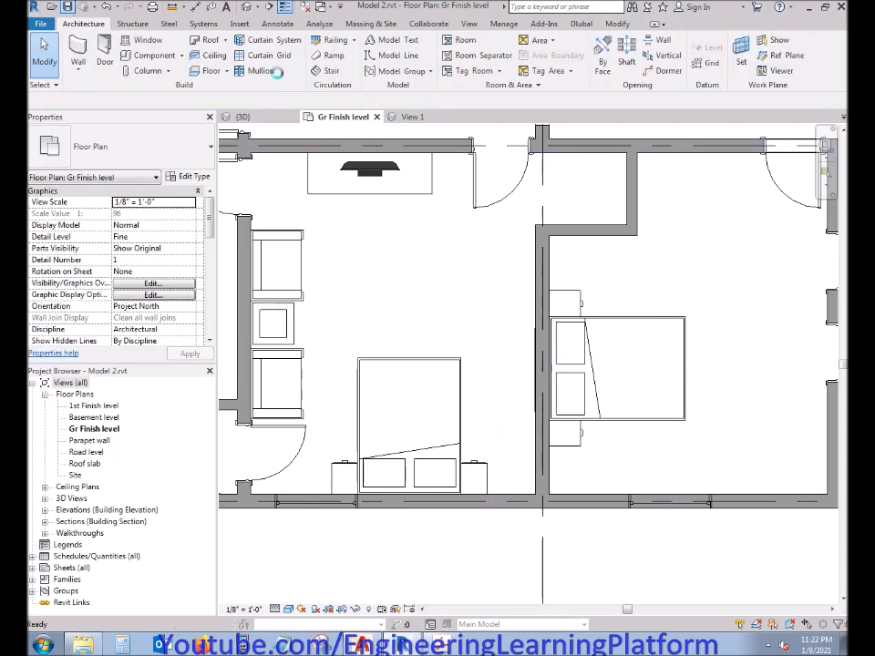
Step: Set the new bedroom mirror's elevation to 2' 0" in the 3D view
click(263, 117)
scroll(466, 364, up, 4)
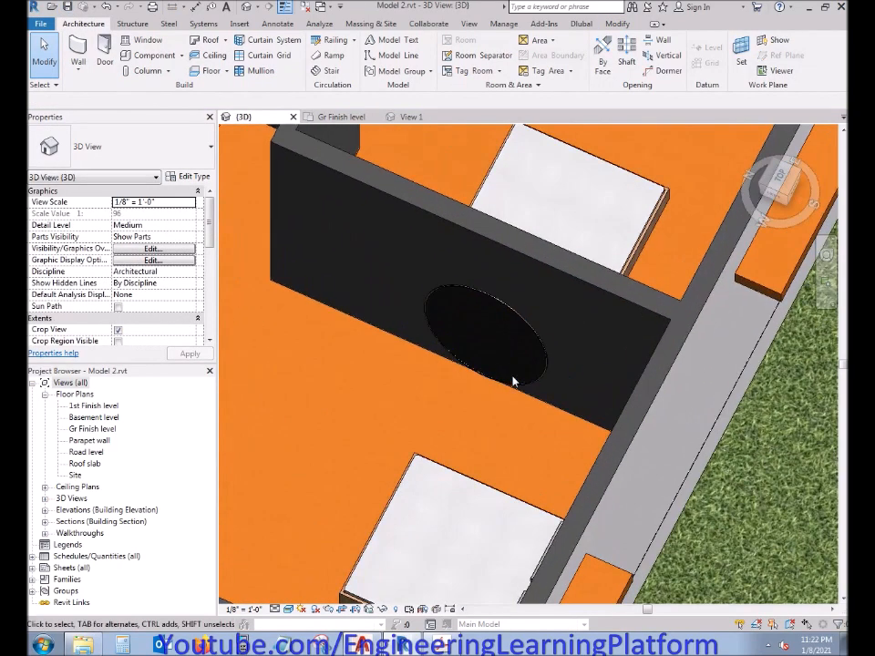
click(522, 383)
click(125, 215)
click(197, 356)
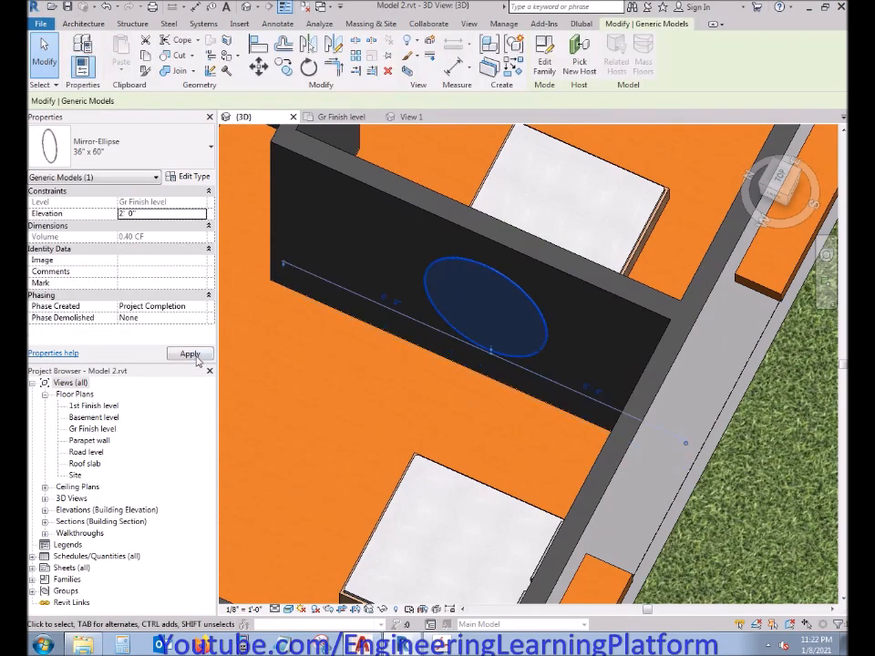
Step: Examine the raised mirror and the furnished bedrooms from several angles in 3D
scroll(341, 367, down, 3)
scroll(440, 366, down, 5)
key(Escape)
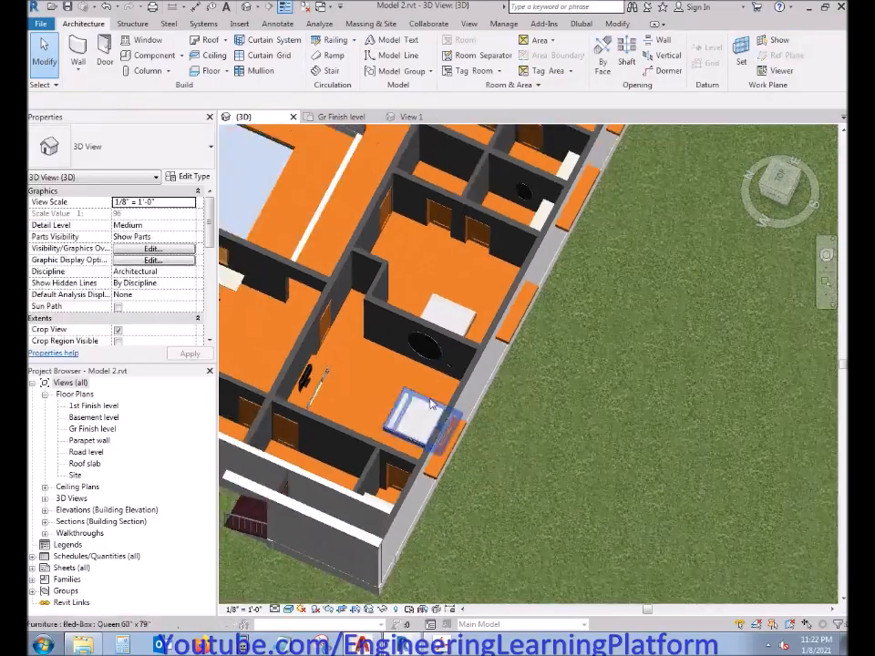
shift+middle_drag(468, 477, 164, 461)
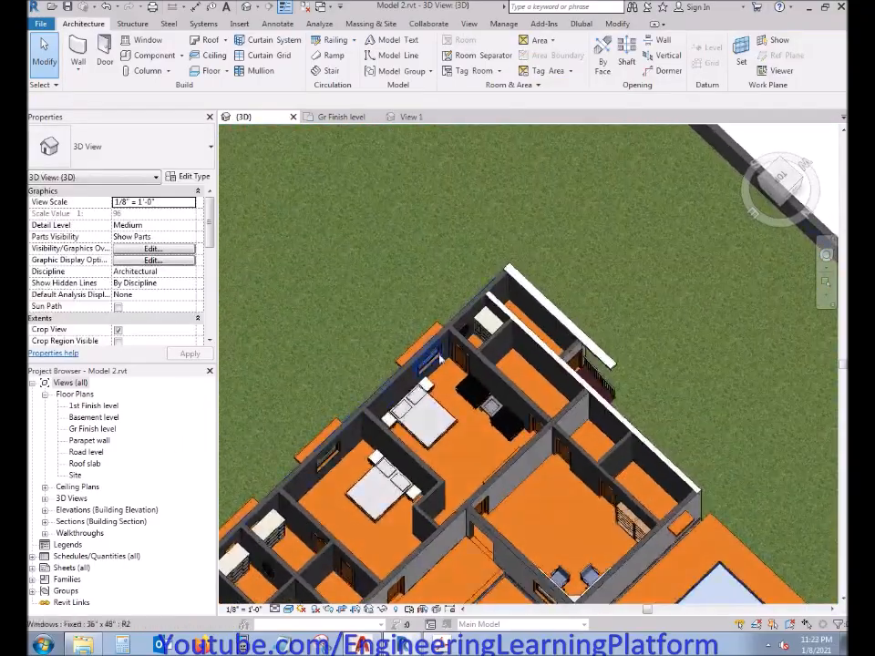
scroll(492, 351, up, 3)
shift+middle_drag(486, 363, 403, 398)
middle_drag(381, 448, 689, 274)
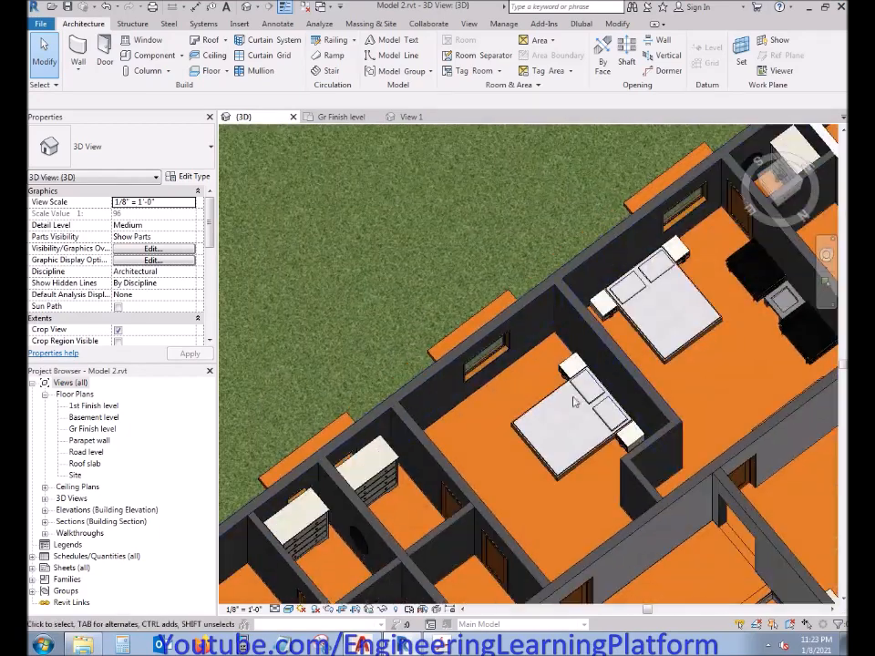
middle_drag(575, 410, 641, 290)
scroll(483, 241, down, 3)
shift+middle_drag(536, 336, 458, 110)
Step: Load the Table-Dining family from the Furniture Tables folder for placement in the Gr Finish level floor plan
click(340, 118)
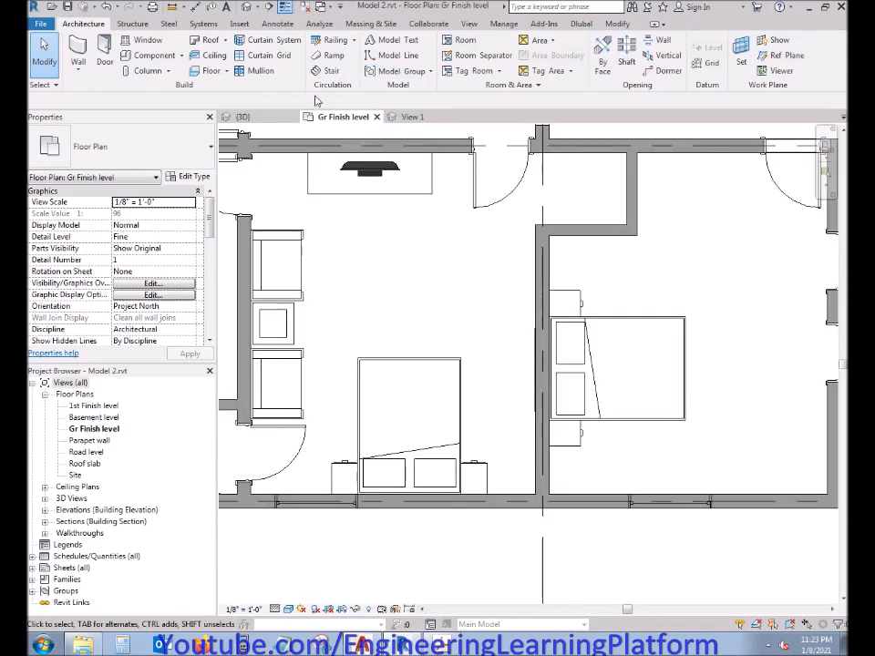
click(150, 56)
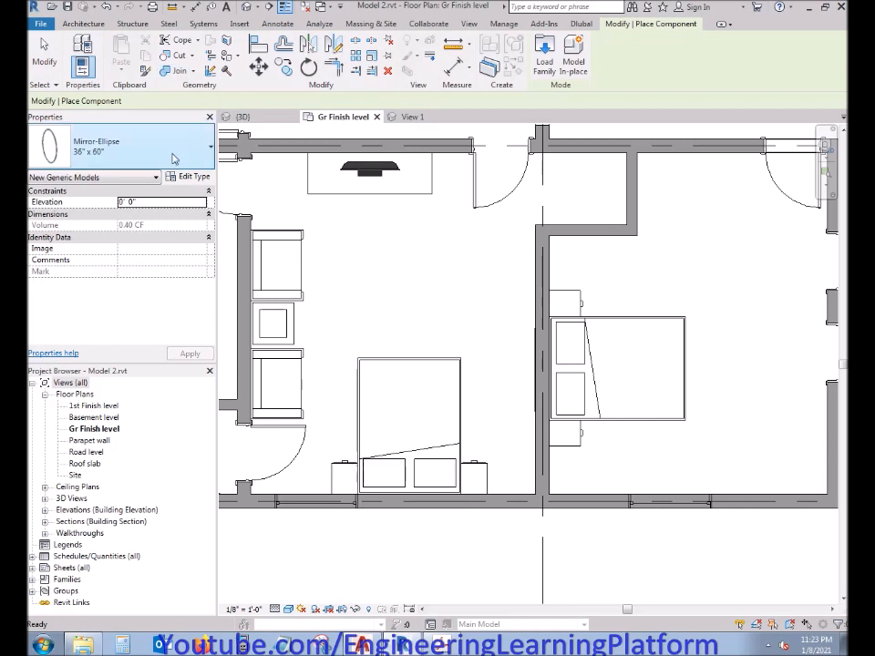
click(544, 56)
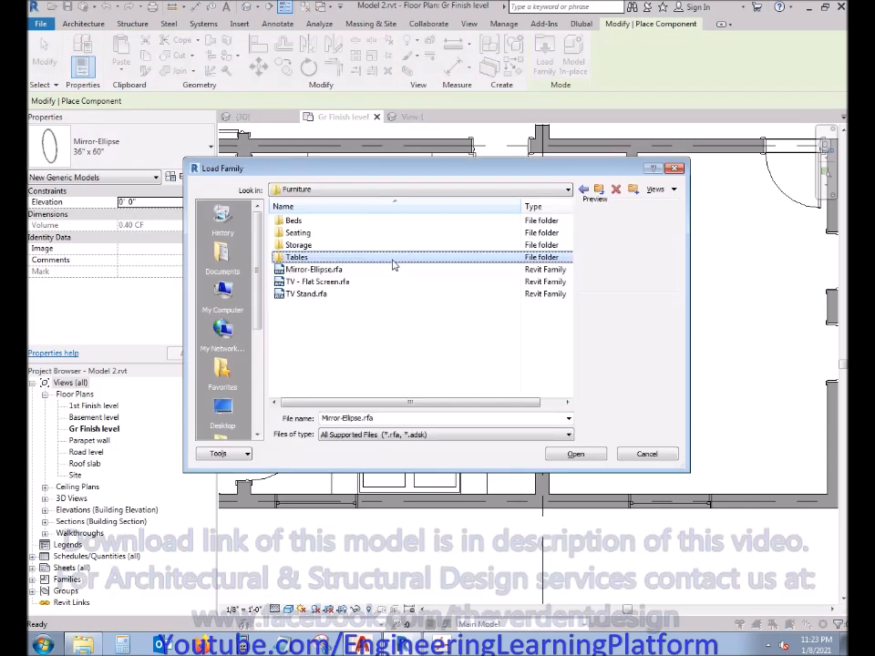
double_click(394, 260)
click(377, 221)
key(Down)
key(Down)
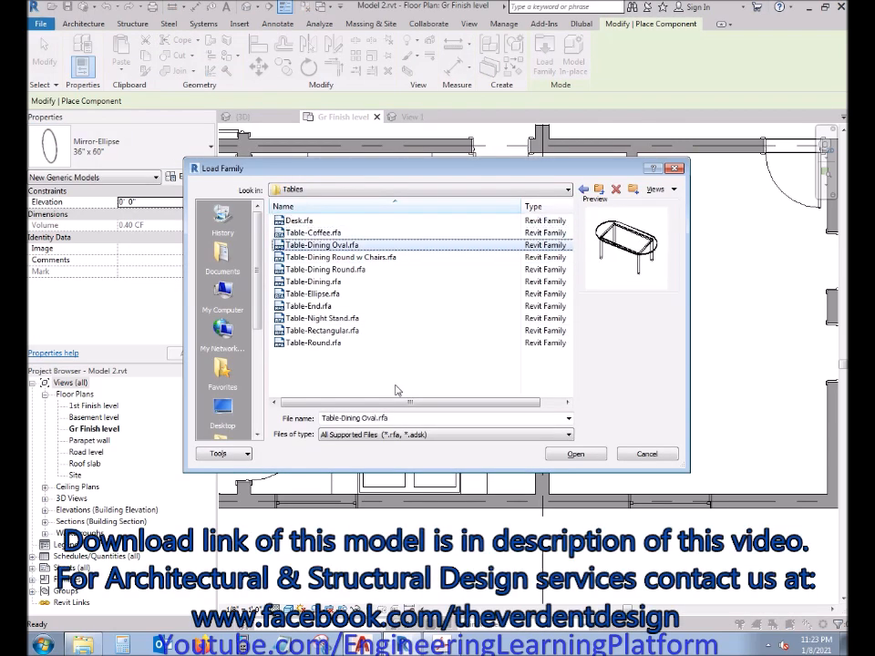
key(Down)
key(Down)
key(Down)
click(575, 454)
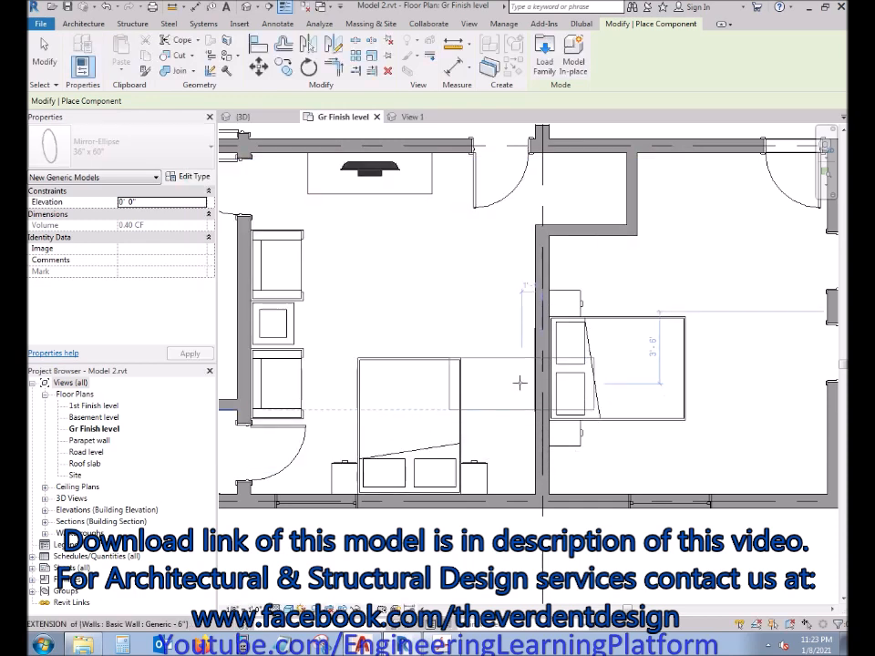
Step: Duplicate the dining table type as 24" x 48" x 22" with a length of 4' 0" and a width of 2' 0"
scroll(519, 383, up, 2)
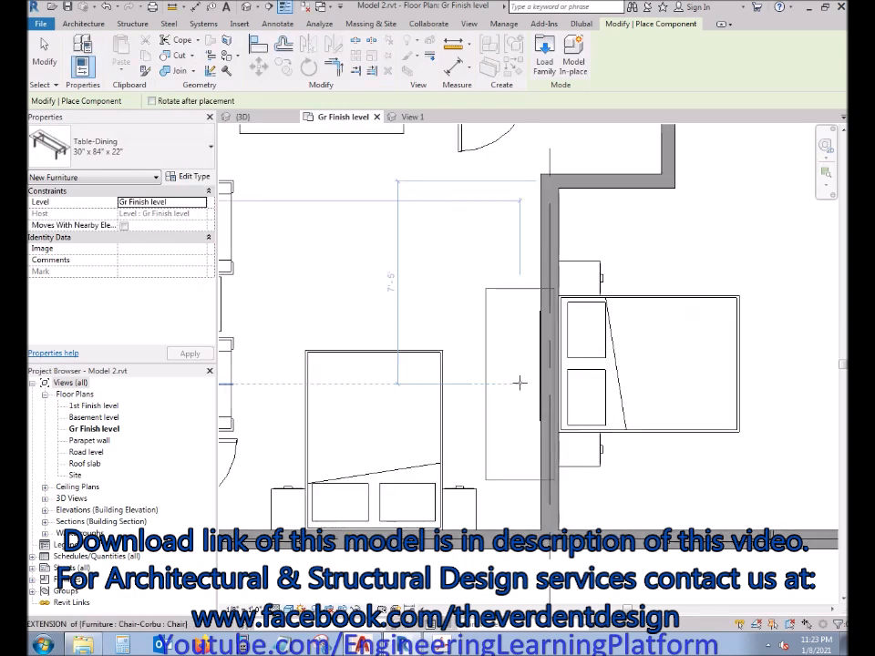
click(191, 176)
click(542, 180)
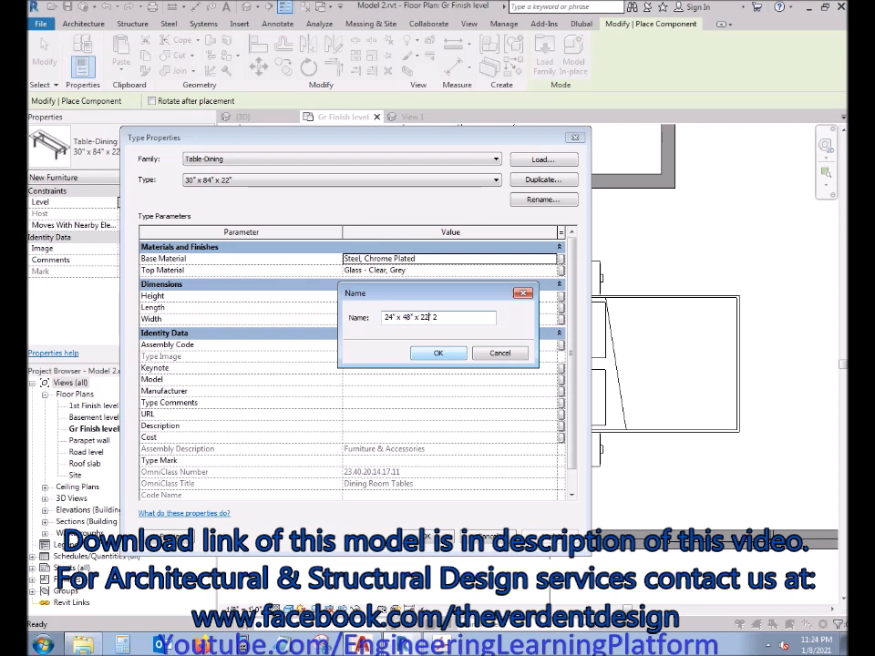
click(446, 356)
click(348, 310)
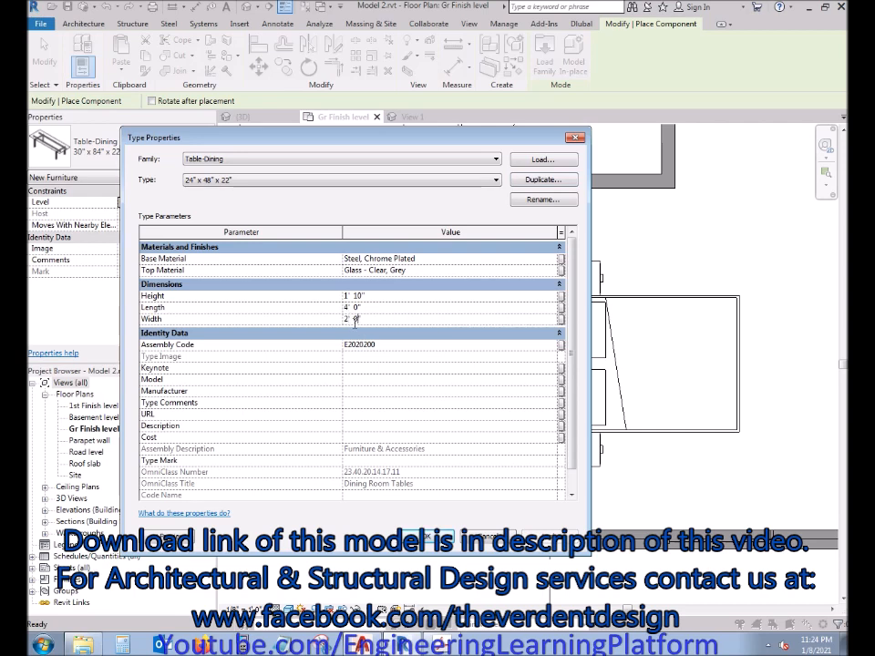
click(422, 537)
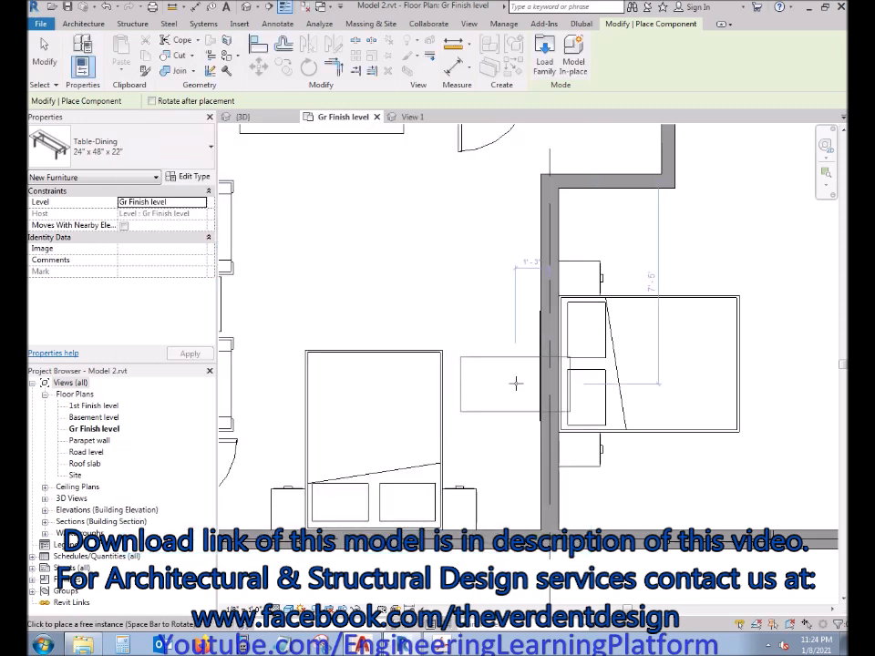
Step: Place the 24" x 48" x 22" table lengthwise against the bedroom wall, aligned with the elliptical mirror
scroll(513, 367, up, 2)
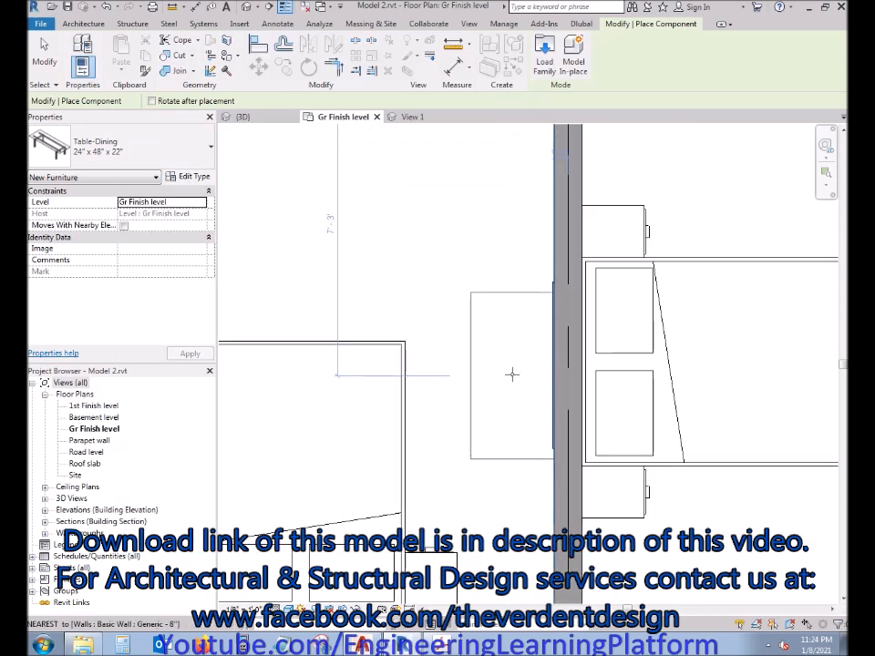
click(513, 365)
key(Escape)
key(Escape)
Step: Set the height of the table type below the bedroom mirror to 1' 4" from the 3D view
click(263, 119)
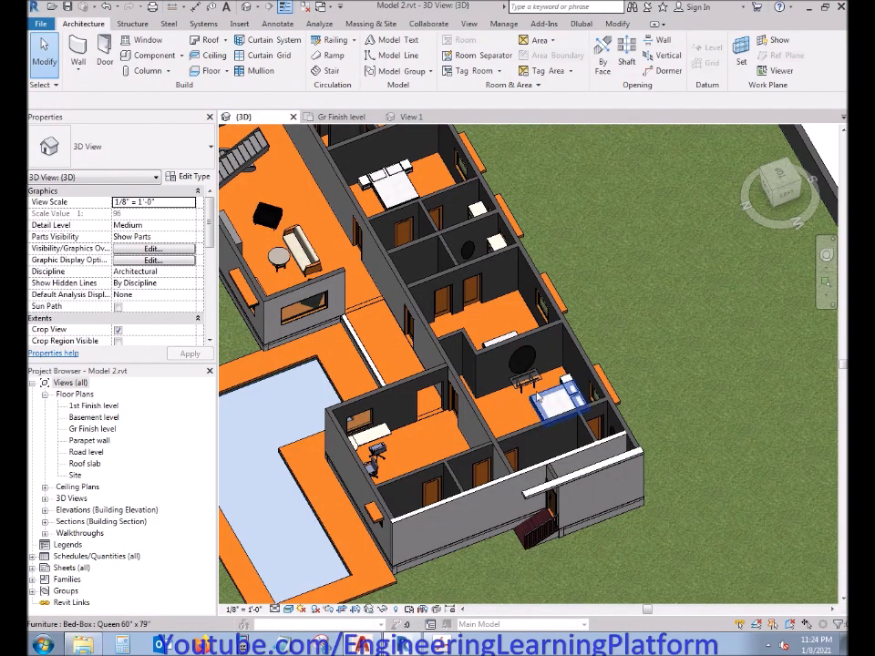
scroll(551, 419, up, 5)
click(511, 392)
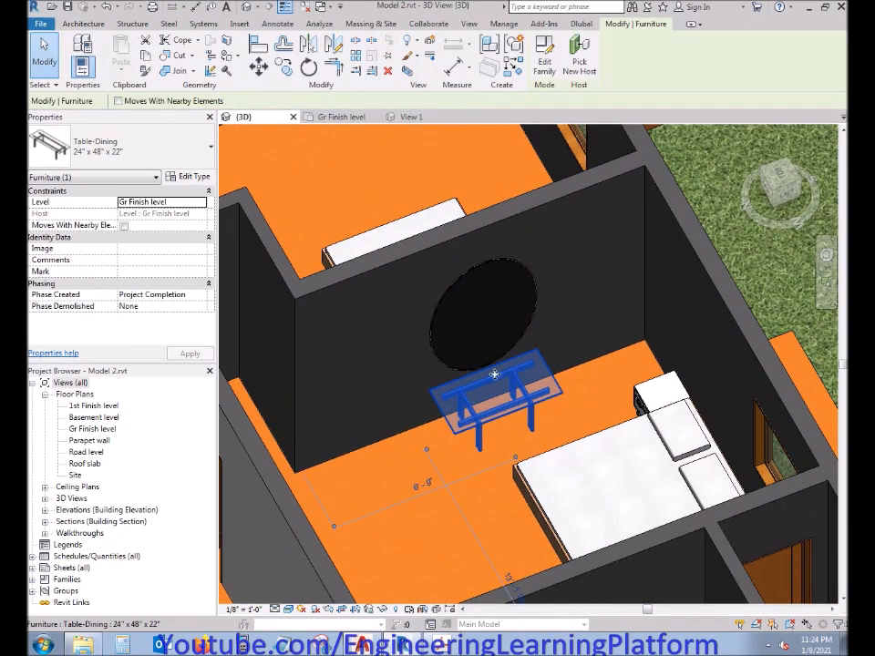
click(196, 178)
click(354, 296)
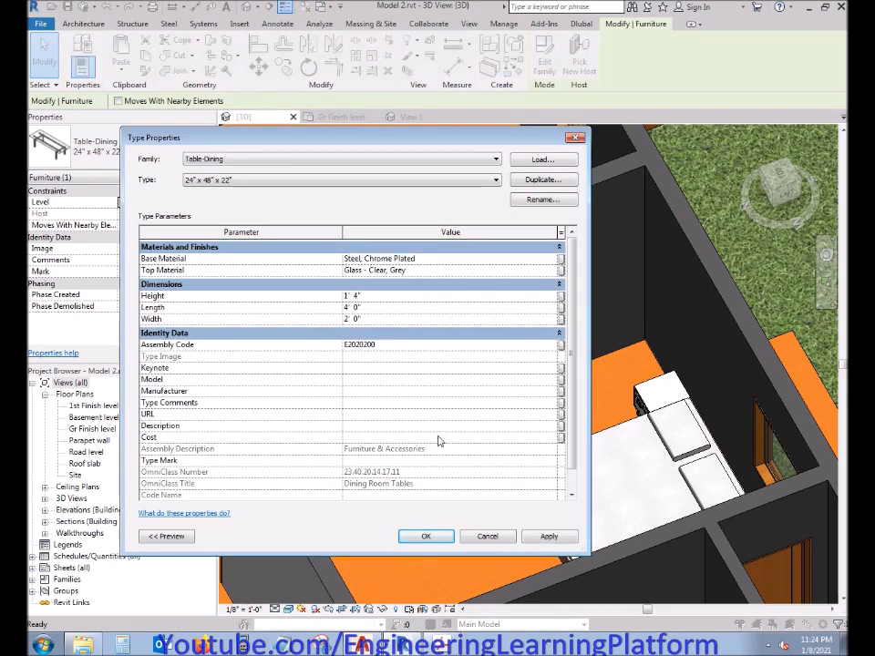
click(425, 537)
key(Escape)
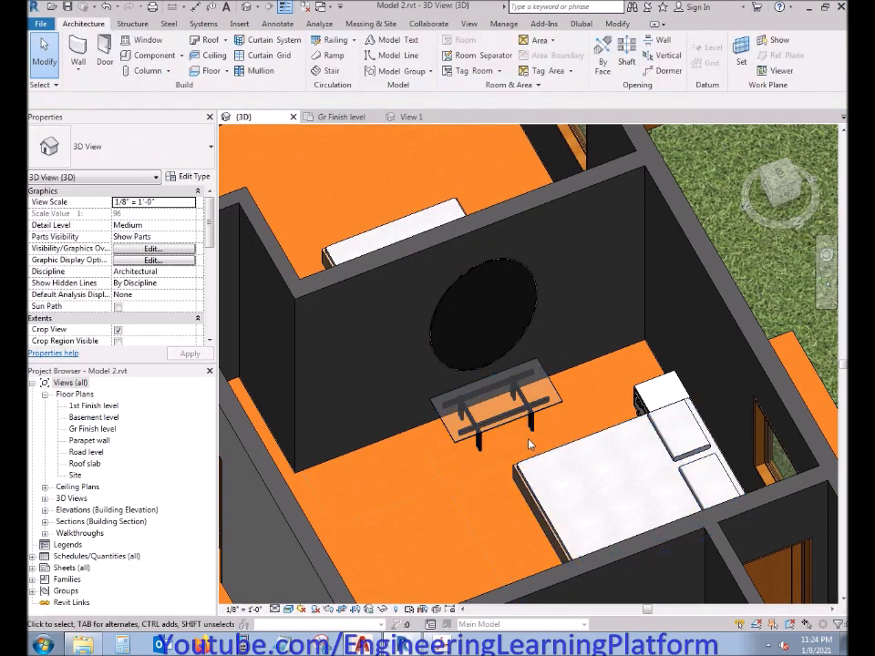
Step: Examine the lowered table and mirror from several angles in 3D and return to the Gr Finish level floor plan
scroll(531, 446, down, 5)
shift+middle_drag(453, 271, 523, 389)
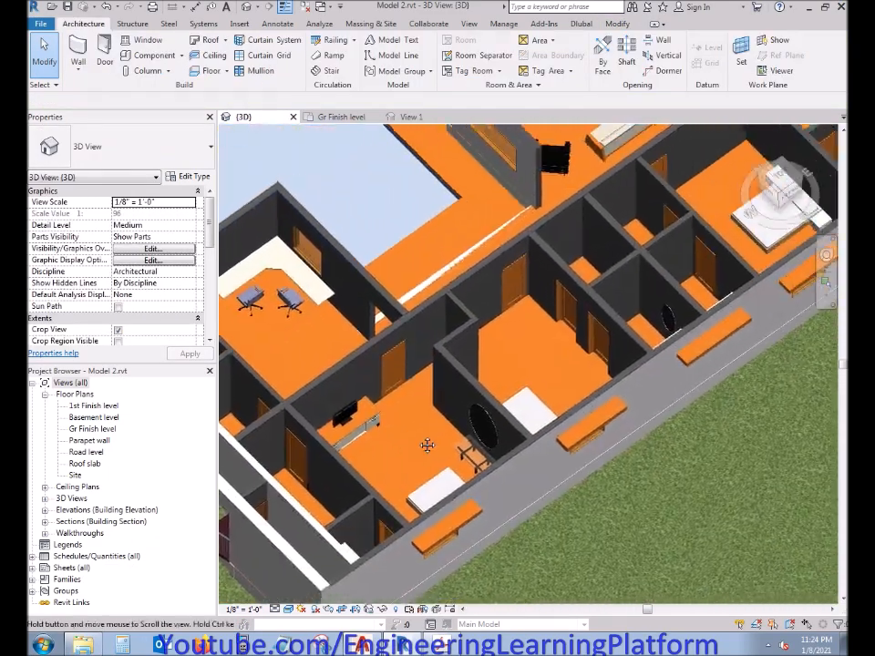
shift+middle_drag(427, 445, 584, 480)
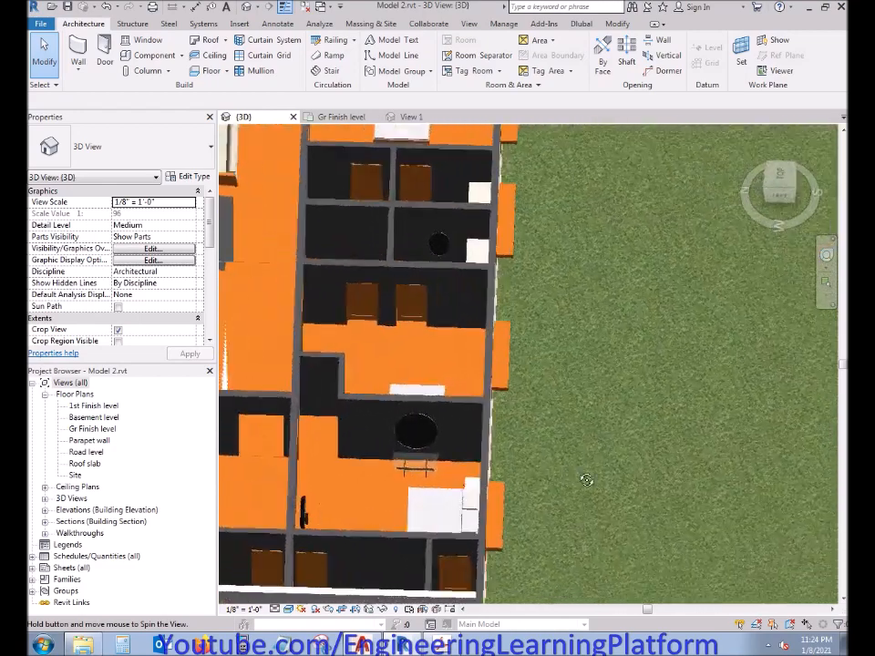
shift+middle_drag(490, 489, 336, 128)
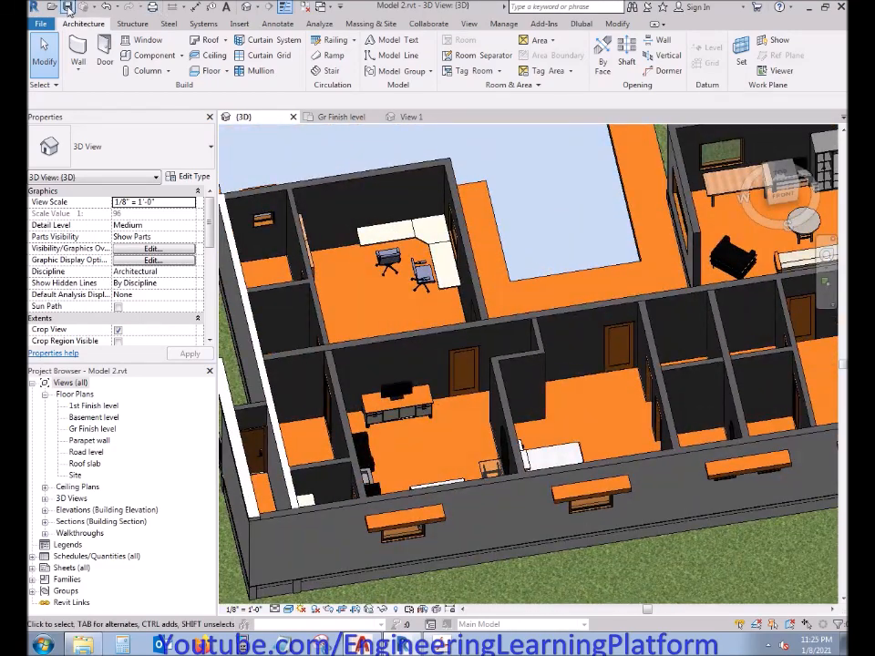
click(340, 117)
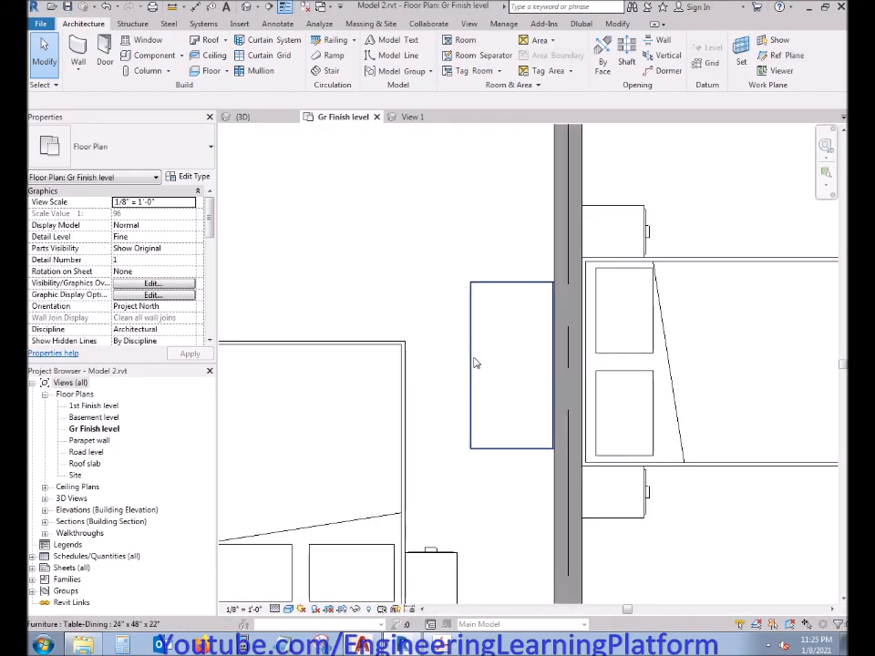